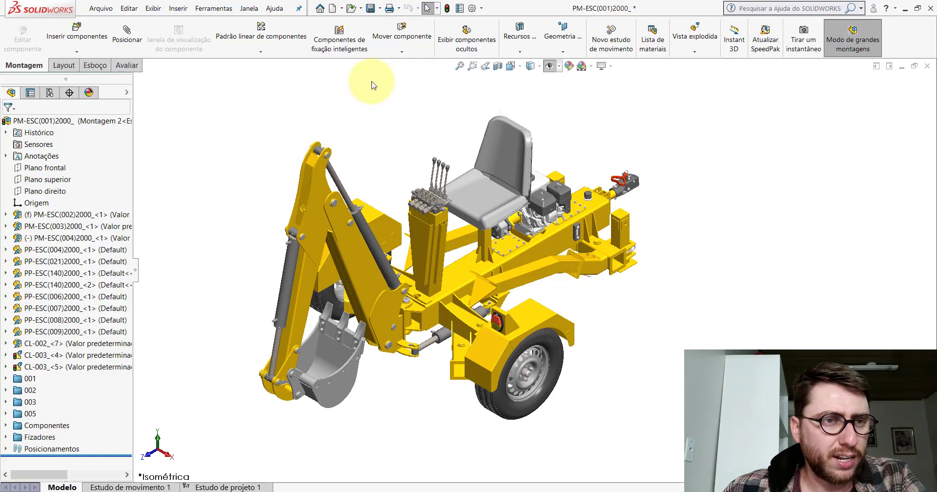
Step: Open the PM-ESC(001)2000 assembly from the PM-ESC(001)2000 folder on the desktop
click(352, 8)
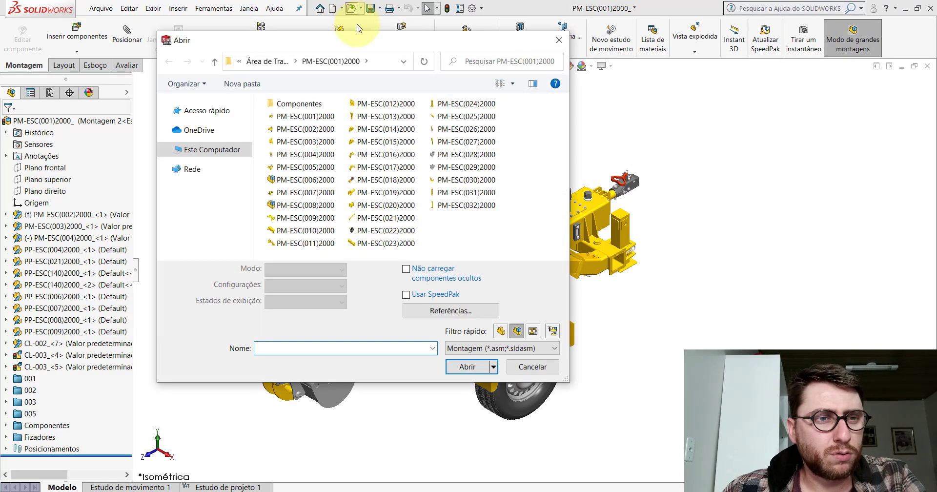
click(166, 111)
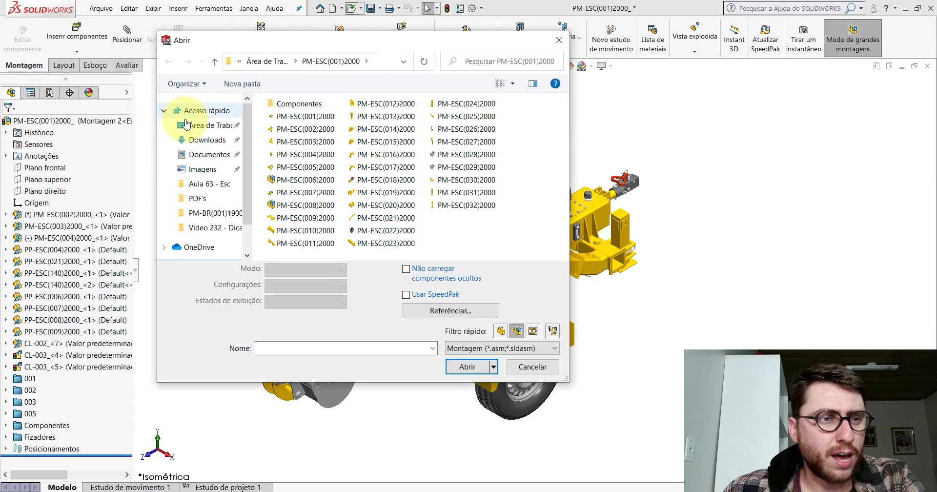
click(165, 112)
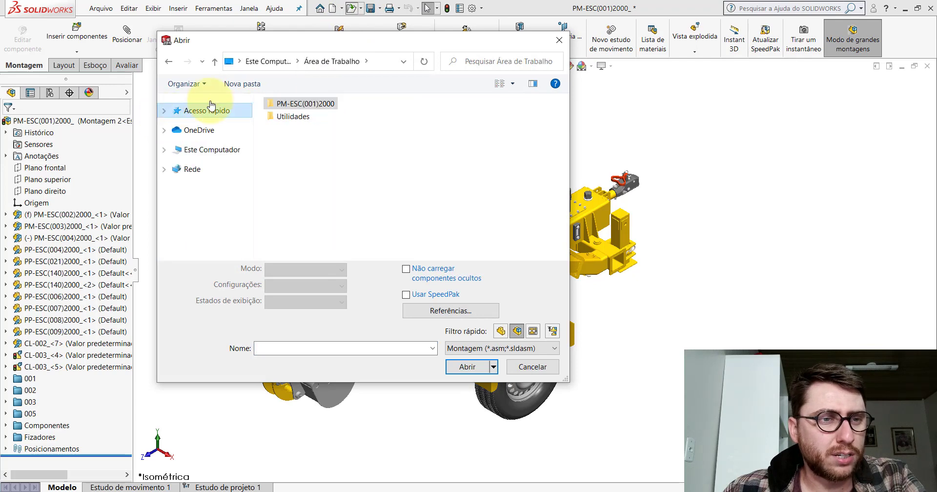
double_click(288, 107)
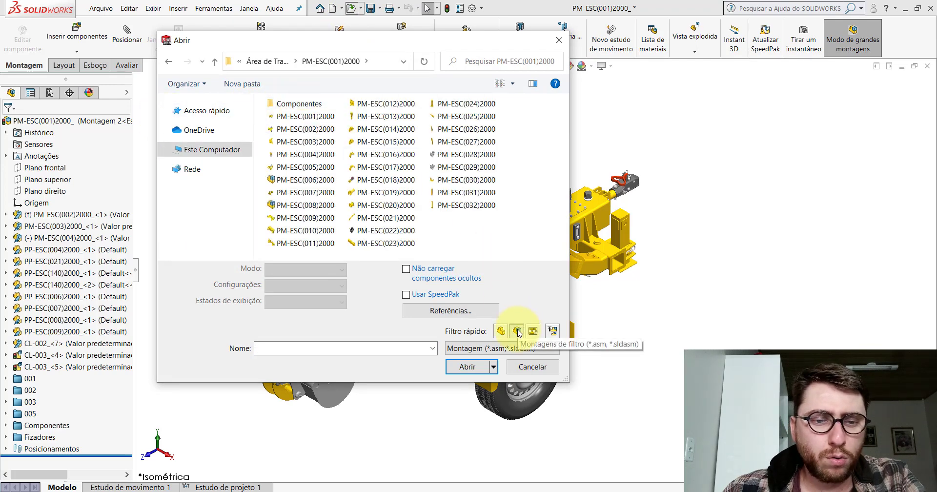
double_click(288, 117)
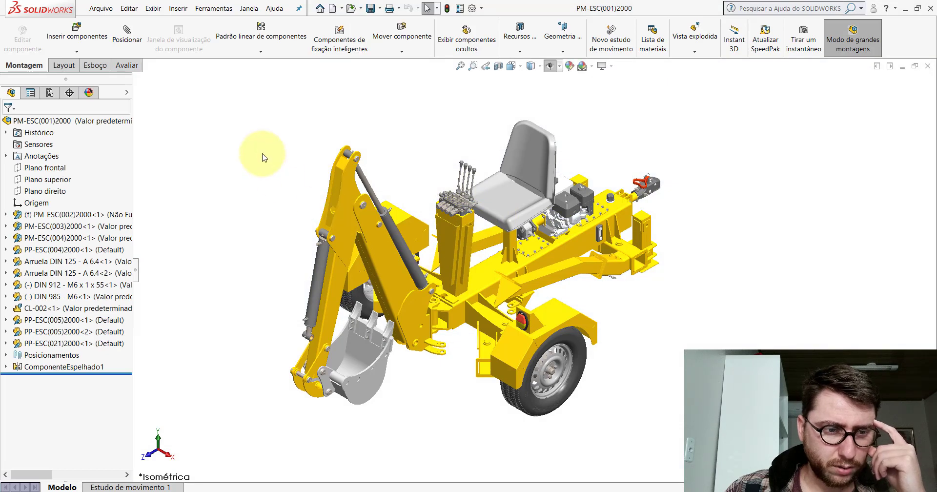
Step: Locate the boom plate's parent PM-ESC(026)2000 in the tree and open it as its own subassembly
scroll(341, 326, down, 5)
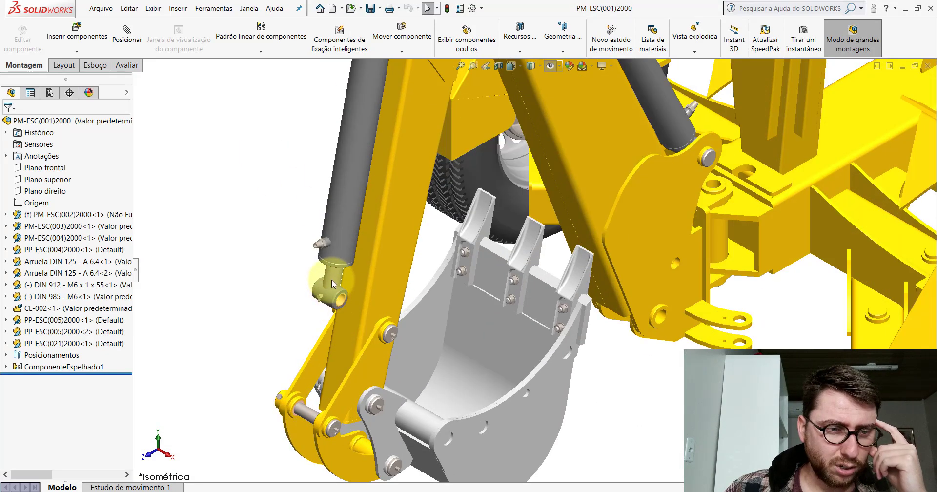
scroll(326, 397, up, 3)
scroll(581, 263, up, 3)
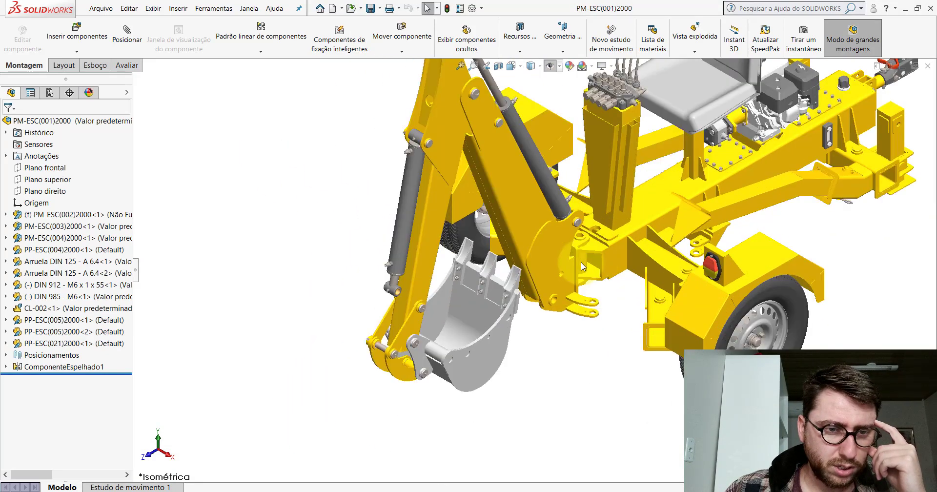
scroll(356, 191, down, 5)
click(325, 171)
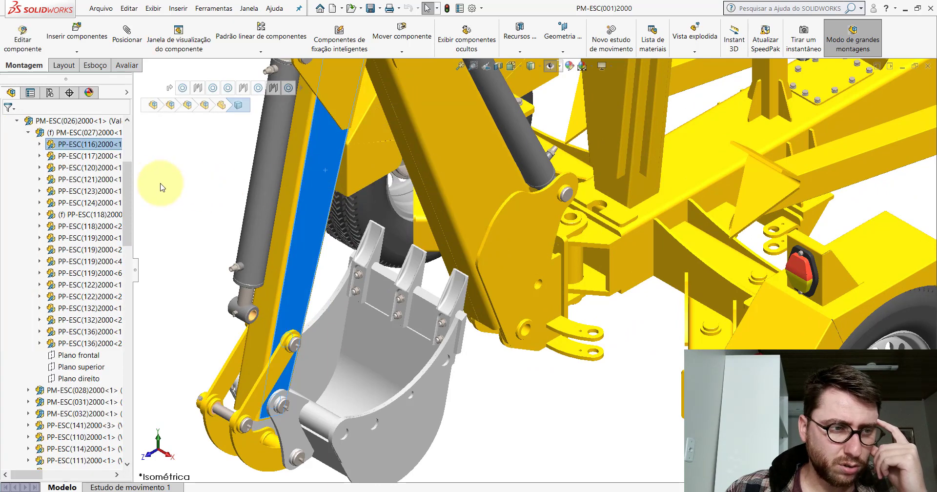
drag(129, 160, 129, 135)
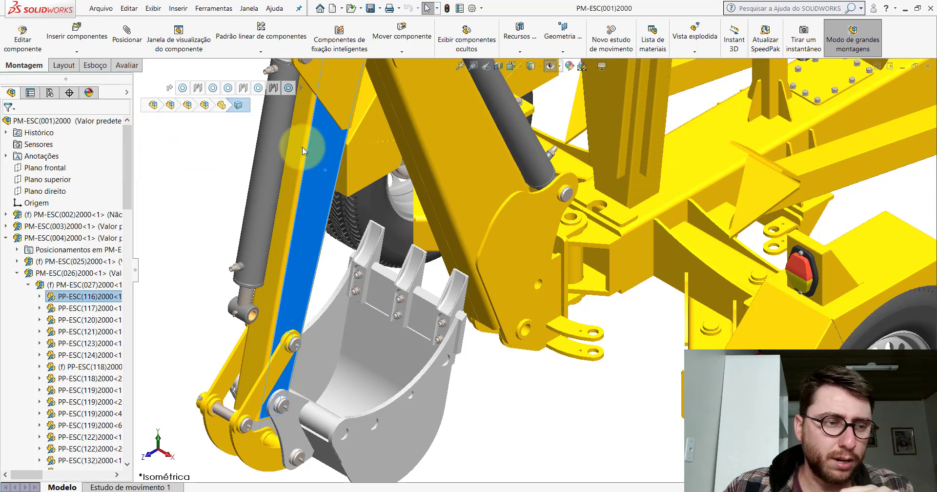
click(64, 274)
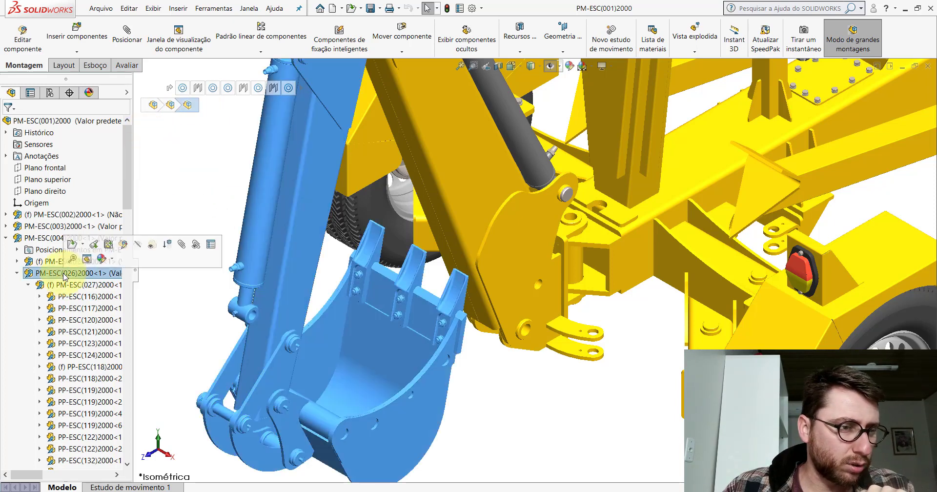
click(73, 241)
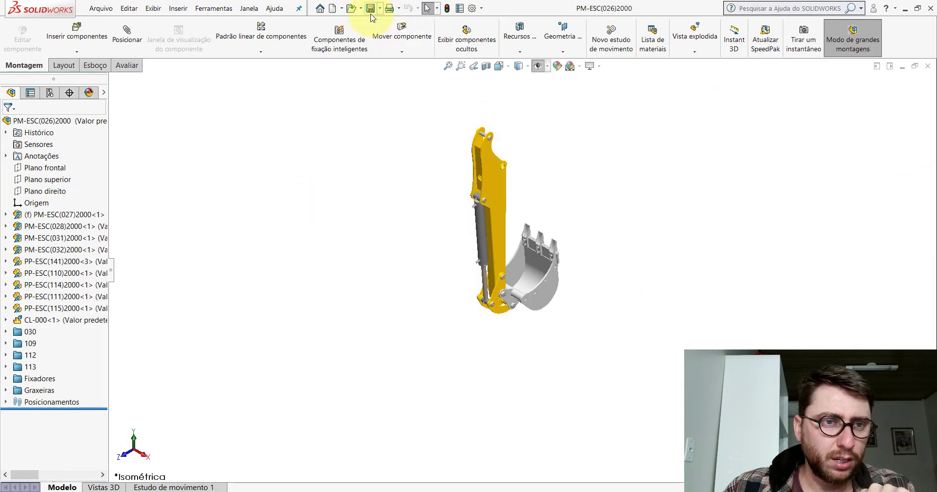
Step: Close the PM-ESC(026)2000 window and return to the full PM-ESC(001)2000 backhoe assembly
click(371, 9)
click(927, 65)
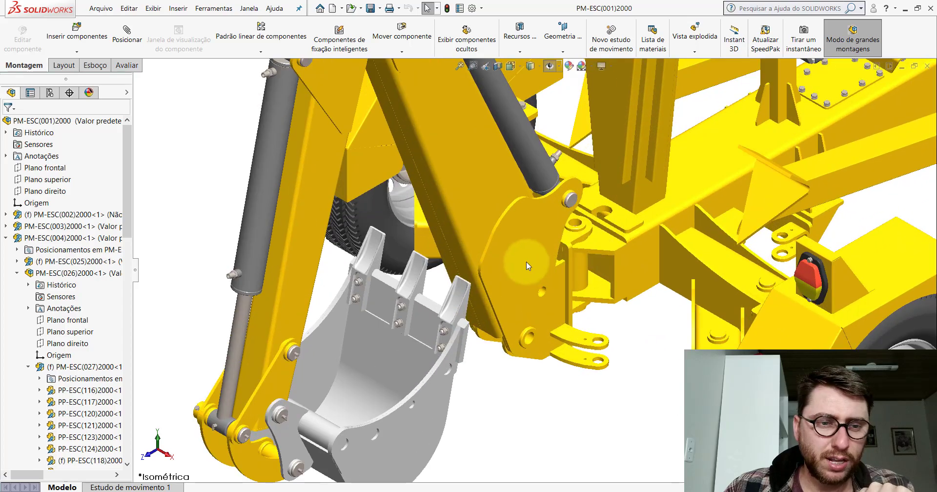
middle_drag(527, 262, 427, 180)
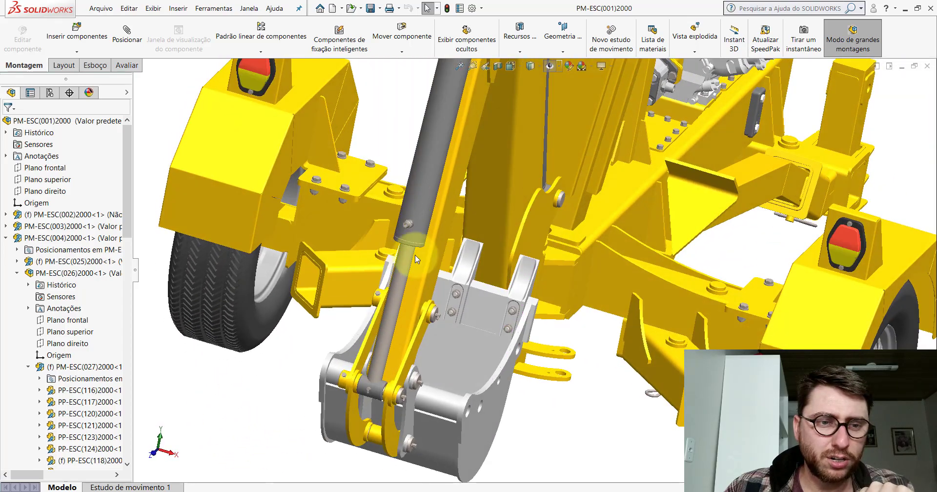
scroll(560, 256, up, 5)
scroll(559, 256, down, 5)
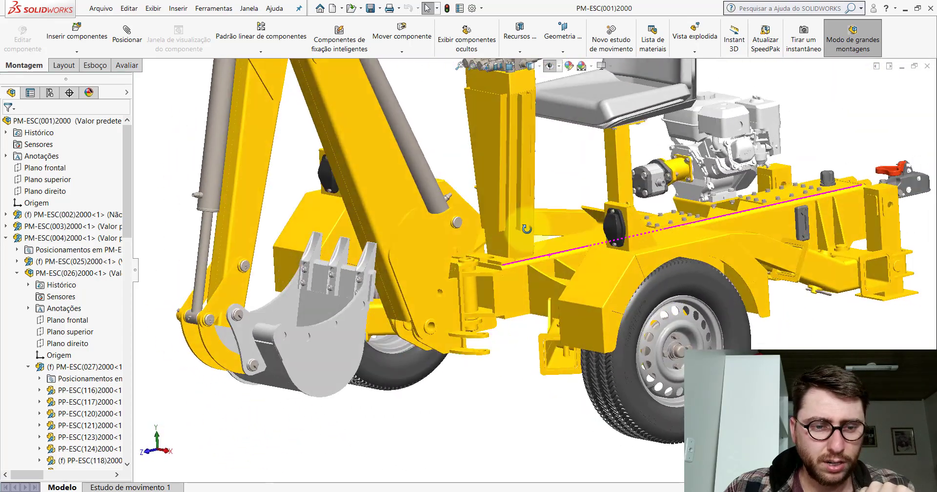
Step: Orbit and zoom to view the yellow bushing on the arm cylinder mount face-on
mouse_move(560, 256)
middle_down()
mouse_move(625, 241)
mouse_move(613, 278)
middle_up()
scroll(609, 242, up, 5)
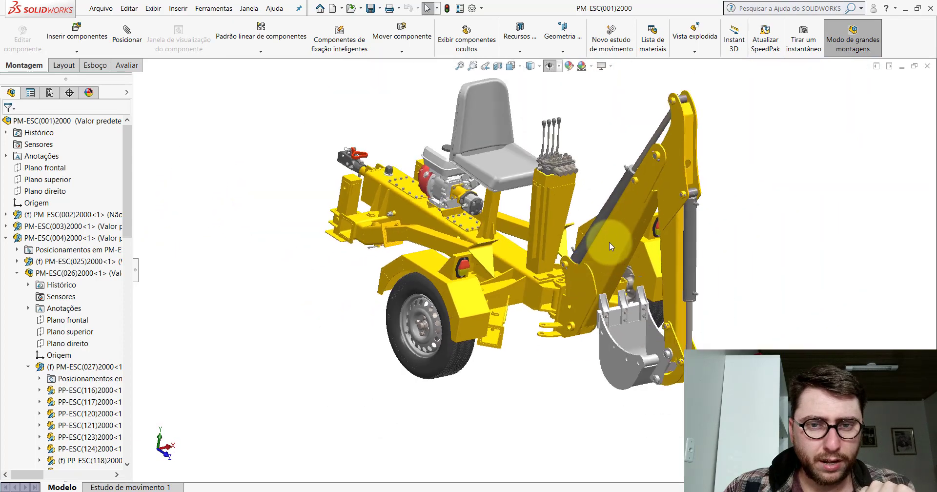
scroll(621, 201, down, 5)
scroll(567, 227, down, 3)
scroll(523, 227, down, 3)
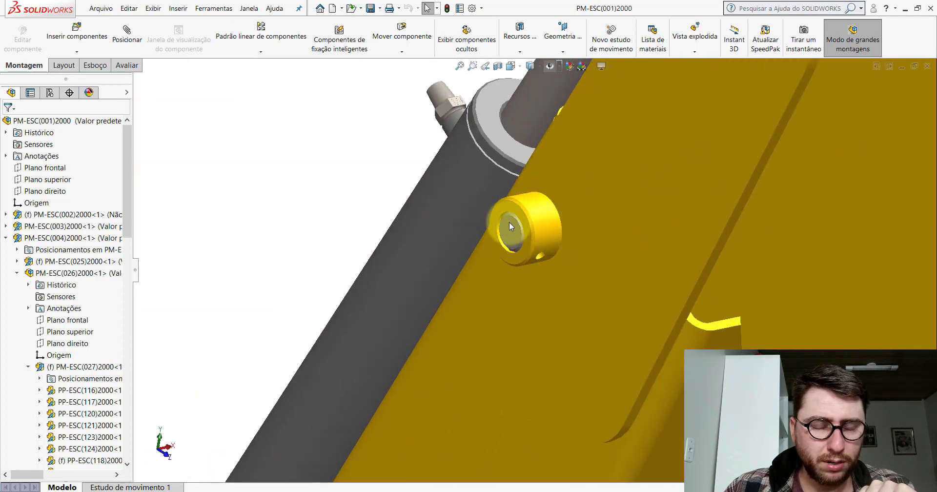
click(508, 223)
click(303, 199)
scroll(485, 230, up, 2)
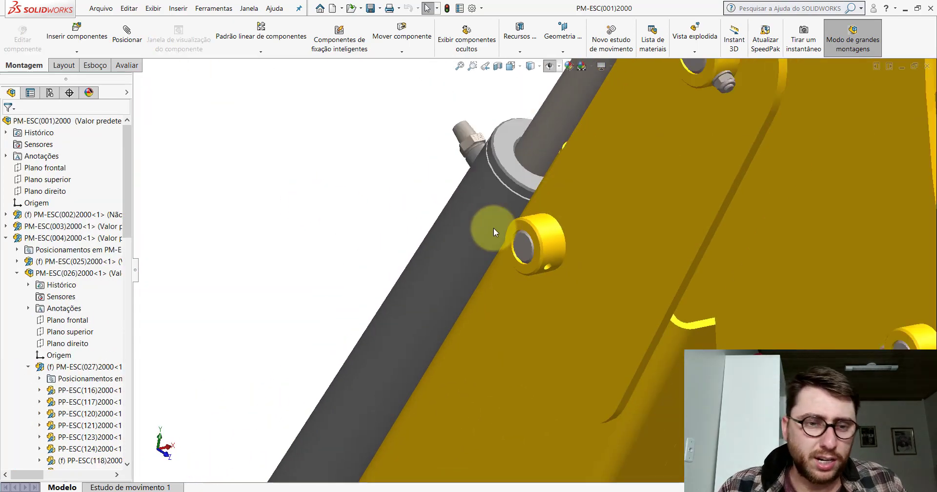
scroll(547, 262, up, 2)
scroll(547, 264, down, 3)
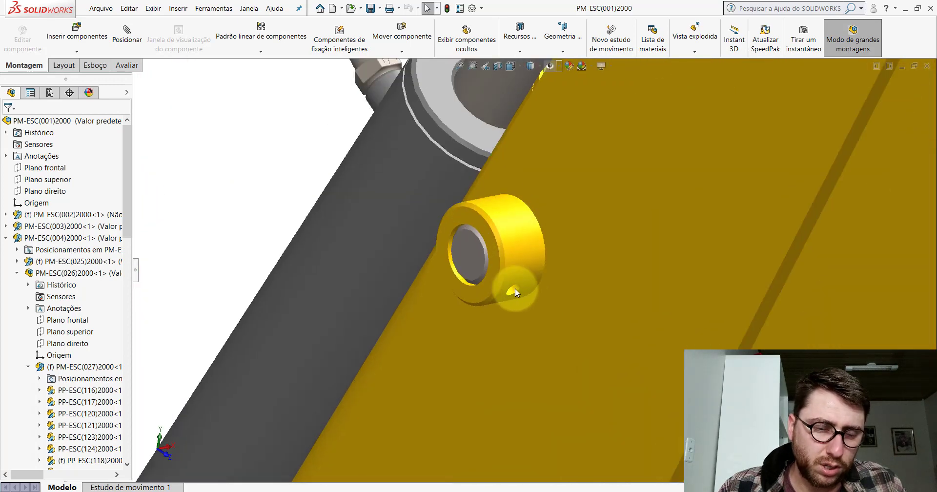
mouse_move(514, 288)
middle_down()
mouse_move(573, 234)
mouse_move(578, 242)
mouse_move(464, 209)
mouse_move(453, 239)
middle_up()
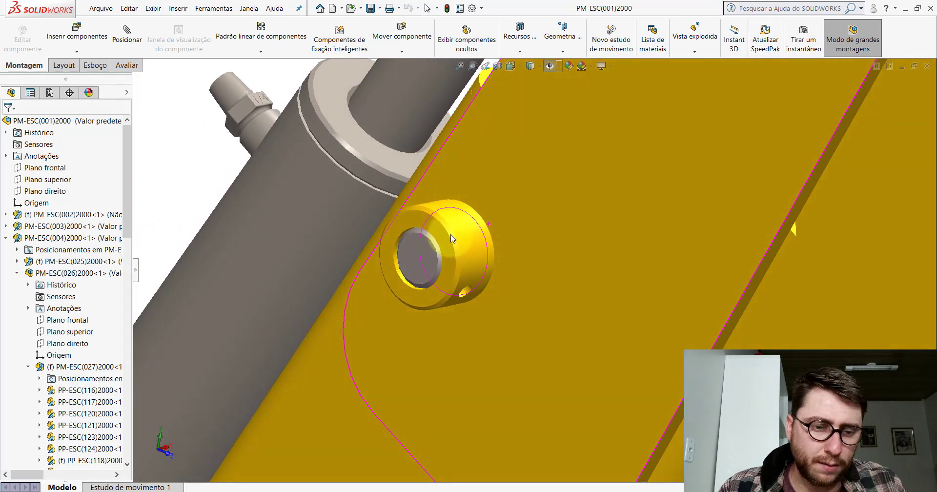
key(ctrl+Tab)
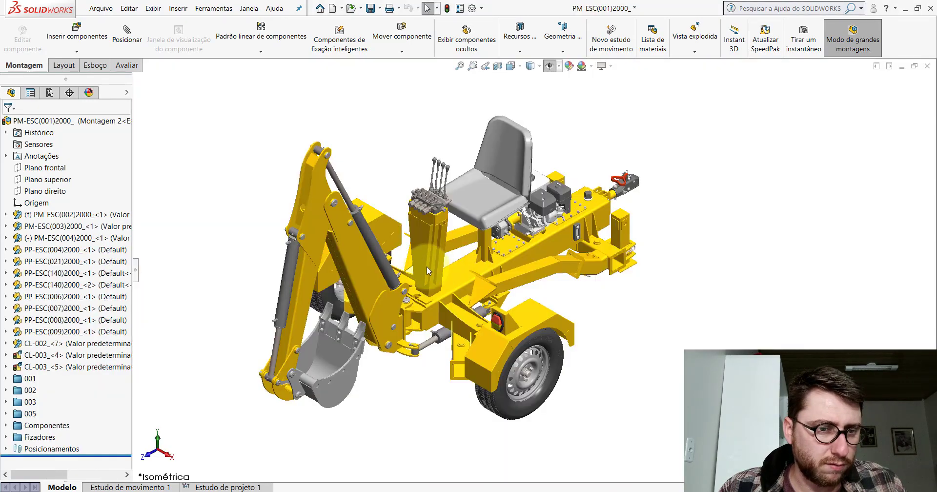
scroll(410, 259, down, 3)
scroll(394, 251, down, 3)
scroll(514, 230, down, 3)
scroll(482, 198, down, 2)
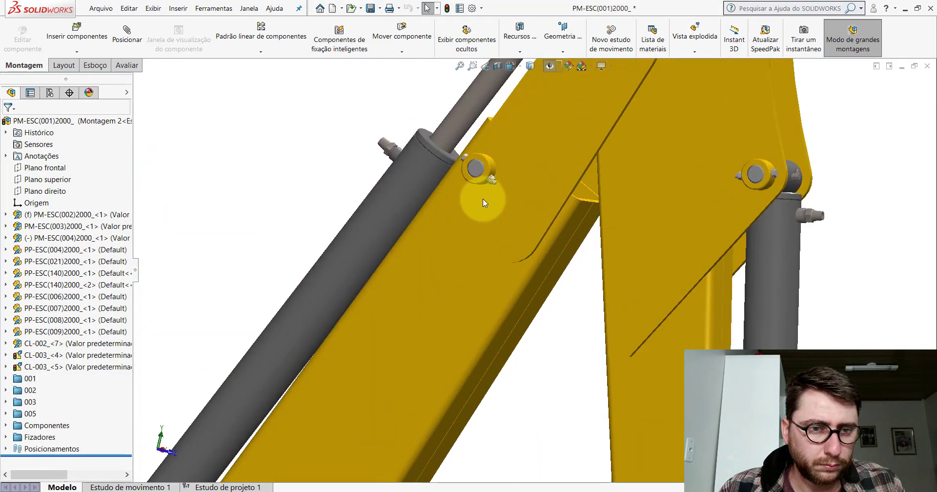
scroll(482, 198, down, 3)
scroll(524, 182, down, 5)
click(534, 219)
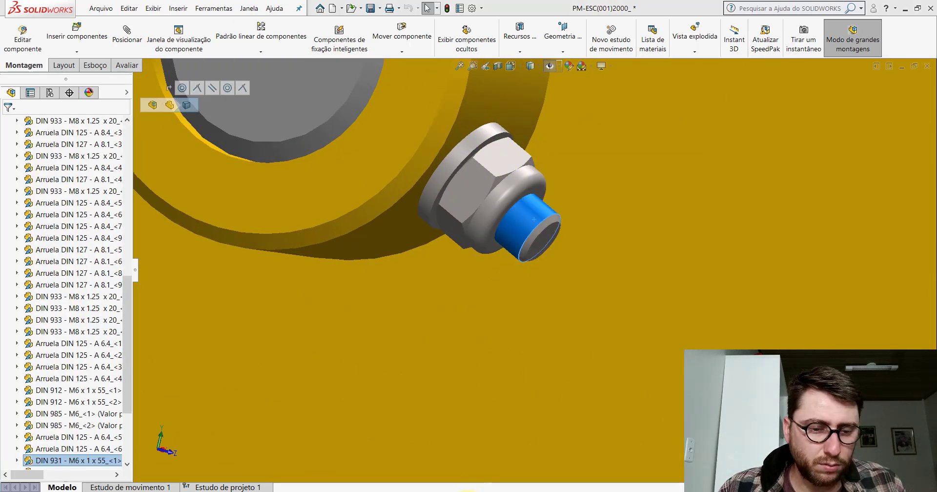
click(400, 459)
Step: Isolate the yellow PP-ESC(136)2000 bushing from the rest of the assembly
scroll(490, 241, up, 2)
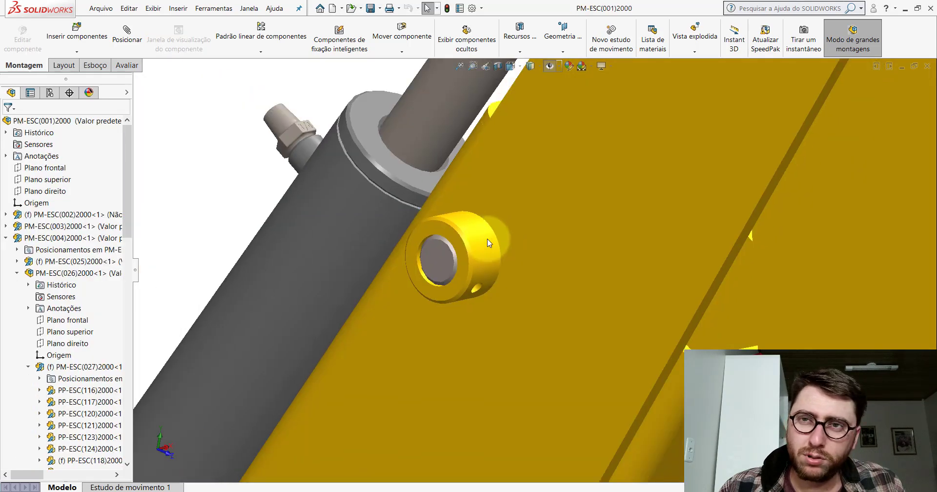
scroll(490, 243, up, 2)
scroll(488, 239, up, 3)
scroll(488, 239, up, 1)
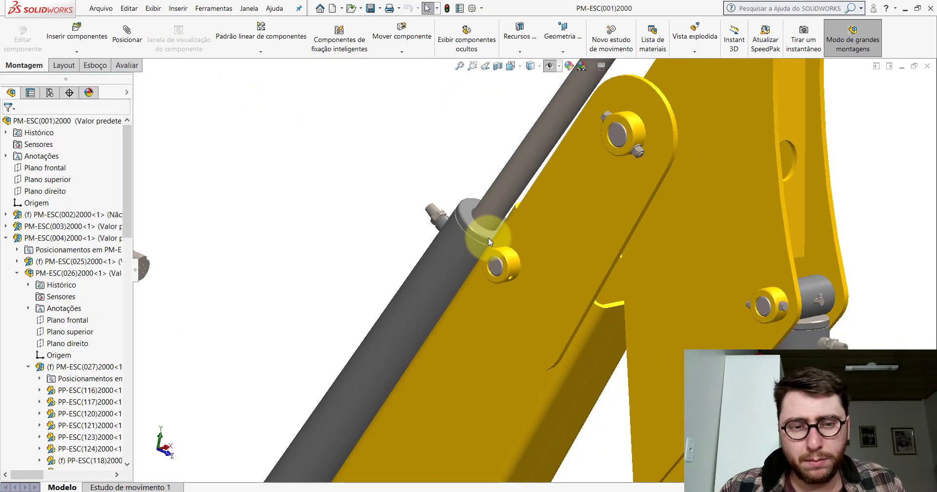
scroll(520, 283, down, 4)
scroll(523, 281, up, 1)
scroll(521, 274, up, 2)
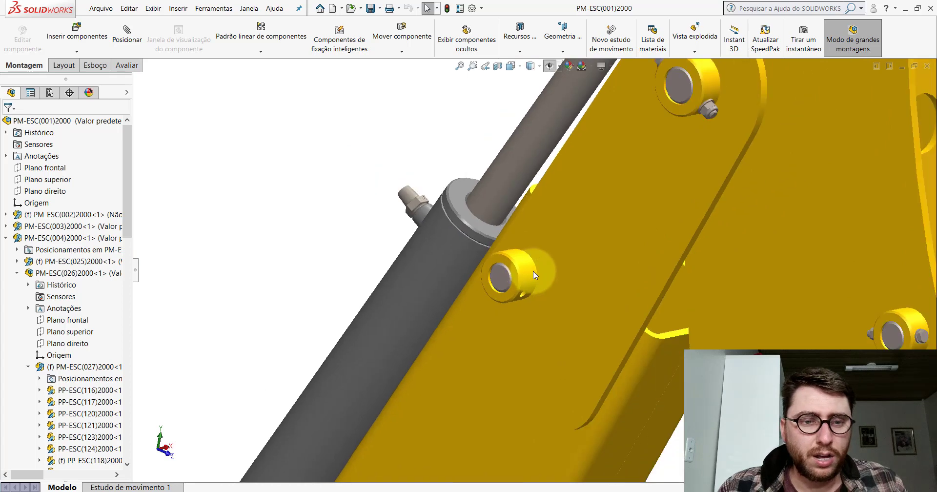
scroll(533, 271, down, 4)
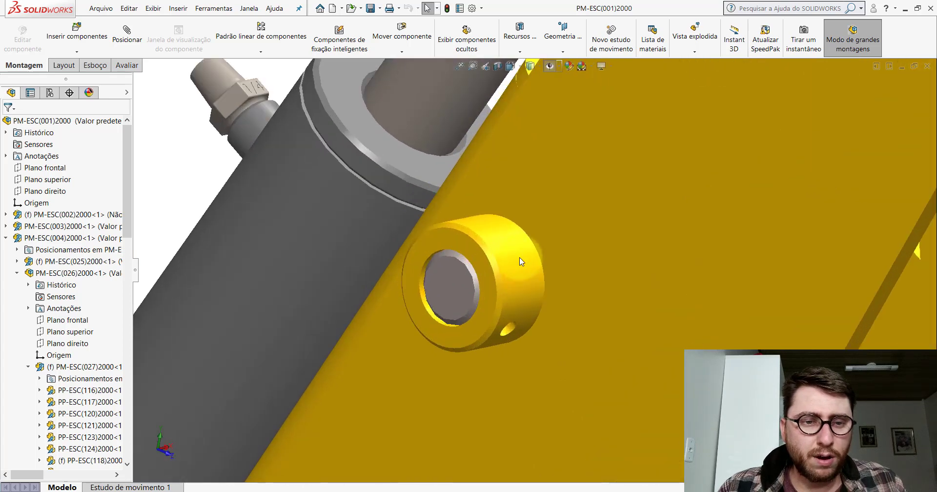
click(484, 229)
right_click(482, 225)
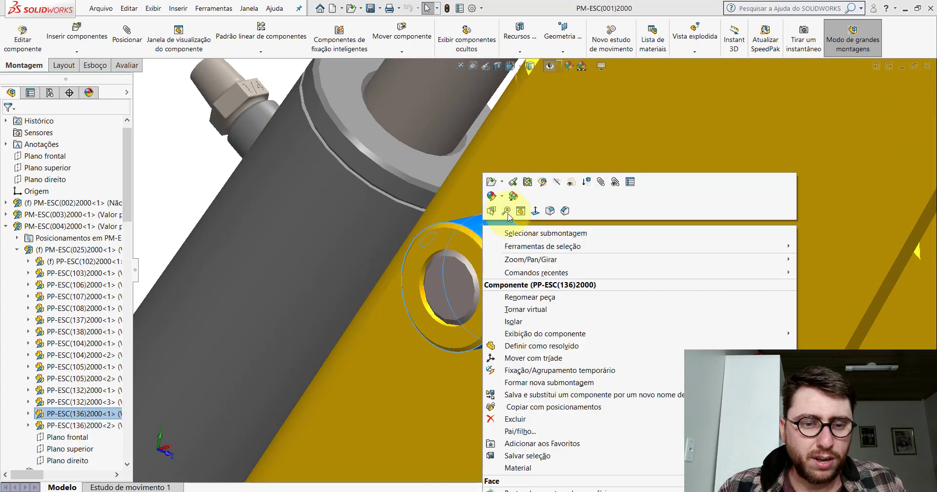
click(521, 322)
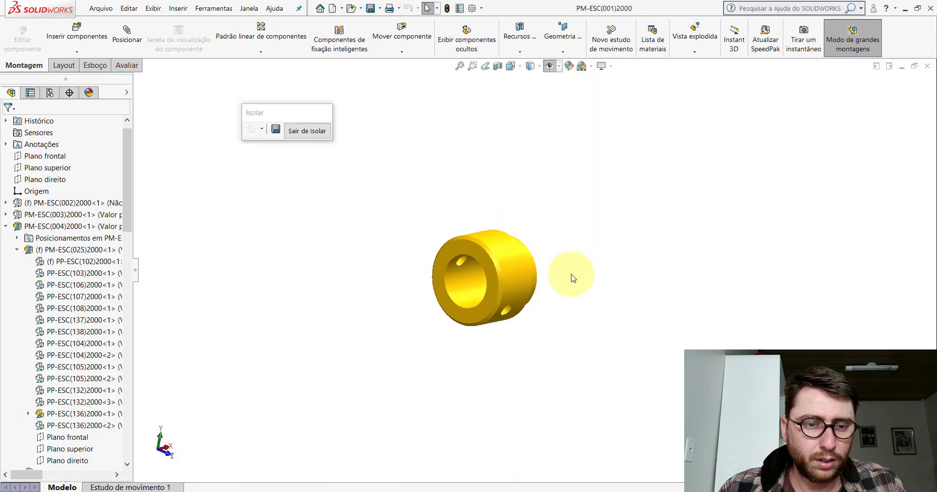
Step: Measure the bushing's outer cylindrical face to confirm Ø42 mm, then close Measure
click(126, 65)
click(196, 39)
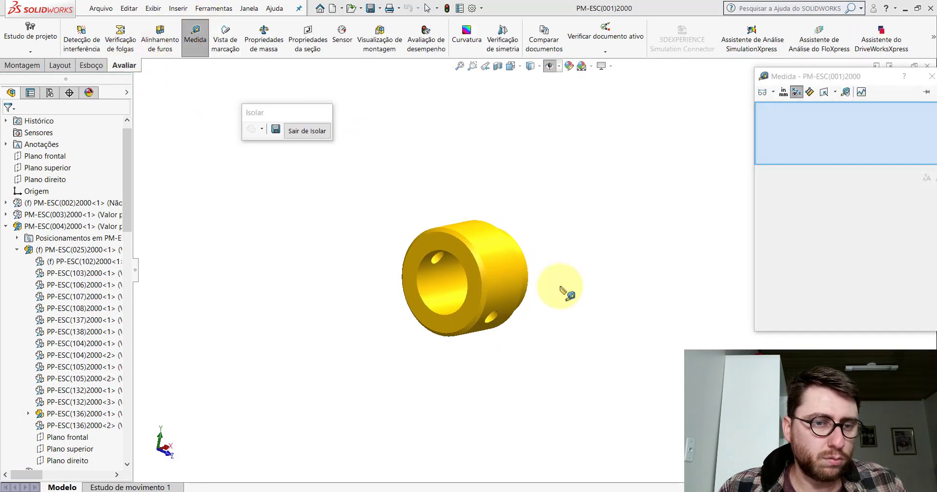
click(505, 269)
click(869, 134)
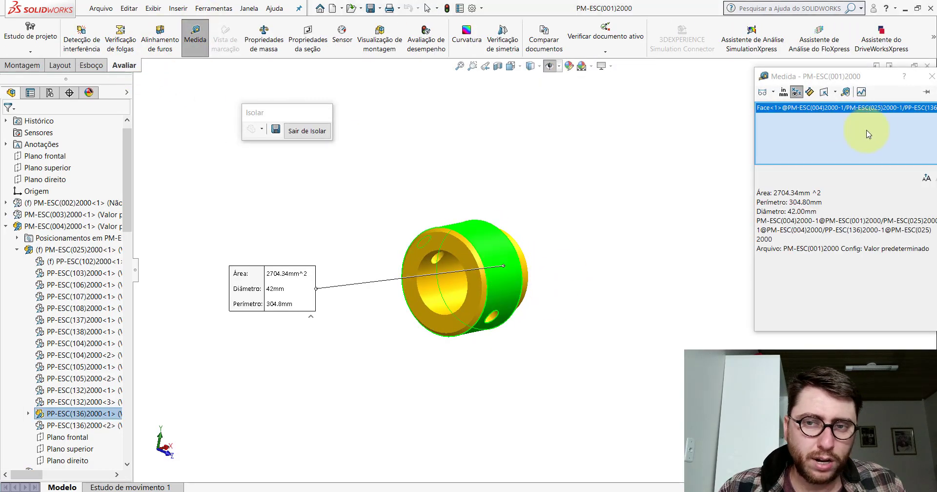
click(931, 76)
Step: Load the Arruela DIN 125 - A 6.4 washer from the Componentes folder for insertion
click(25, 65)
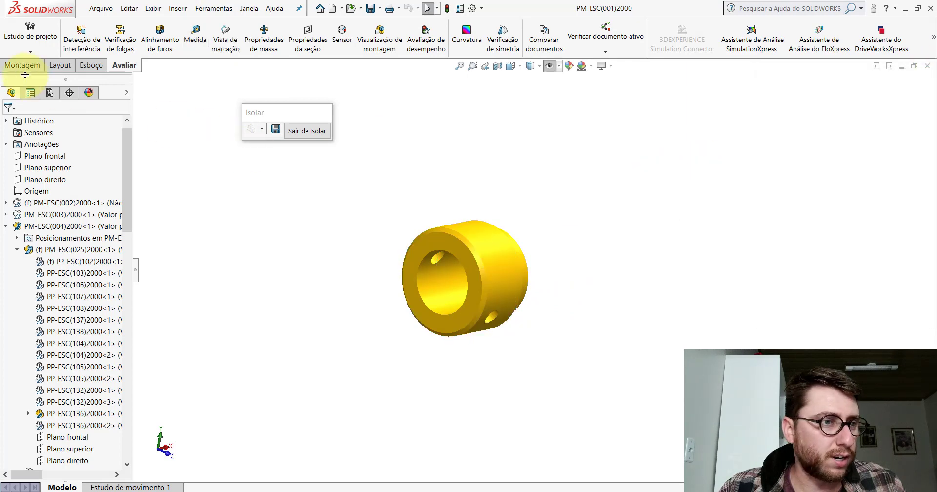
click(76, 30)
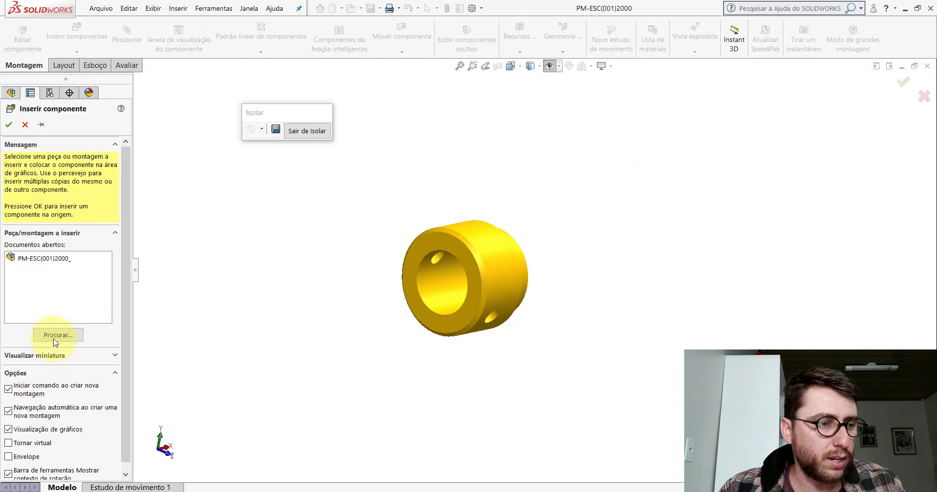
click(55, 340)
click(518, 332)
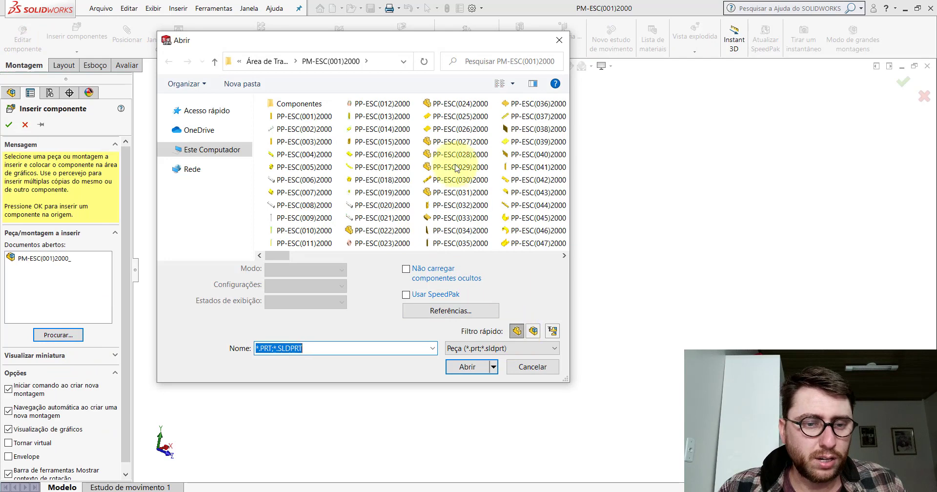
double_click(284, 107)
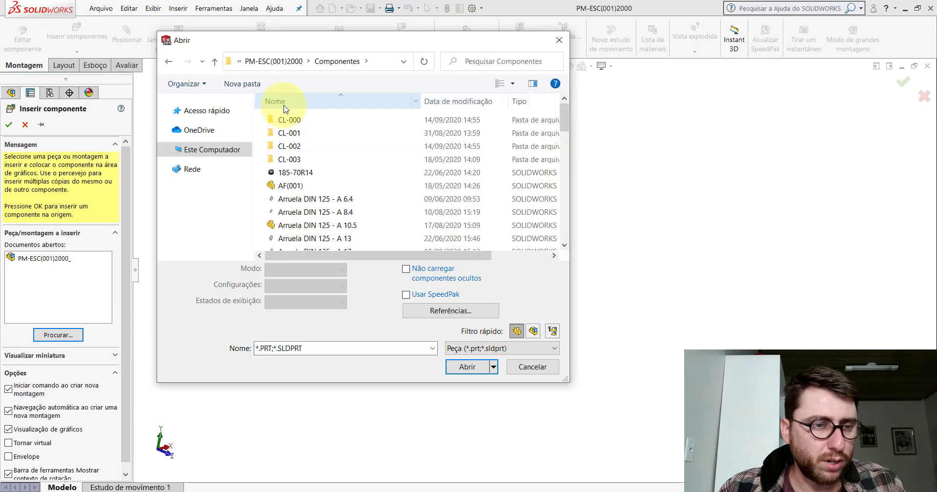
double_click(322, 198)
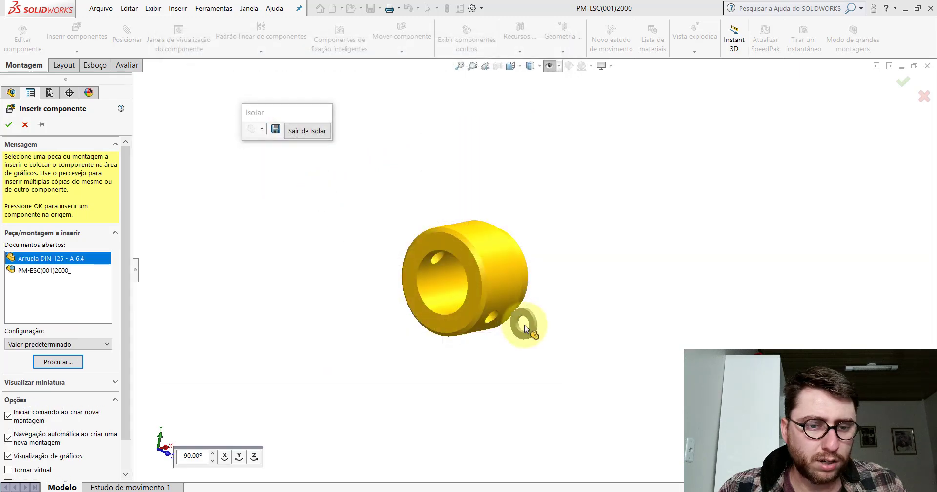
Step: Place the washer and mate its bore concentric with the small side hole
scroll(521, 320, down, 5)
click(523, 278)
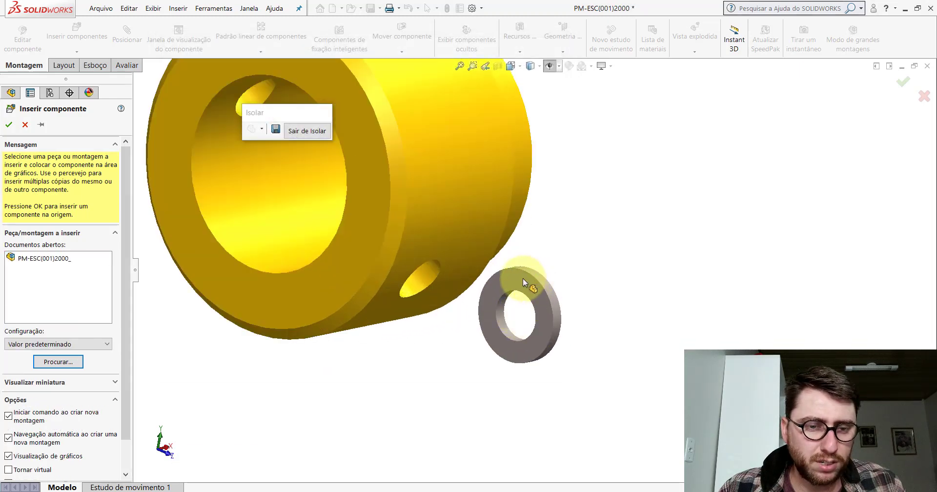
click(611, 190)
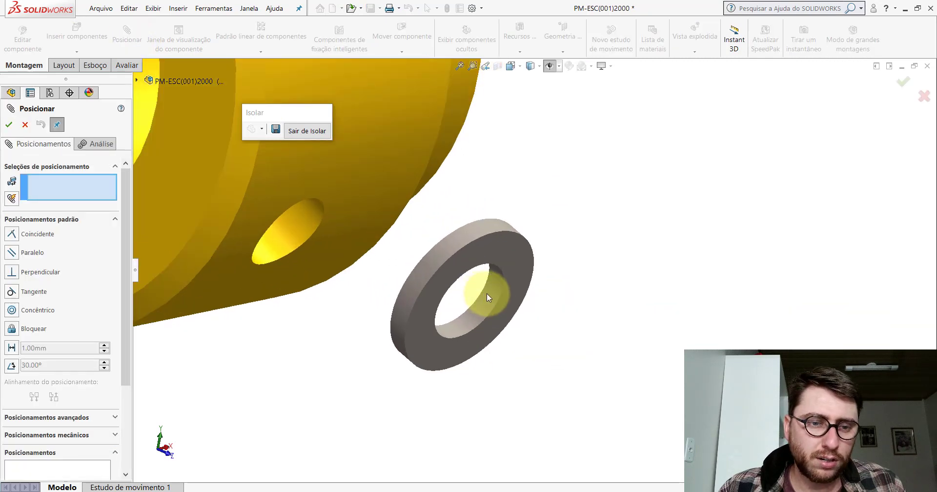
click(487, 295)
scroll(411, 259, down, 3)
click(458, 247)
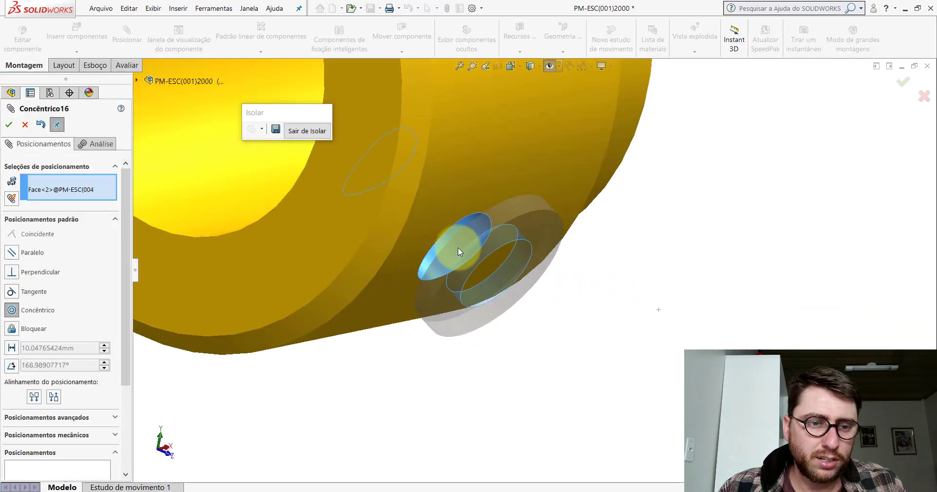
click(444, 222)
Step: Add a distance mate between the part's top plane and the washer face
scroll(483, 251, up, 3)
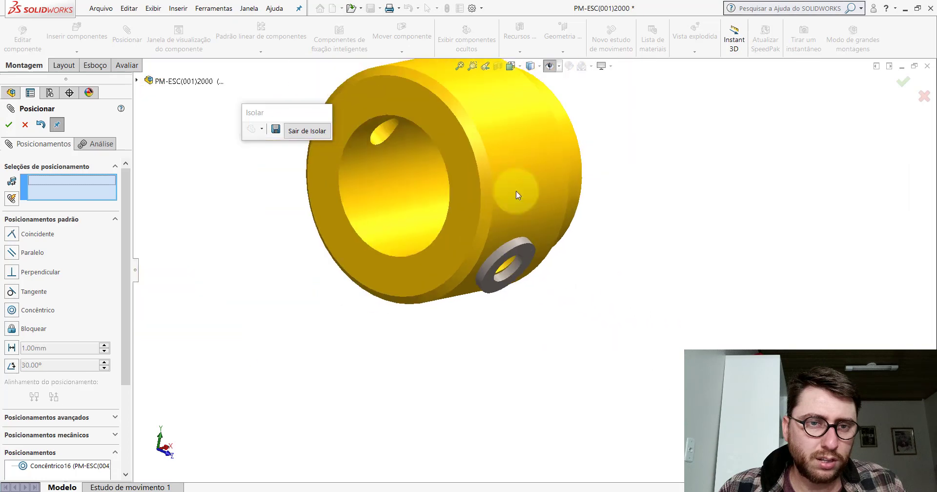
click(404, 167)
scroll(518, 262, down, 5)
middle_drag(540, 215, 547, 240)
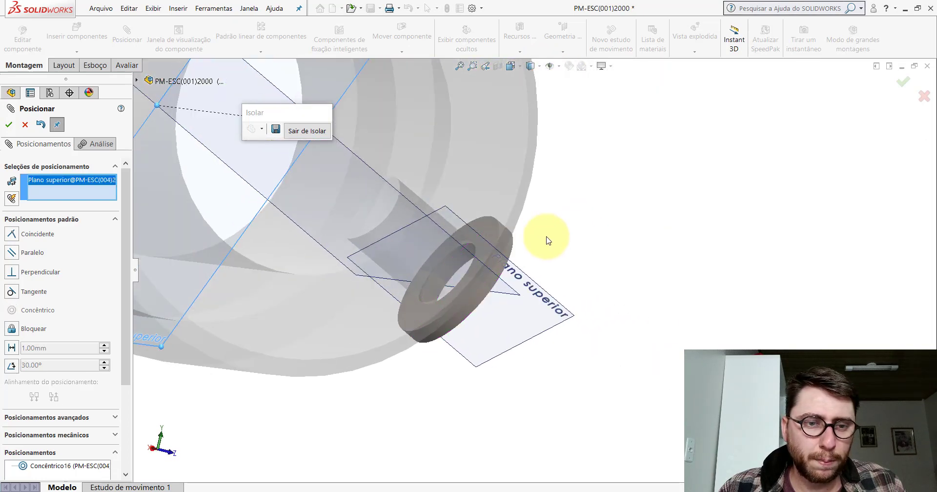
click(466, 222)
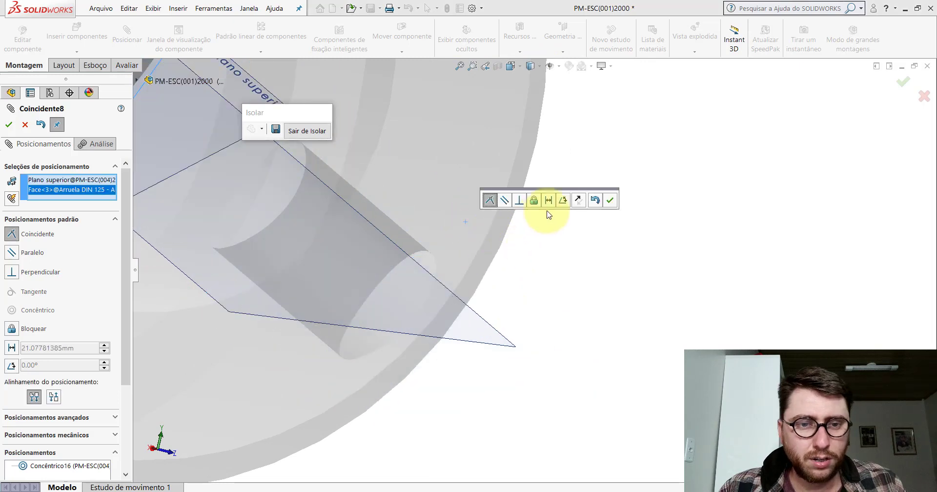
click(550, 201)
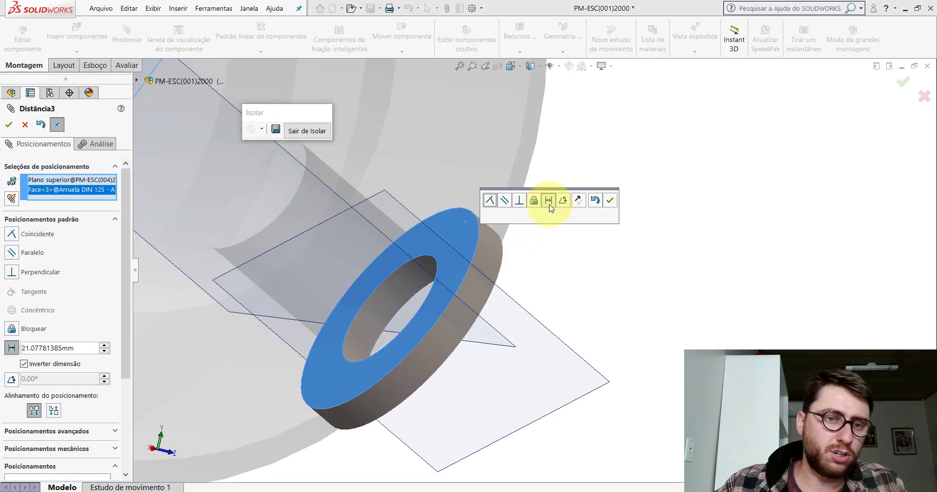
click(65, 348)
text(21)
click(609, 204)
Step: Make the washer's top plane parallel to the part's front plane and finish mating
middle_drag(609, 204, 552, 301)
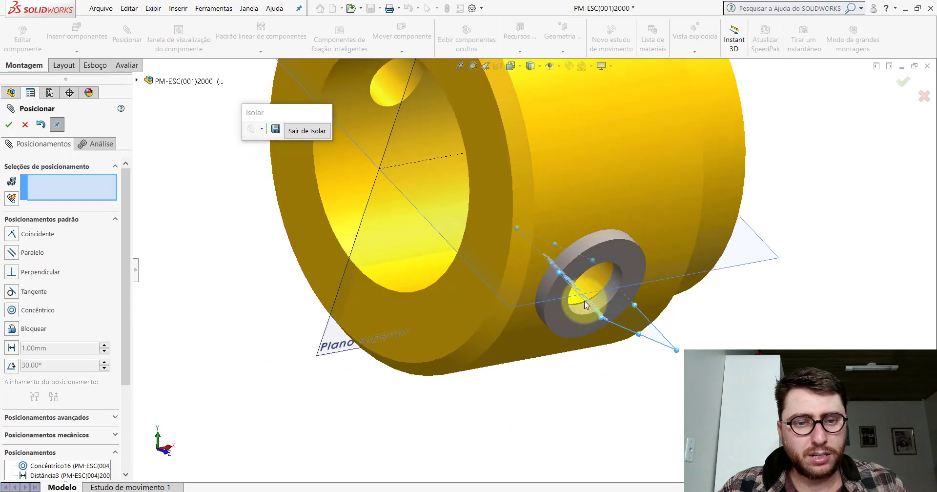
click(586, 305)
click(720, 267)
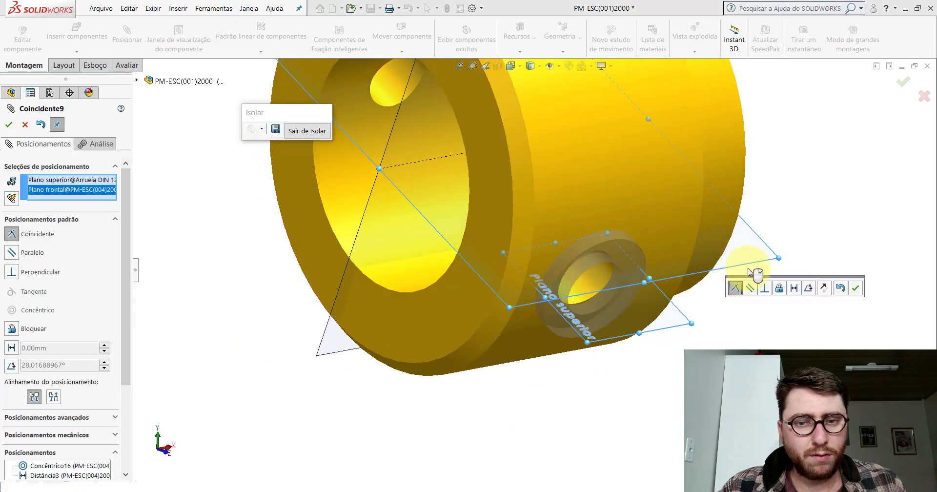
click(750, 287)
click(856, 288)
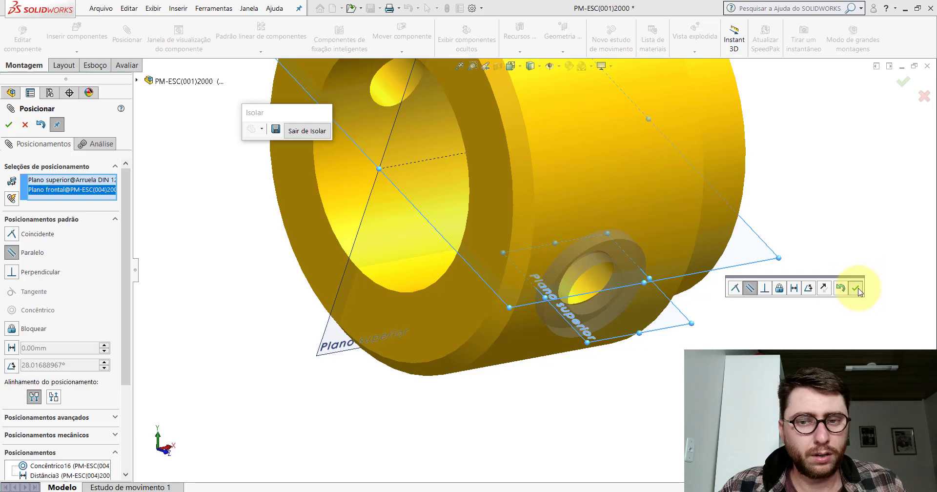
click(8, 124)
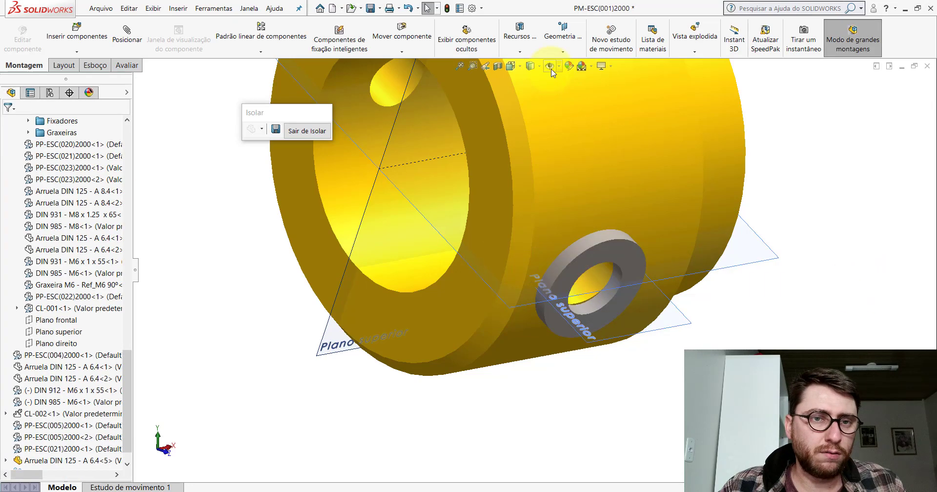
Step: Hide the planes, refit the view and Ctrl-drag a copy of the placed washer
key(f)
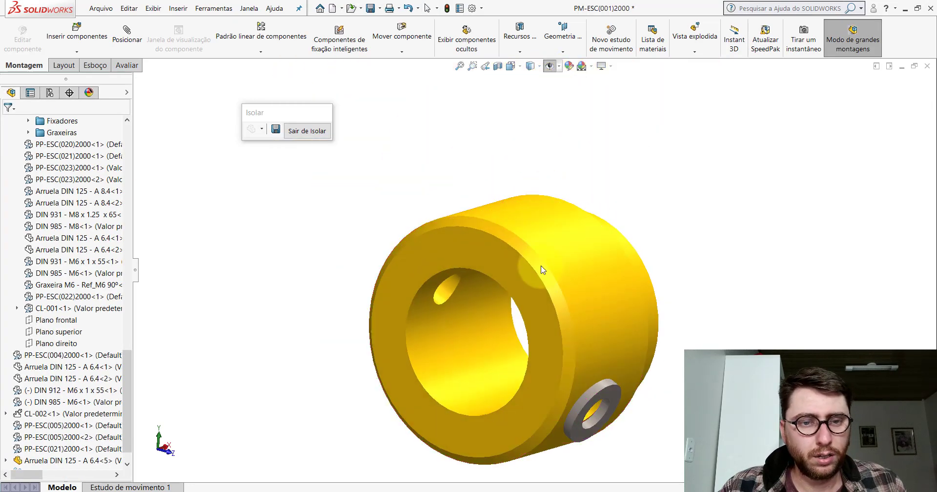
scroll(540, 268, up, 3)
scroll(515, 322, down, 2)
middle_drag(515, 330, 614, 333)
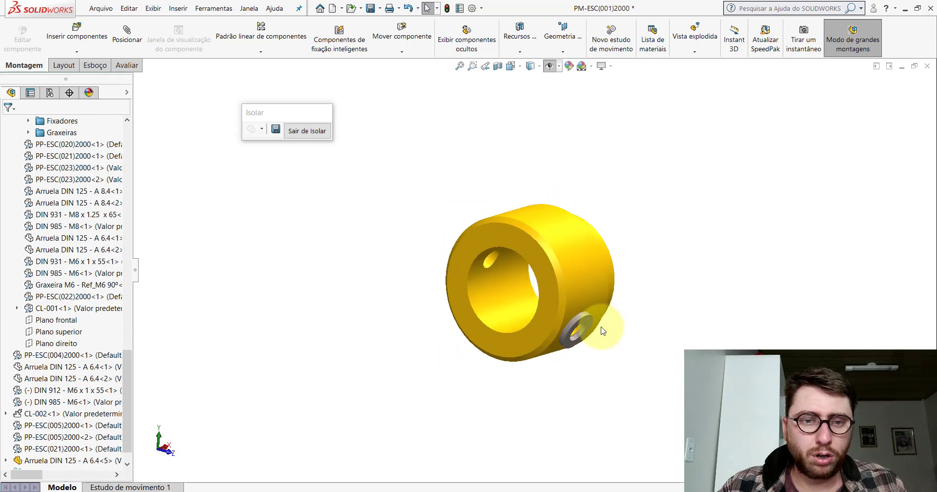
scroll(601, 326, up, 1)
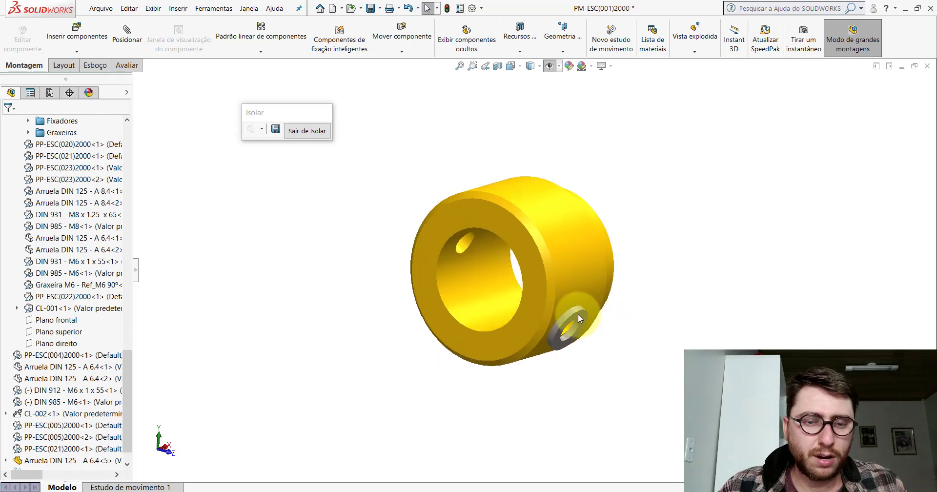
ctrl+drag(578, 318, 375, 210)
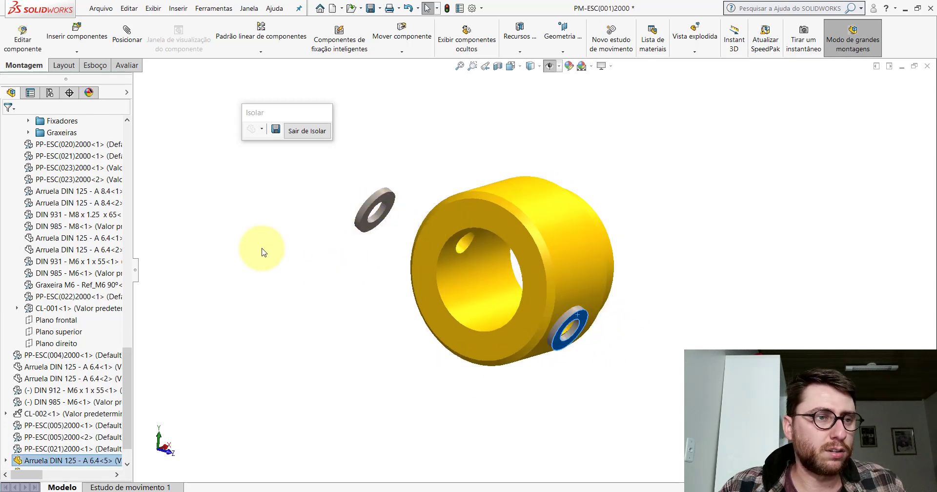
Step: Mate the second washer's bore concentric with the other small hole
click(126, 33)
scroll(418, 222, down, 2)
scroll(358, 218, down, 2)
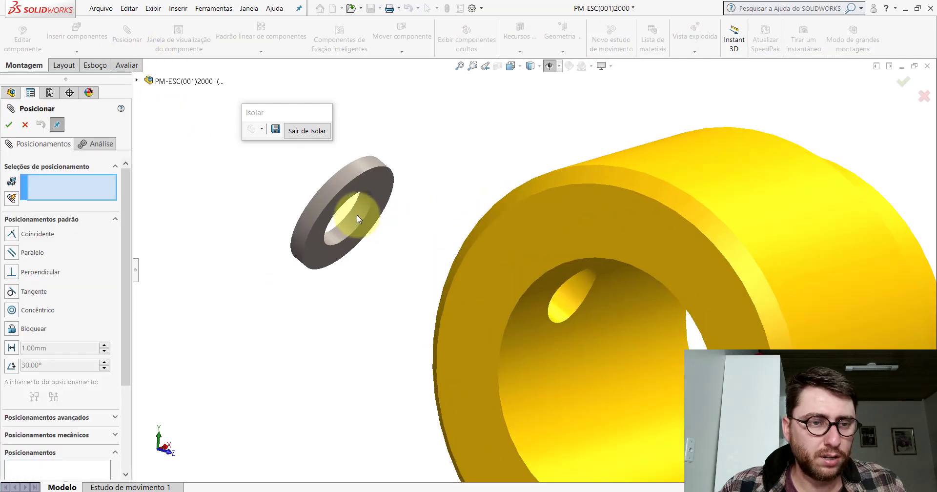
click(358, 218)
scroll(414, 254, up, 3)
scroll(461, 293, down, 3)
click(549, 247)
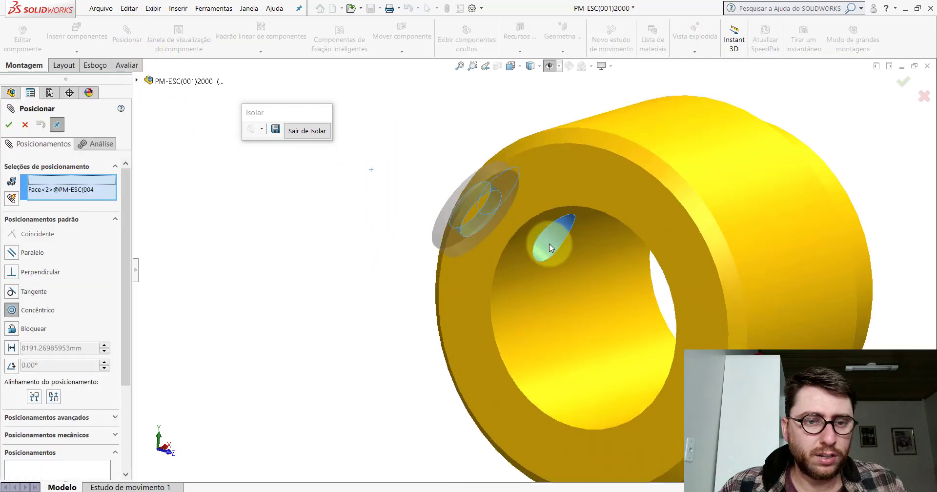
click(697, 216)
Step: Set the second washer's outer face 21 mm from the part's top plane
scroll(561, 259, down, 2)
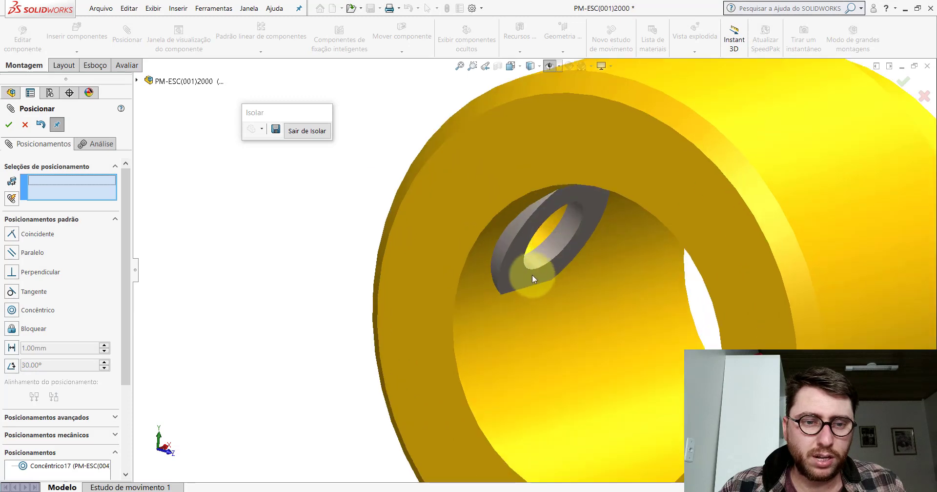
scroll(444, 234, up, 2)
scroll(488, 146, up, 3)
click(550, 66)
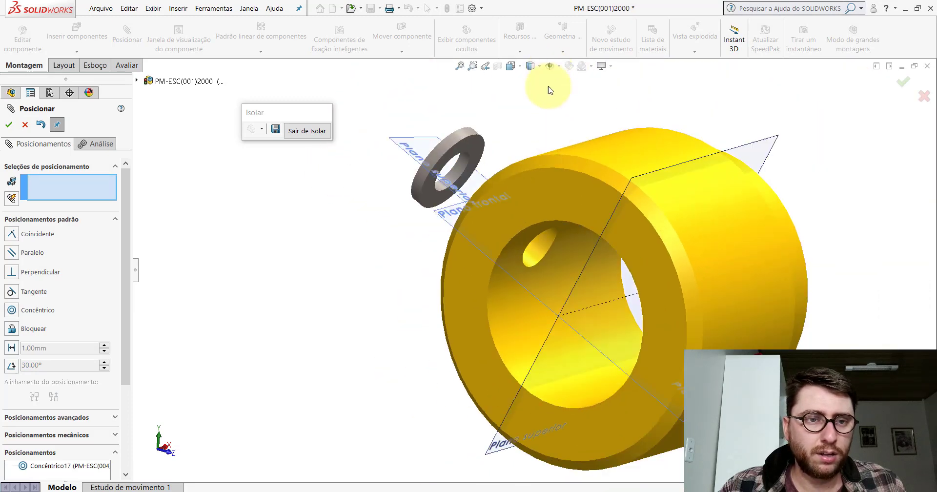
scroll(482, 159, down, 2)
click(476, 151)
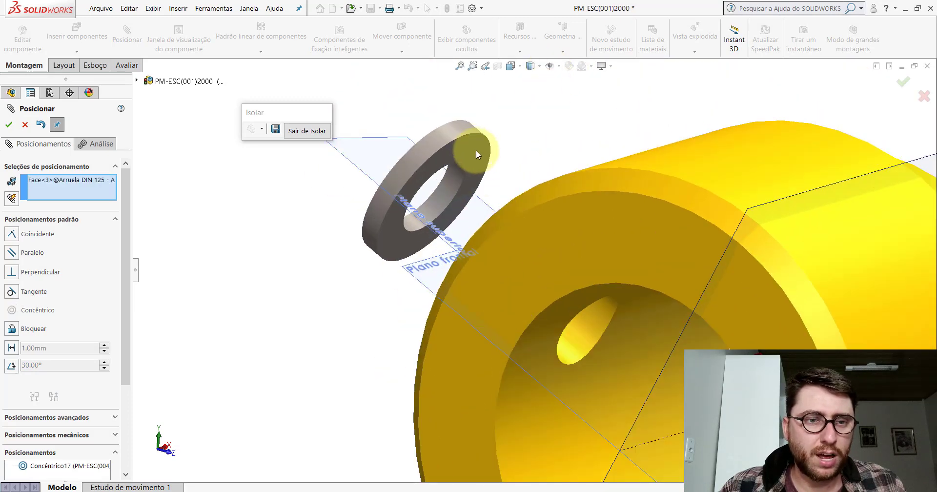
scroll(488, 181, up, 3)
mouse_move(503, 215)
middle_down()
mouse_move(561, 200)
mouse_move(670, 200)
middle_up()
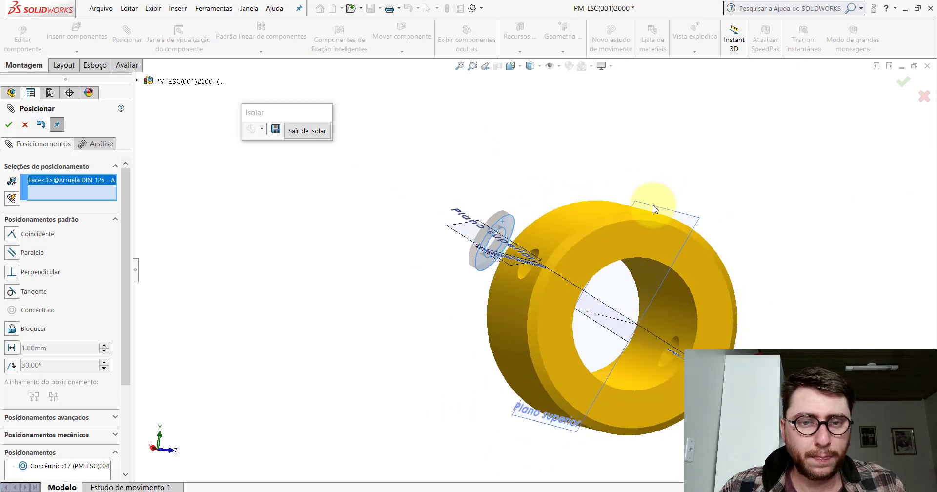
click(655, 204)
click(728, 185)
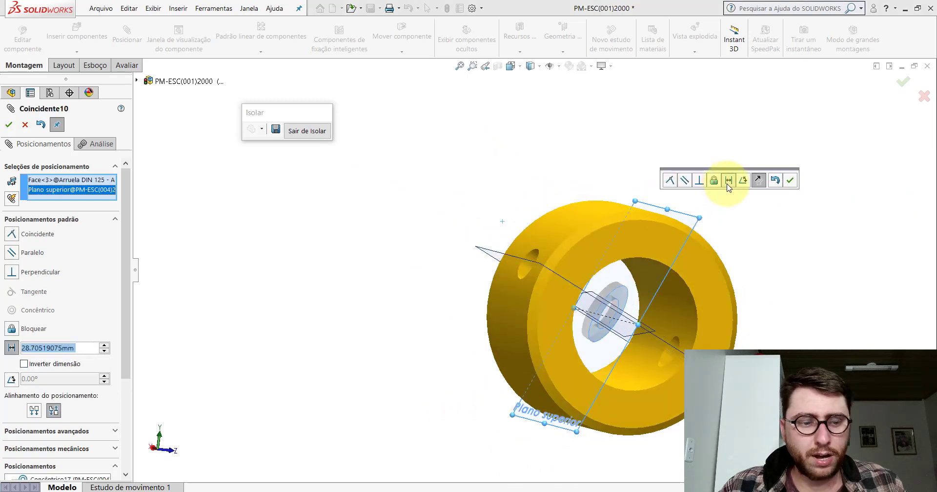
text(21)
key(Return)
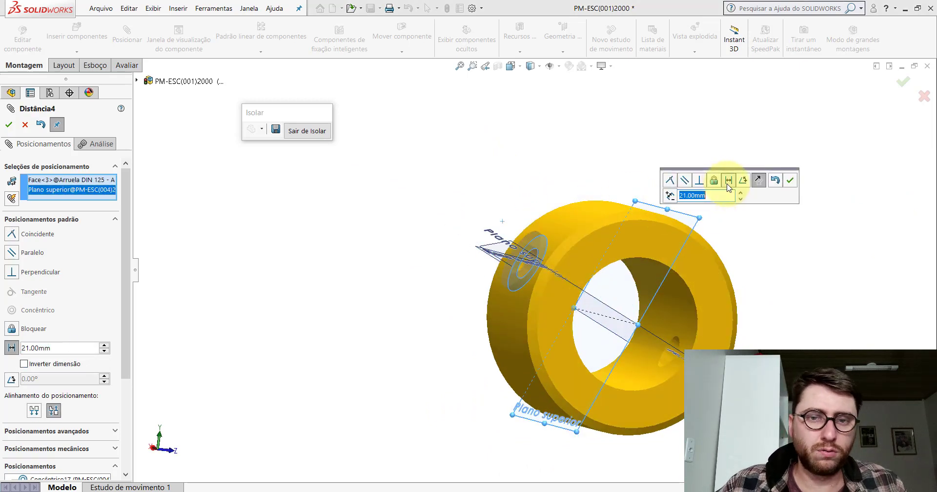
click(788, 184)
Step: Make the second washer's top plane parallel to the part's front plane and finish mating
scroll(523, 253, down, 3)
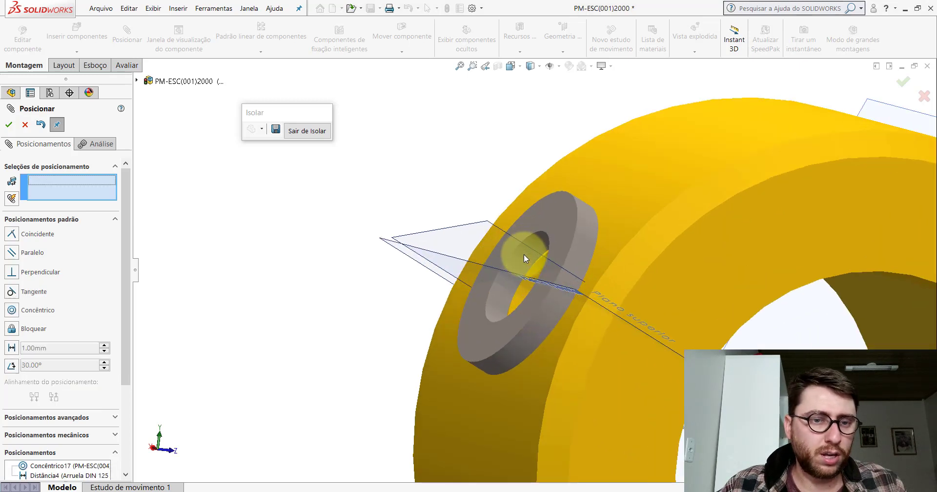
click(502, 228)
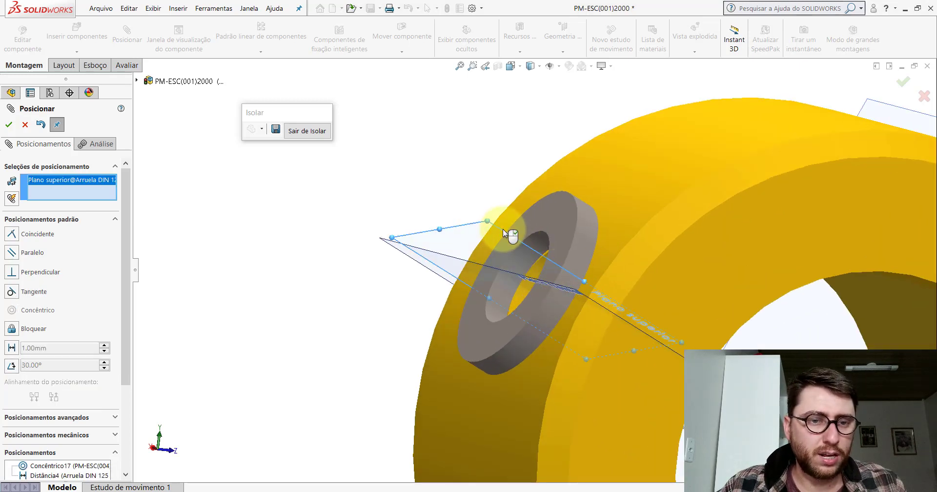
click(553, 285)
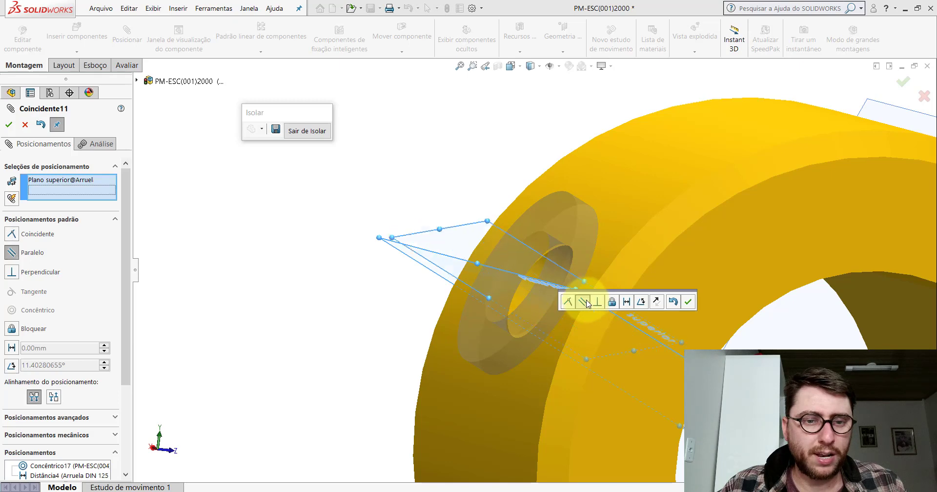
click(677, 300)
click(317, 246)
click(8, 124)
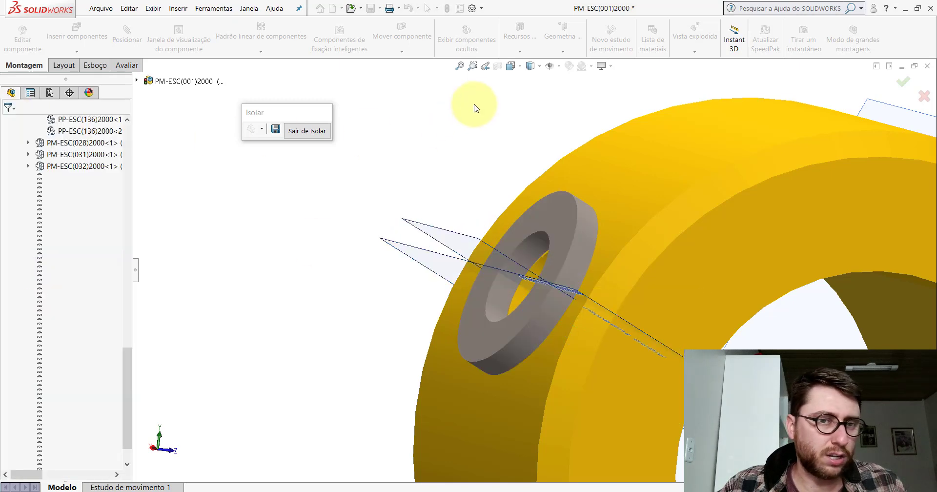
Step: Insert the DIN 931 - M6 x 1 x 55 bolt beside the part, head turned right
click(511, 67)
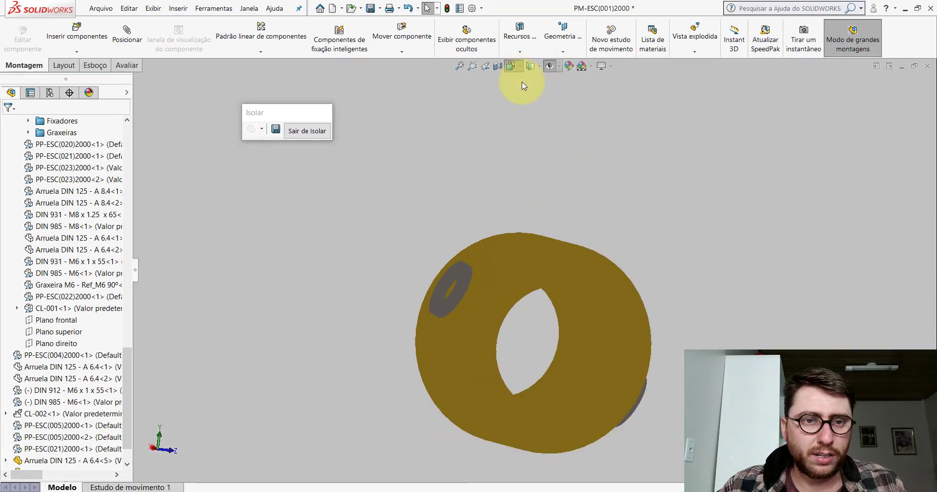
click(566, 95)
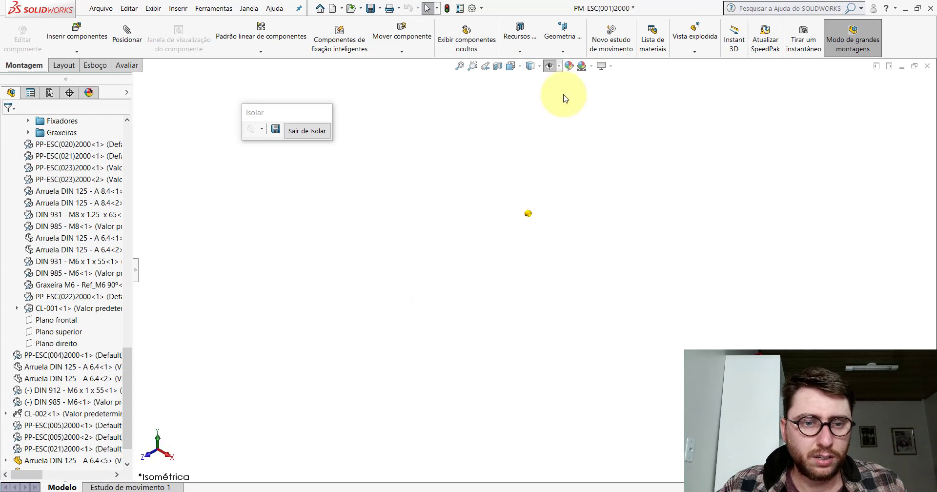
scroll(504, 282, down, 3)
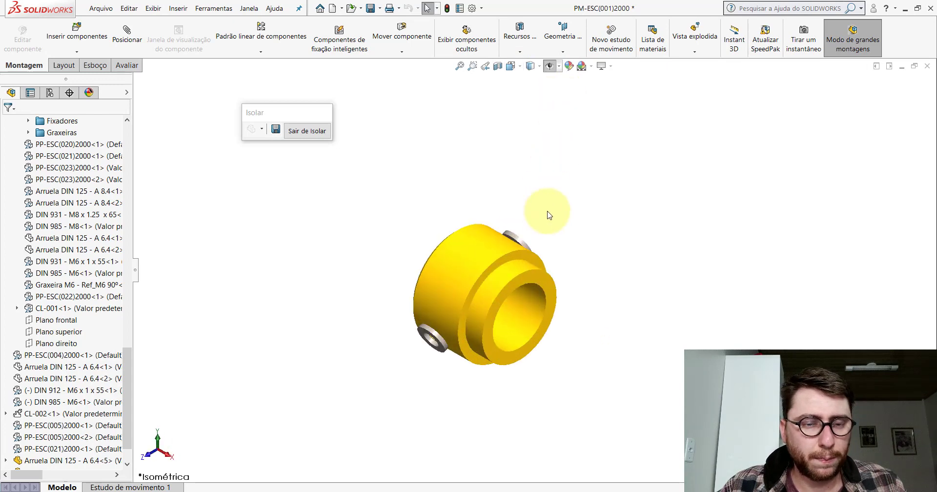
click(77, 32)
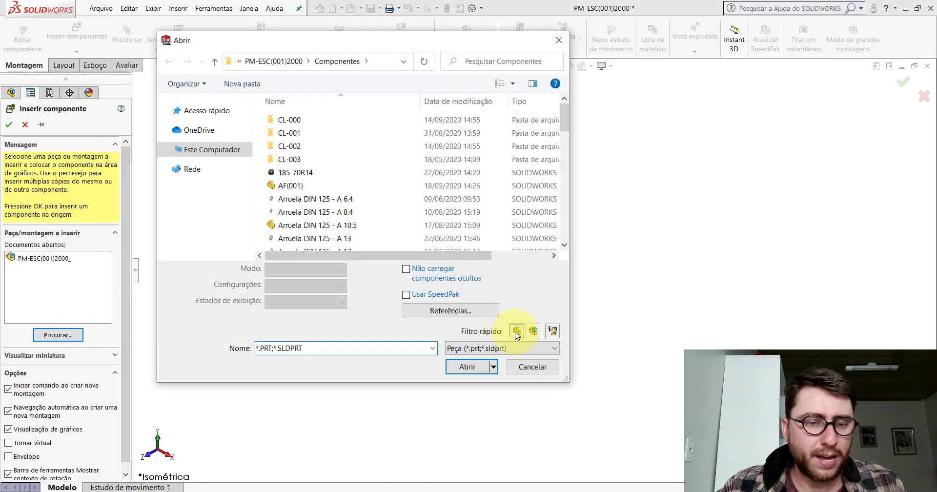
drag(565, 113, 566, 153)
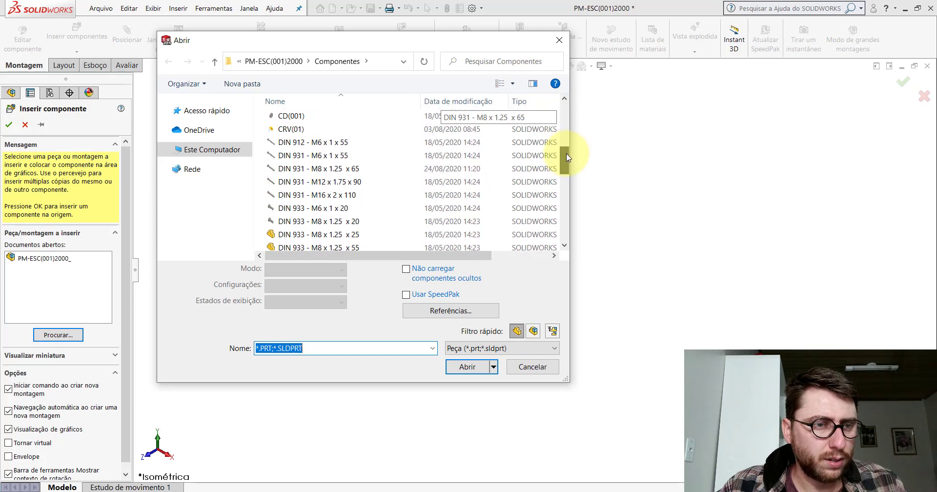
double_click(315, 155)
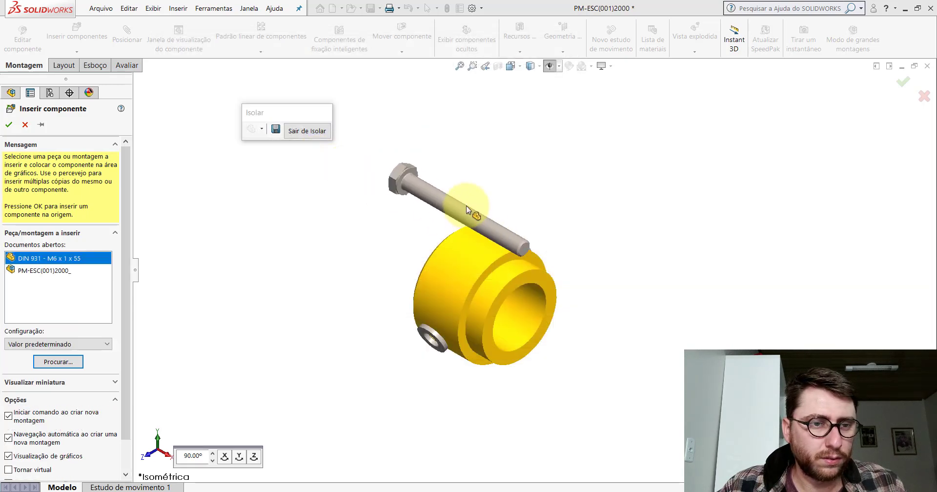
click(468, 199)
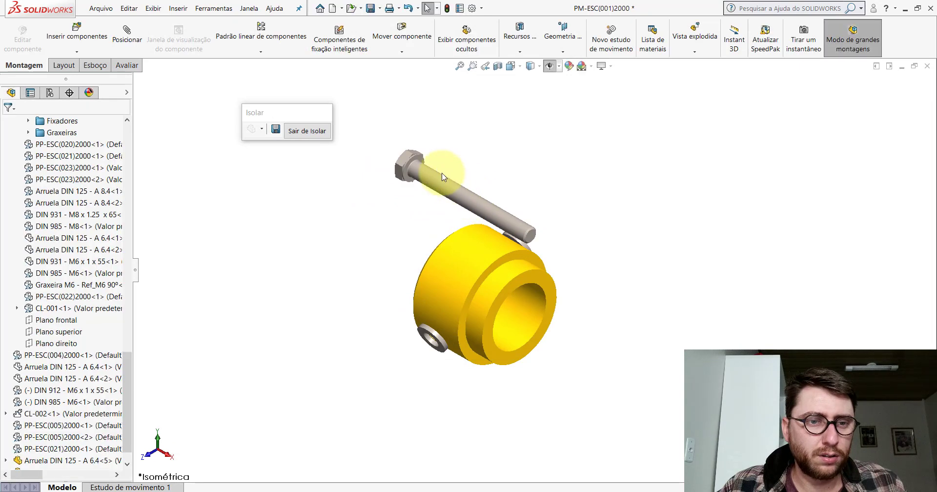
right_drag(443, 176, 360, 226)
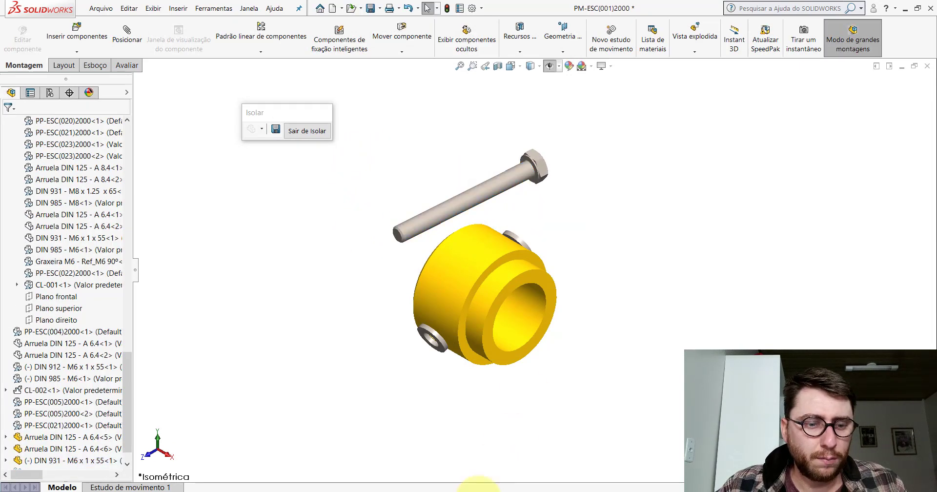
click(445, 478)
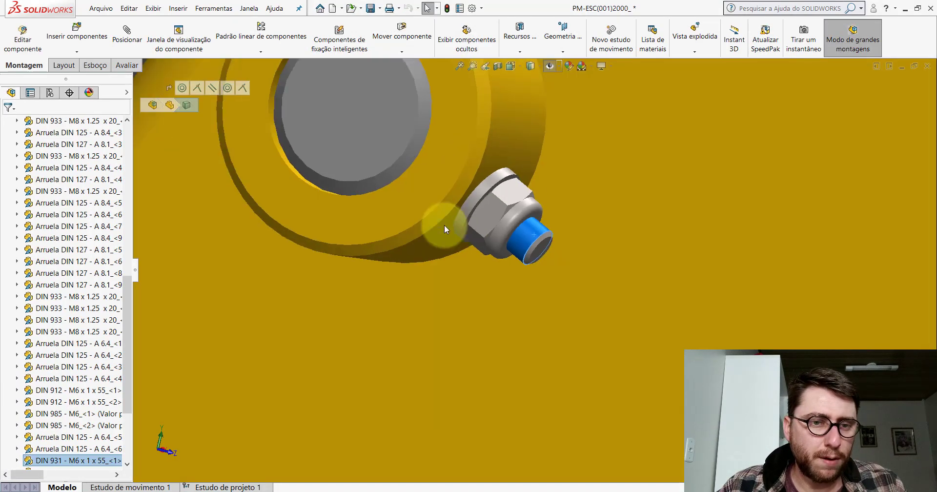
scroll(445, 229, up, 3)
scroll(461, 235, up, 3)
scroll(473, 272, up, 2)
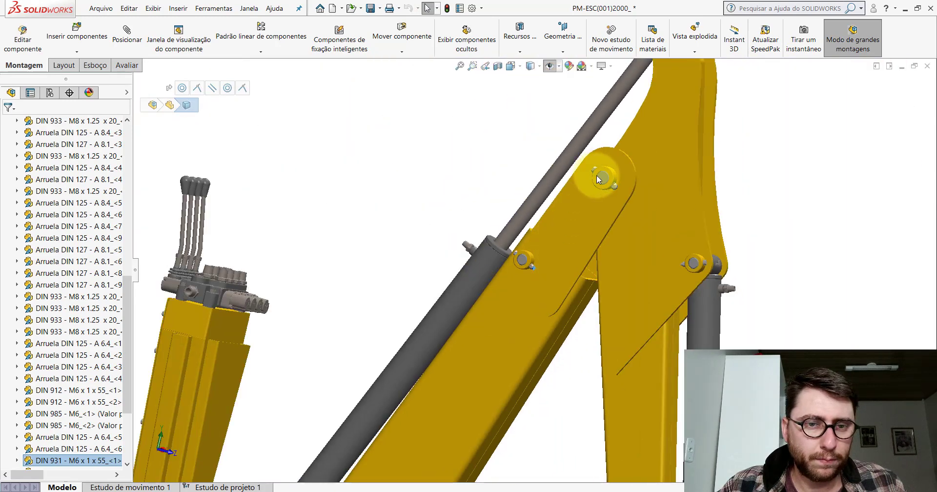
scroll(586, 210, down, 1)
scroll(573, 239, up, 1)
scroll(512, 303, up, 3)
scroll(456, 376, up, 2)
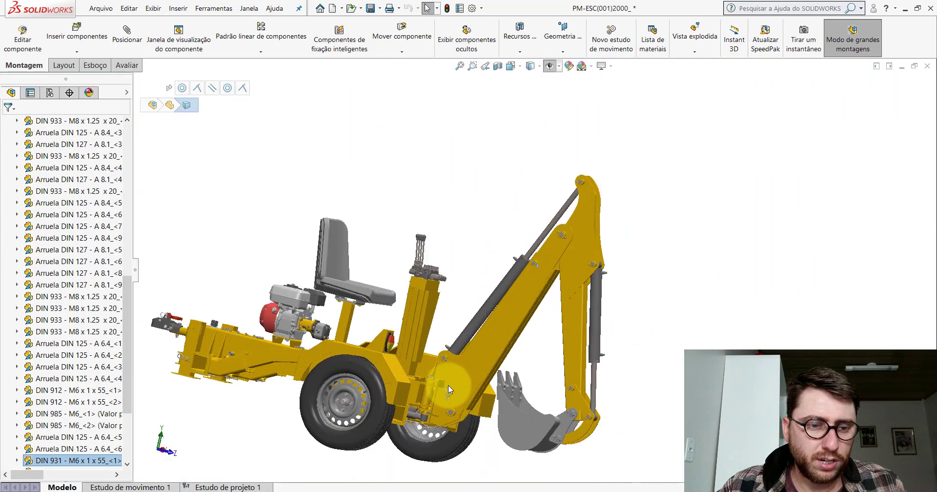
scroll(449, 385, down, 2)
scroll(459, 370, down, 2)
scroll(505, 294, down, 1)
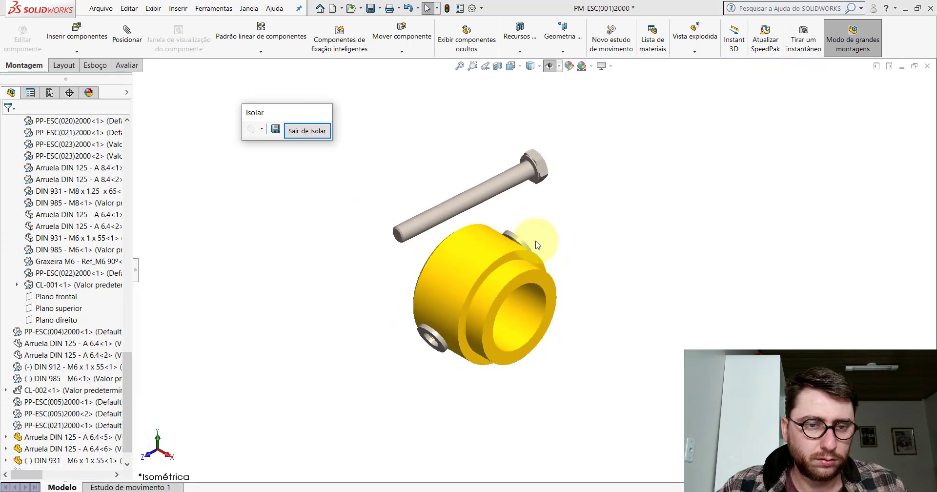
Step: Mate the bolt shank concentric with the washer hole
click(133, 42)
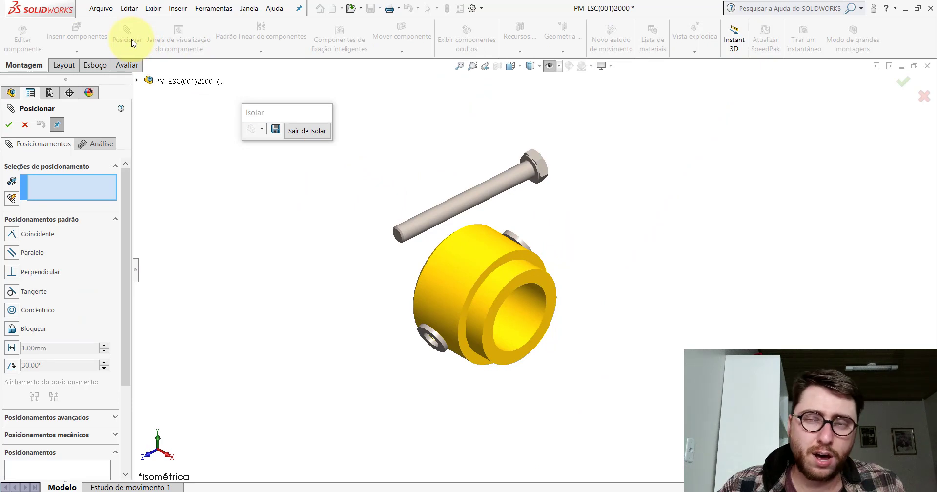
click(477, 197)
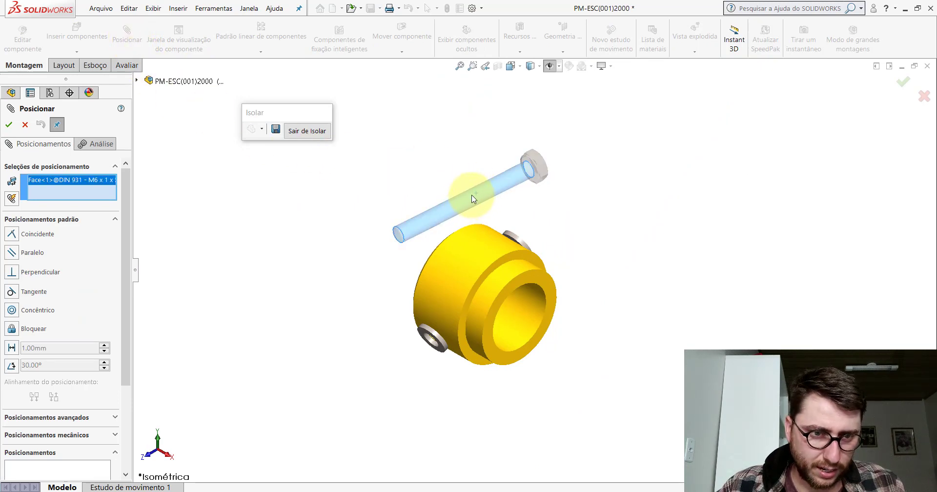
mouse_move(489, 267)
middle_down()
mouse_move(433, 314)
mouse_move(617, 262)
middle_up()
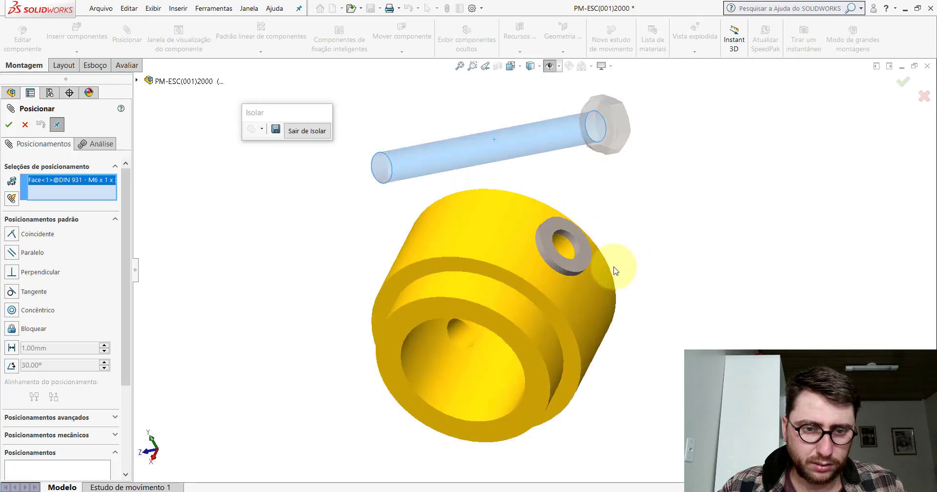
scroll(565, 234, down, 5)
click(475, 230)
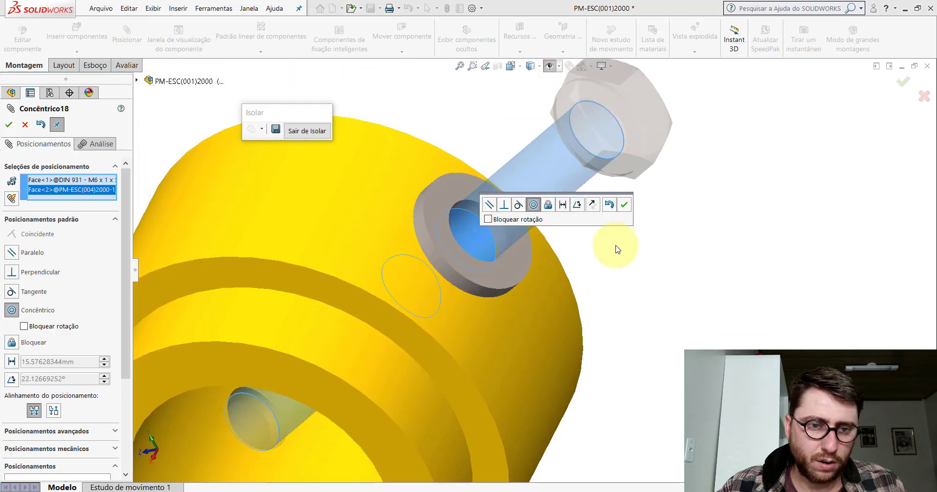
click(625, 206)
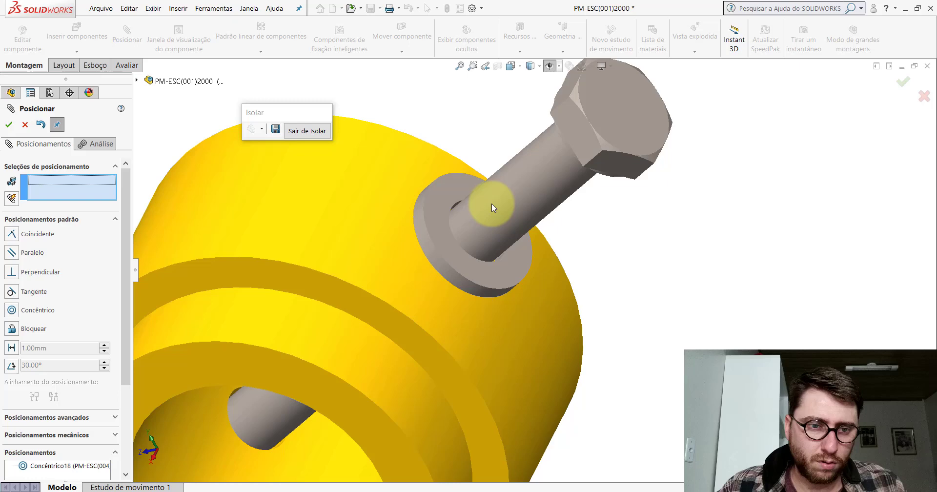
Step: Seat the bolt head's underside coincident on the washer's outer face
click(458, 191)
mouse_move(458, 192)
middle_down()
mouse_move(470, 174)
mouse_move(584, 116)
middle_up()
click(639, 105)
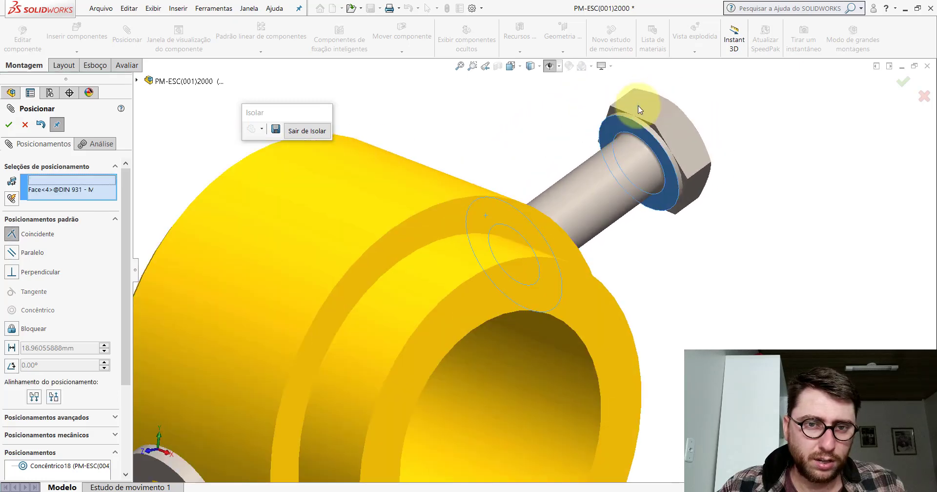
click(774, 83)
Step: Align the bolt parallel to the front ring face and finish mating
scroll(531, 244, up, 5)
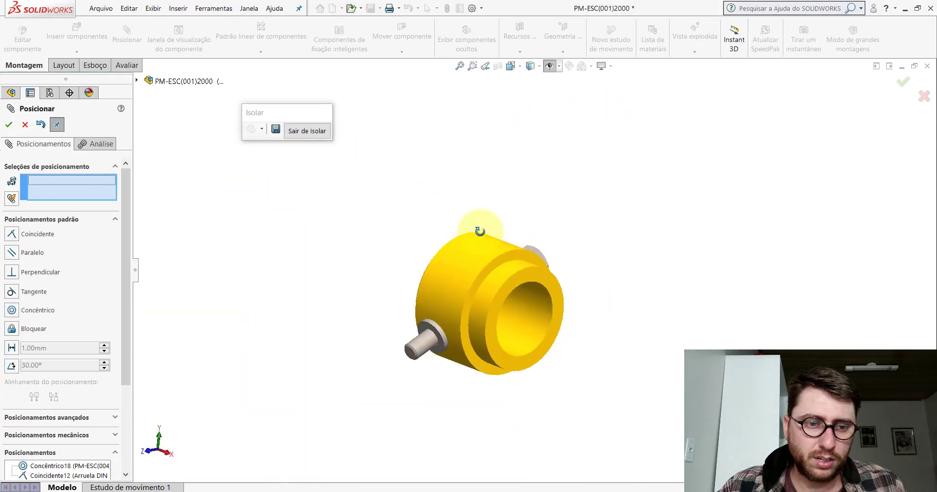
mouse_move(481, 226)
middle_down()
mouse_move(299, 268)
mouse_move(498, 329)
middle_up()
scroll(498, 330, down, 3)
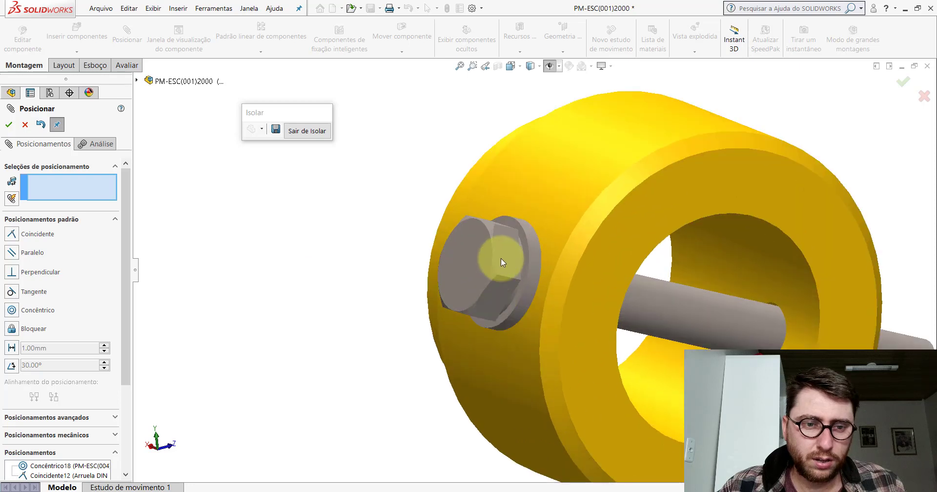
click(593, 264)
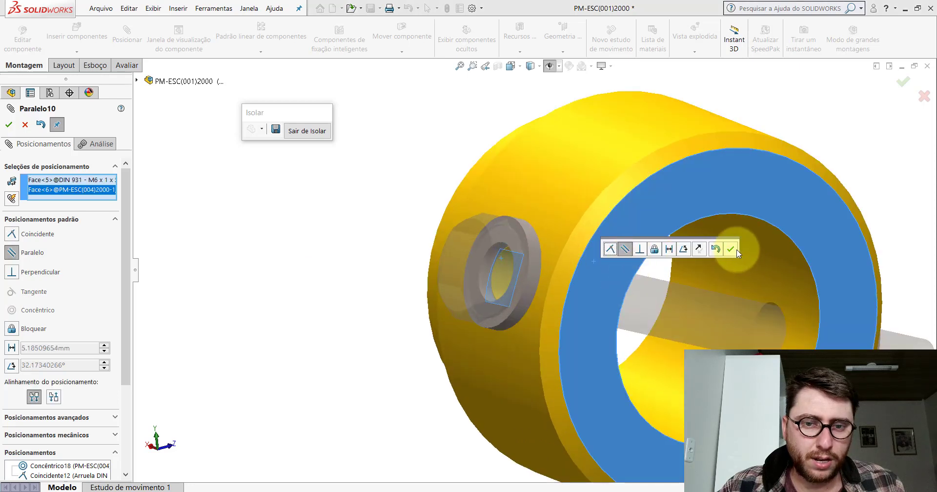
click(734, 250)
scroll(693, 288, up, 5)
key(Escape)
middle_drag(598, 274, 498, 283)
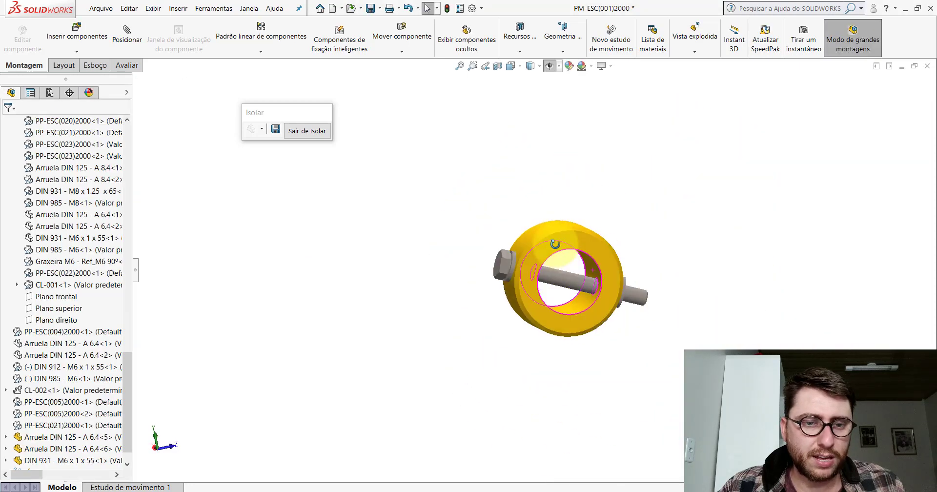
scroll(617, 271, up, 2)
scroll(616, 271, down, 5)
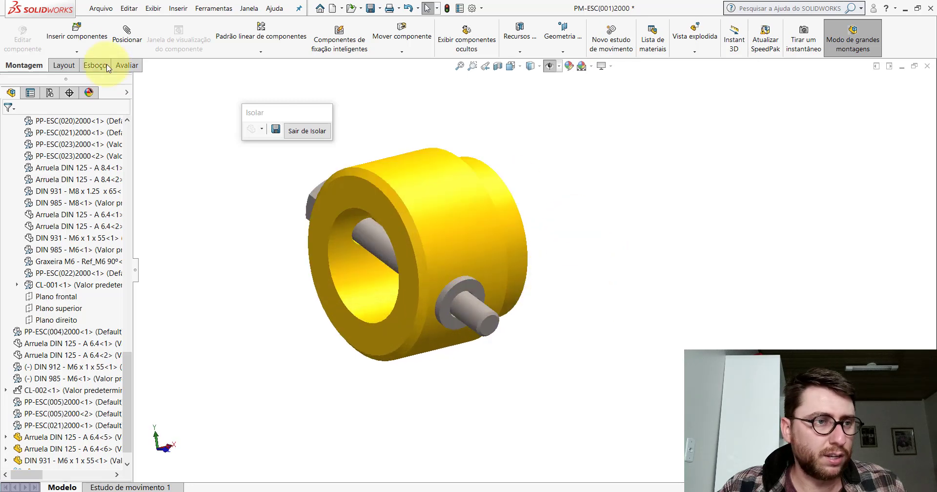
click(78, 54)
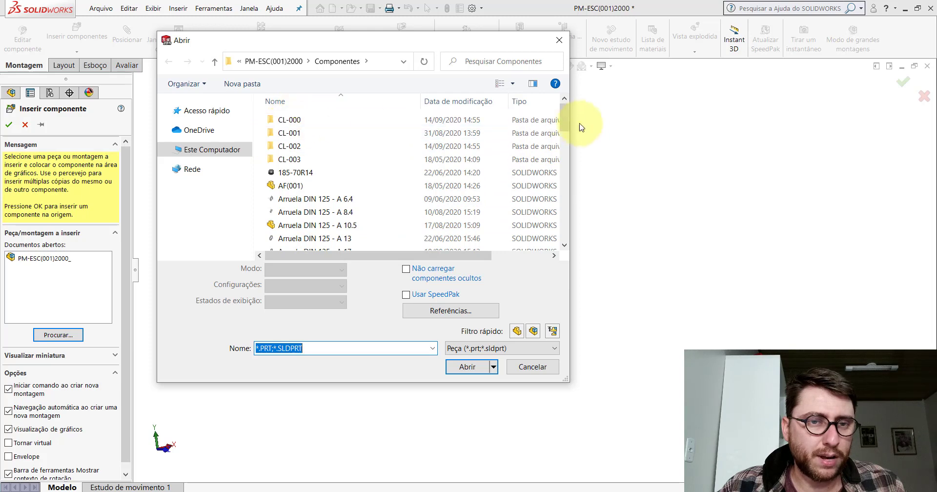
Step: Load the DIN 985 - M6 nut and place it near the bolt's protruding end
drag(565, 128, 578, 190)
double_click(298, 188)
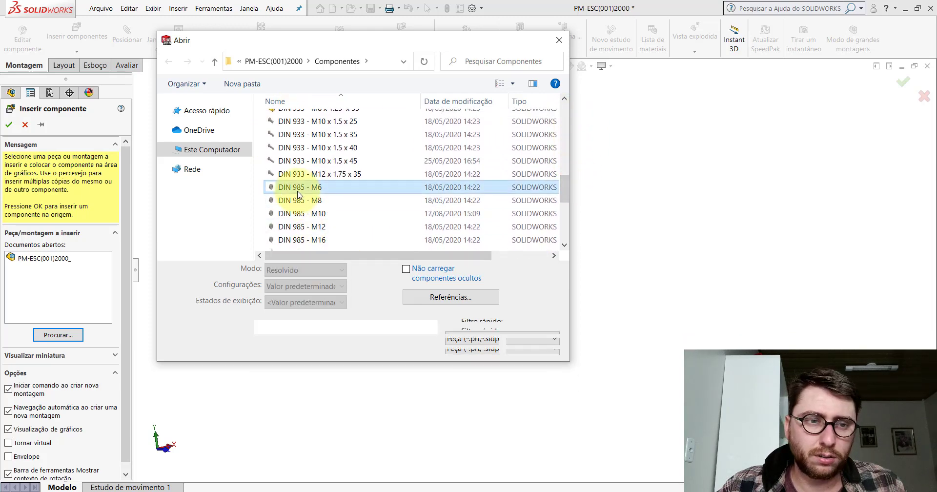
scroll(517, 317, down, 3)
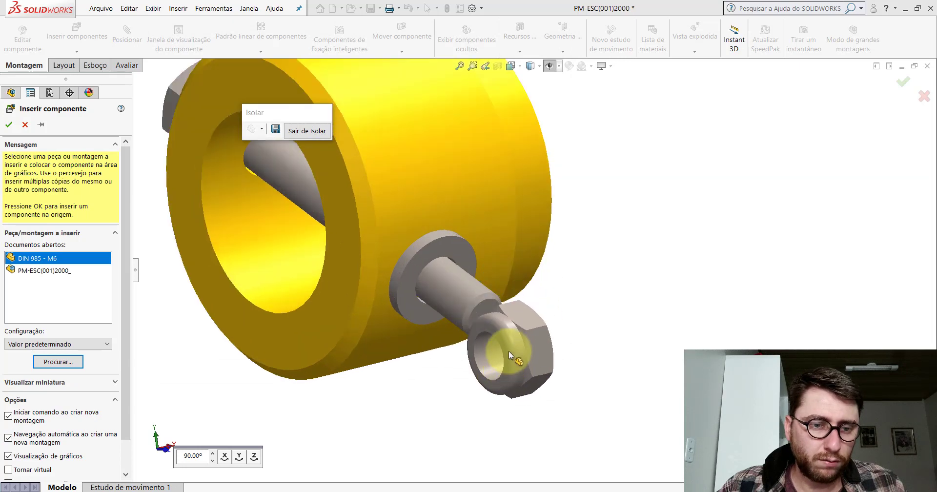
click(508, 350)
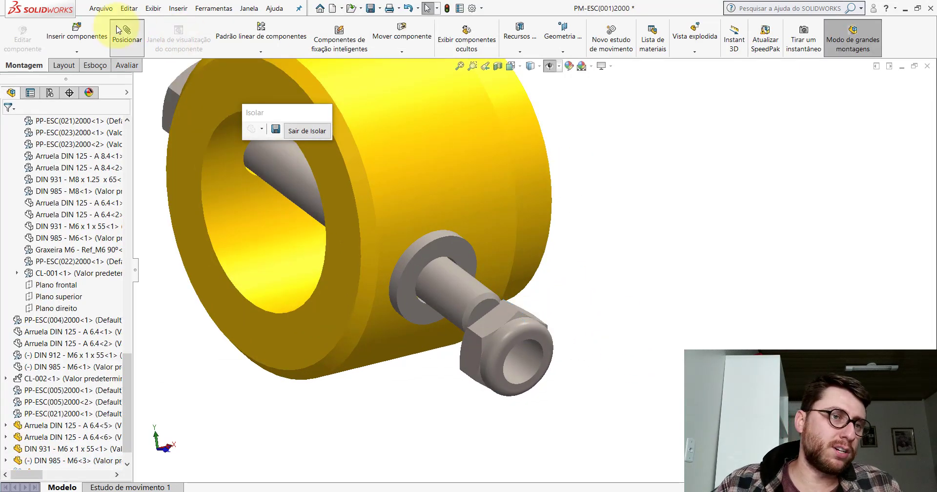
Step: Mate the nut concentric with the bolt shank and coincident with the washer face
click(531, 356)
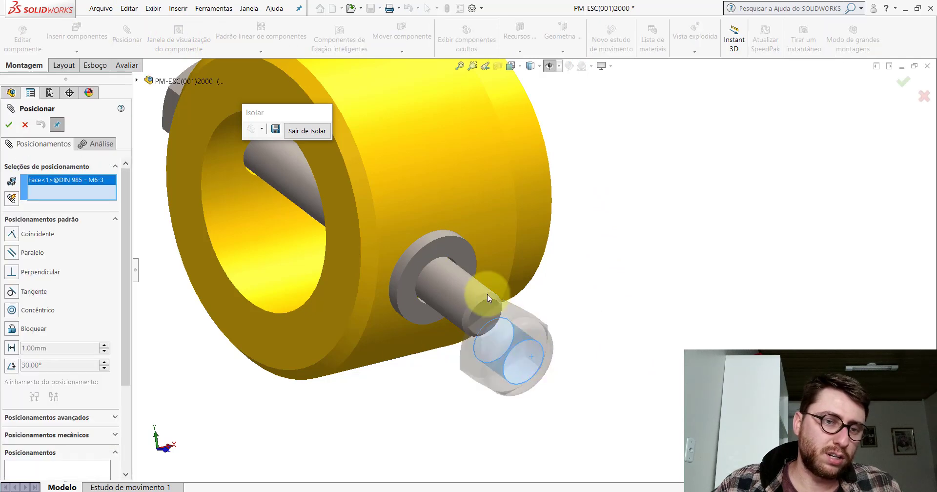
click(460, 287)
click(437, 307)
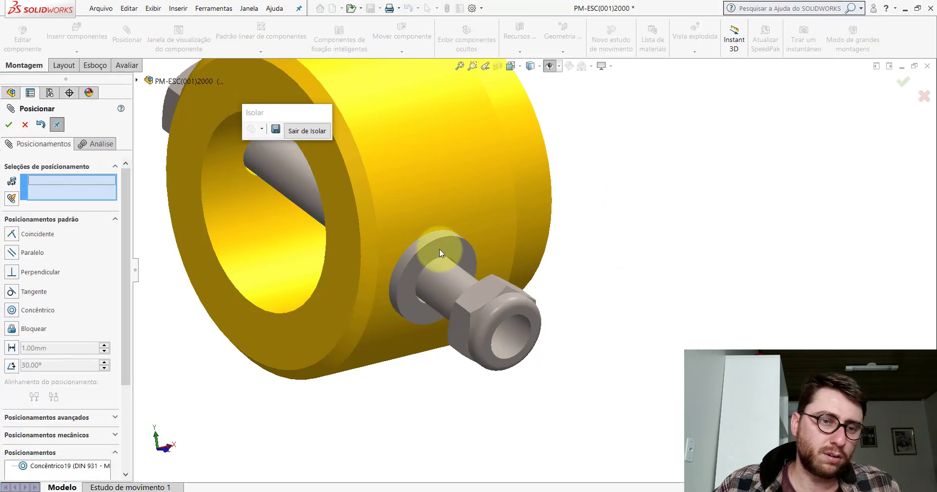
mouse_move(438, 245)
middle_down()
mouse_move(486, 218)
mouse_move(550, 285)
middle_up()
scroll(550, 285, down, 3)
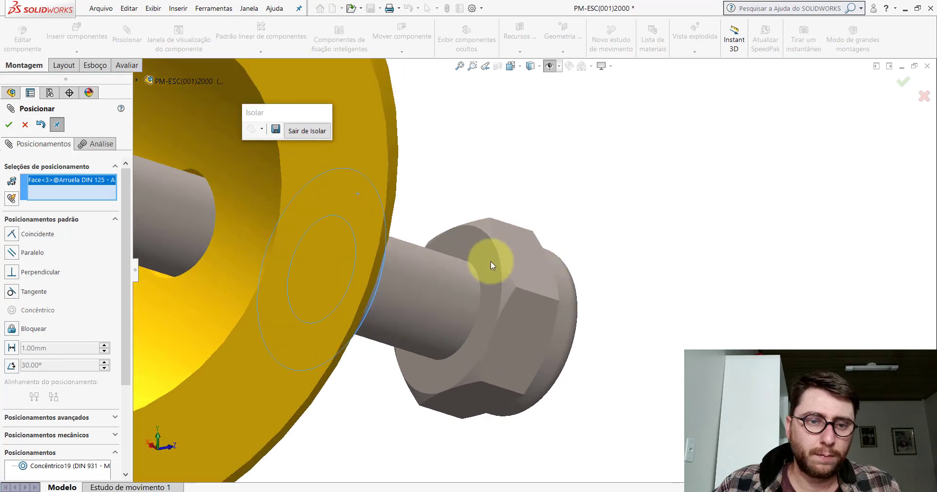
click(488, 259)
click(487, 259)
click(621, 232)
Step: Make a bolt-head flat parallel to a nut flat, then finish mating
mouse_move(622, 233)
middle_down()
mouse_move(461, 303)
mouse_move(277, 219)
mouse_move(458, 261)
middle_up()
click(257, 209)
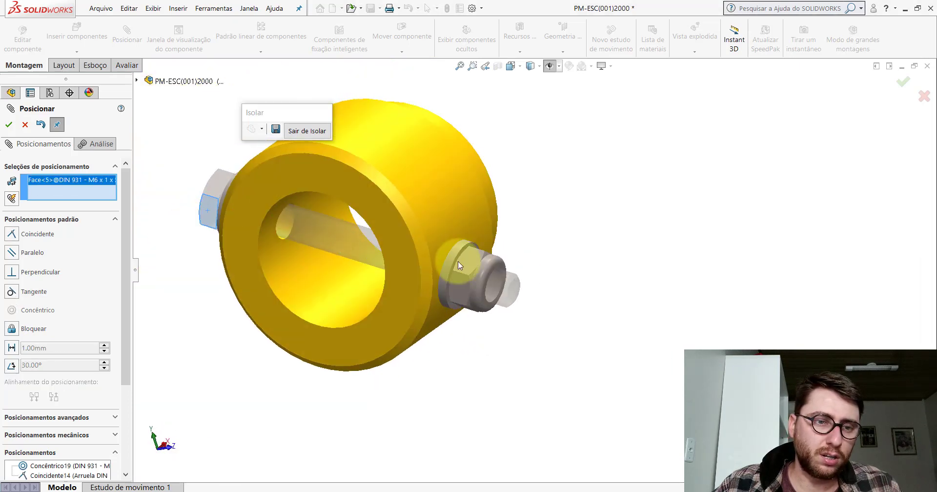
click(463, 290)
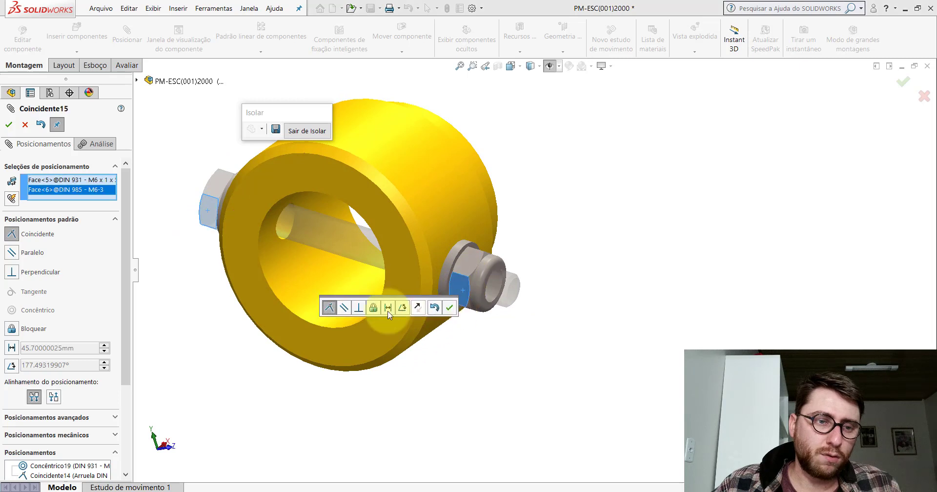
click(344, 307)
click(450, 307)
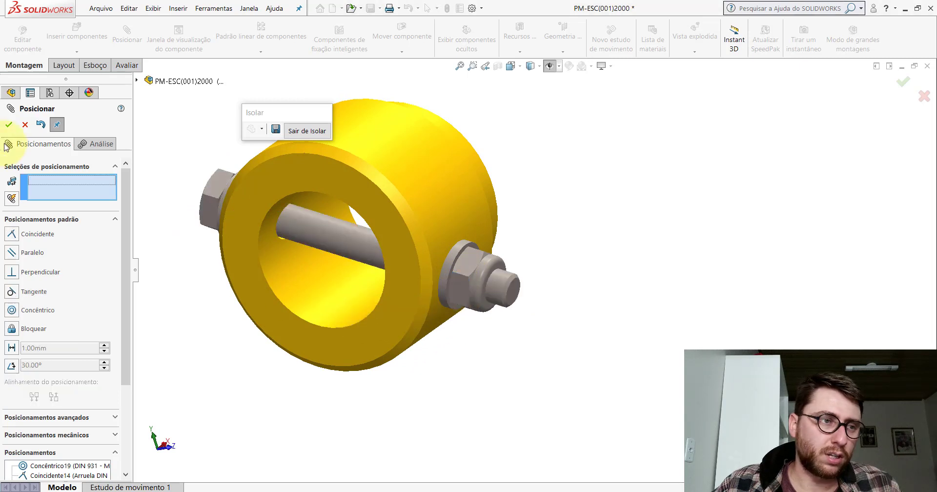
click(24, 125)
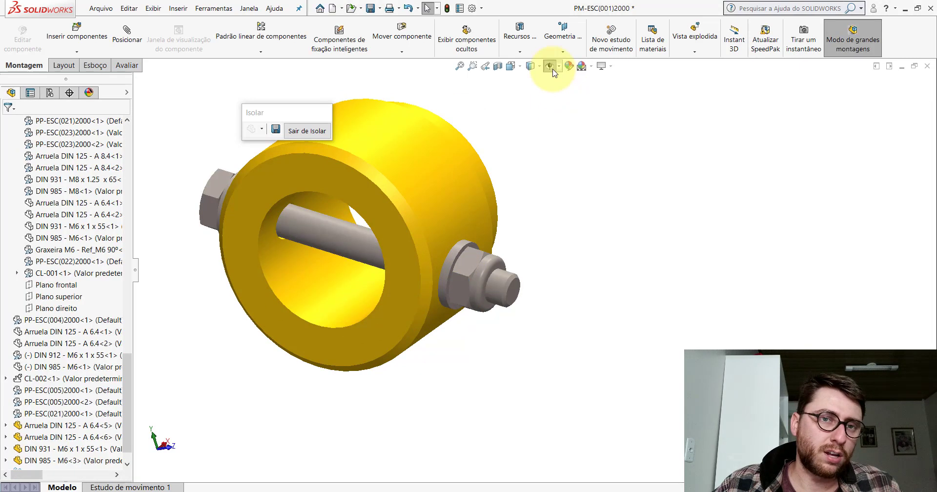
Step: Exit isolation to the full backhoe assembly and view the pivot pin from the side
click(307, 131)
scroll(455, 201, up, 5)
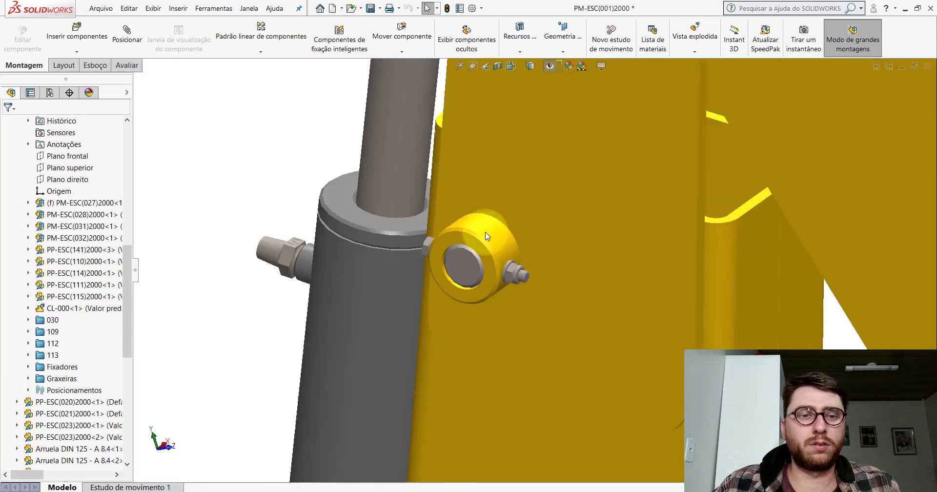
middle_drag(456, 201, 458, 265)
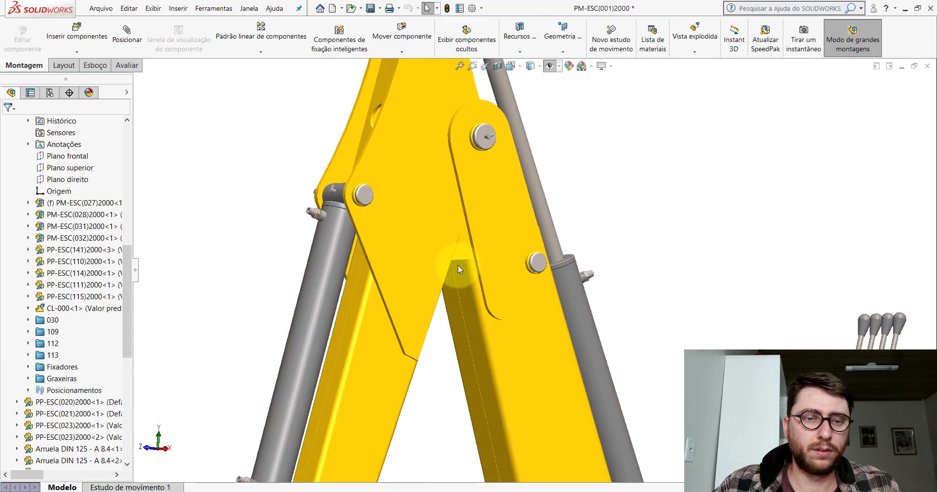
scroll(538, 260, down, 3)
scroll(536, 217, down, 3)
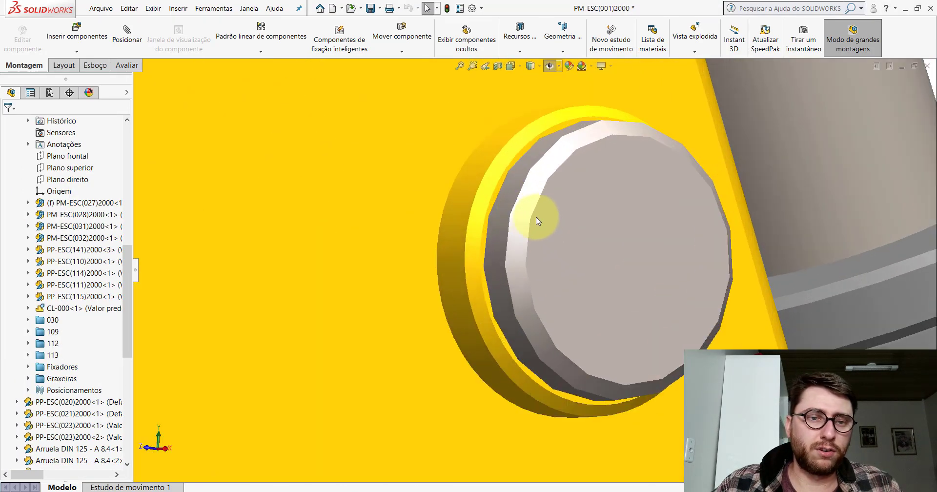
click(499, 189)
mouse_move(499, 189)
middle_down()
mouse_move(543, 185)
mouse_move(525, 186)
middle_up()
scroll(524, 186, up, 5)
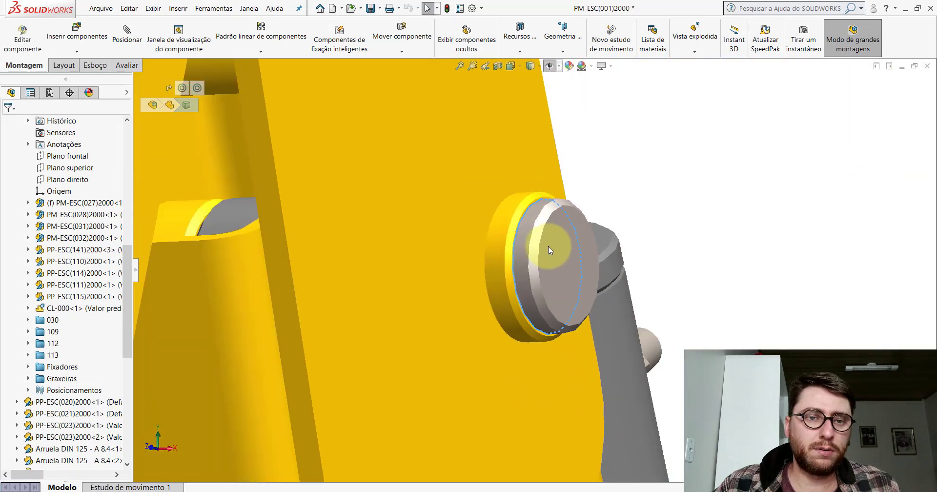
Step: Swing the boom arm about its pivot to test its motion
middle_drag(549, 246, 597, 282)
scroll(597, 282, down, 4)
scroll(516, 308, up, 3)
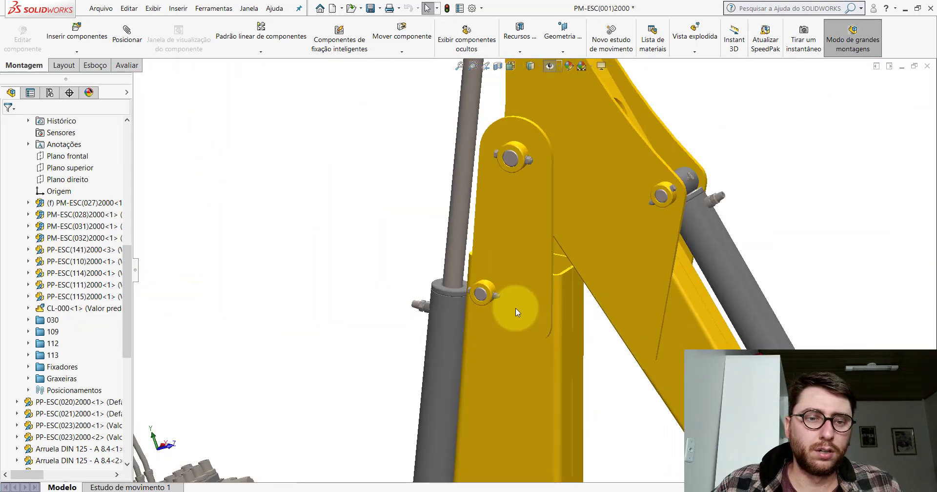
scroll(516, 308, up, 3)
scroll(537, 363, up, 3)
scroll(506, 344, down, 6)
mouse_move(506, 344)
middle_down()
mouse_move(580, 309)
mouse_move(711, 329)
mouse_move(603, 269)
middle_up()
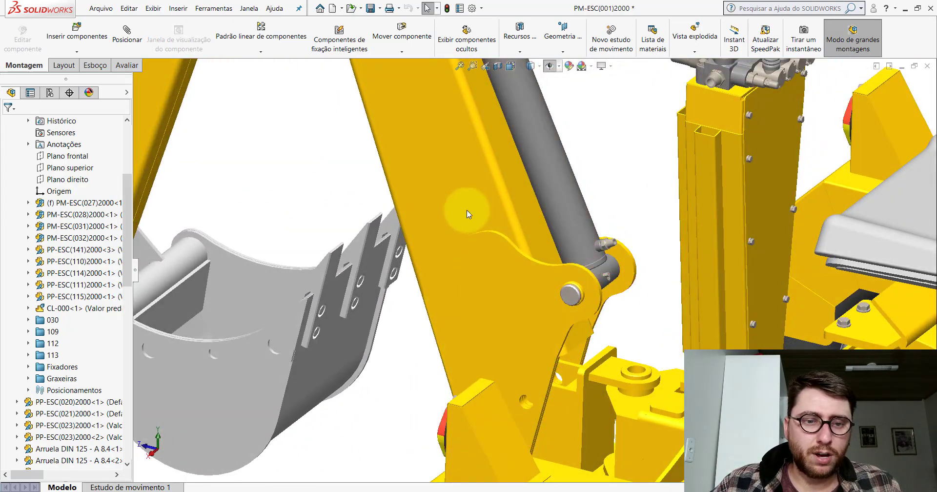
drag(466, 210, 287, 159)
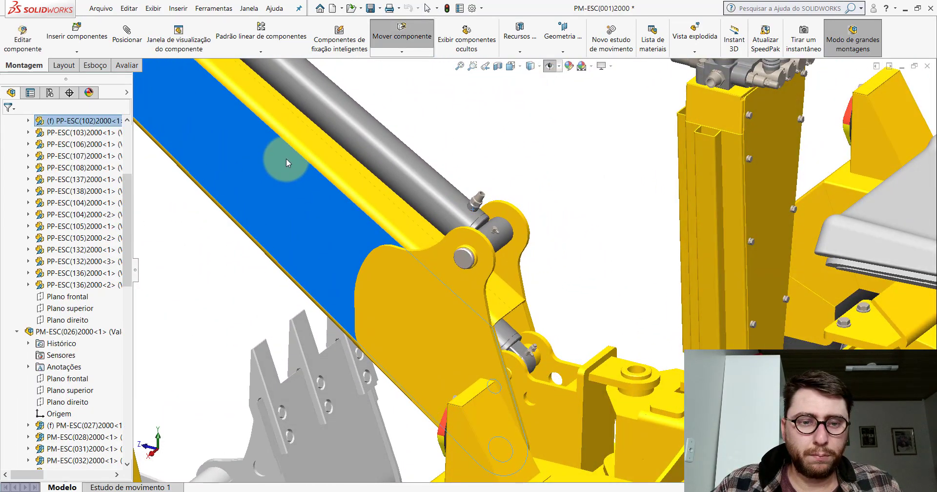
click(560, 175)
Step: Zoom in on the cylinder clevis and select its top nut
scroll(521, 324, down, 4)
scroll(488, 337, down, 3)
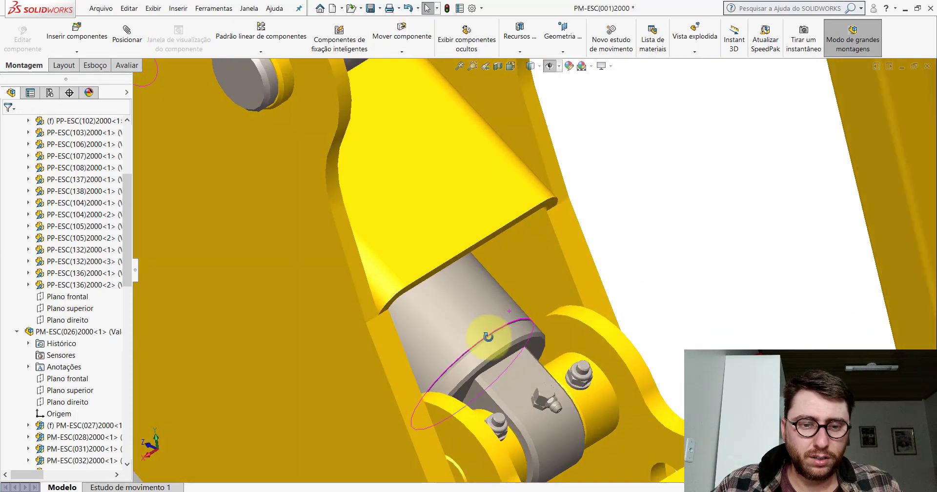
mouse_move(488, 336)
middle_down()
mouse_move(481, 335)
mouse_move(528, 345)
mouse_move(514, 285)
middle_up()
scroll(537, 344, up, 4)
scroll(583, 306, down, 4)
scroll(584, 307, down, 2)
scroll(503, 274, down, 3)
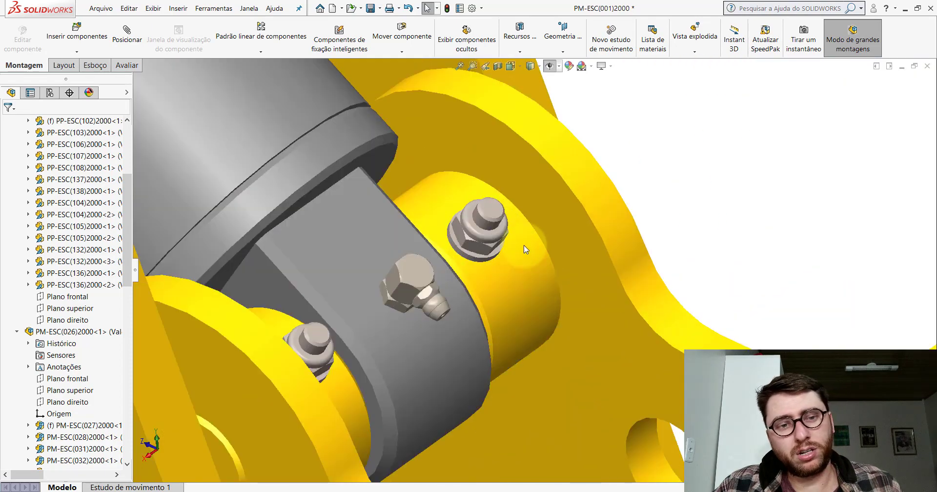
scroll(483, 215, down, 2)
click(484, 207)
scroll(500, 227, up, 5)
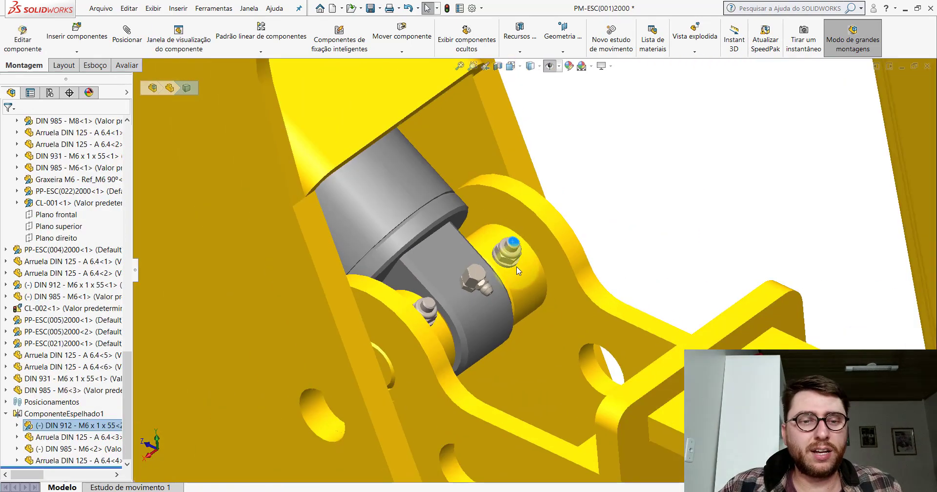
middle_drag(517, 268, 594, 15)
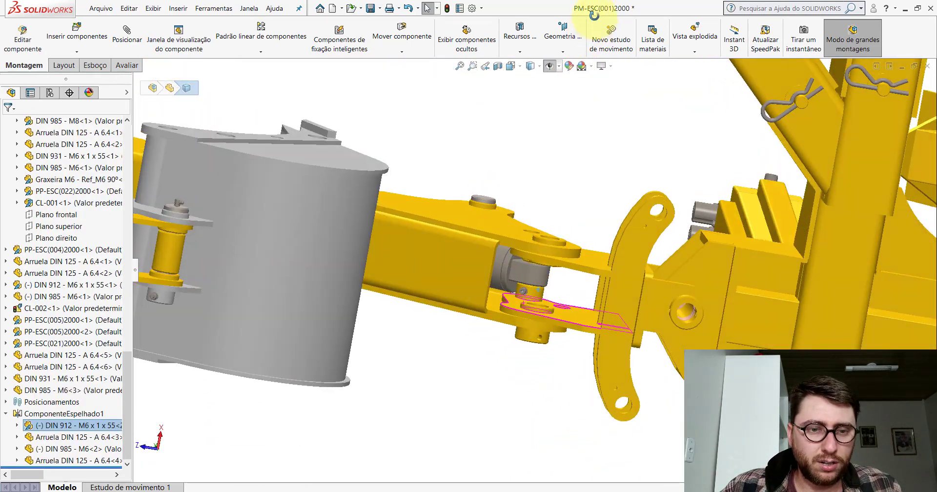
scroll(542, 259, down, 5)
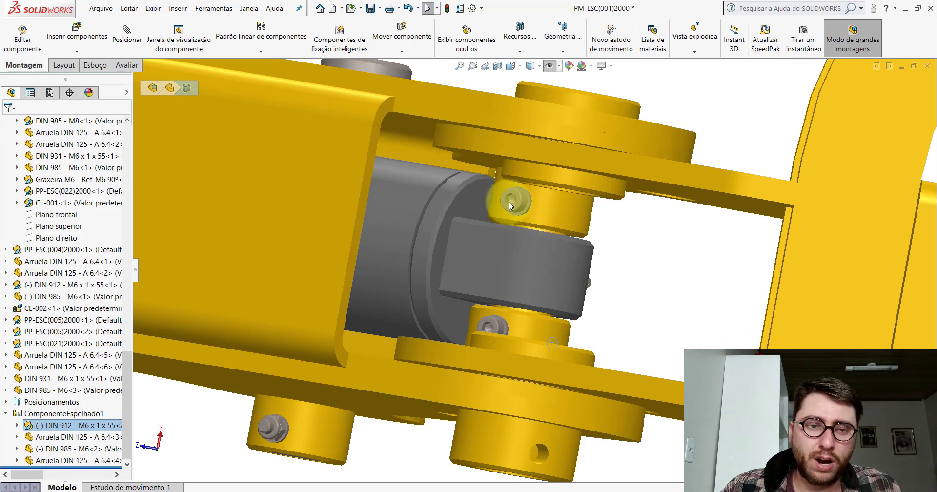
mouse_move(522, 199)
middle_down()
mouse_move(529, 241)
mouse_move(517, 285)
mouse_move(502, 216)
mouse_move(459, 438)
middle_up()
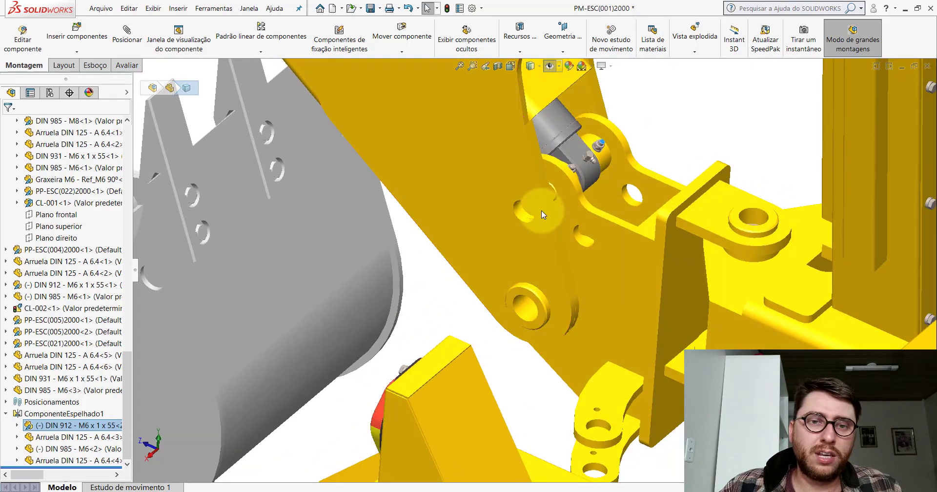
scroll(541, 210, down, 3)
scroll(598, 160, down, 3)
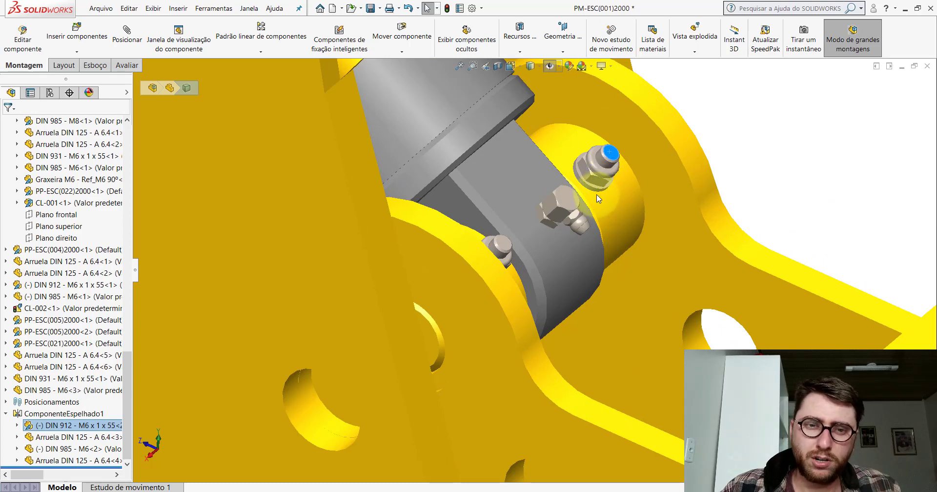
scroll(598, 198, up, 3)
scroll(524, 259, down, 3)
mouse_move(523, 259)
middle_down()
mouse_move(485, 262)
mouse_move(526, 222)
middle_up()
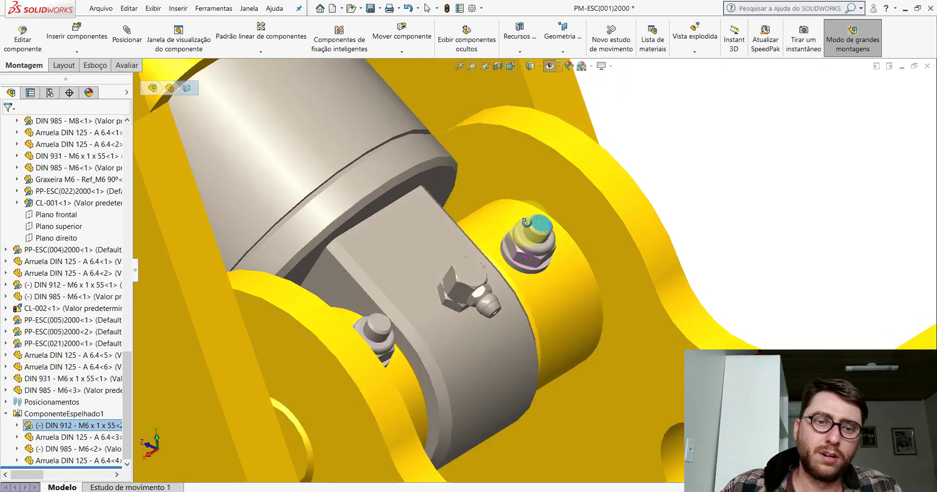
scroll(527, 222, up, 3)
scroll(540, 239, up, 3)
scroll(511, 311, up, 3)
middle_drag(511, 311, 502, 262)
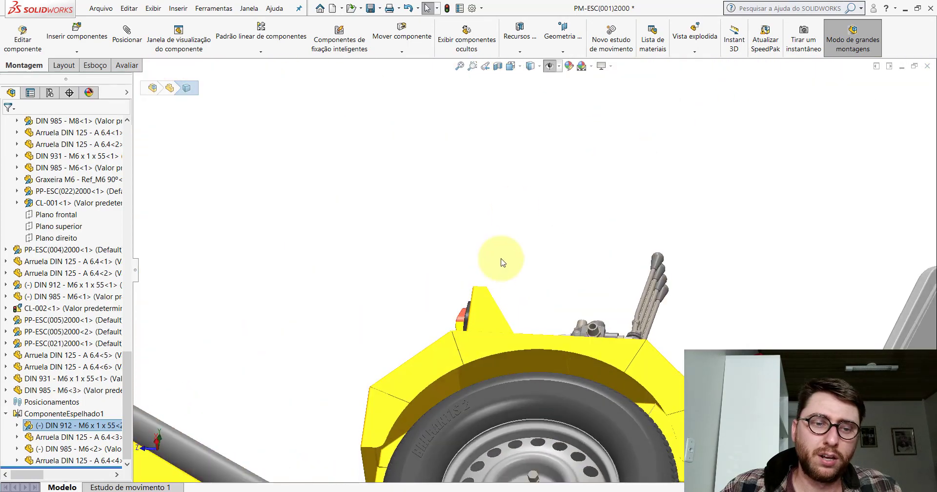
scroll(502, 262, up, 5)
scroll(537, 219, down, 5)
scroll(561, 205, down, 3)
mouse_move(561, 205)
middle_down()
mouse_move(601, 178)
mouse_move(597, 161)
middle_up()
scroll(508, 306, down, 3)
scroll(492, 302, down, 2)
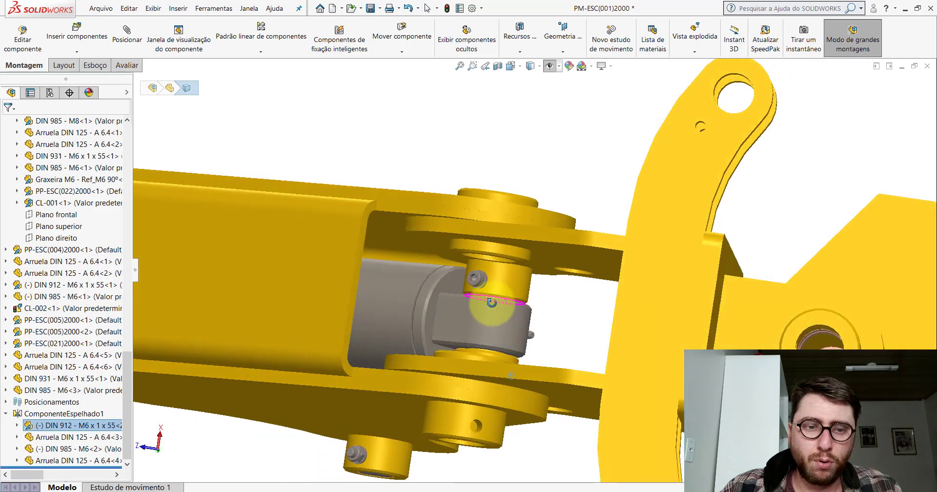
mouse_move(491, 302)
middle_down()
mouse_move(483, 266)
mouse_move(496, 285)
middle_up()
scroll(479, 288, up, 2)
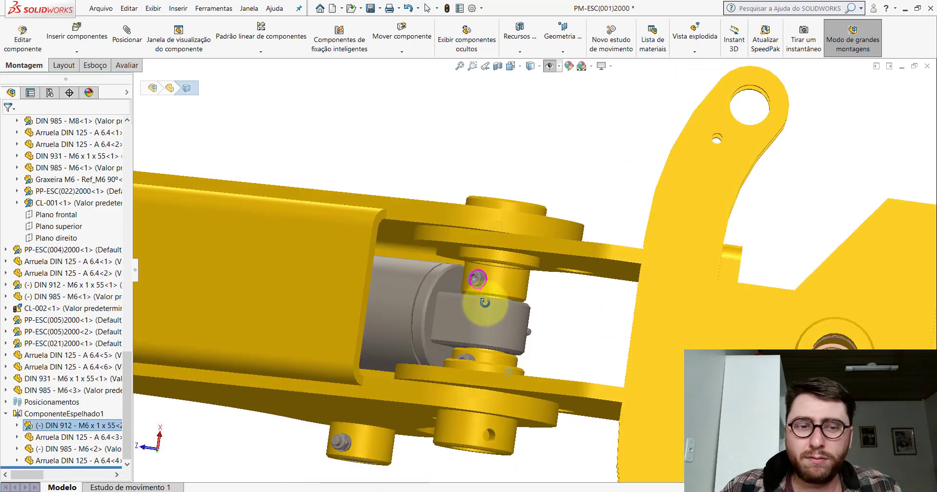
scroll(473, 262, down, 5)
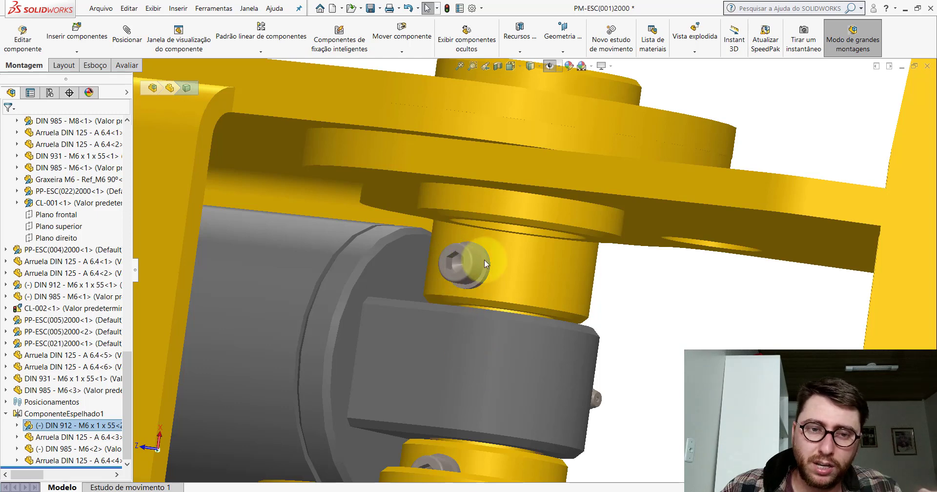
scroll(493, 264, up, 2)
scroll(499, 268, up, 3)
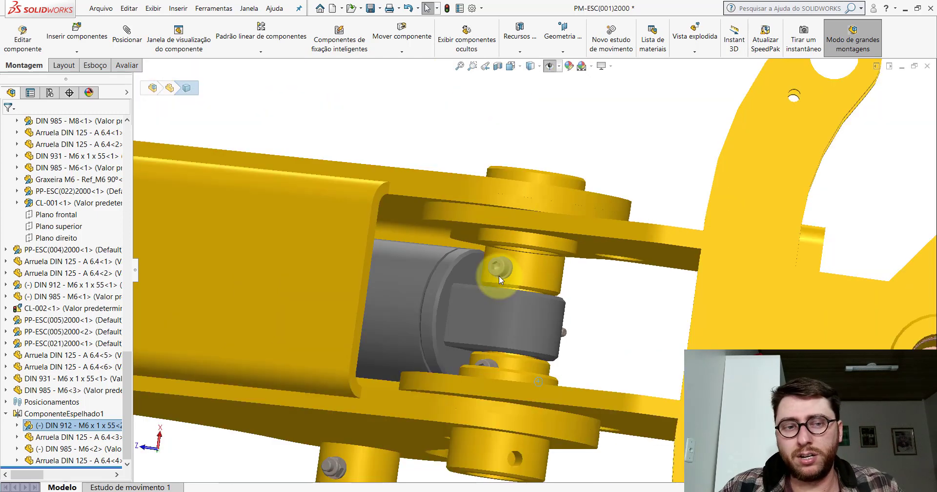
scroll(522, 287, down, 5)
mouse_move(522, 287)
middle_down()
mouse_move(517, 435)
mouse_move(561, 192)
middle_up()
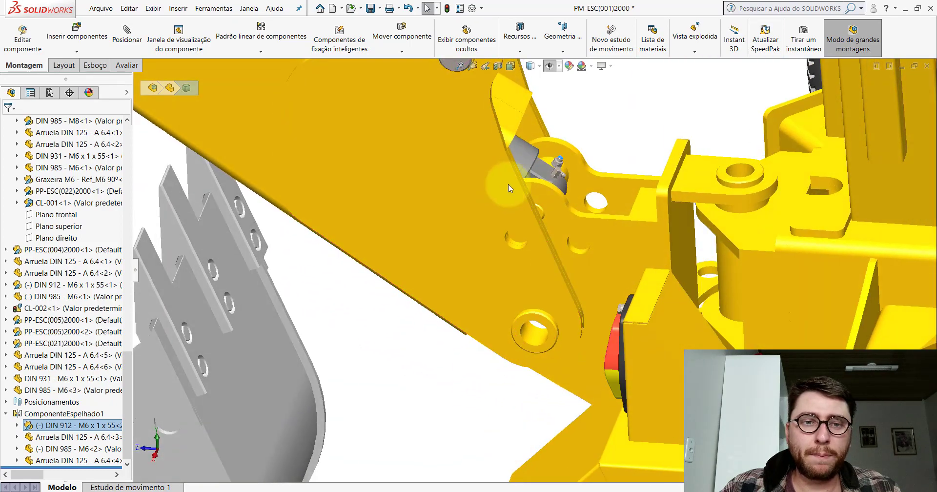
scroll(560, 192, down, 2)
scroll(561, 192, down, 2)
scroll(546, 214, up, 2)
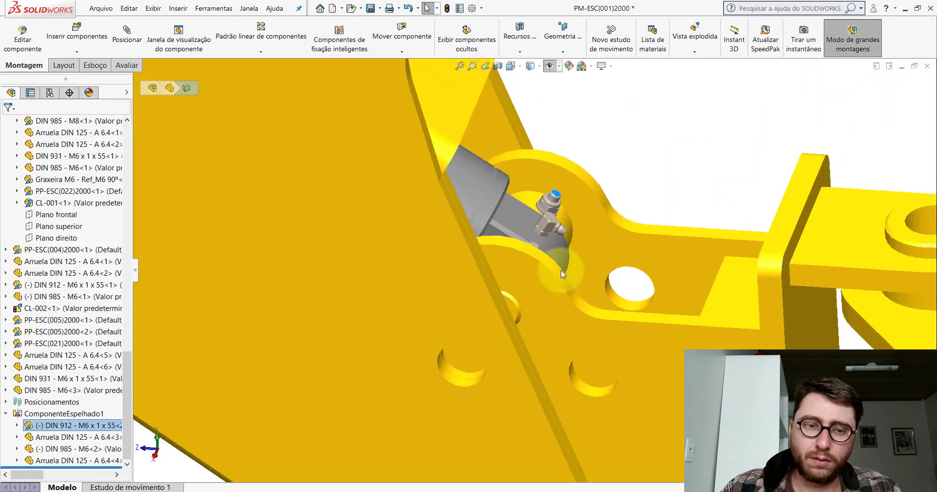
scroll(549, 268, up, 3)
scroll(552, 319, up, 2)
scroll(532, 276, down, 1)
mouse_move(532, 276)
middle_down()
mouse_move(519, 276)
mouse_move(555, 292)
middle_up()
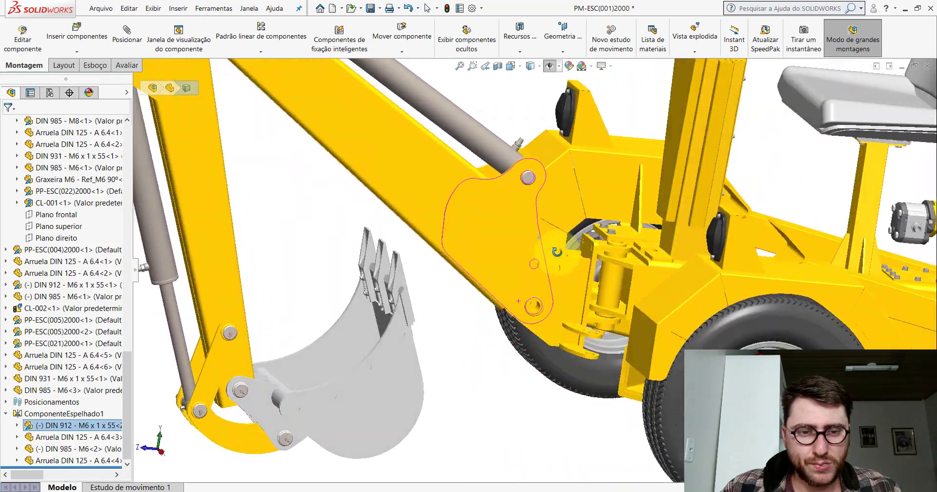
scroll(537, 307, up, 3)
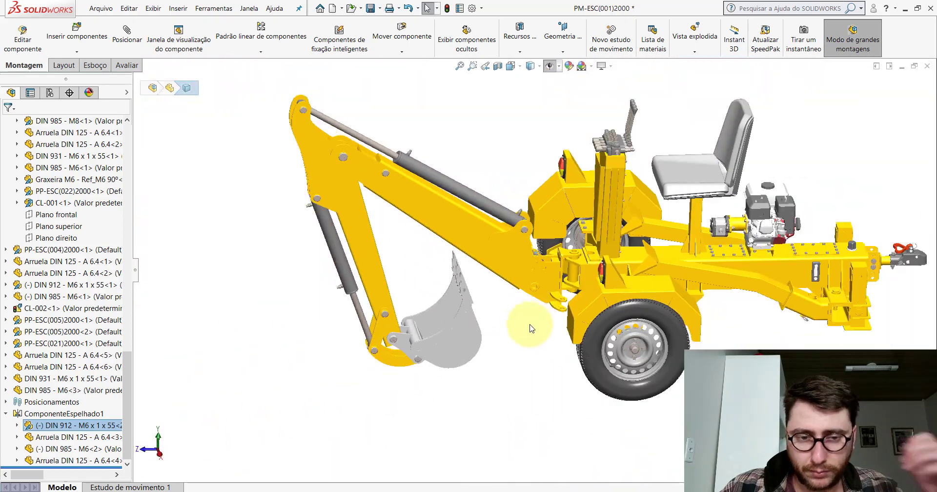
scroll(527, 317, down, 2)
scroll(537, 298, down, 2)
scroll(537, 298, up, 2)
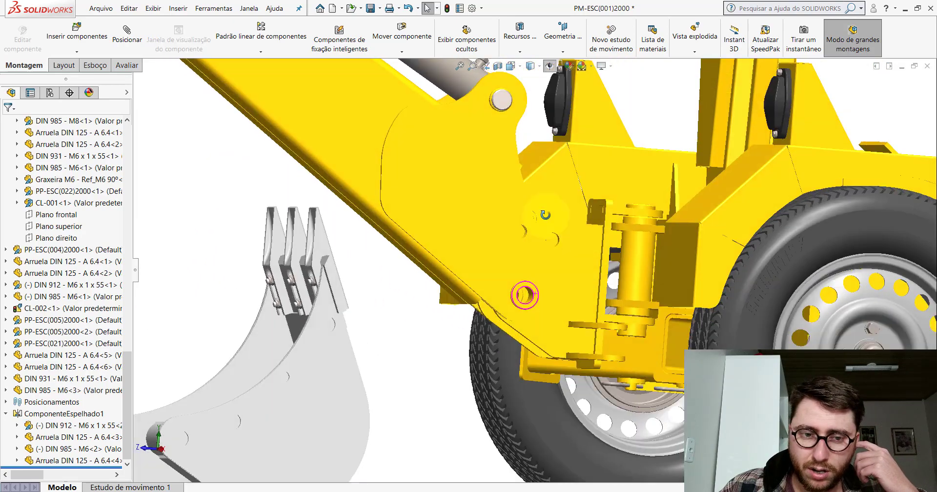
scroll(540, 303, down, 3)
scroll(542, 307, down, 1)
scroll(546, 312, down, 1)
scroll(546, 313, down, 3)
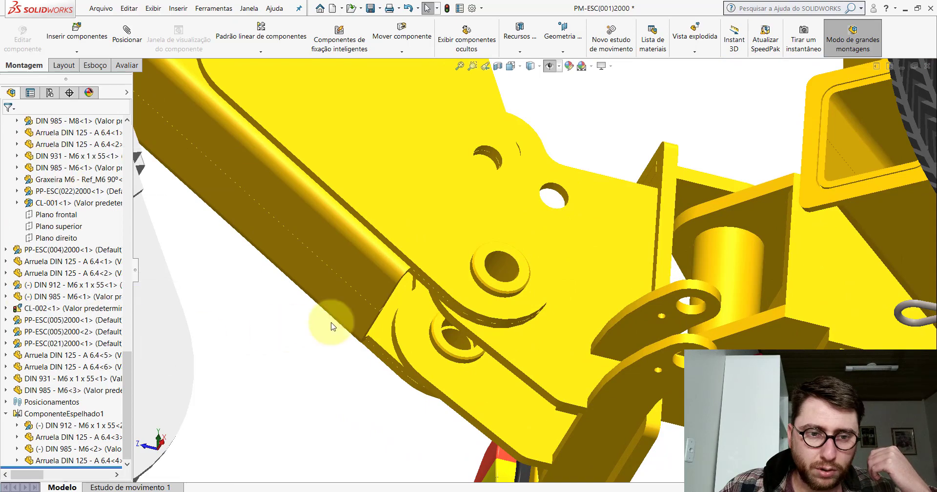
scroll(448, 313, up, 3)
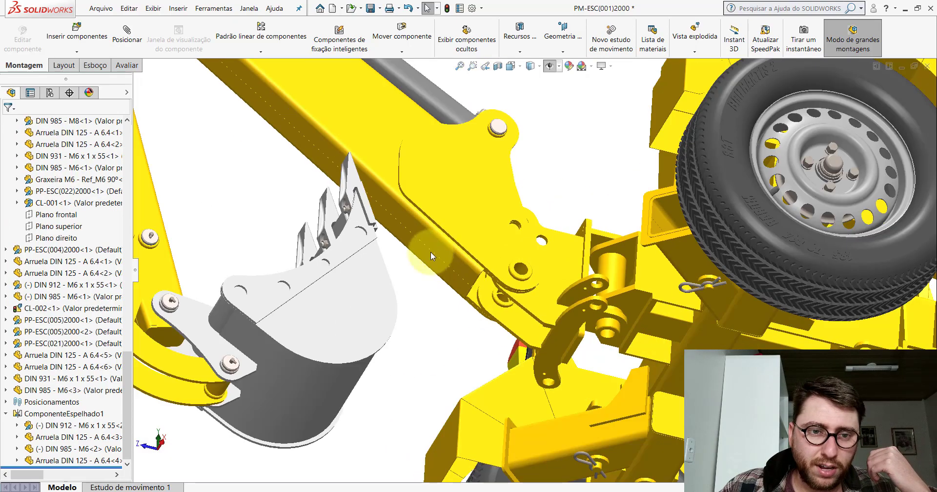
scroll(431, 250, down, 1)
scroll(536, 269, down, 1)
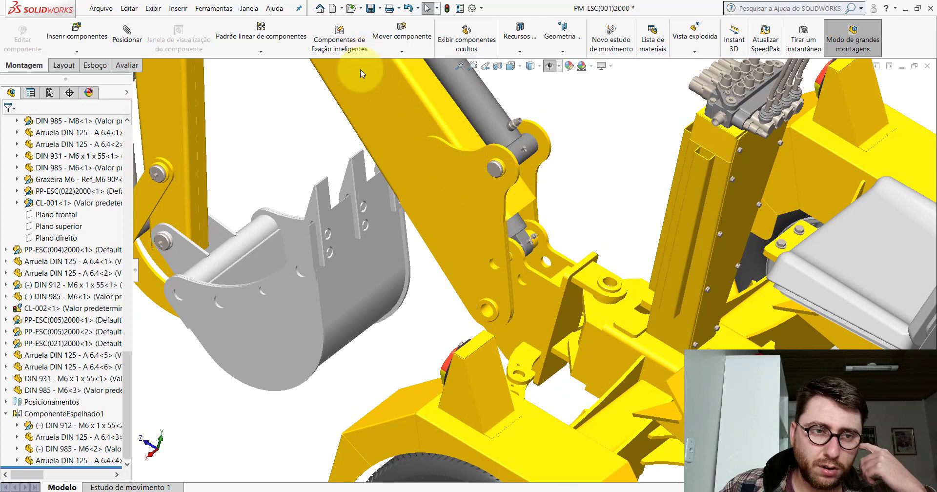
scroll(360, 70, up, 3)
scroll(531, 269, down, 1)
scroll(403, 88, up, 1)
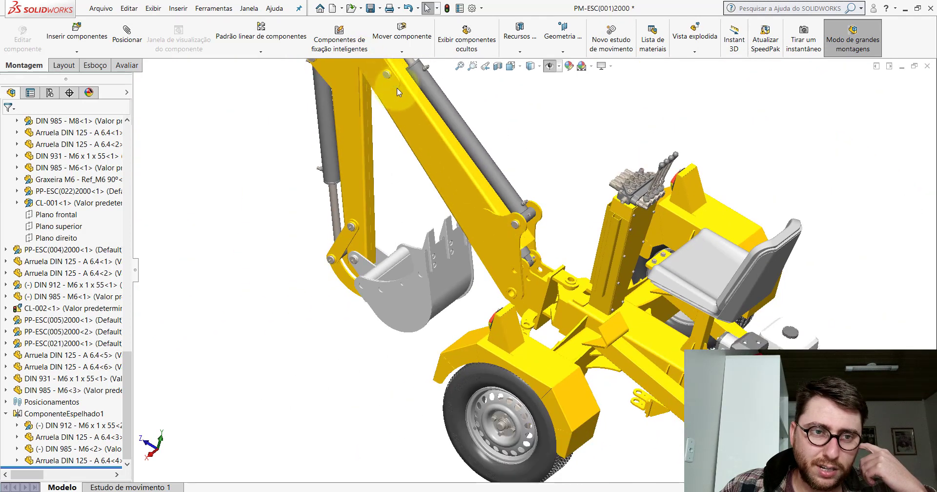
scroll(516, 238, down, 2)
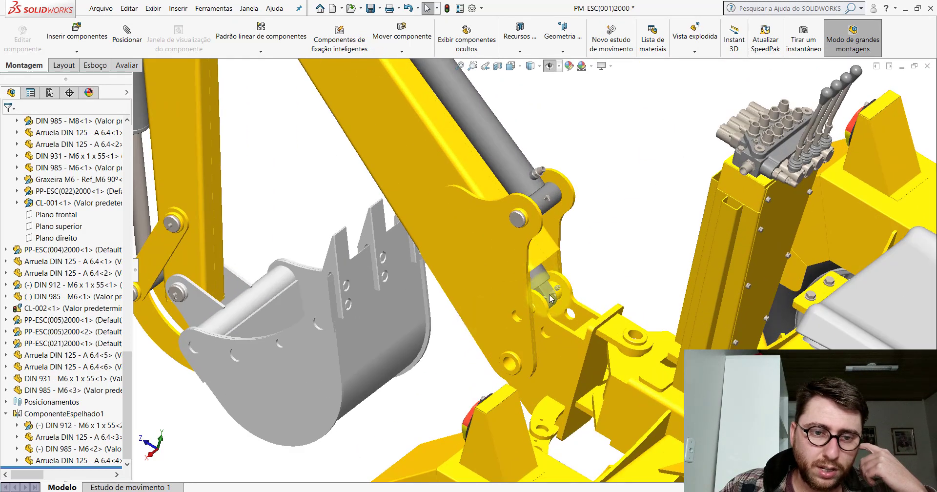
scroll(550, 299, down, 2)
scroll(520, 315, up, 3)
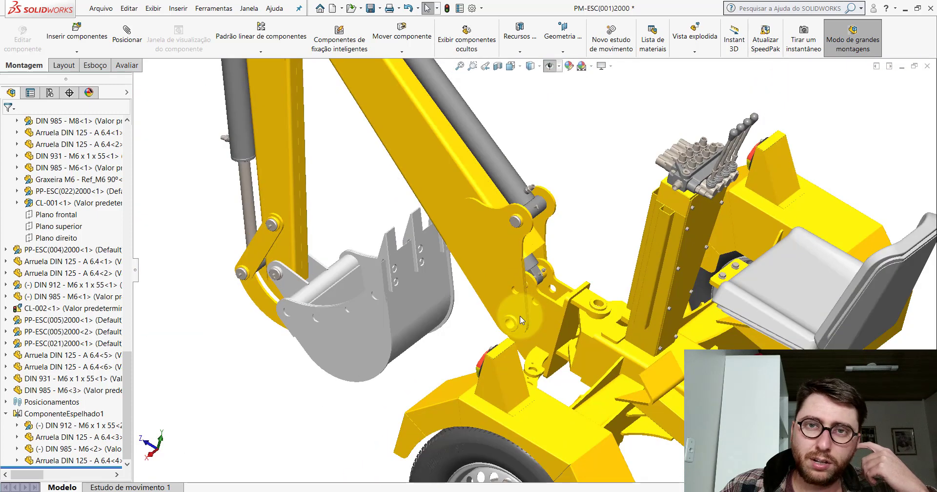
scroll(520, 315, down, 1)
scroll(514, 324, down, 3)
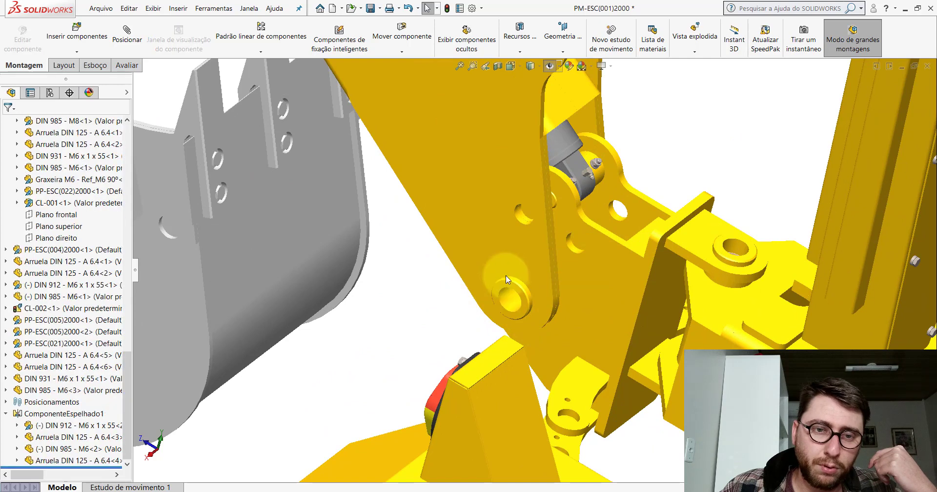
middle_drag(506, 275, 537, 259)
middle_drag(571, 229, 577, 231)
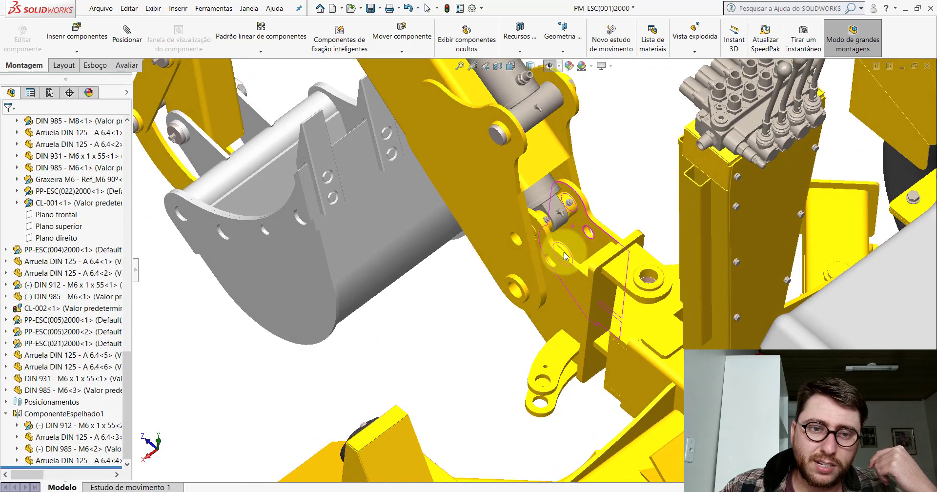
scroll(577, 231, down, 2)
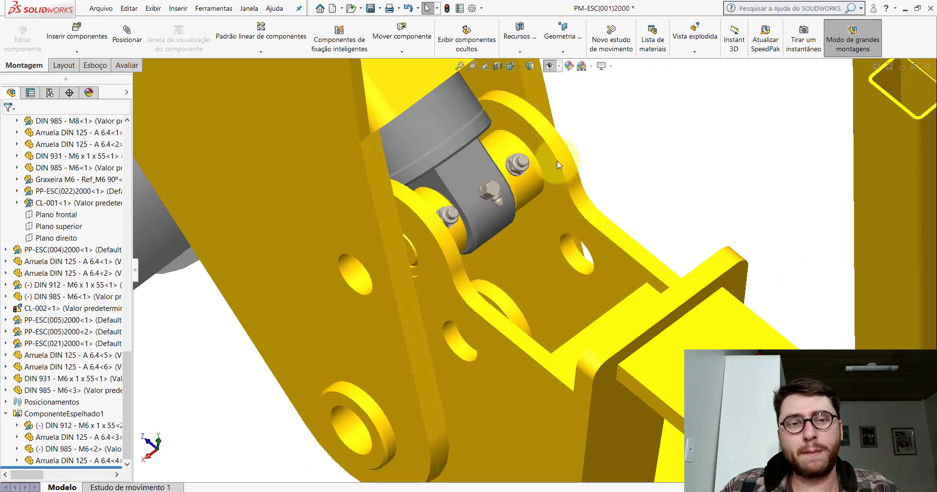
scroll(541, 233, up, 2)
scroll(529, 245, up, 2)
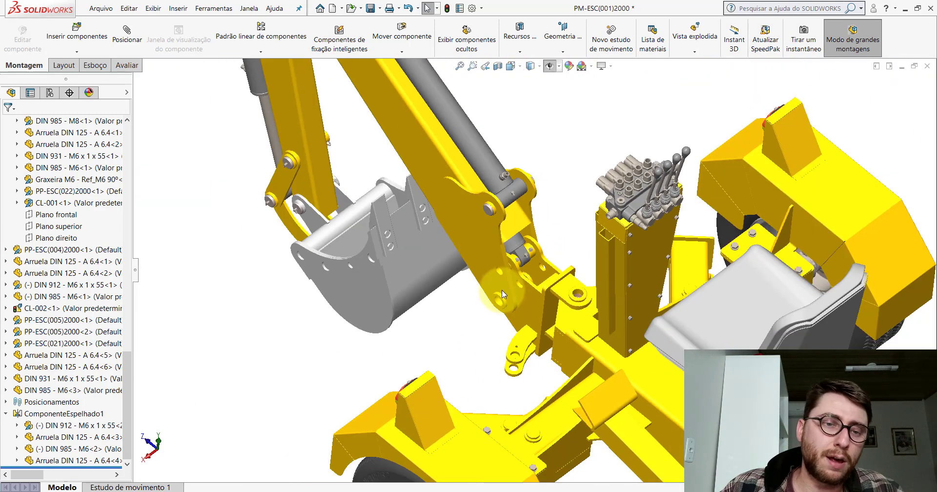
scroll(511, 238, up, 3)
middle_drag(512, 237, 578, 285)
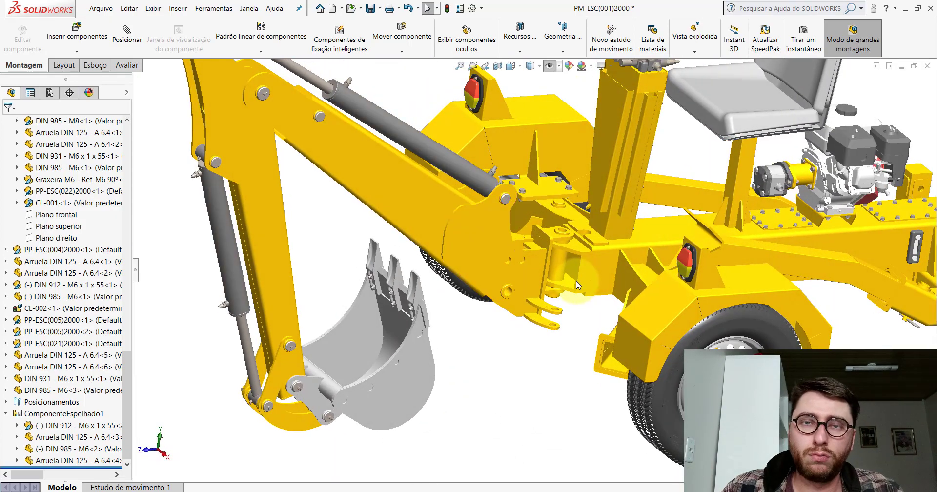
scroll(594, 256, up, 2)
middle_drag(481, 260, 471, 310)
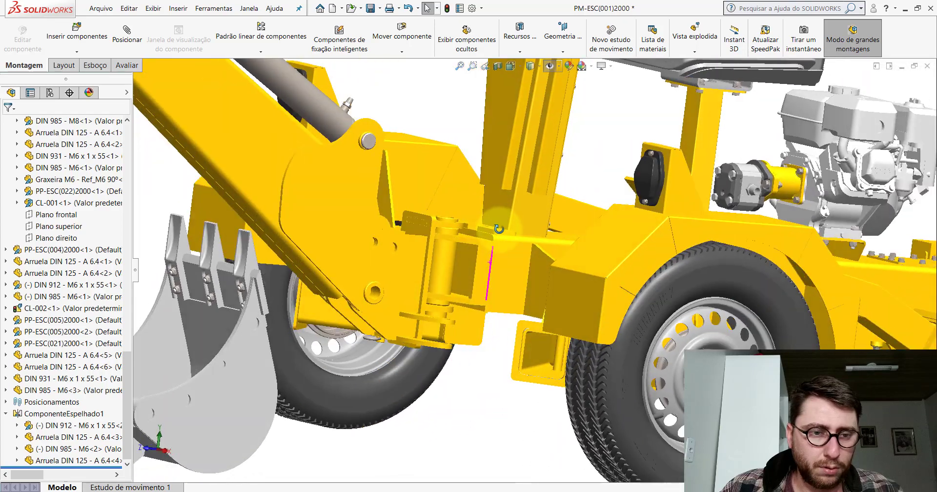
scroll(375, 267, down, 2)
scroll(376, 267, down, 3)
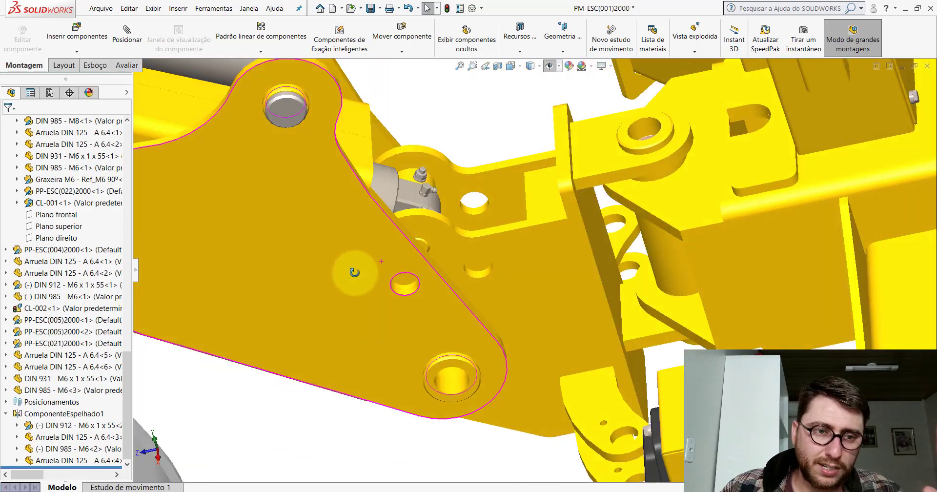
scroll(450, 186, down, 3)
scroll(430, 162, down, 3)
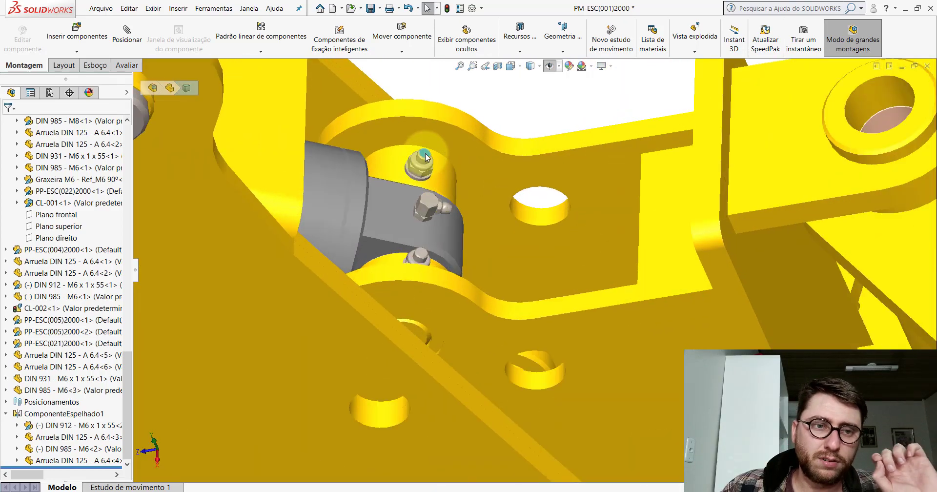
click(425, 156)
click(602, 111)
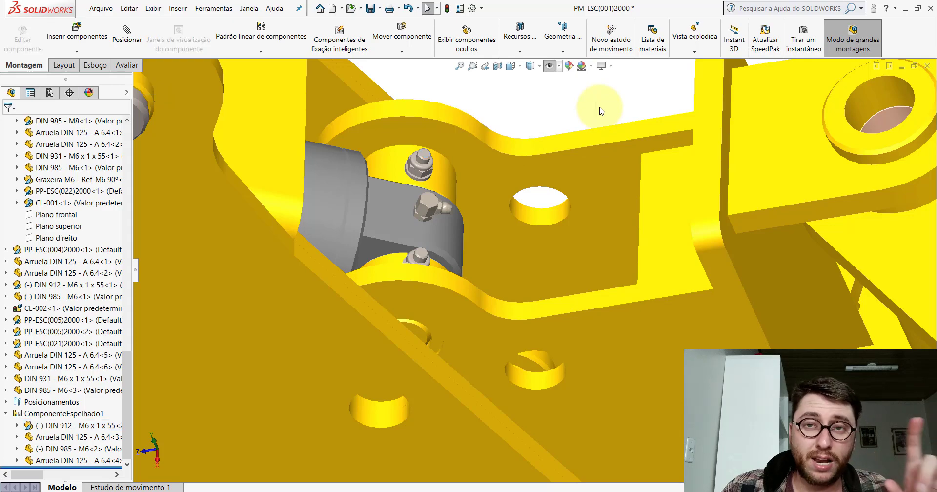
mouse_move(573, 209)
middle_down()
mouse_move(479, 281)
mouse_move(237, 206)
mouse_move(404, 101)
mouse_move(341, 256)
middle_up()
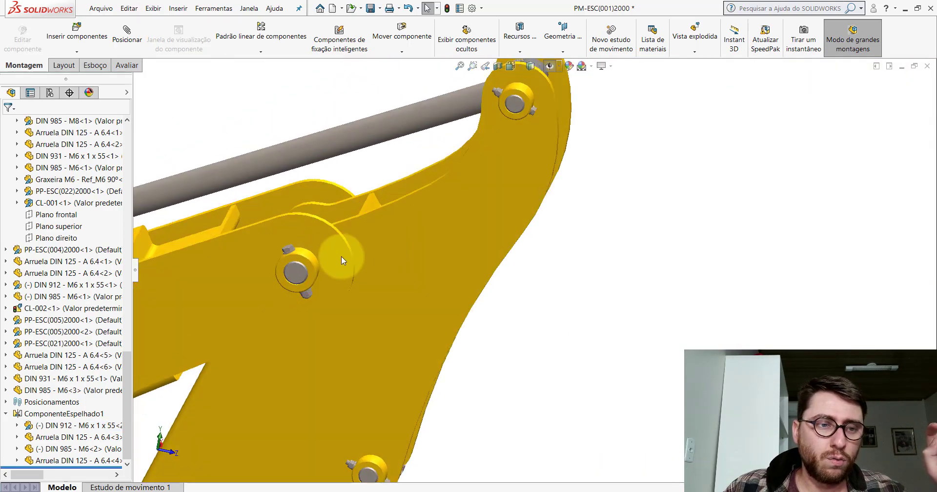
scroll(320, 257, down, 5)
scroll(431, 262, down, 2)
scroll(431, 262, up, 2)
scroll(478, 288, up, 3)
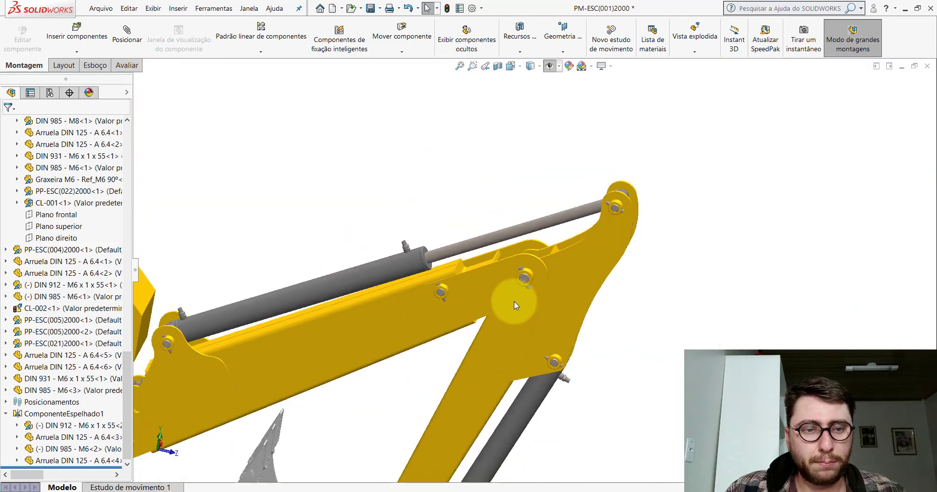
scroll(515, 301, down, 3)
scroll(546, 253, down, 3)
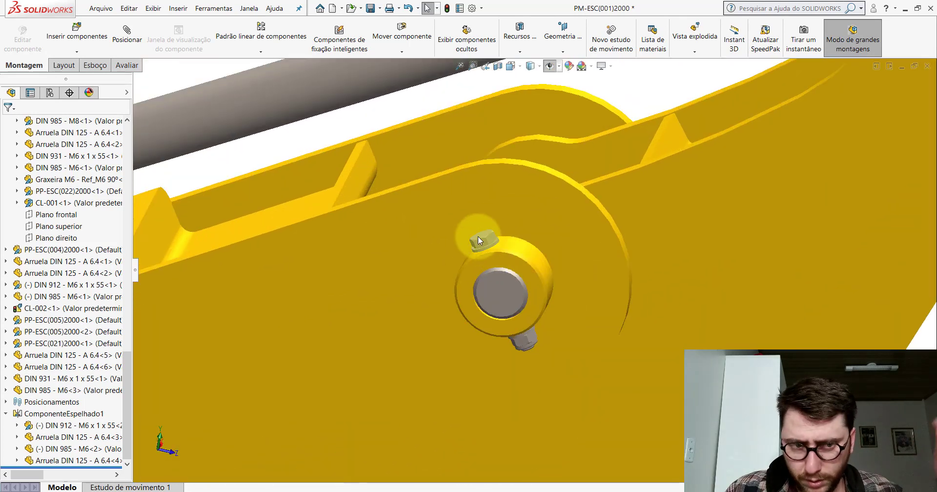
scroll(551, 205, up, 3)
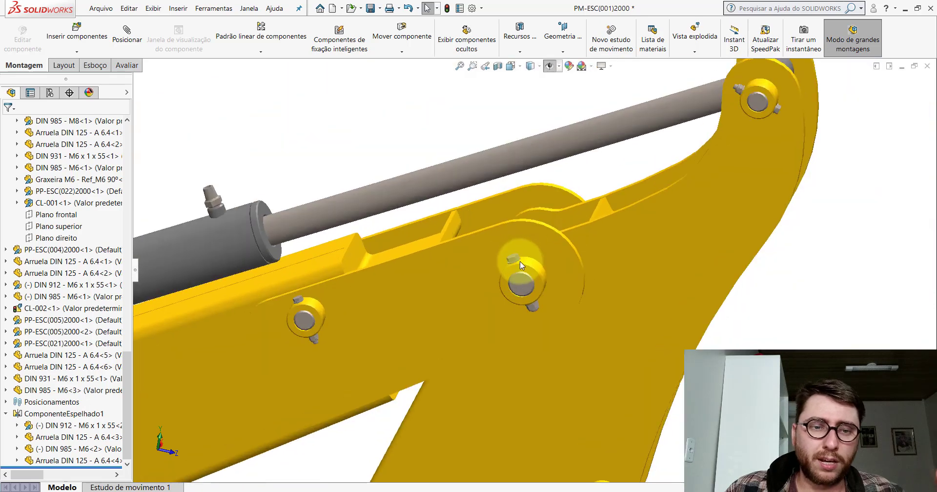
scroll(520, 262, down, 4)
scroll(511, 260, up, 4)
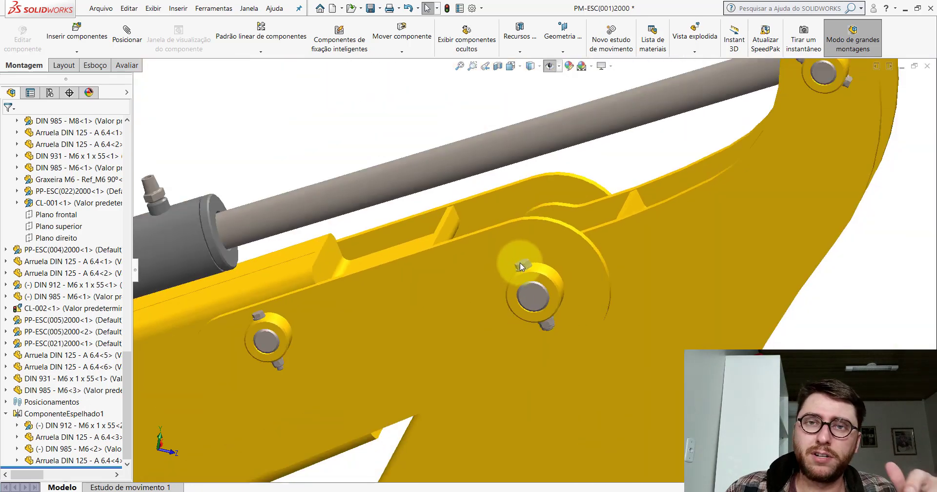
scroll(552, 254, up, 1)
Step: Switch to isometric view and swing the arm and bucket upward about the boom pivot
click(511, 66)
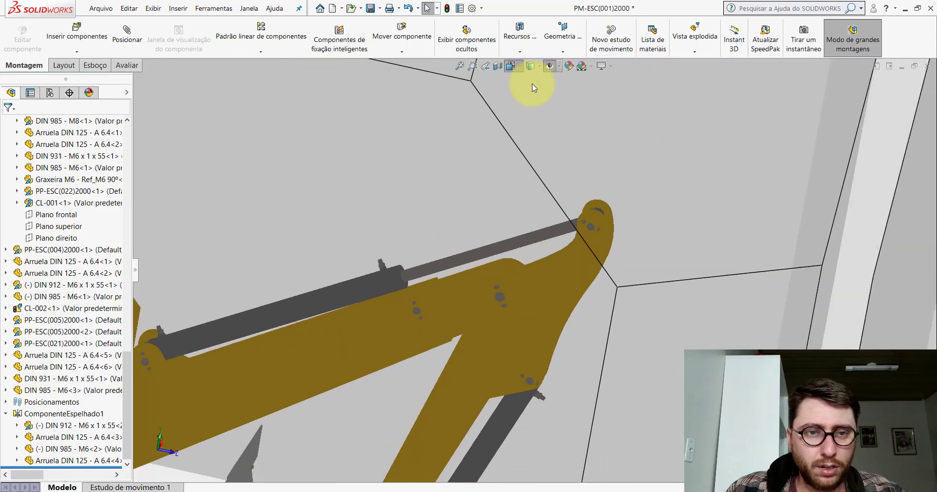
click(569, 104)
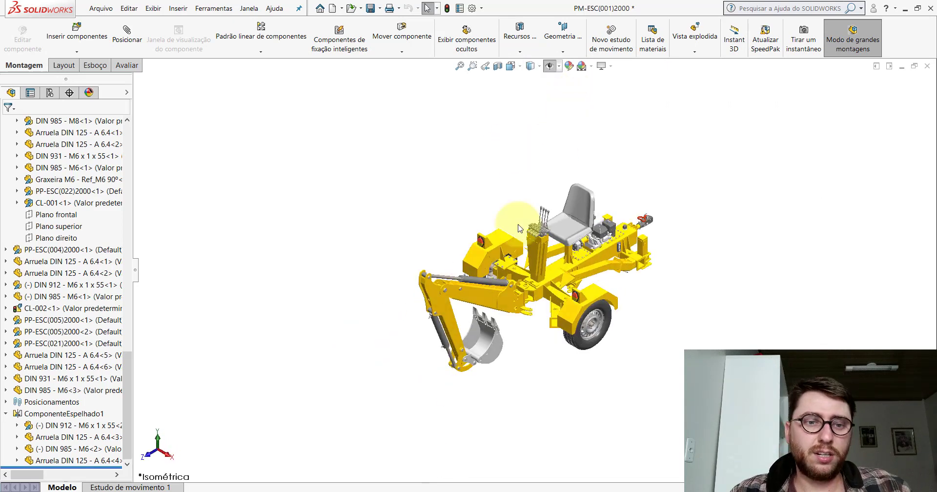
scroll(521, 309, down, 2)
scroll(450, 237, down, 3)
click(468, 205)
drag(467, 202, 500, 130)
click(556, 337)
Step: Bring up the PM-ESC(001)2000_ assembly window from the taskbar
scroll(561, 270, down, 2)
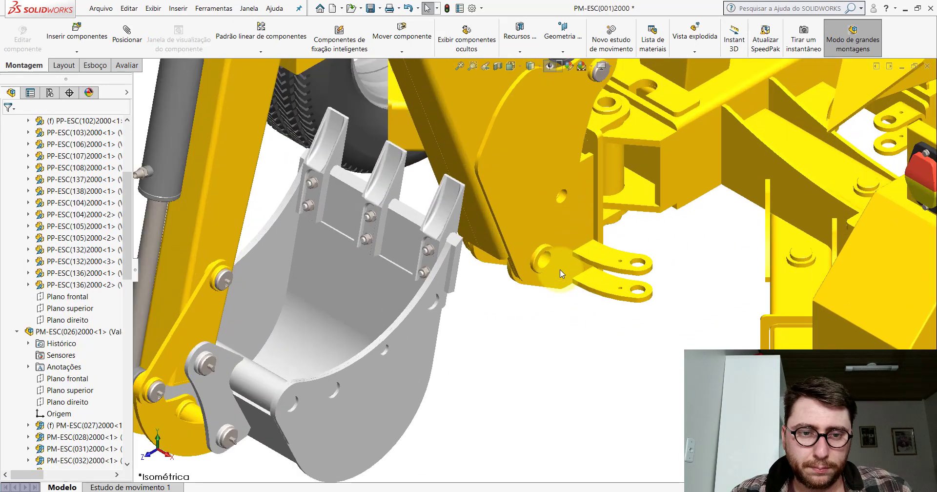
scroll(513, 244, down, 2)
scroll(513, 248, down, 2)
scroll(514, 248, up, 3)
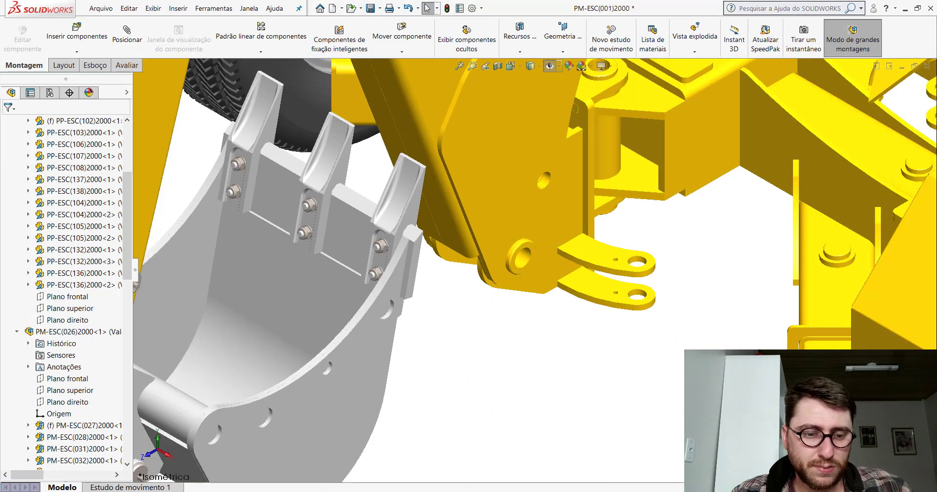
click(398, 456)
scroll(535, 297, up, 3)
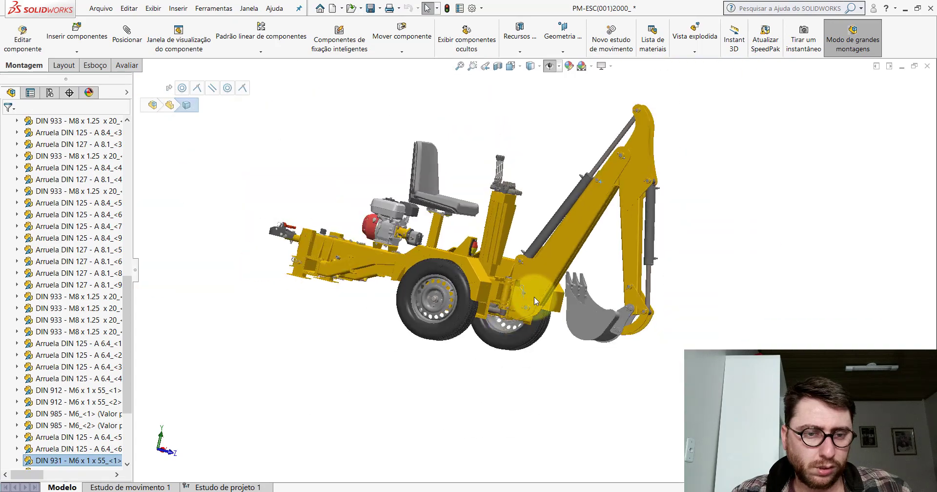
scroll(537, 296, down, 3)
middle_drag(537, 296, 408, 279)
scroll(585, 268, down, 5)
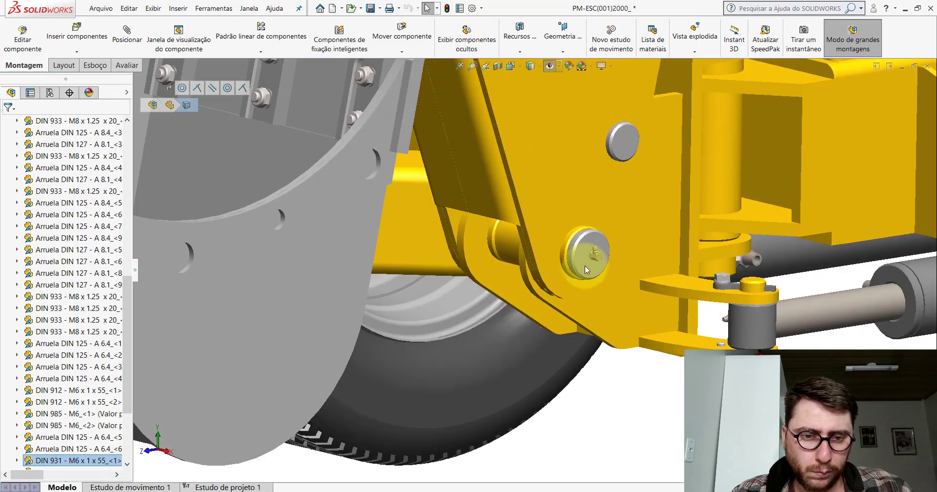
click(586, 255)
middle_drag(586, 255, 622, 156)
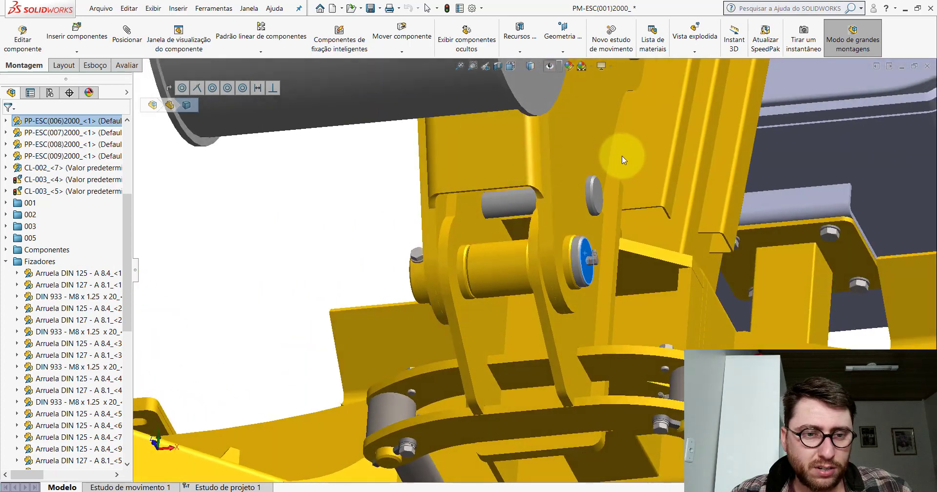
click(509, 262)
mouse_move(509, 262)
middle_down()
mouse_move(517, 254)
mouse_move(510, 262)
middle_up()
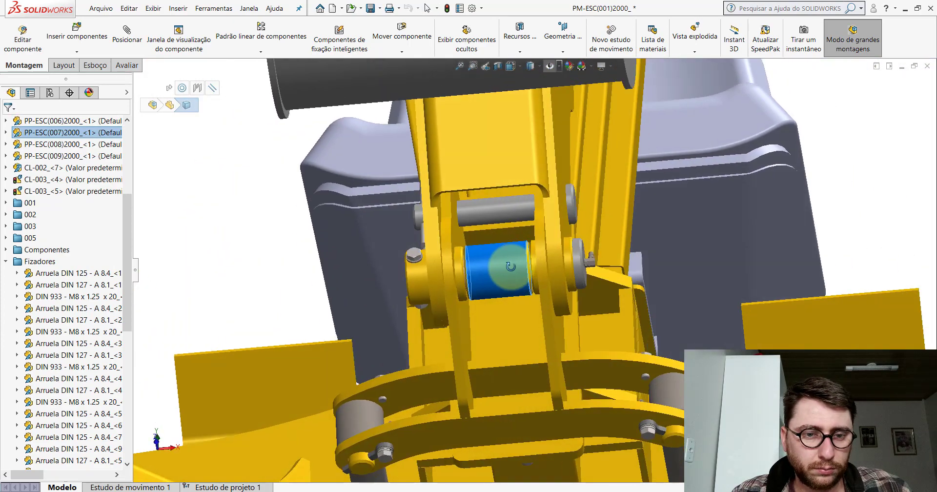
key(ctrl+Tab)
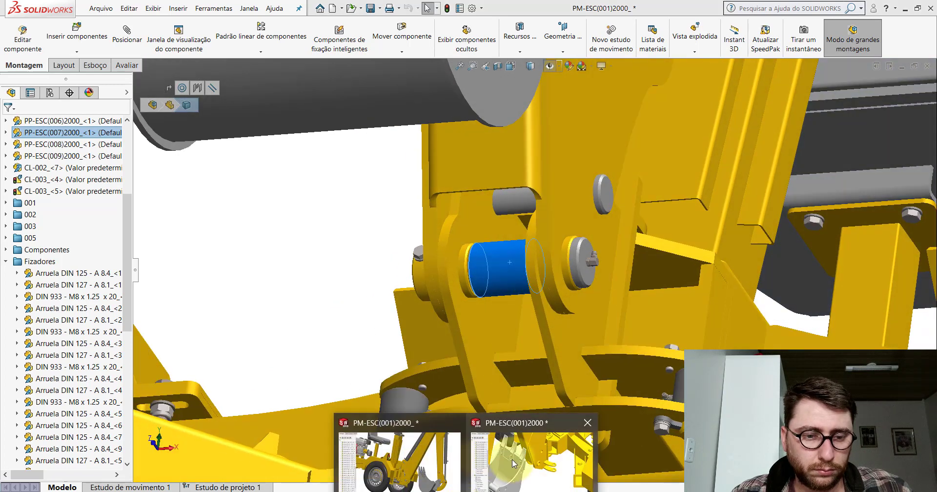
scroll(514, 256, down, 3)
scroll(498, 356, up, 5)
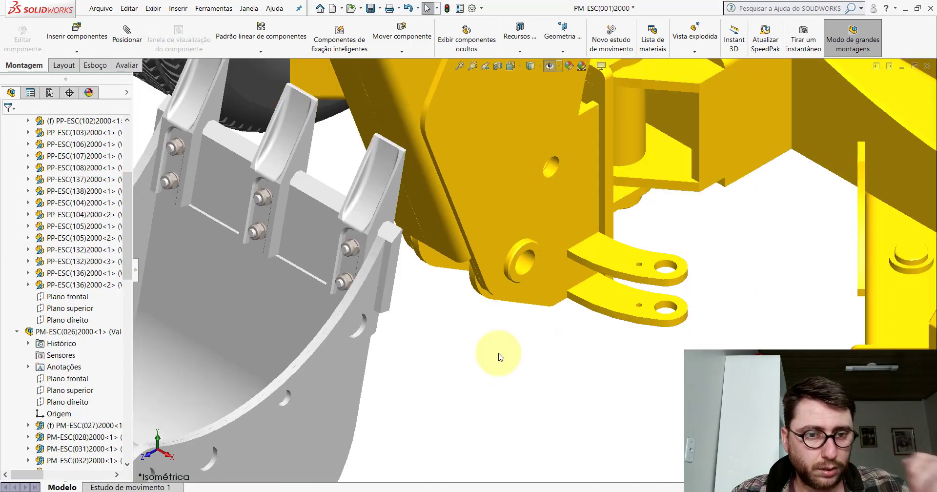
scroll(498, 355, down, 2)
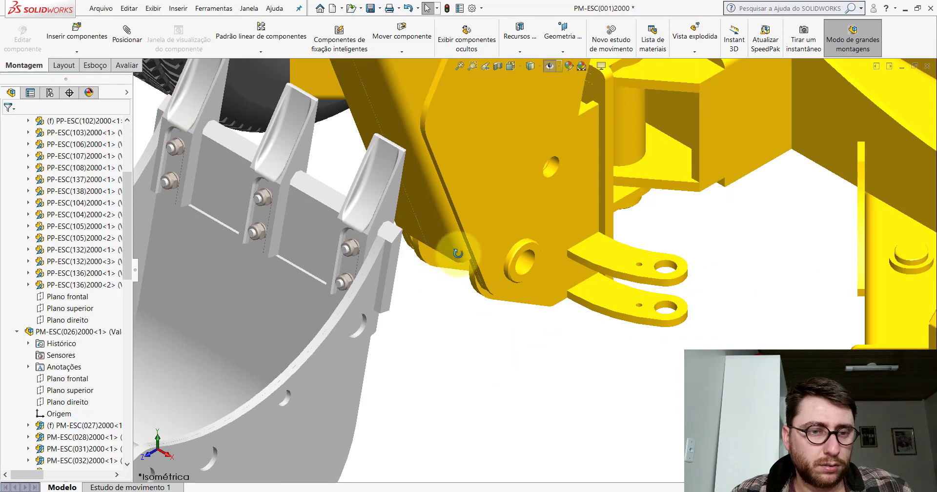
mouse_move(441, 258)
middle_down()
mouse_move(465, 188)
mouse_move(592, 84)
middle_up()
scroll(453, 259, down, 2)
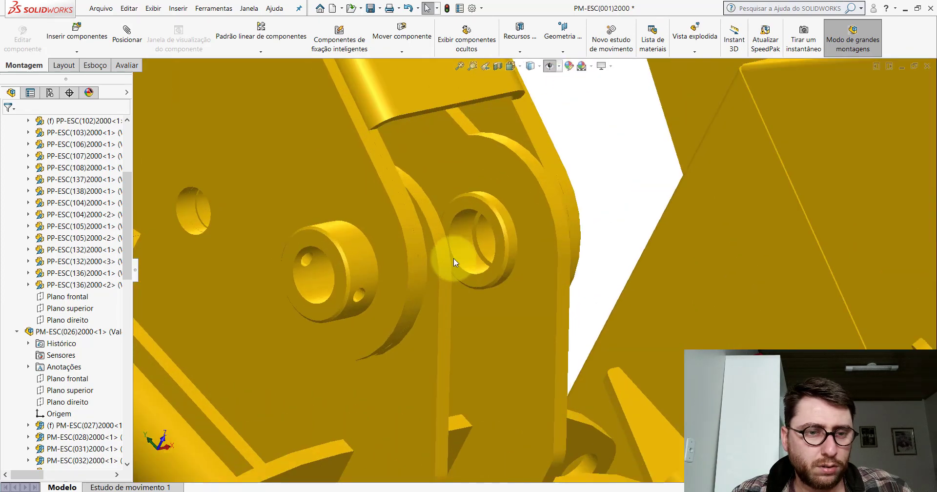
click(459, 239)
scroll(458, 239, down, 2)
click(547, 178)
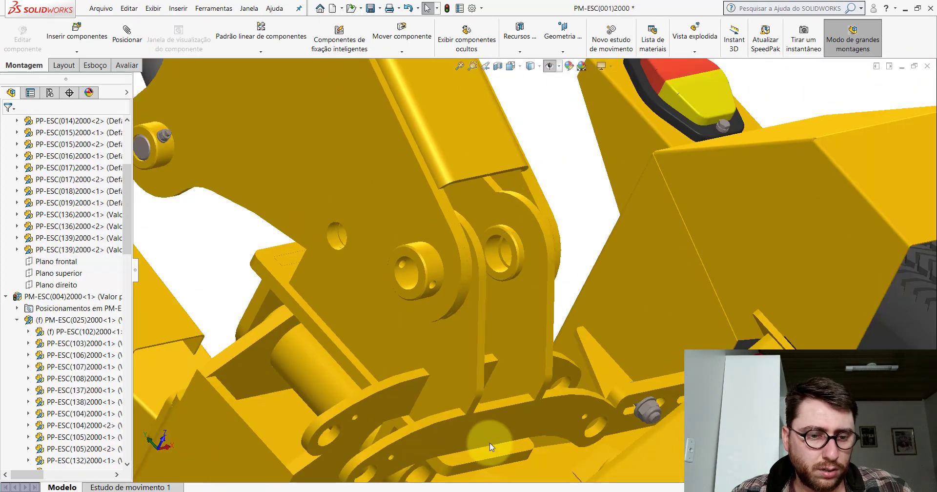
mouse_move(492, 311)
middle_down()
mouse_move(439, 300)
mouse_move(393, 308)
mouse_move(403, 313)
mouse_move(417, 281)
mouse_move(447, 264)
middle_up()
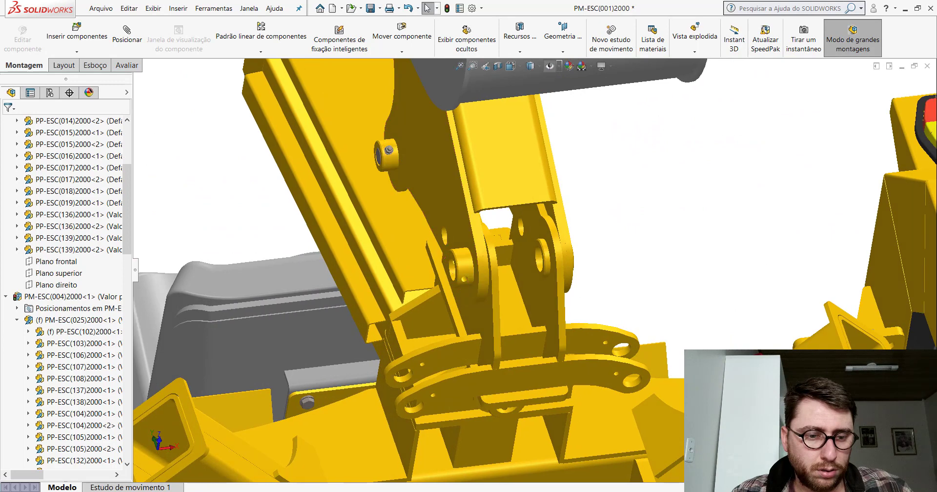
click(523, 452)
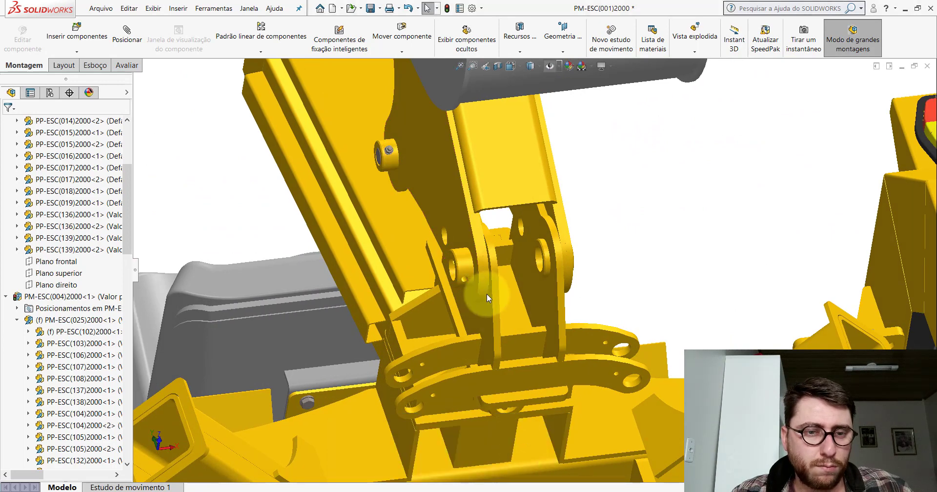
click(537, 452)
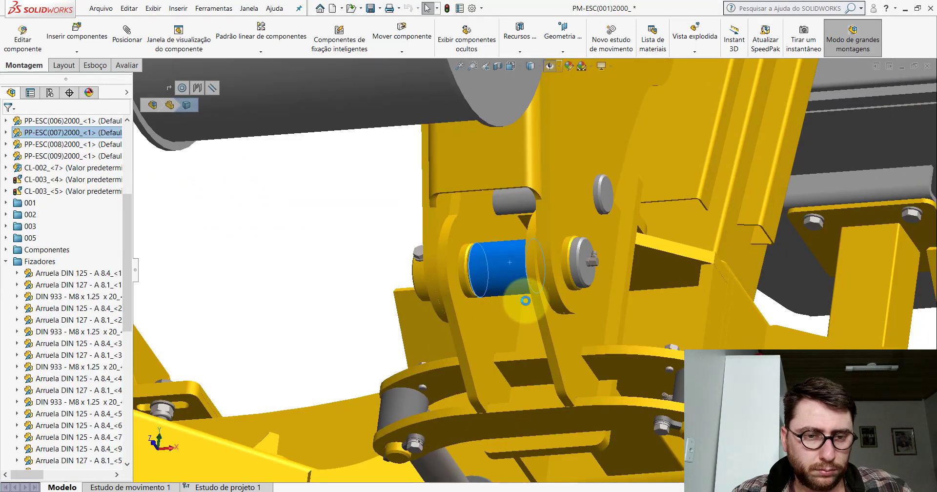
Step: Section the model along the front plane of PP-ESC(007)2000
key(Escape)
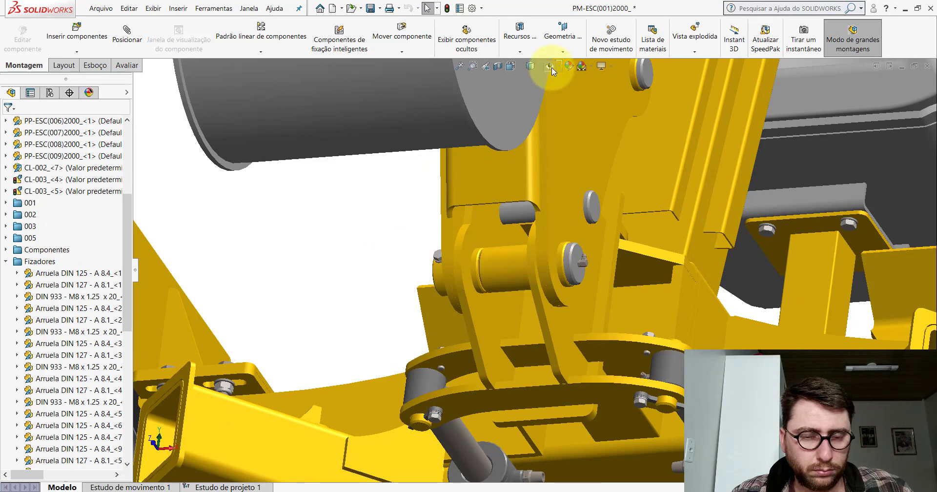
key(ctrl+shift+p)
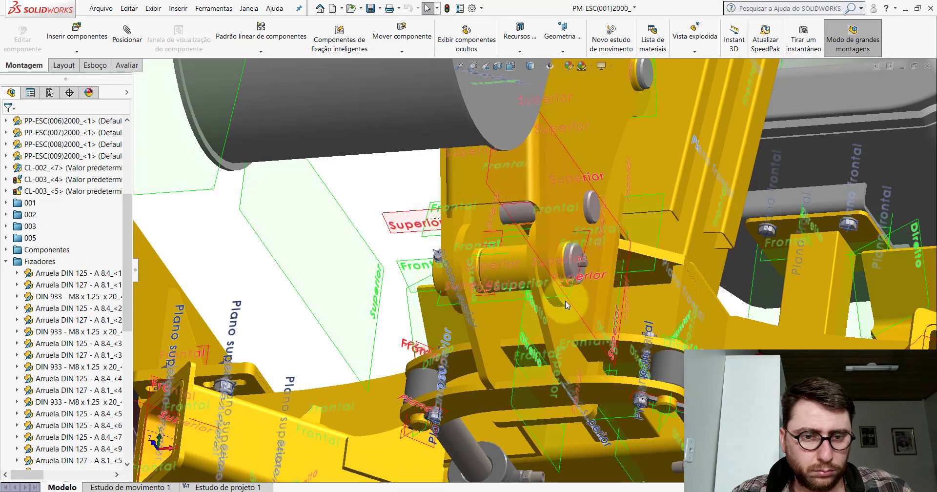
scroll(567, 297, down, 3)
click(550, 174)
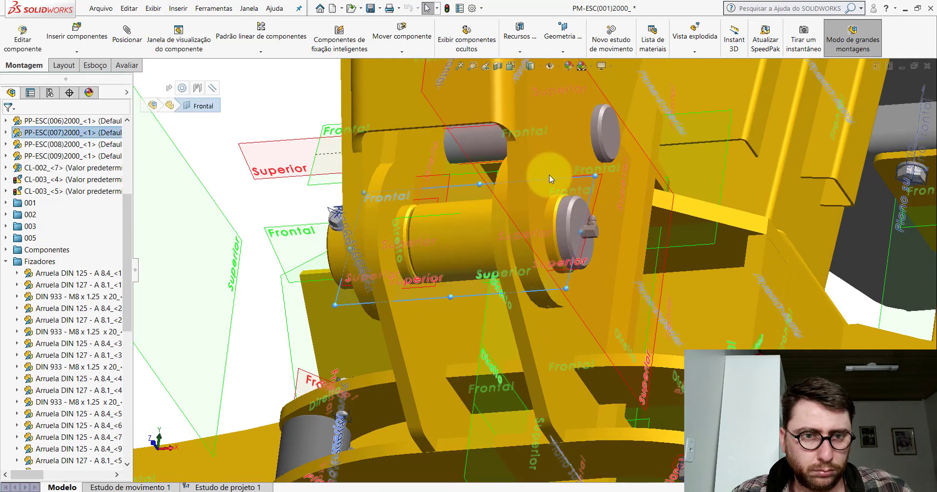
click(498, 67)
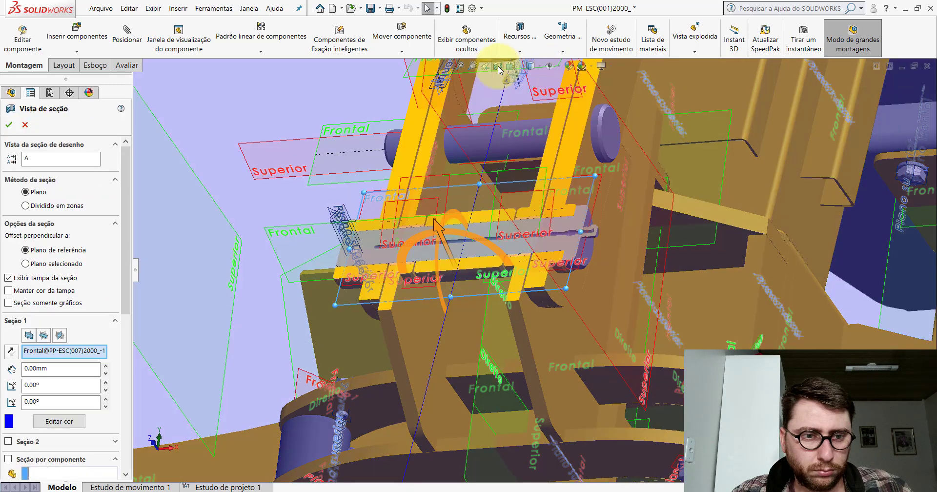
click(8, 124)
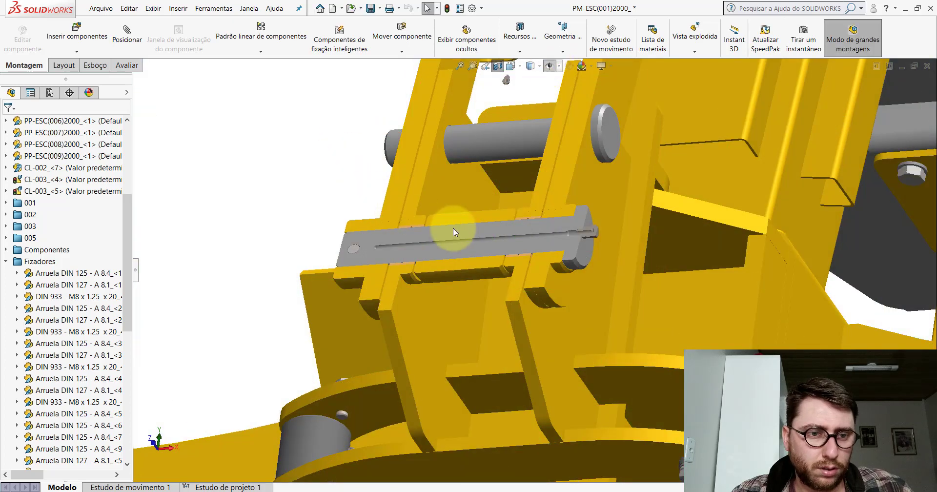
Step: Zoom in on the pin head-on and inspect the bushing inside the pivot hole
scroll(453, 232, down, 2)
middle_drag(450, 247, 481, 278)
scroll(486, 293, down, 2)
scroll(425, 265, down, 2)
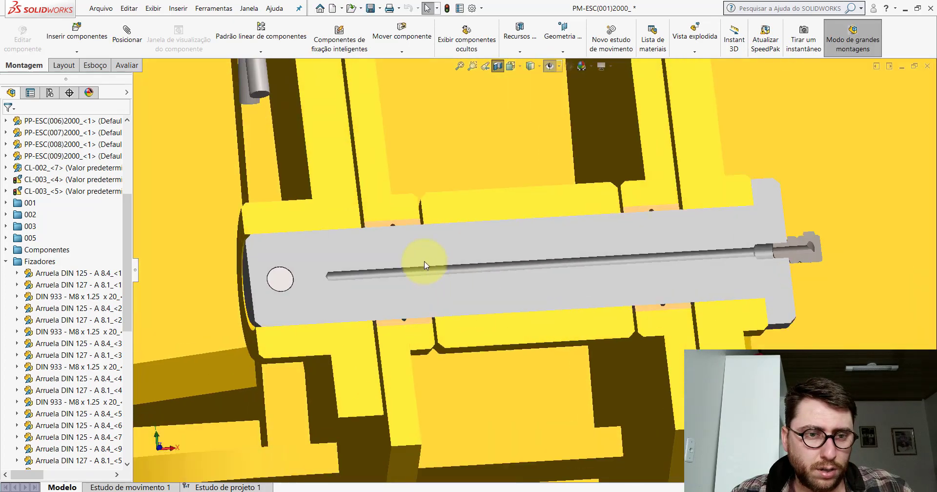
scroll(424, 265, down, 2)
scroll(412, 218, down, 3)
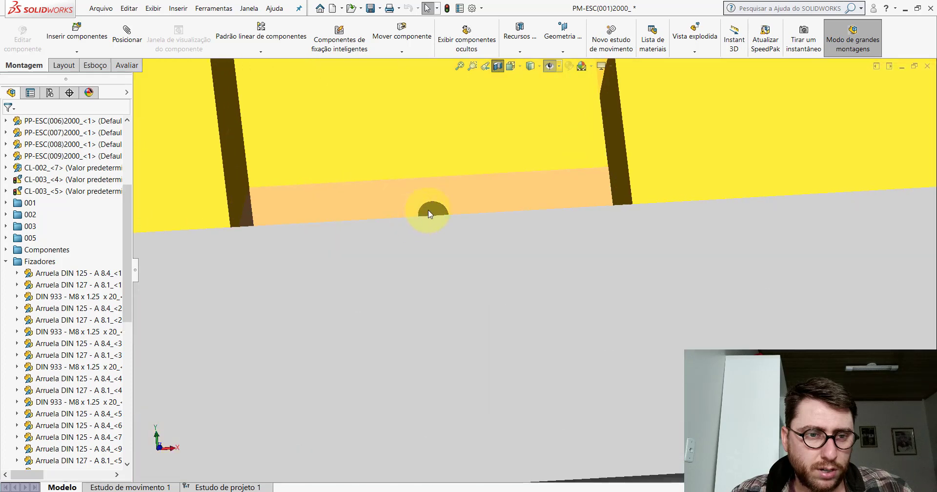
click(429, 215)
scroll(437, 221, up, 3)
scroll(523, 262, up, 3)
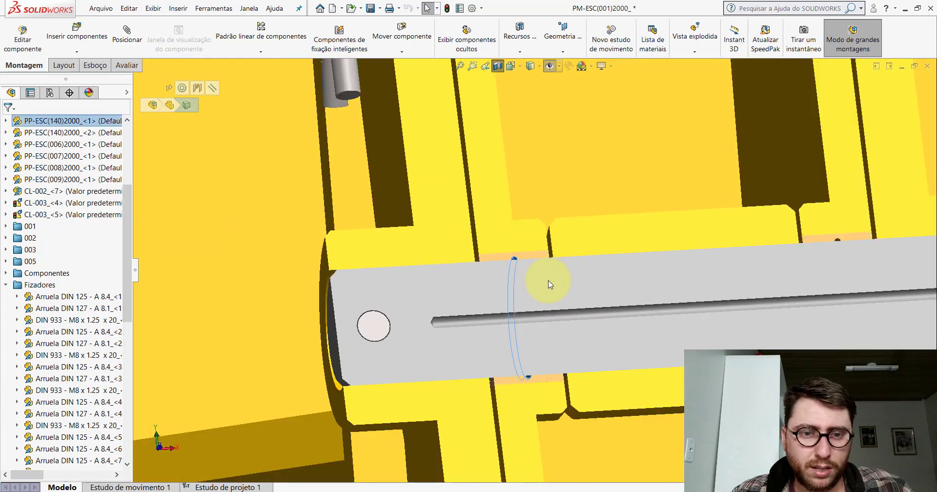
scroll(548, 283, up, 3)
scroll(655, 293, up, 2)
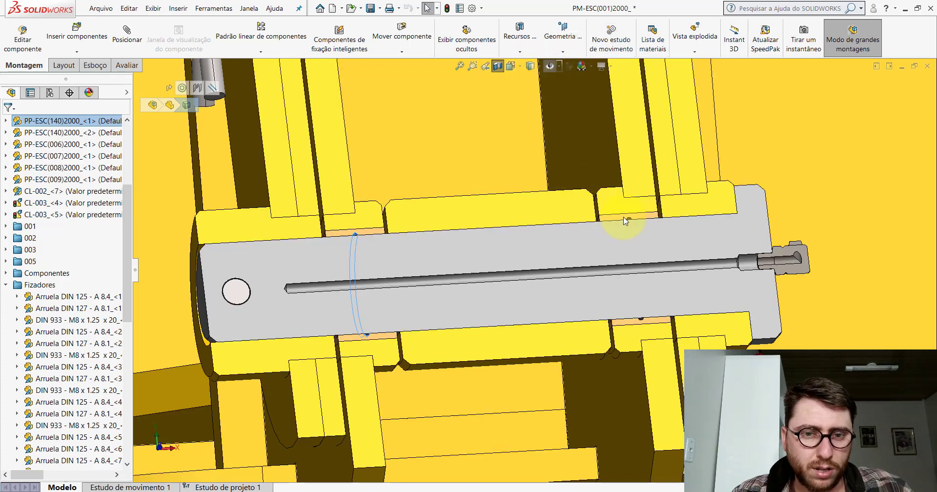
scroll(601, 232, up, 3)
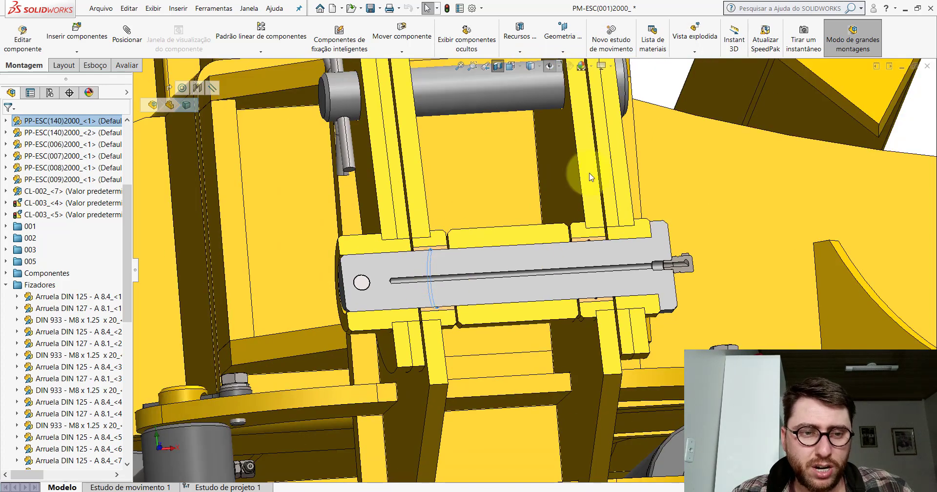
scroll(436, 251, down, 2)
scroll(429, 247, up, 3)
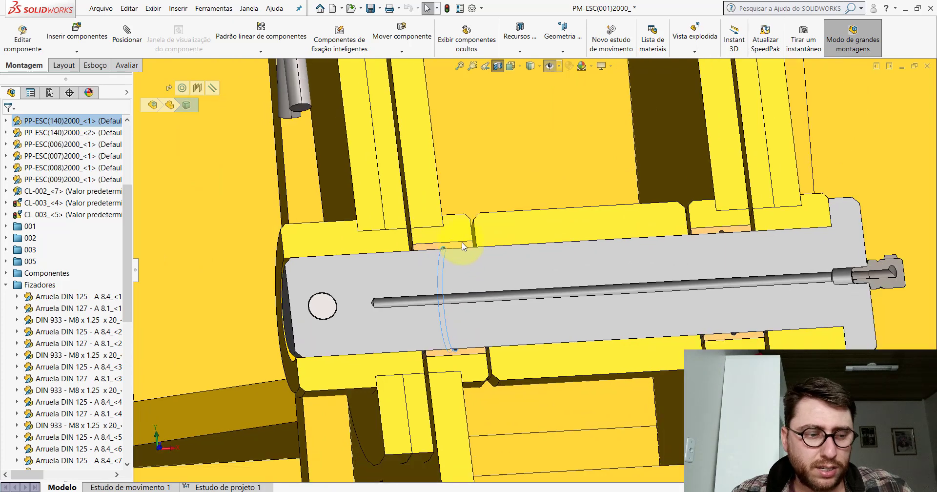
scroll(534, 125, up, 2)
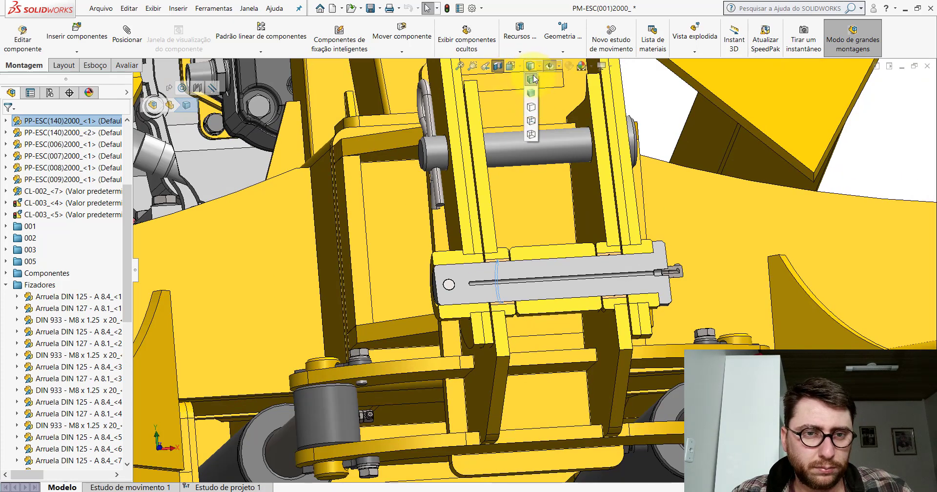
Step: Set plain Shaded display, remove the section cut, and switch to the PM-ESC(001)2000 window
click(532, 93)
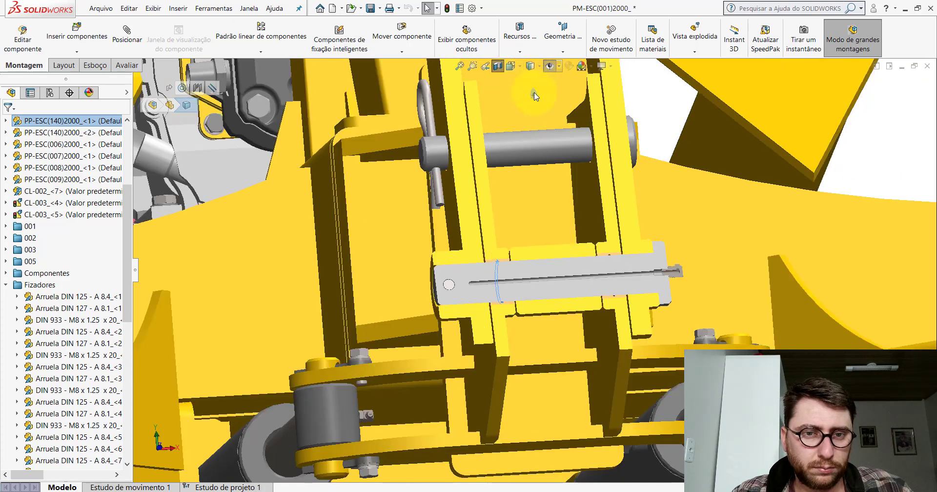
click(496, 69)
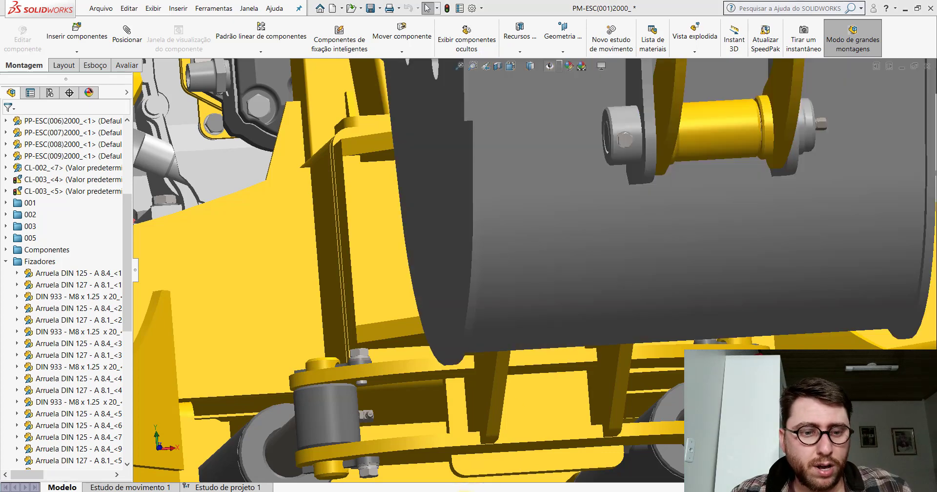
click(535, 454)
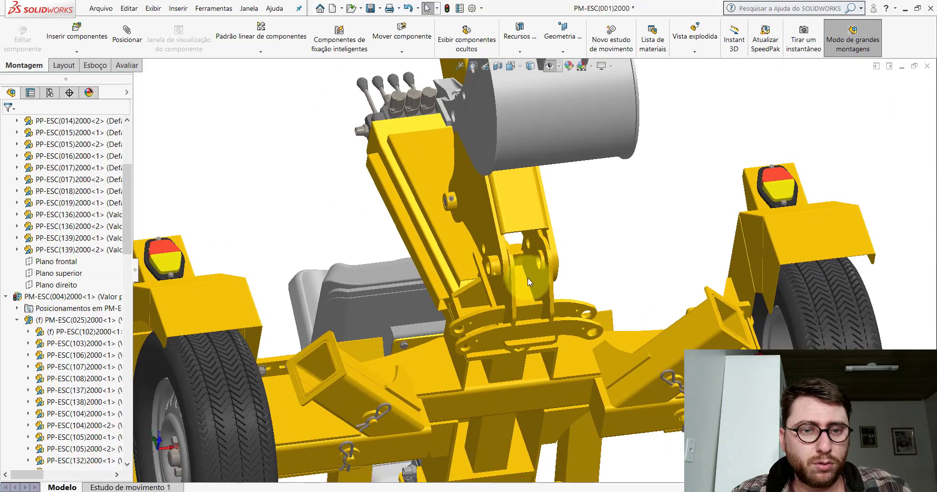
Step: Isolate PM-ESC(003)2000<1> from the FeatureManager tree and rotate to show both bracket plates
scroll(528, 278, down, 5)
click(537, 251)
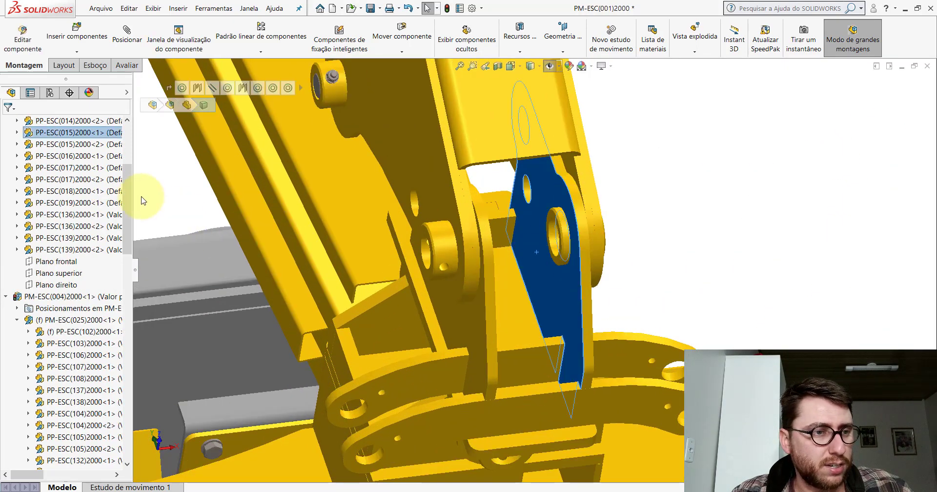
drag(128, 171, 128, 132)
click(62, 226)
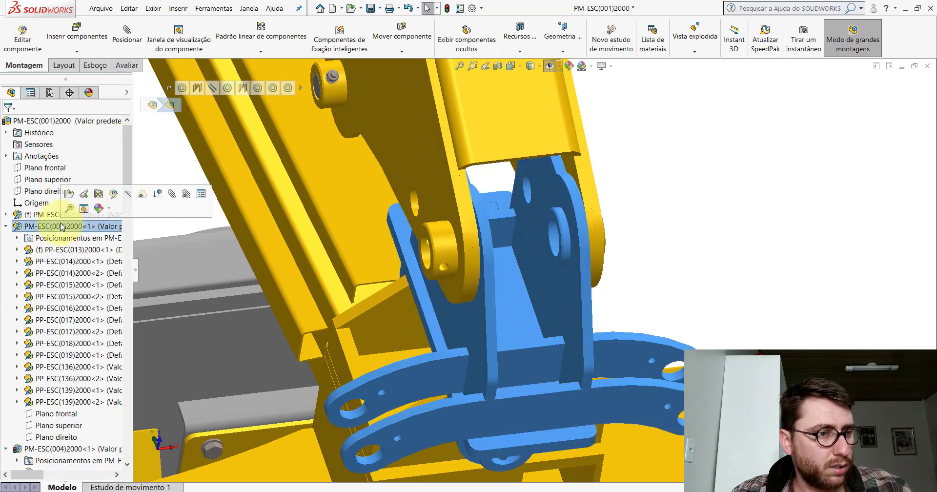
right_click(61, 226)
click(90, 227)
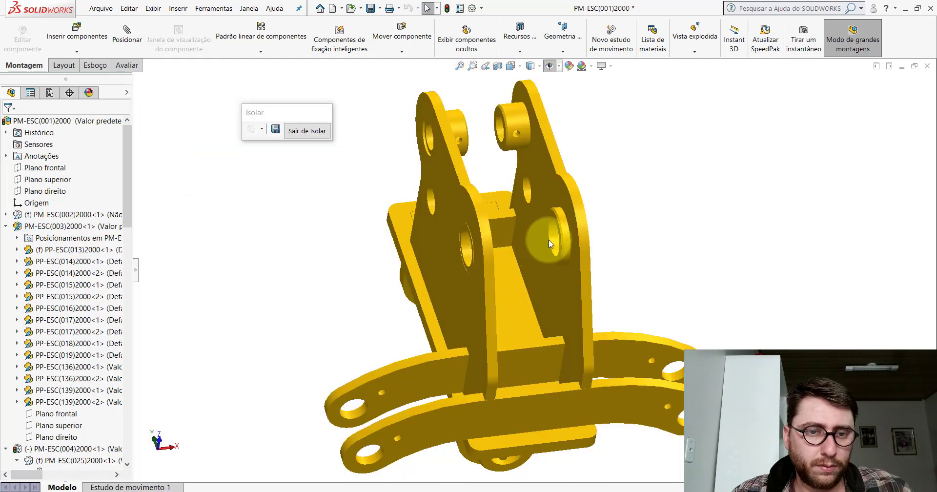
scroll(508, 258, down, 5)
mouse_move(508, 258)
middle_down()
mouse_move(472, 305)
mouse_move(548, 254)
mouse_move(663, 243)
mouse_move(685, 257)
middle_up()
scroll(548, 253, up, 3)
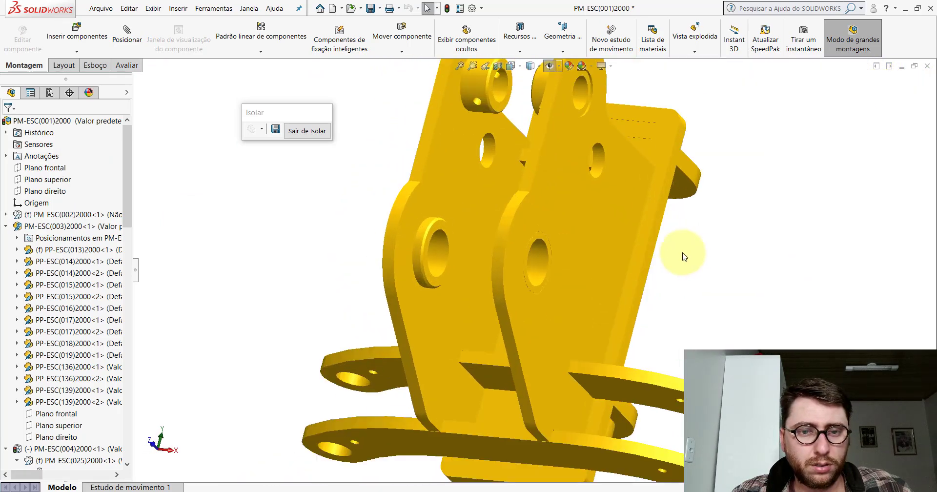
Step: Insert the PP-ESC(140)2000 bushing from the PM-ESC(001)2000 folder beside the bracket
click(85, 43)
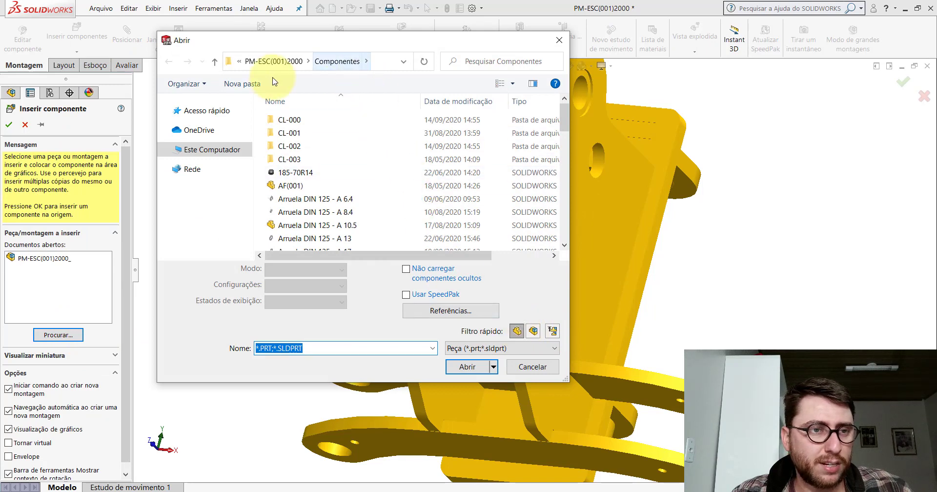
click(263, 64)
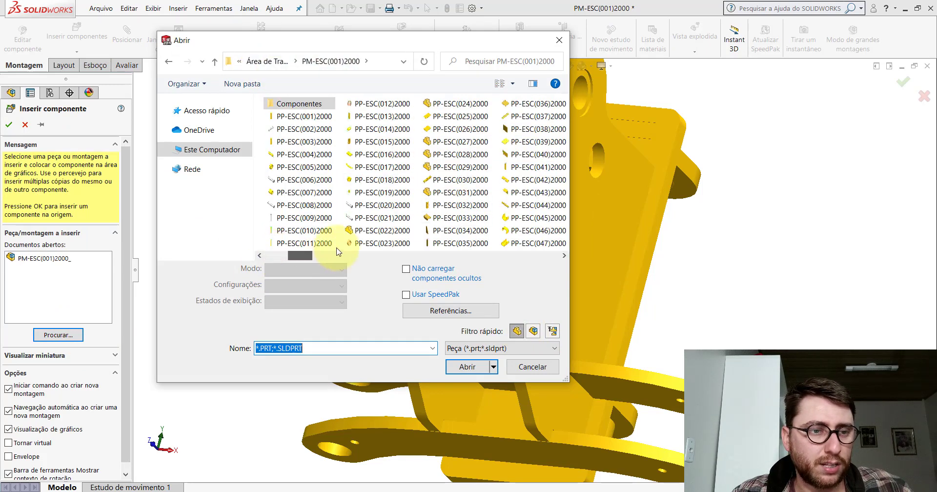
scroll(337, 252, down, 5)
scroll(474, 226, down, 1)
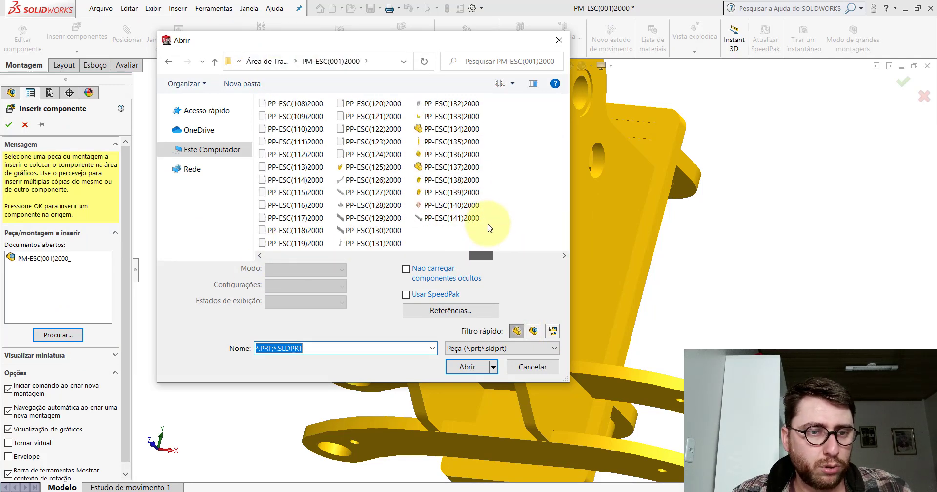
double_click(455, 209)
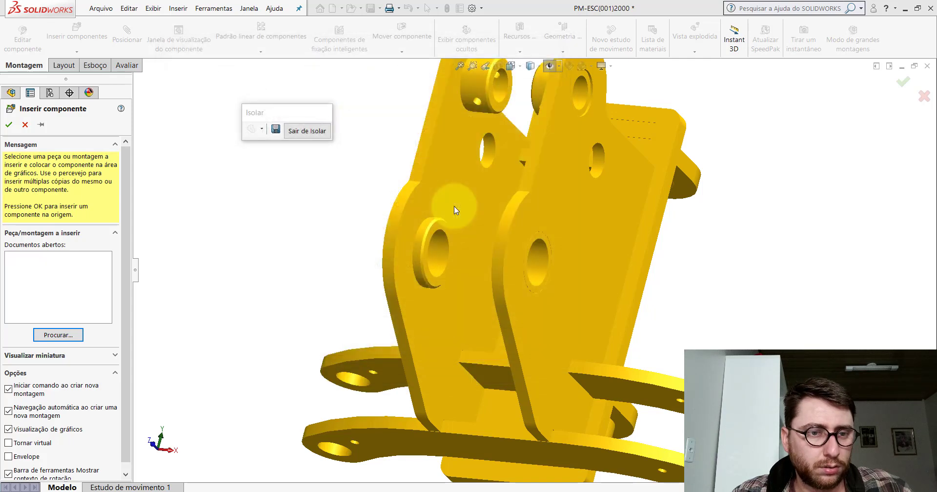
scroll(441, 262, up, 2)
scroll(434, 257, down, 3)
click(386, 195)
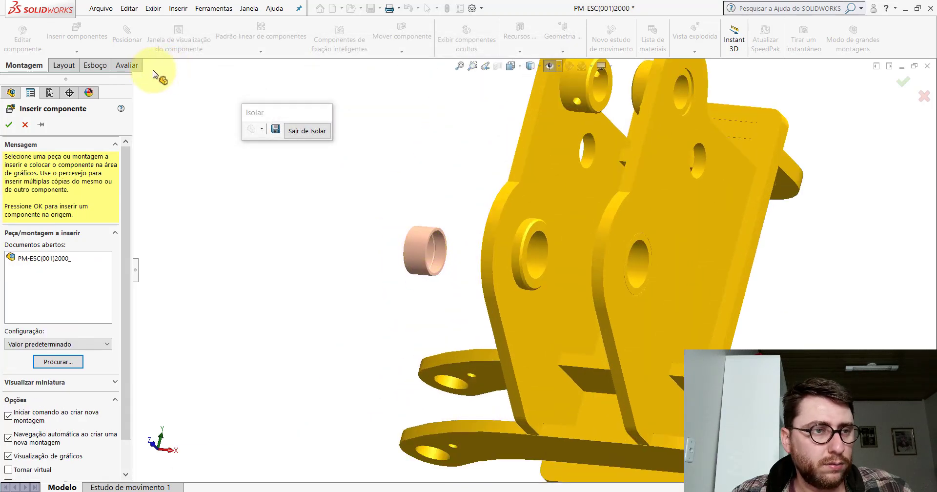
Step: Measure the bushing and the bracket hole diameter, then close Measure
click(126, 66)
click(196, 37)
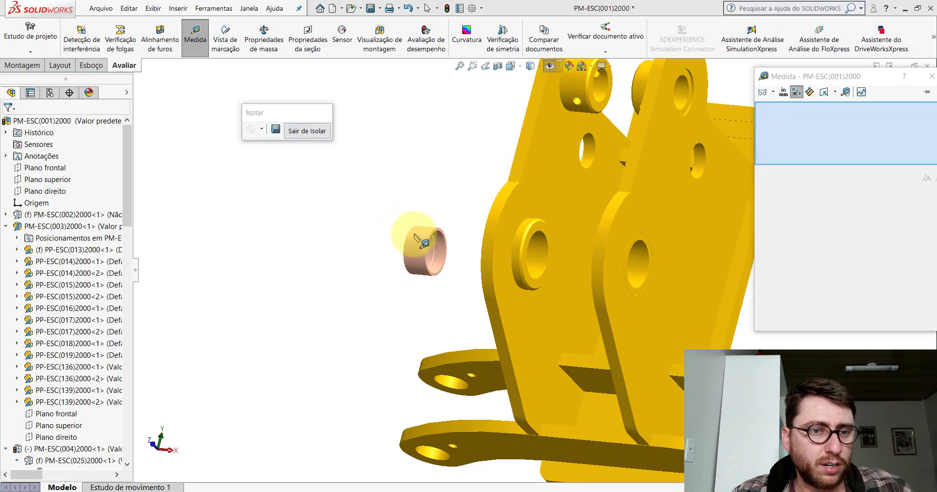
click(422, 251)
click(423, 251)
scroll(566, 267, down, 2)
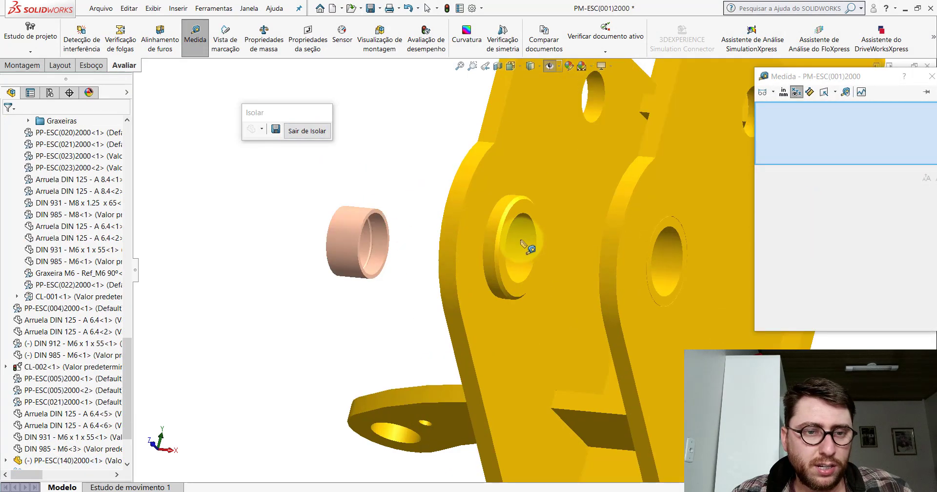
click(522, 246)
click(345, 110)
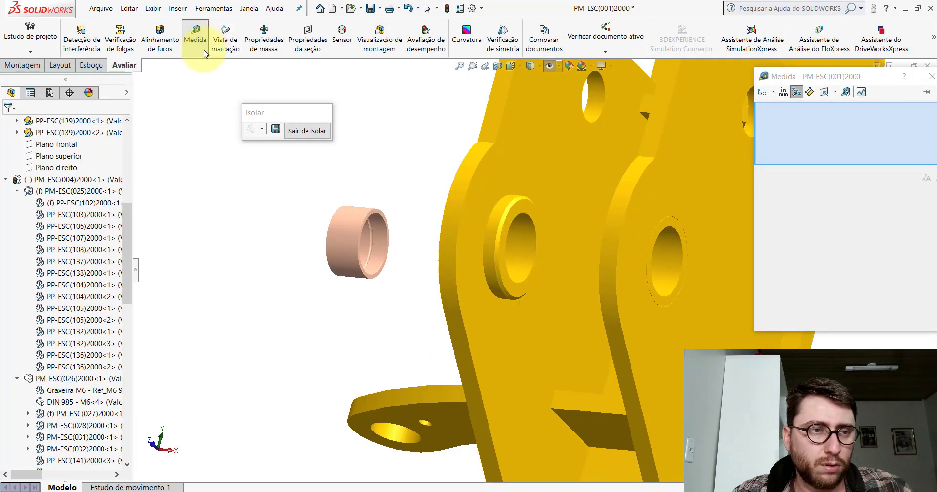
click(195, 38)
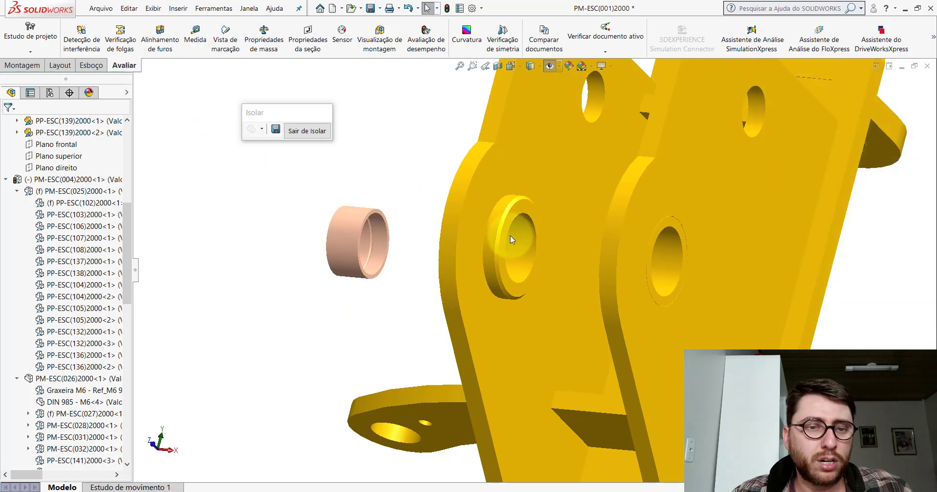
Step: Mate the bushing's outer face concentric with the bracket hole
click(22, 65)
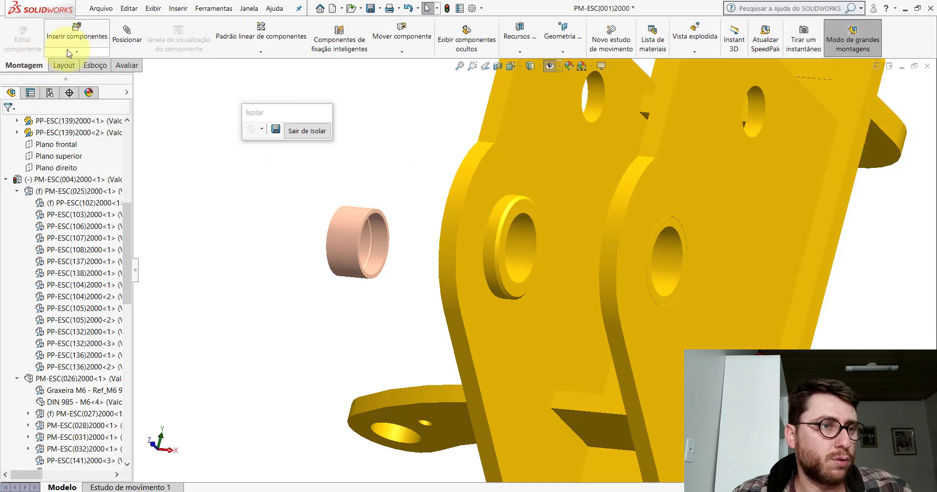
click(349, 214)
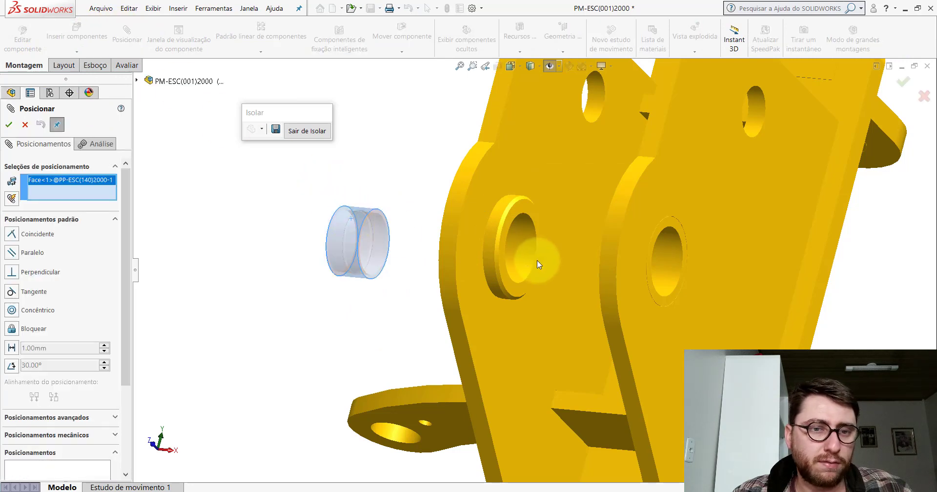
scroll(537, 259, down, 3)
click(498, 252)
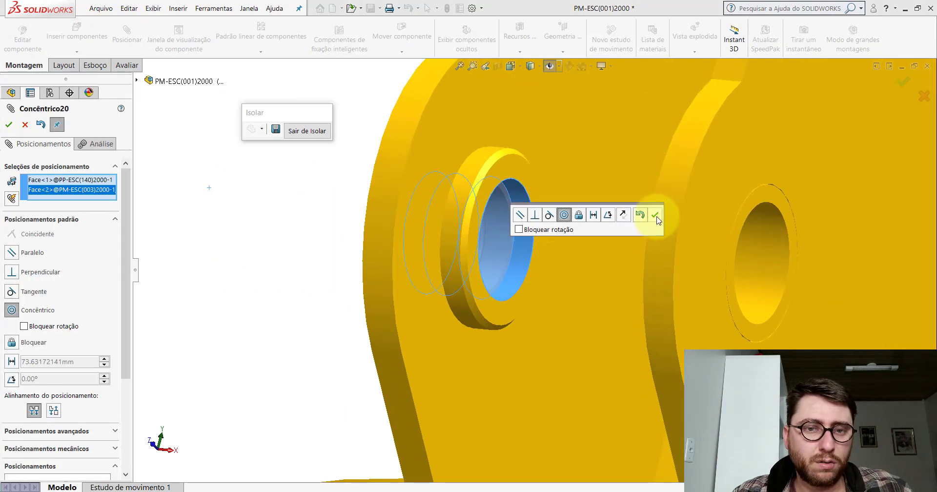
click(654, 215)
Step: Make the bushing's front plane parallel to the bracket part's front plane
drag(444, 221, 317, 206)
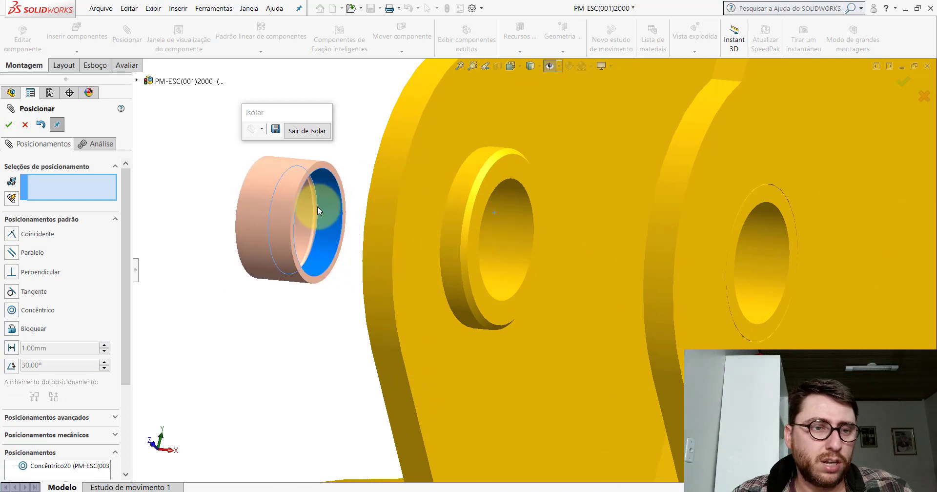
scroll(488, 205, up, 3)
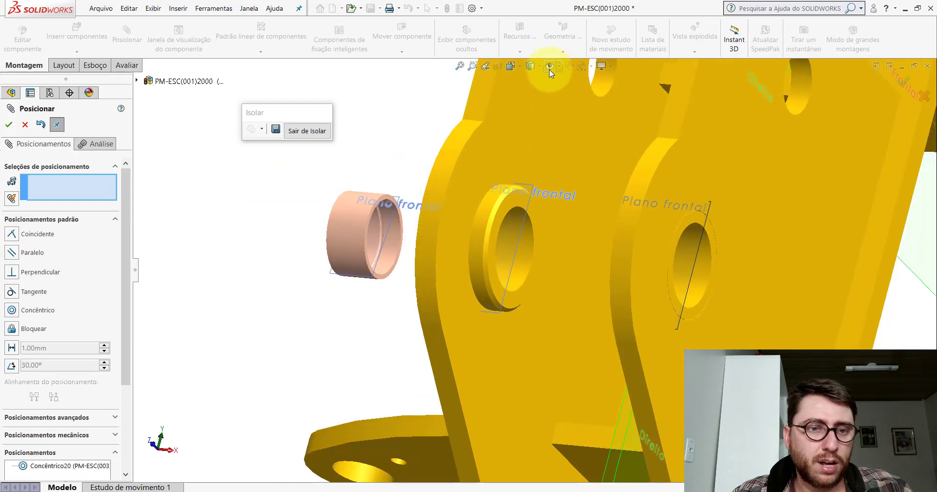
click(387, 234)
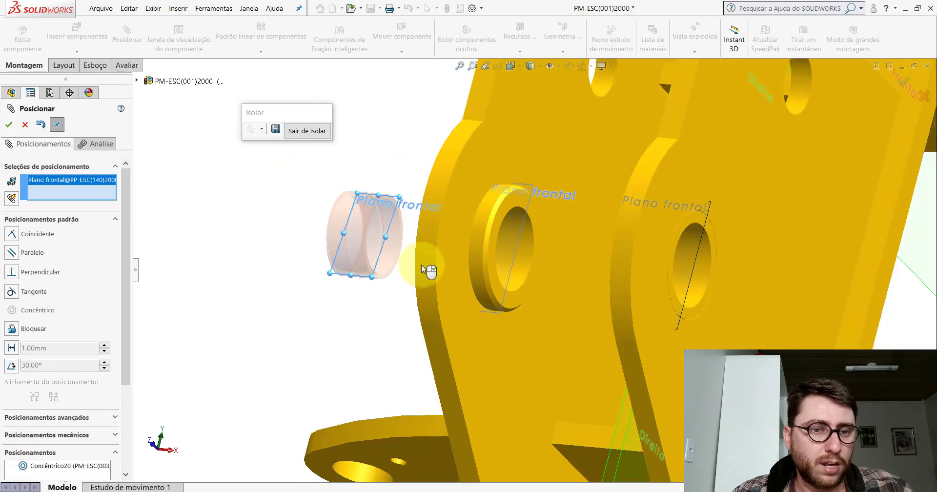
click(517, 237)
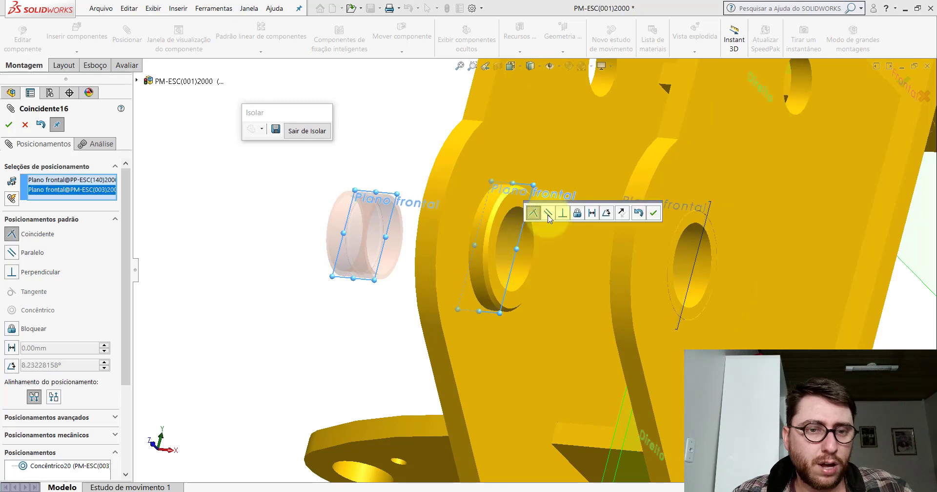
click(547, 212)
click(654, 212)
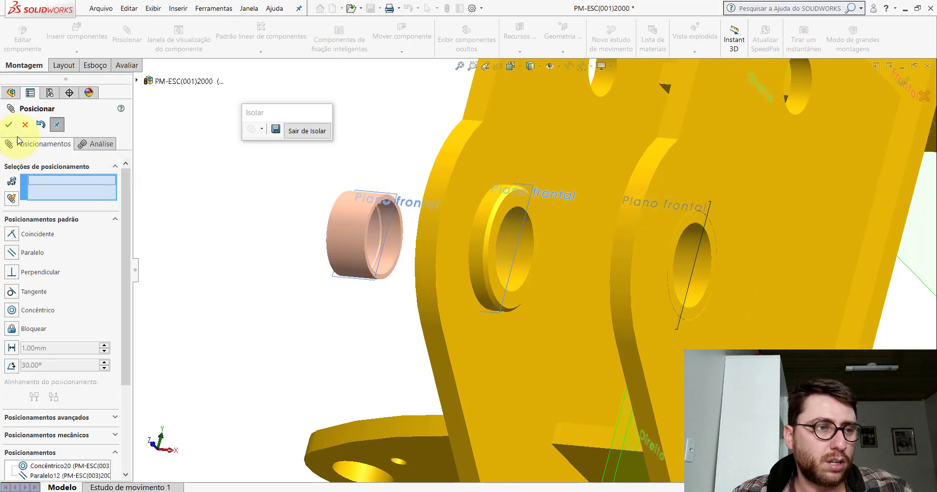
key(Escape)
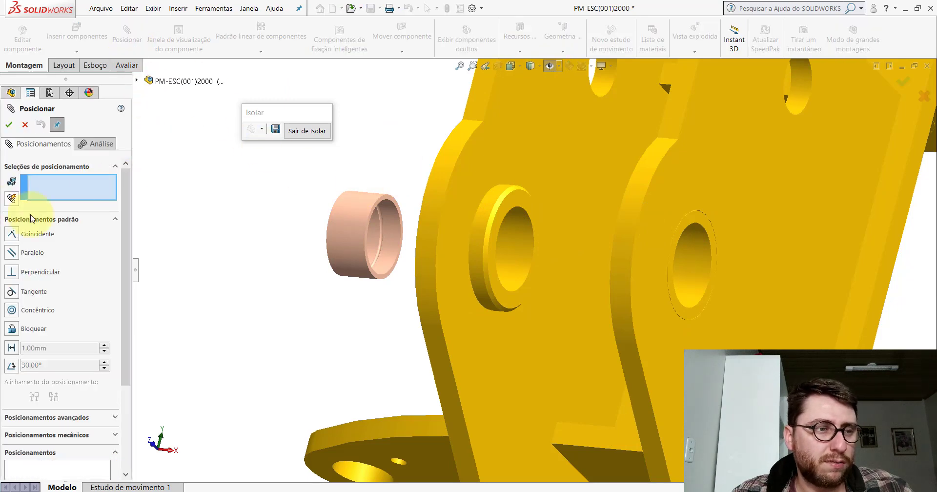
Step: Start an advanced width mate using both bushing end faces as width references
click(53, 221)
click(49, 238)
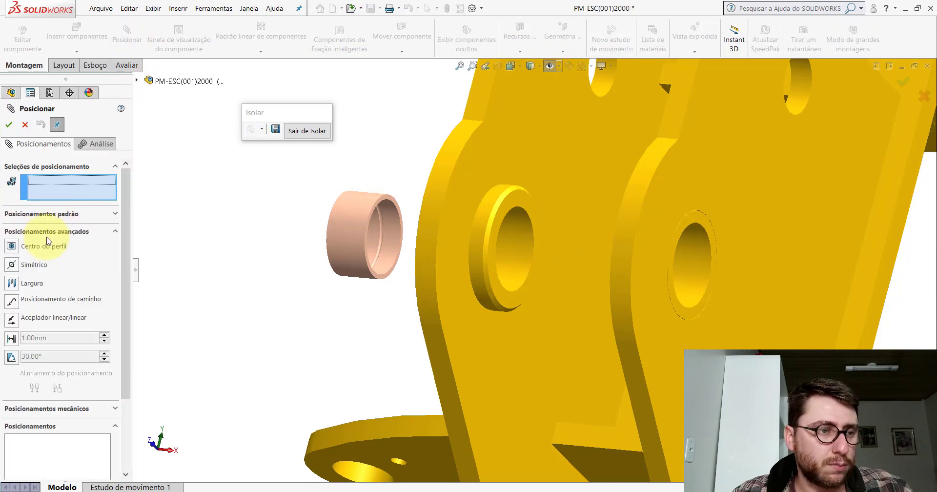
click(23, 286)
scroll(406, 215, down, 5)
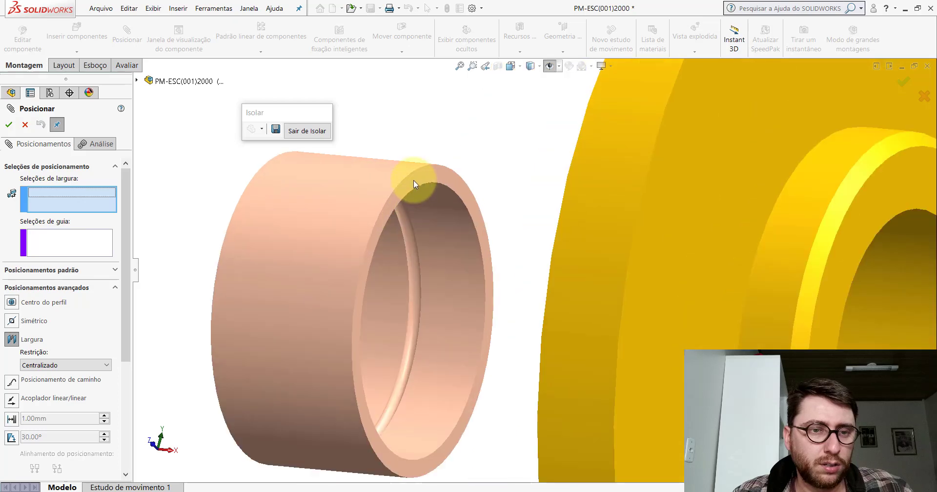
click(398, 201)
middle_drag(390, 202, 212, 191)
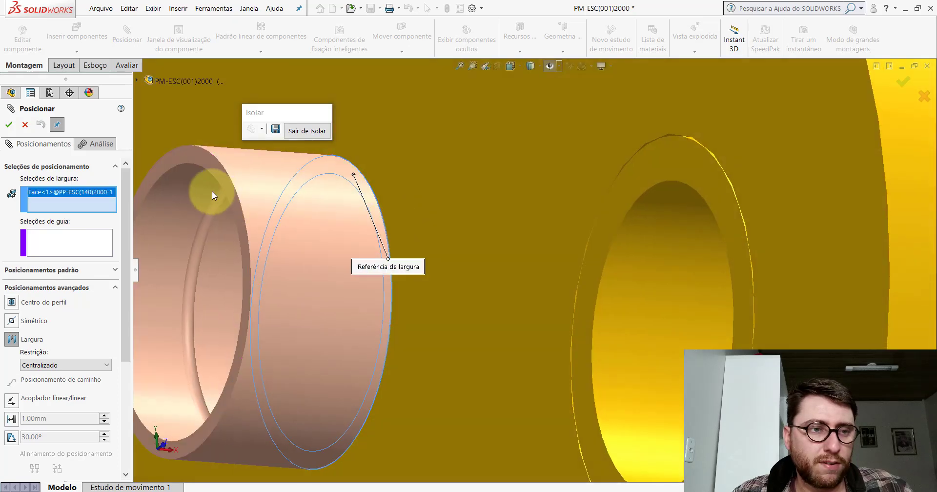
click(197, 159)
Step: Use both hole-boss side faces as guides and confirm the width mate Largura6
scroll(648, 277, up, 3)
scroll(576, 204, down, 2)
click(549, 255)
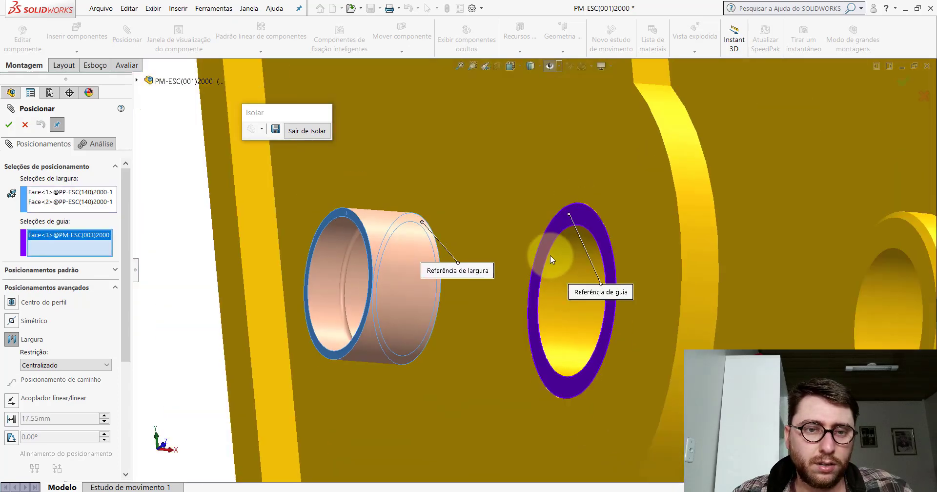
middle_drag(550, 255, 515, 227)
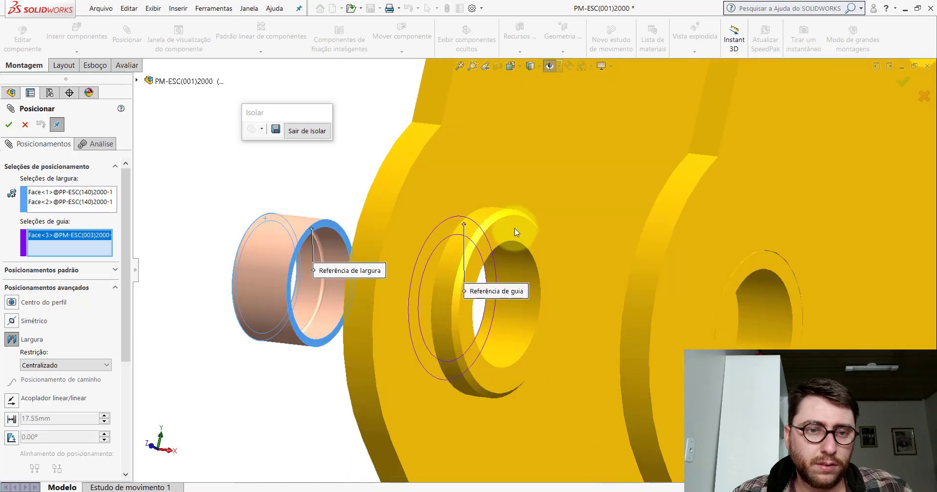
click(515, 228)
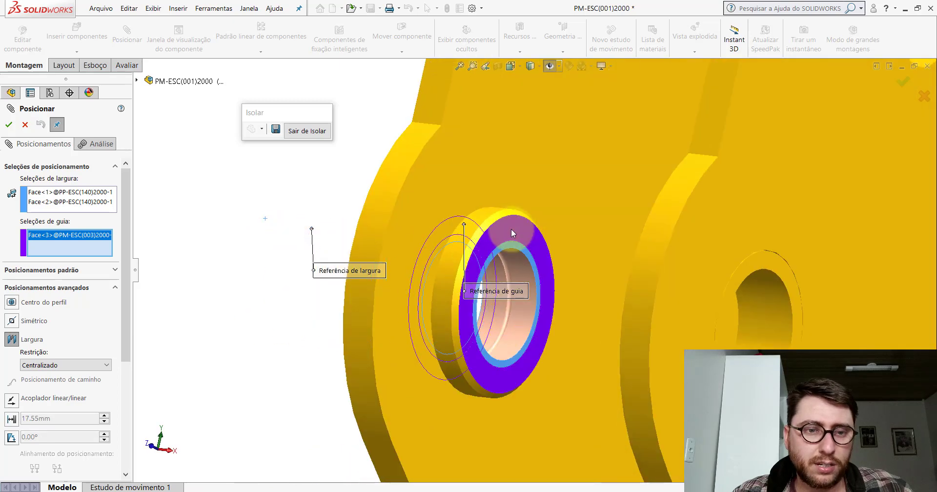
click(8, 125)
scroll(581, 286, up, 5)
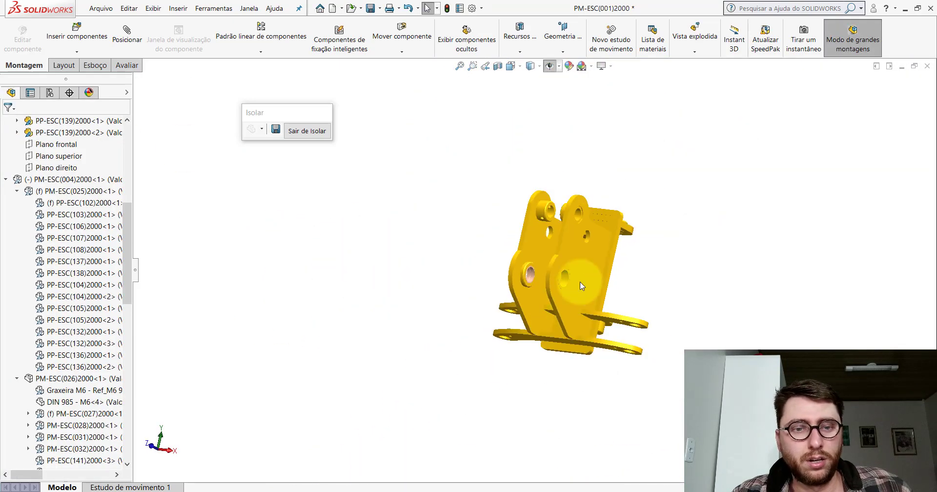
Step: Drag in a second bushing and mate it Concêntrico with the other bracket hole
scroll(581, 286, down, 5)
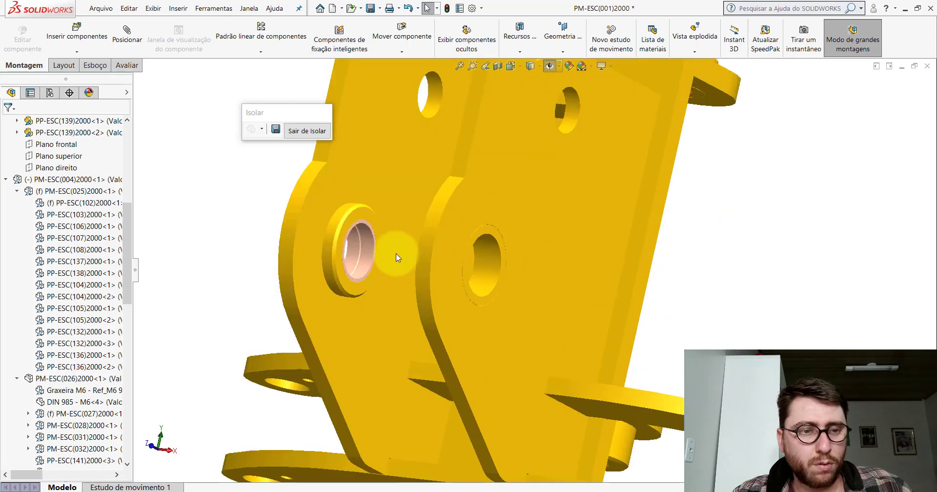
drag(366, 247, 690, 346)
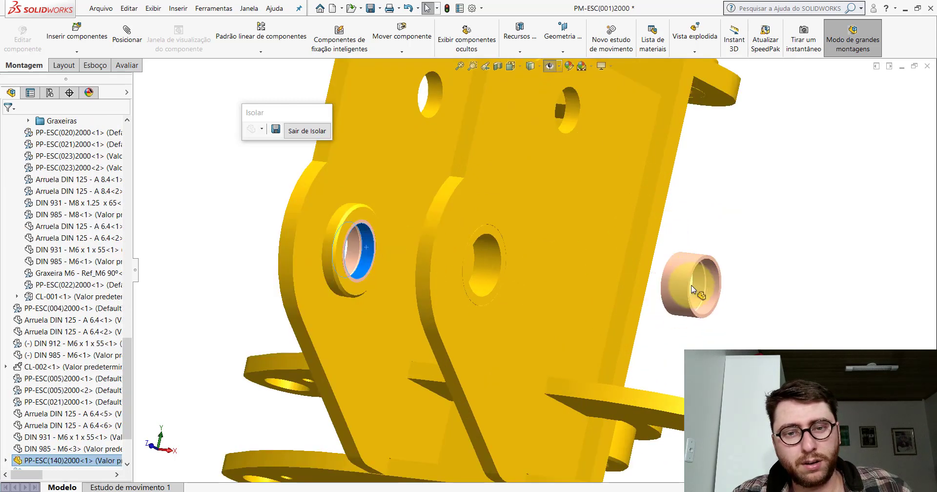
click(193, 81)
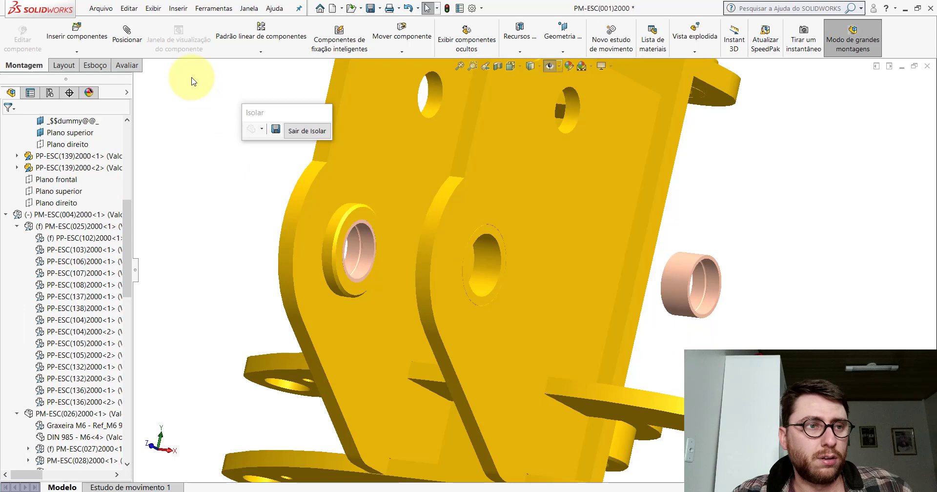
click(132, 34)
click(674, 267)
scroll(488, 253, down, 3)
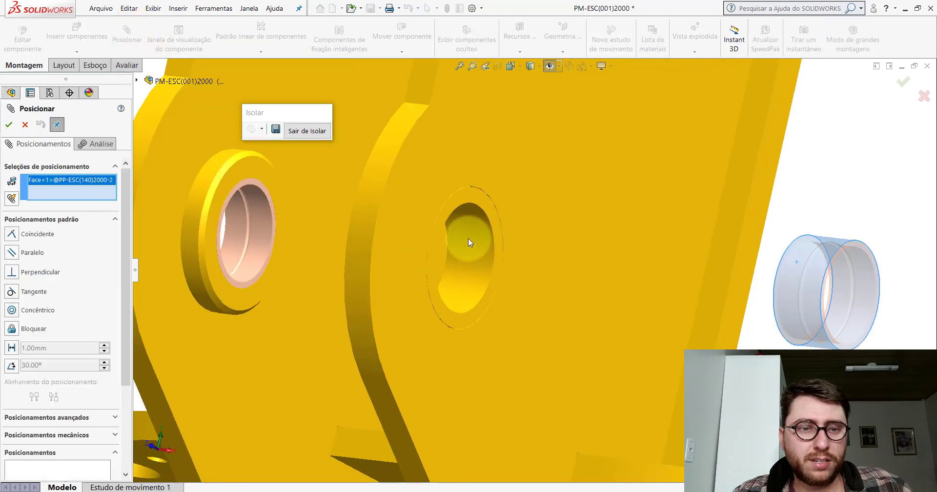
click(468, 239)
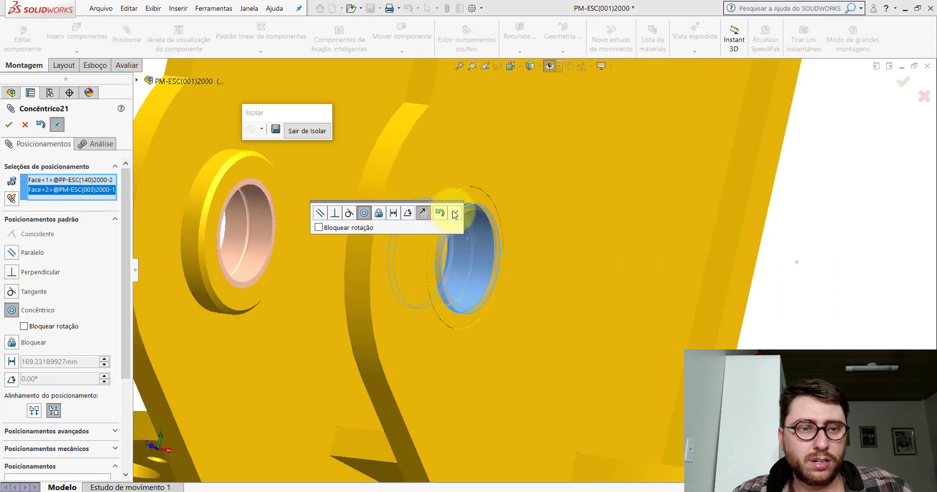
click(455, 214)
Step: Add a Paralelo mate between the bushing's front plane and the part's front plane
mouse_move(482, 229)
mouse_down()
mouse_move(613, 244)
mouse_move(548, 270)
mouse_up()
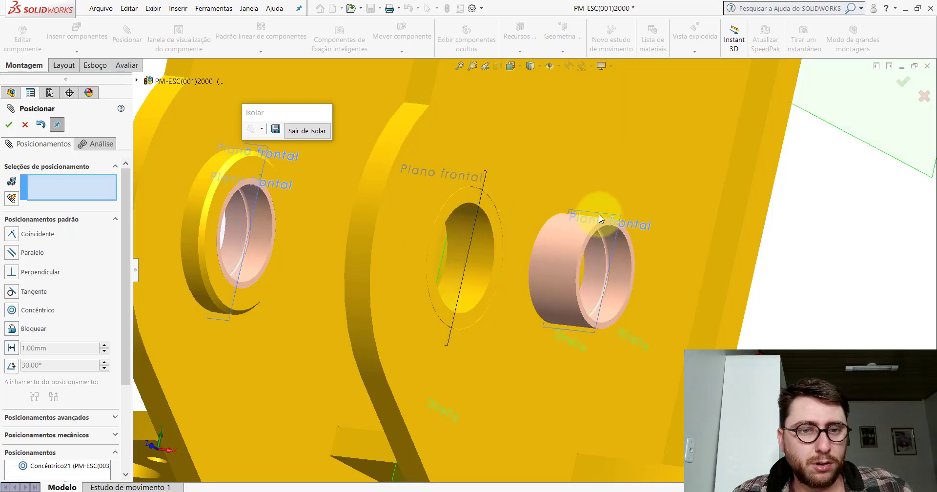
click(600, 218)
click(470, 236)
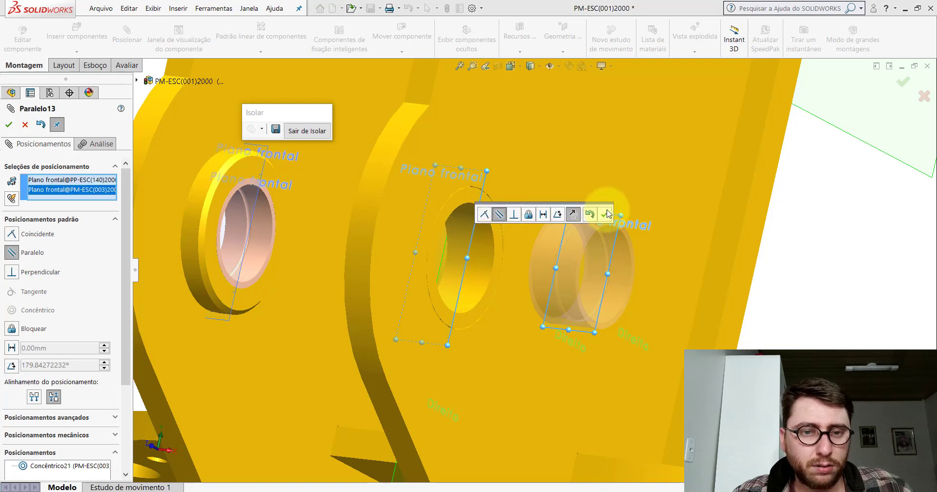
click(605, 214)
click(26, 124)
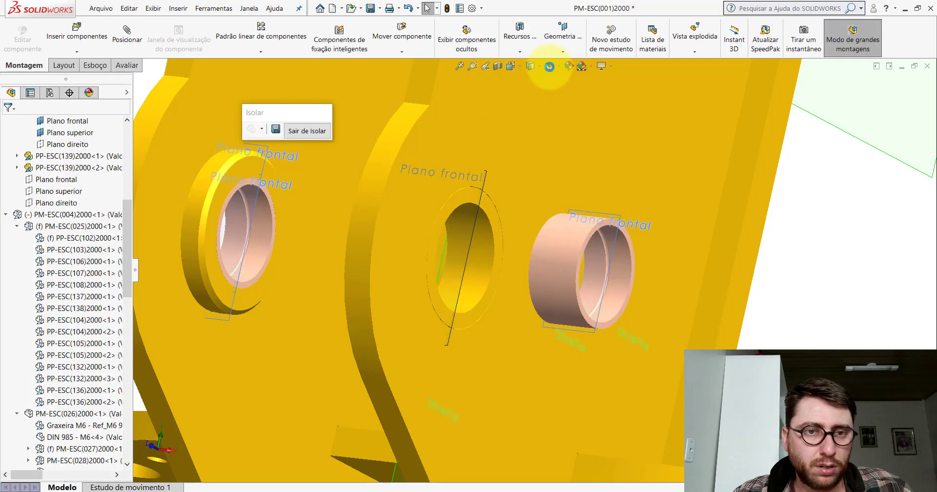
Step: Choose the advanced Largura (width) mate type for the second bushing
scroll(596, 207, down, 3)
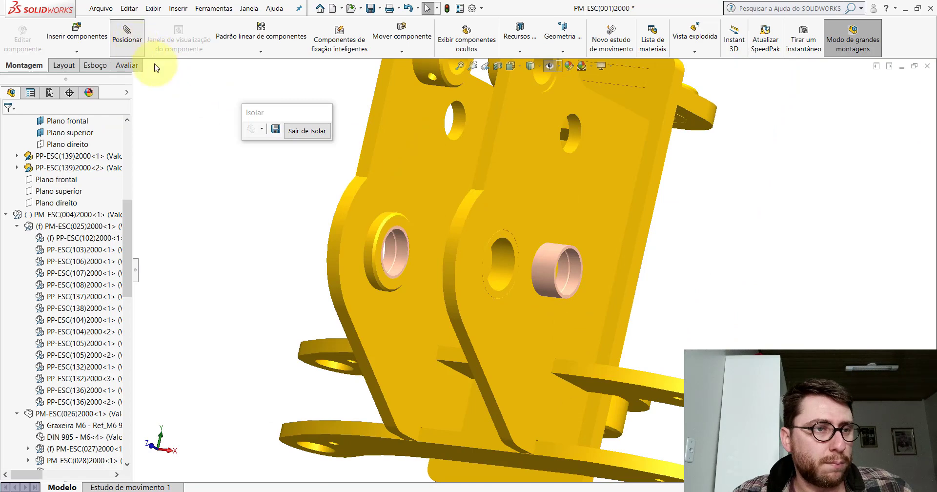
click(59, 220)
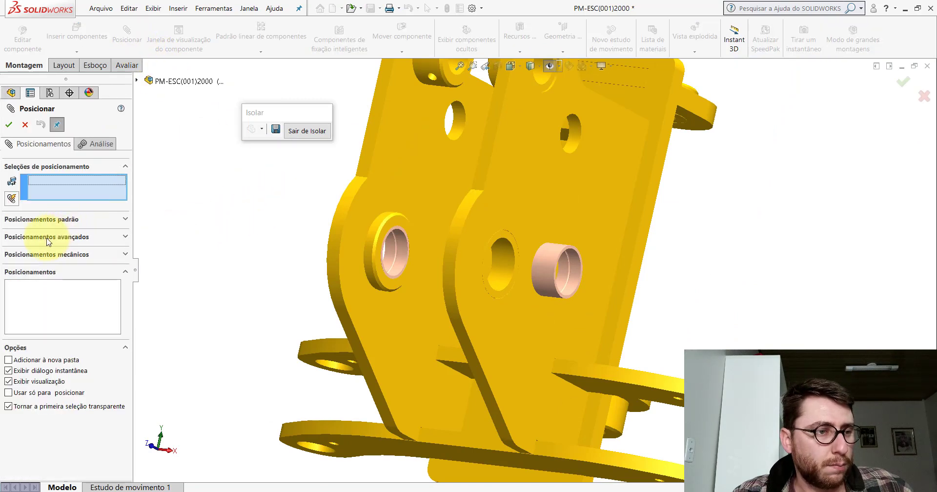
click(49, 237)
scroll(564, 257, down, 5)
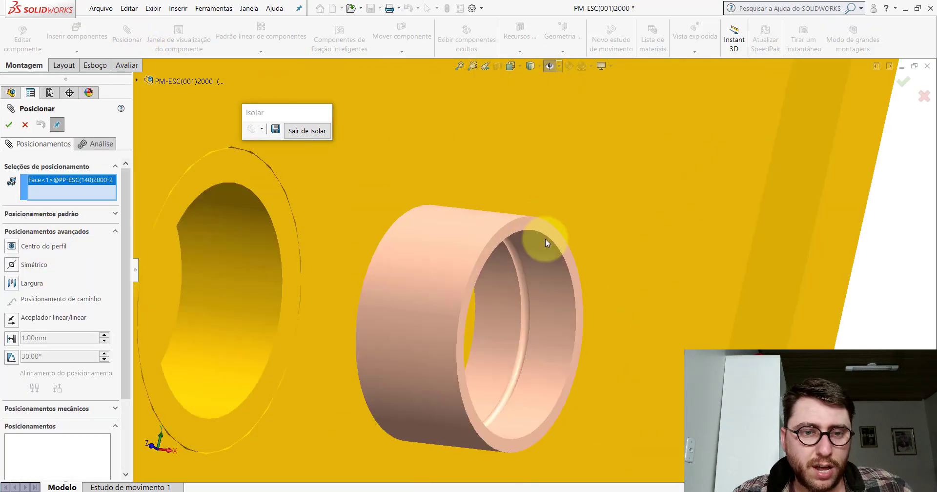
scroll(546, 239, up, 5)
middle_drag(507, 274, 243, 264)
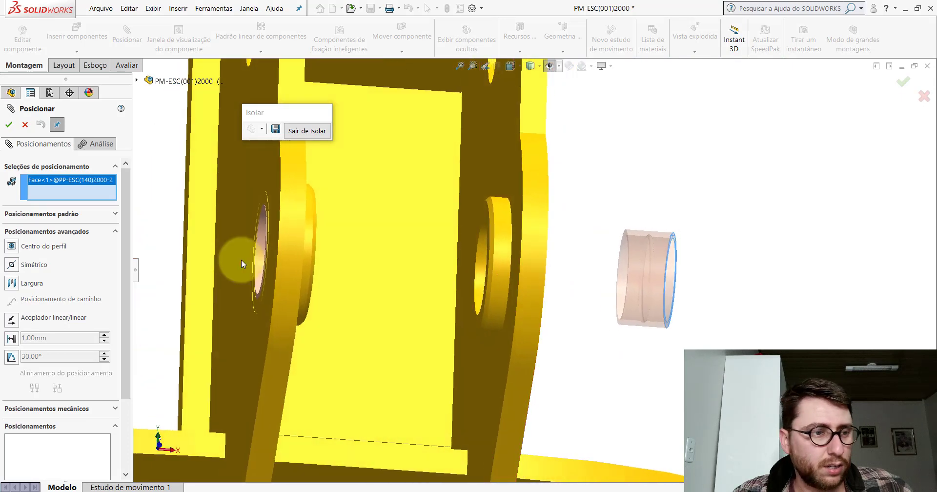
click(12, 283)
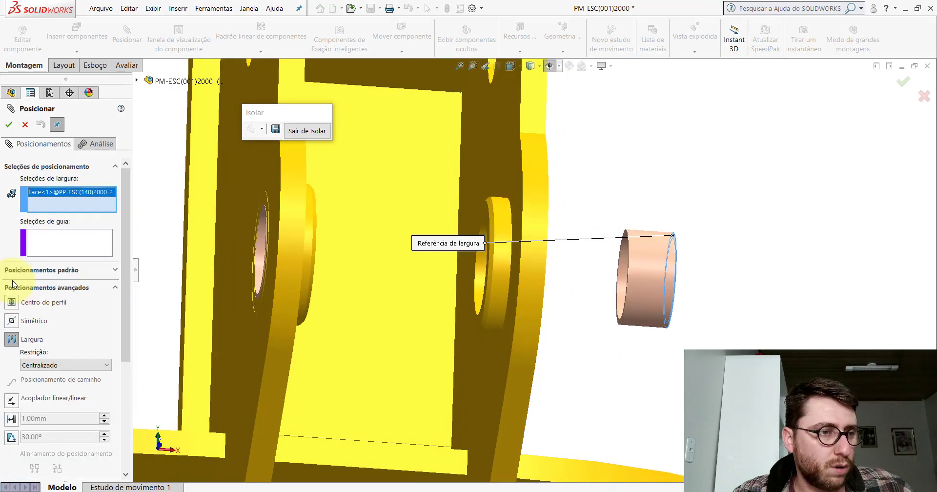
scroll(644, 251, down, 4)
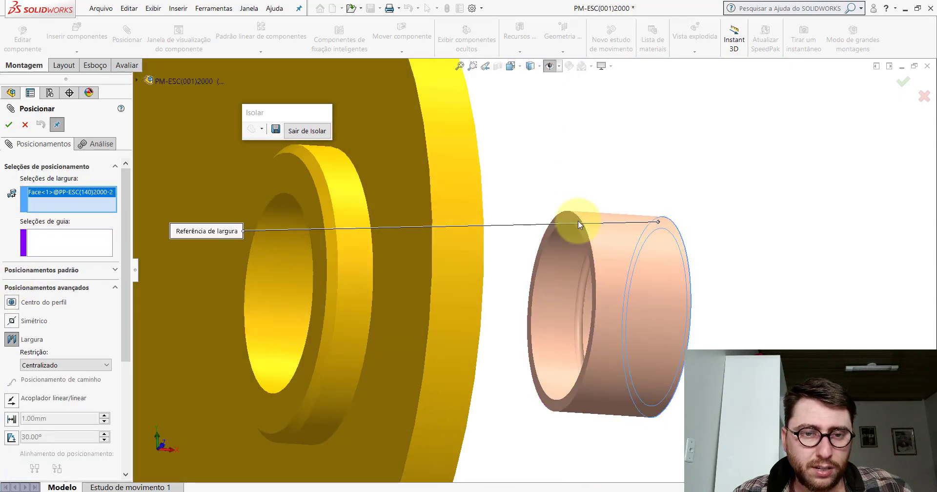
Step: Center the bushing between the hole boss's two side faces with the width mate and confirm
click(572, 222)
mouse_move(572, 222)
middle_down()
mouse_move(360, 206)
mouse_move(311, 231)
middle_up()
click(360, 206)
click(434, 211)
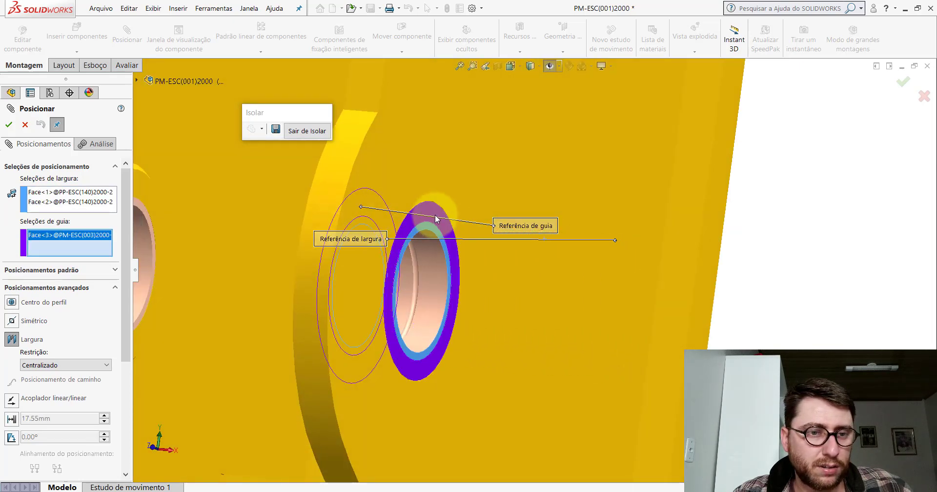
click(17, 125)
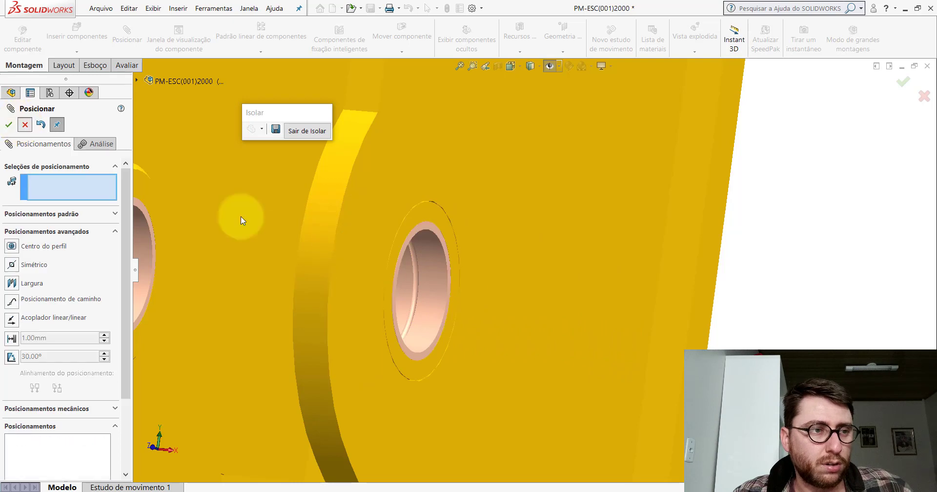
key(Escape)
scroll(479, 265, up, 5)
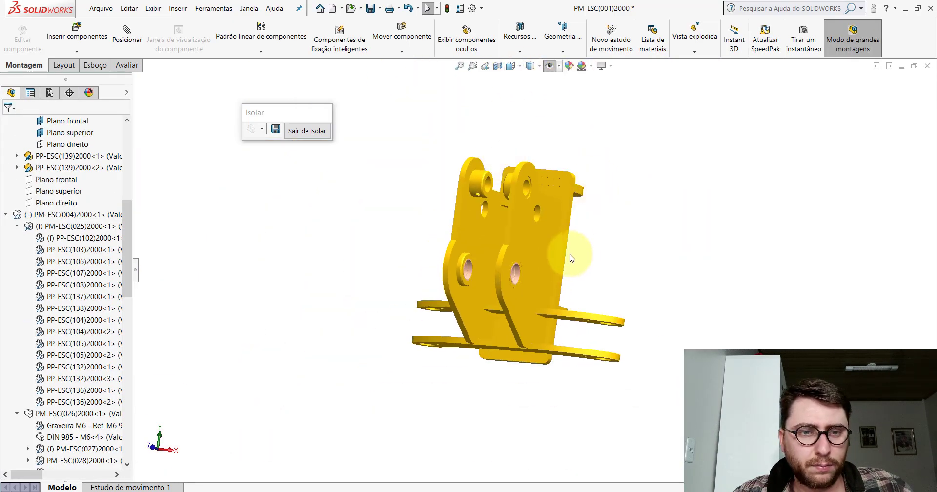
middle_drag(569, 255, 544, 303)
Step: Exit isolation to show the full backhoe assembly and orbit around the pin joint
click(305, 129)
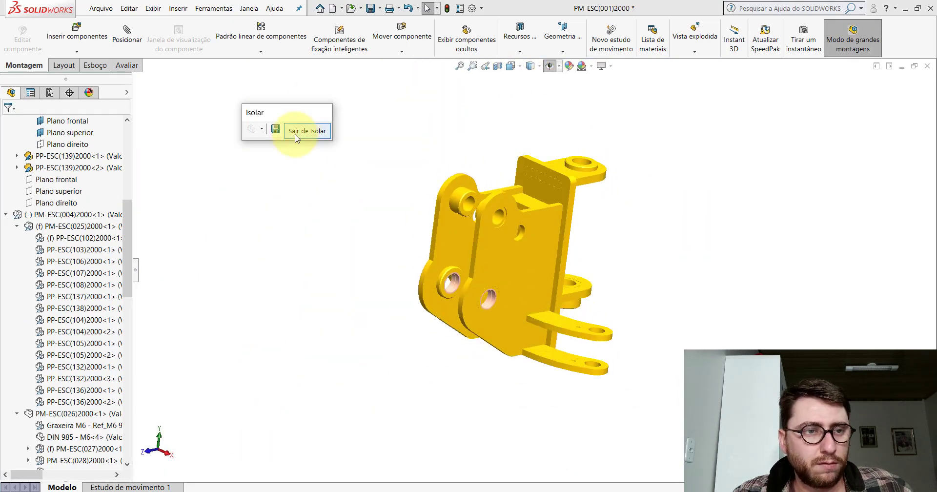
scroll(460, 305, down, 3)
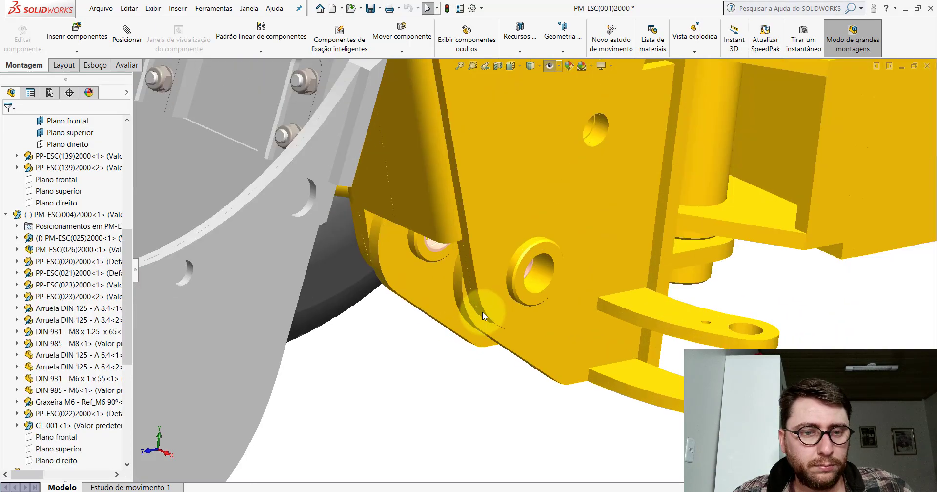
scroll(483, 312, down, 3)
mouse_move(482, 312)
middle_down()
mouse_move(542, 205)
mouse_move(482, 216)
middle_up()
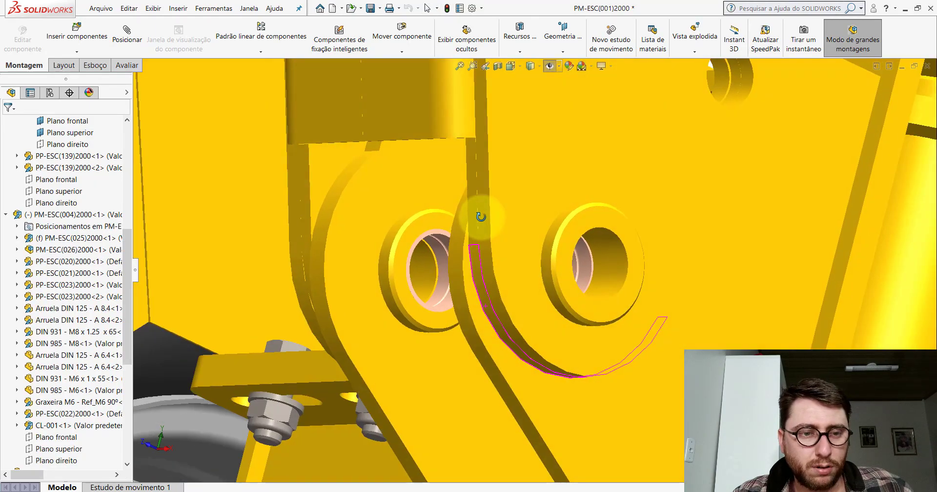
Step: Measure the bushing bore with Avaliar > Medida, reading a 31 mm diameter, then close it
click(126, 65)
click(195, 37)
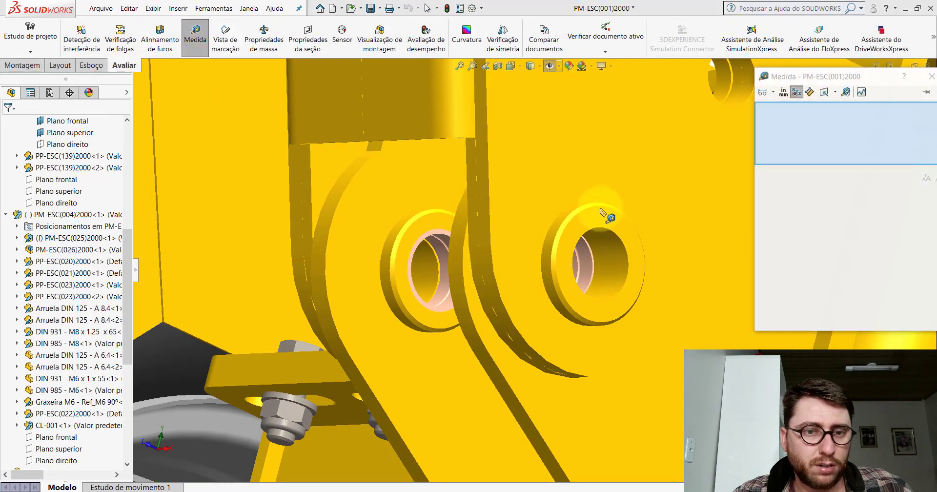
click(611, 247)
scroll(610, 247, up, 3)
scroll(610, 249, up, 3)
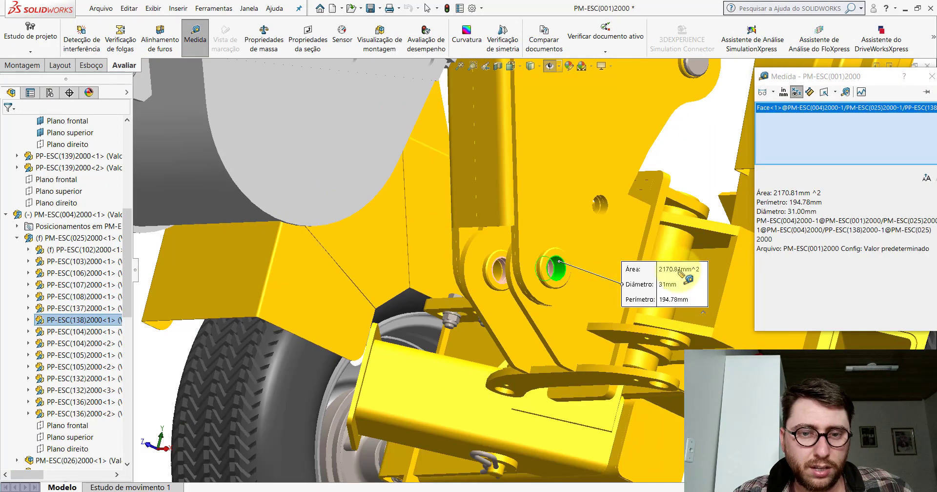
click(554, 276)
scroll(557, 278, down, 3)
click(576, 222)
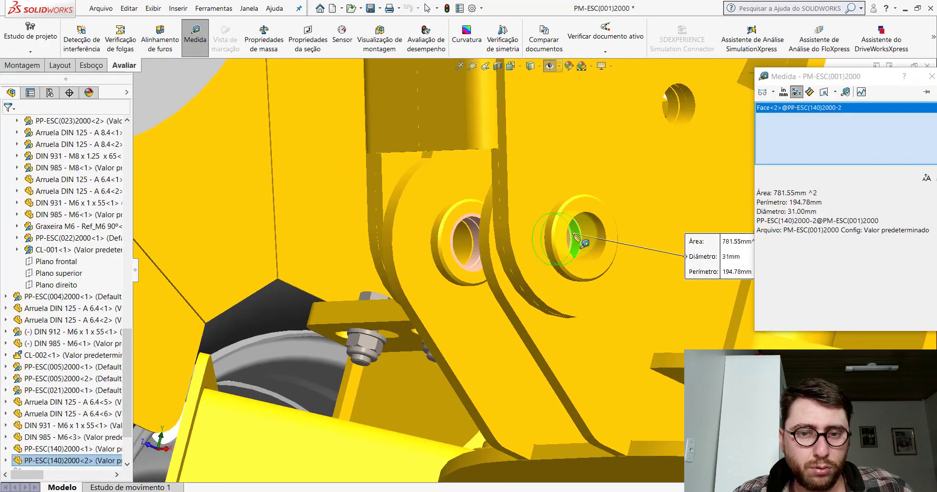
scroll(581, 254, up, 2)
scroll(584, 260, up, 3)
key(Escape)
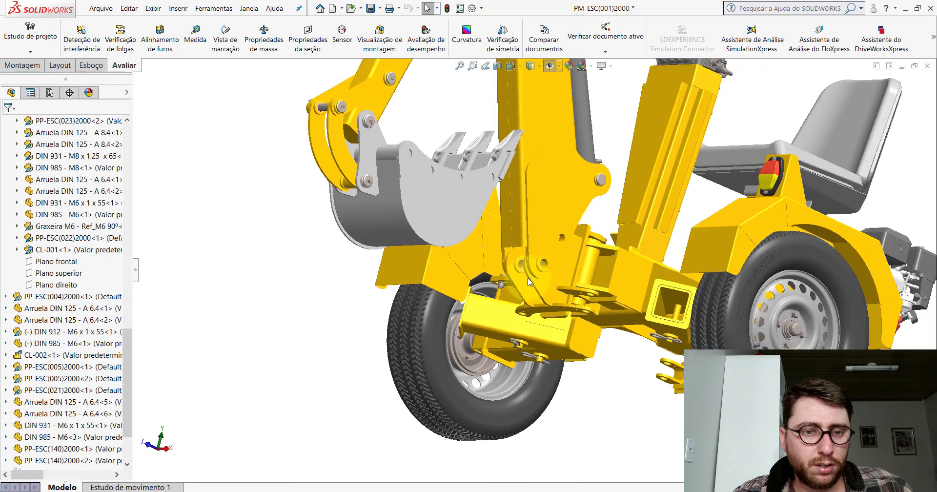
mouse_move(584, 260)
middle_down()
mouse_move(514, 375)
mouse_move(464, 434)
middle_up()
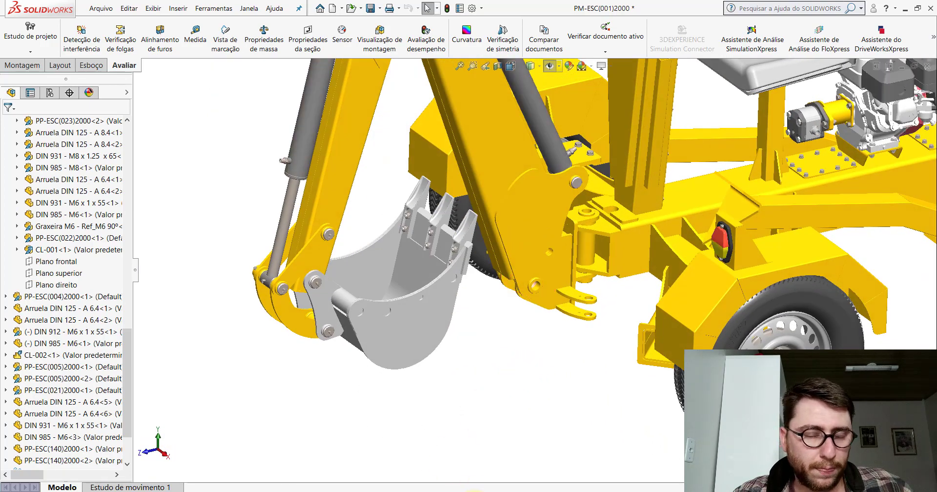
Step: Insert the part PP-ESC(006)2000 via Inserir componentes and place it beside the bracket
click(30, 63)
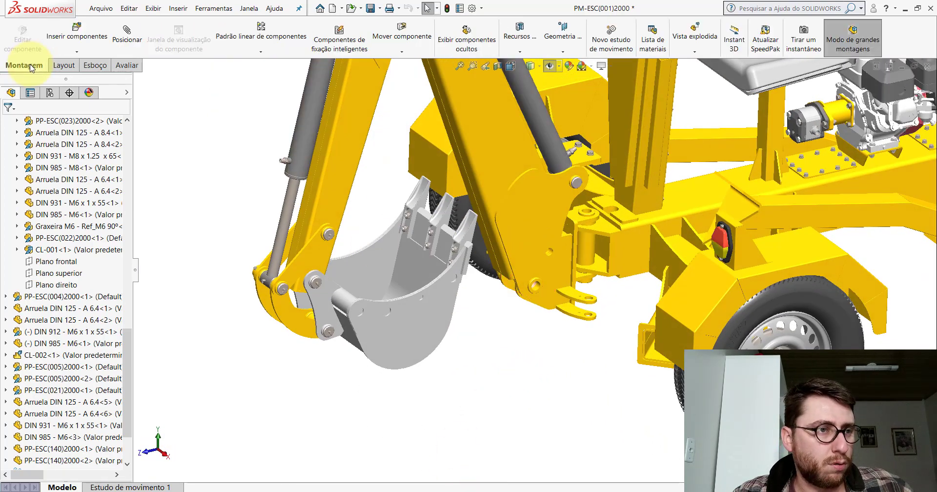
click(76, 33)
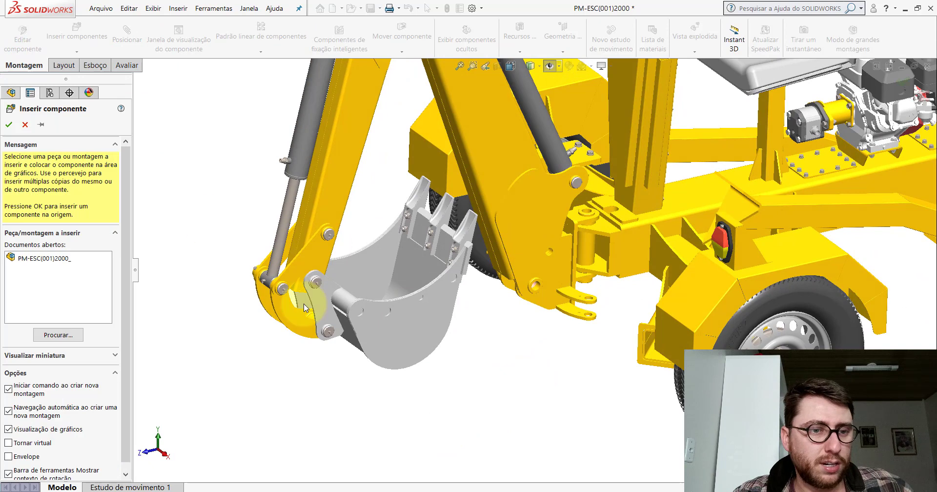
click(67, 337)
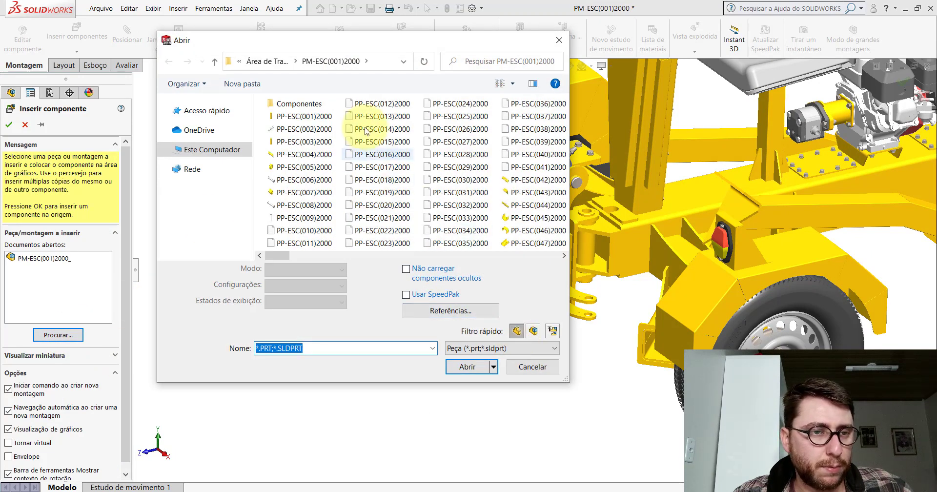
double_click(306, 179)
scroll(522, 308, down, 5)
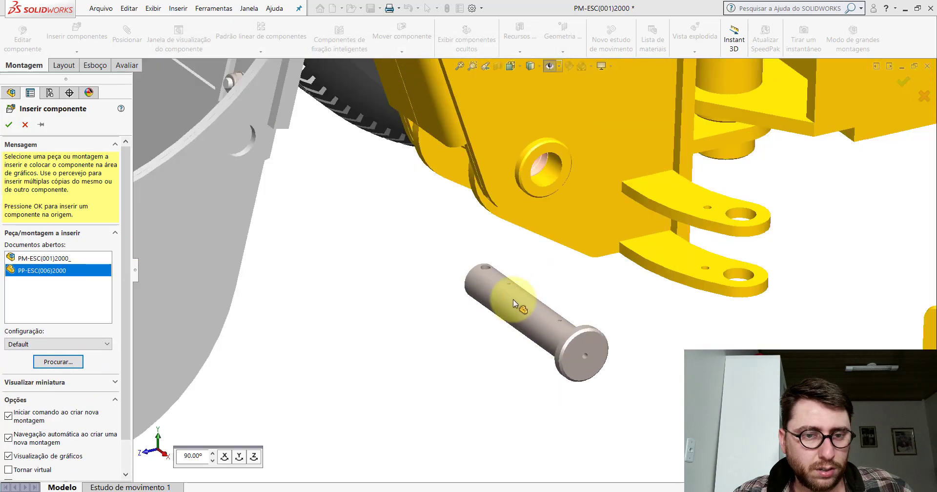
click(507, 292)
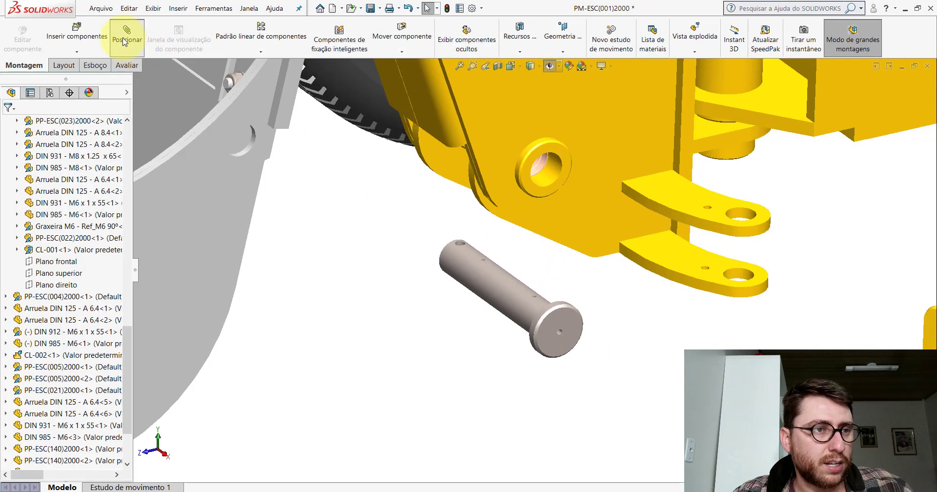
Step: Mate the pin Concêntrico with the bracket's bushing hole and slide it into the holes
click(124, 42)
click(523, 281)
scroll(556, 189, down, 3)
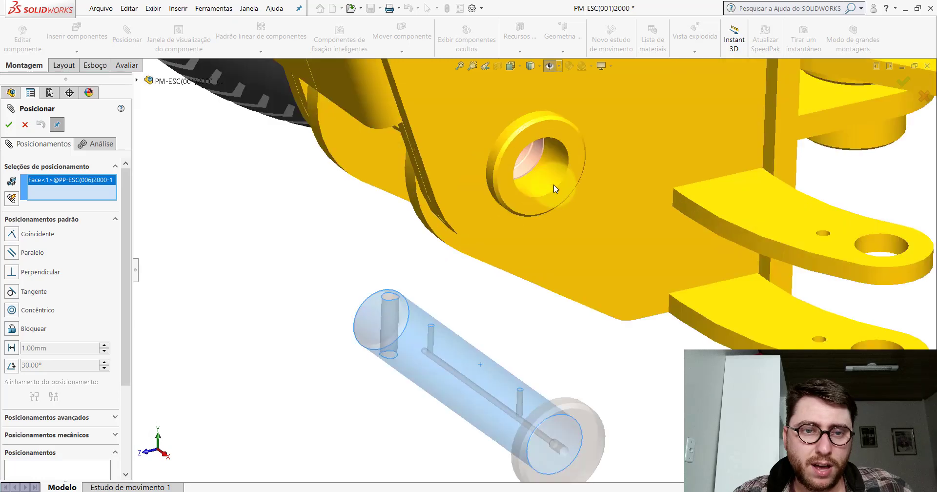
click(550, 180)
scroll(547, 175, down, 2)
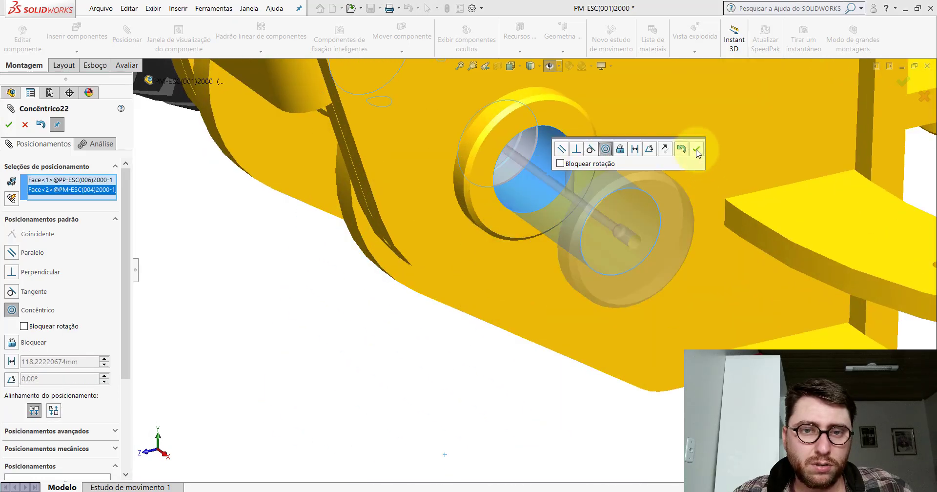
click(697, 153)
scroll(544, 268, up, 3)
mouse_move(544, 268)
middle_down()
mouse_move(512, 236)
mouse_move(619, 150)
middle_up()
scroll(459, 263, down, 3)
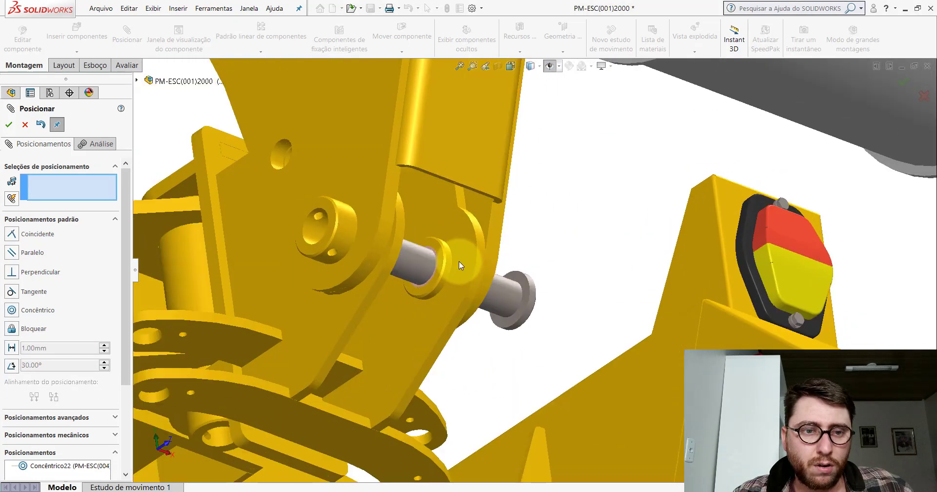
scroll(459, 265, down, 2)
drag(412, 261, 594, 313)
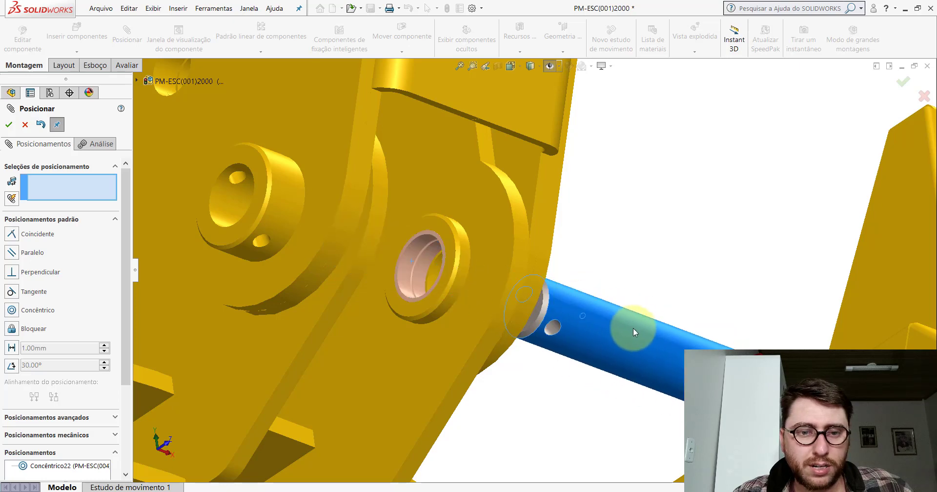
Step: Align the pin's small cross hole with the boss hole using a second Concêntrico mate
scroll(576, 346, down, 3)
scroll(540, 285, down, 2)
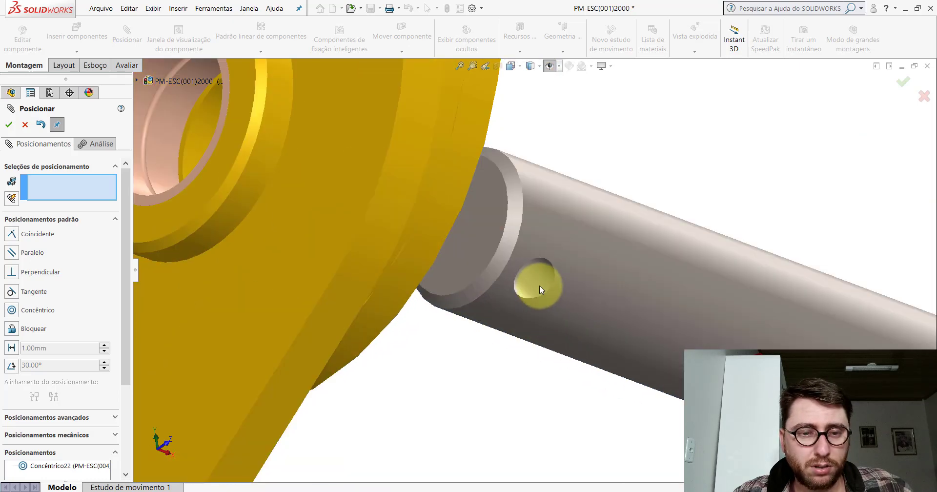
click(537, 287)
scroll(537, 290, up, 3)
scroll(414, 239, down, 3)
scroll(386, 195, down, 3)
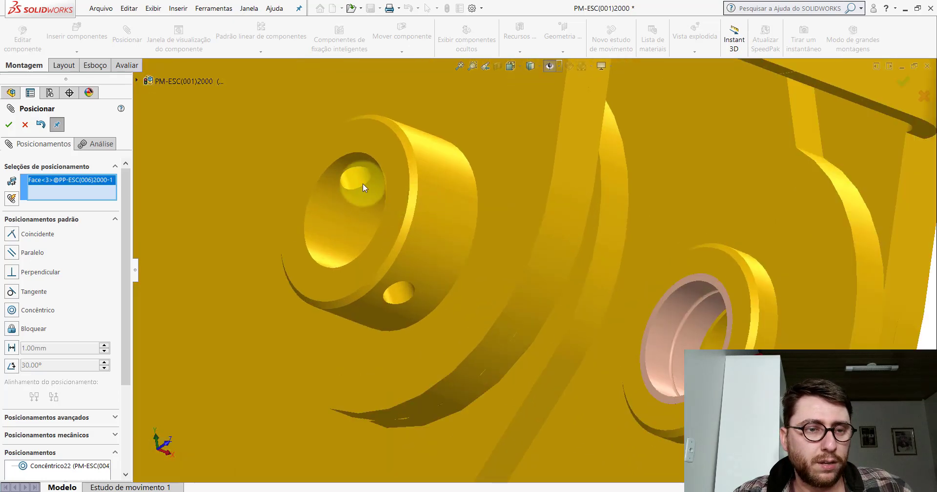
click(356, 178)
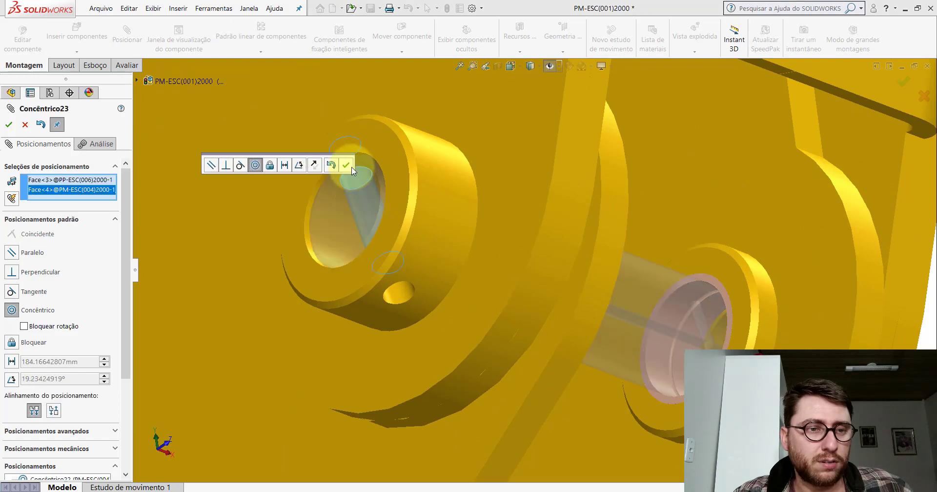
click(347, 161)
scroll(417, 226, up, 5)
key(Escape)
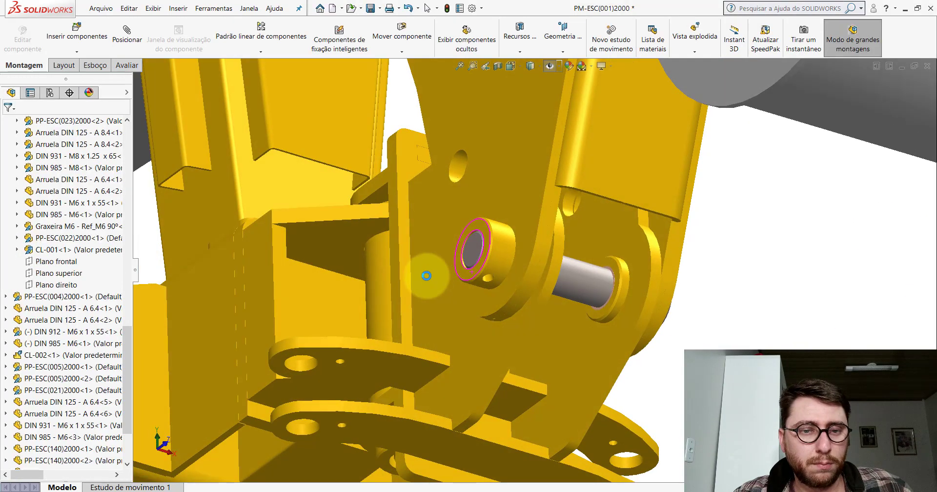
Step: Orbit so the pin lies horizontal and inspect its end disc face
mouse_move(468, 272)
middle_down()
mouse_move(468, 256)
mouse_move(402, 309)
mouse_move(372, 351)
mouse_move(543, 334)
middle_up()
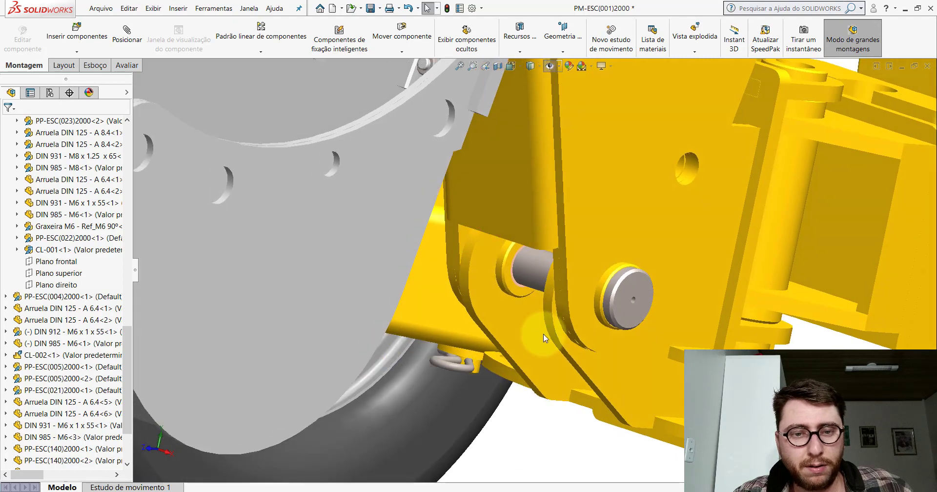
scroll(604, 283, down, 5)
mouse_move(605, 282)
middle_down()
mouse_move(646, 229)
mouse_move(652, 234)
mouse_move(600, 274)
mouse_move(535, 299)
mouse_move(484, 274)
mouse_move(503, 266)
mouse_move(444, 281)
mouse_move(518, 130)
mouse_move(481, 151)
middle_up()
click(647, 229)
scroll(585, 286, up, 5)
key(Escape)
Step: Swing the plate and its arm about the pin several times to check free rotation
scroll(512, 268, down, 3)
click(518, 130)
mouse_move(482, 152)
mouse_down()
mouse_move(450, 184)
mouse_move(496, 150)
mouse_move(530, 141)
mouse_move(484, 154)
mouse_move(468, 178)
mouse_move(526, 150)
mouse_move(485, 262)
mouse_up()
key(Escape)
scroll(485, 262, down, 5)
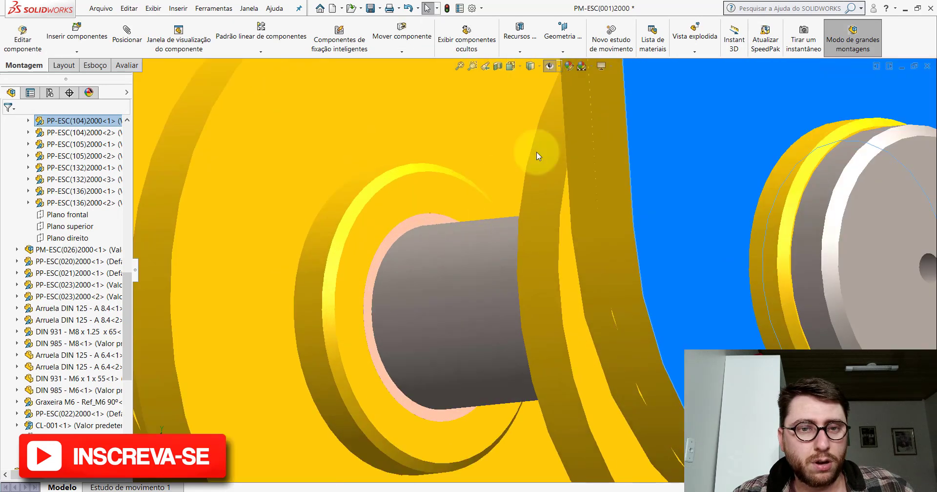
mouse_move(634, 92)
mouse_down()
mouse_move(582, 113)
mouse_move(529, 166)
mouse_move(572, 117)
mouse_move(683, 85)
mouse_up()
key(Escape)
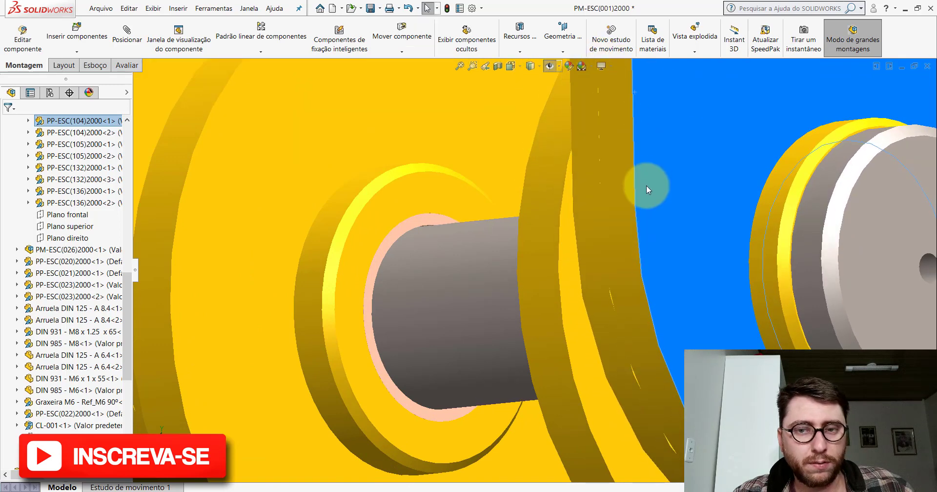
scroll(646, 187, up, 5)
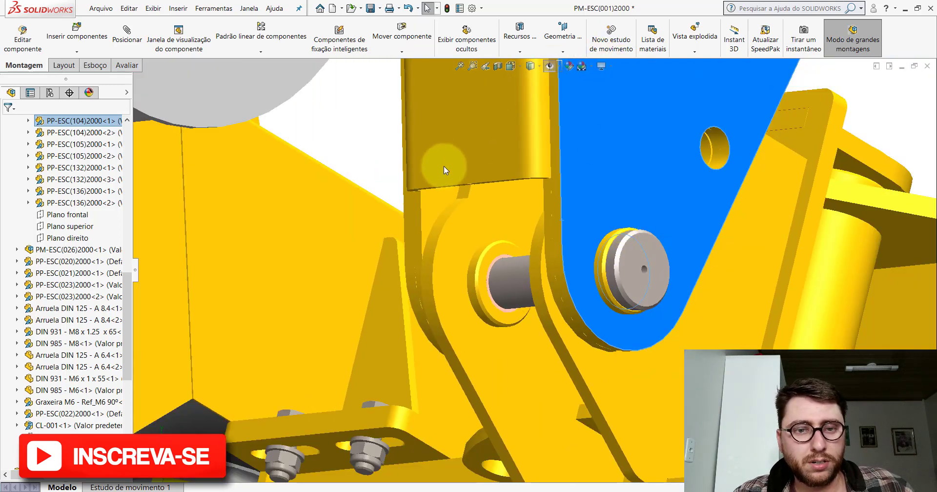
click(377, 146)
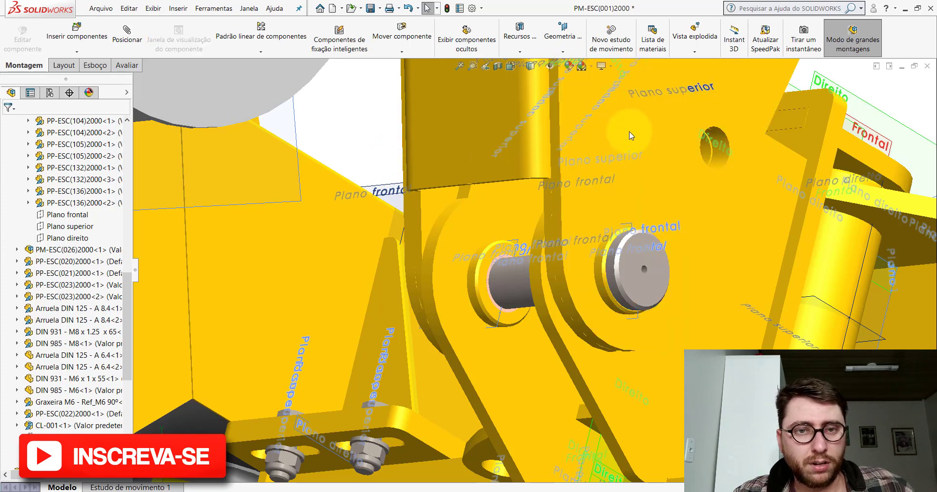
mouse_move(630, 136)
mouse_down()
mouse_move(572, 176)
mouse_move(614, 138)
mouse_move(660, 131)
mouse_up()
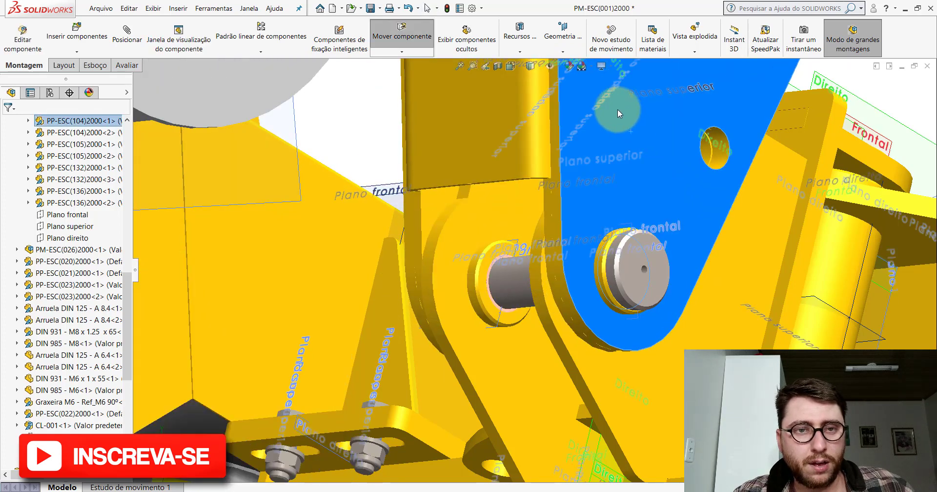
key(Escape)
Step: Rotate the upper arm about its pin, then inspect the pin from a frontal view
click(552, 68)
click(419, 128)
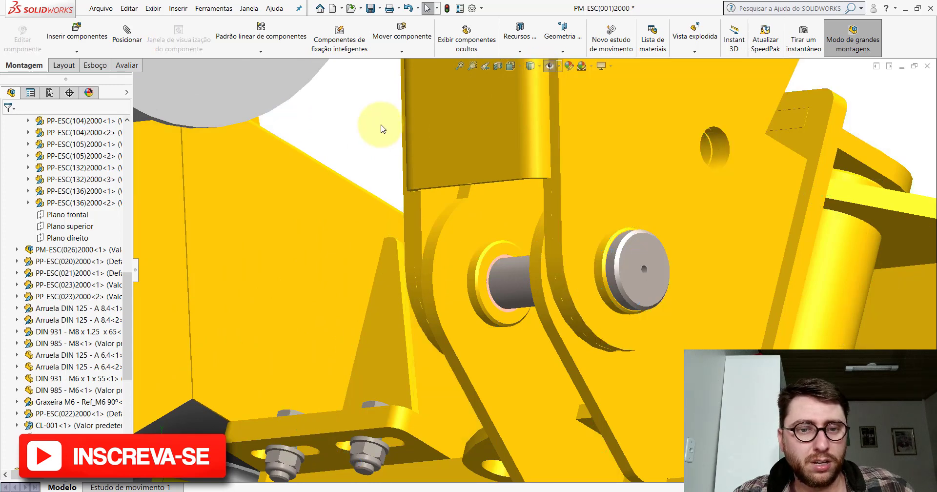
middle_drag(377, 126, 578, 274)
scroll(578, 274, down, 3)
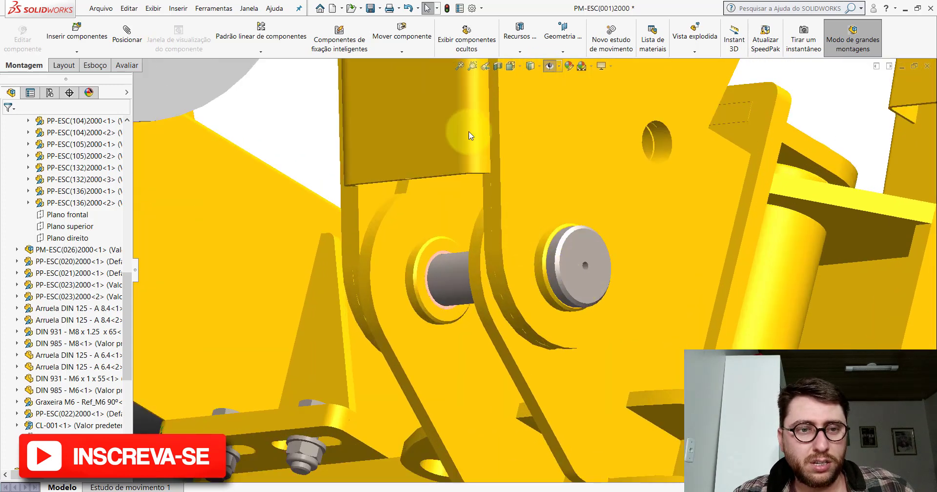
drag(449, 266, 400, 143)
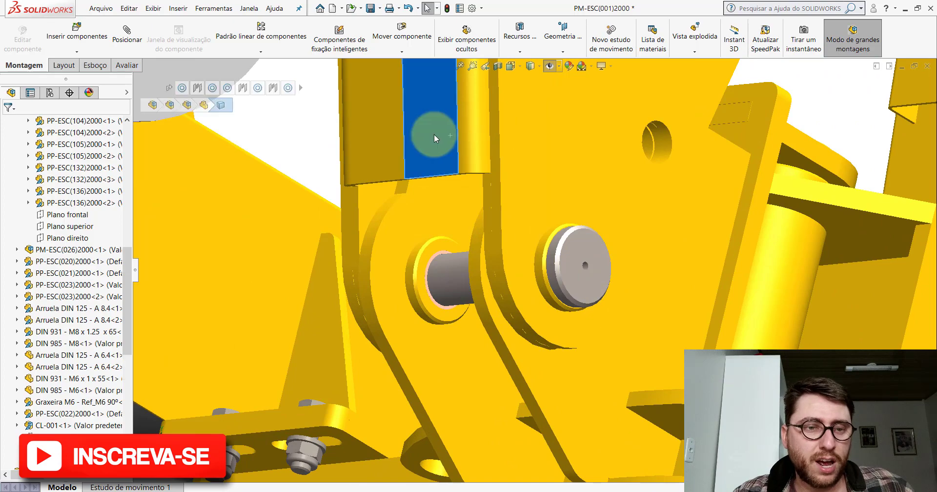
middle_drag(503, 216, 347, 270)
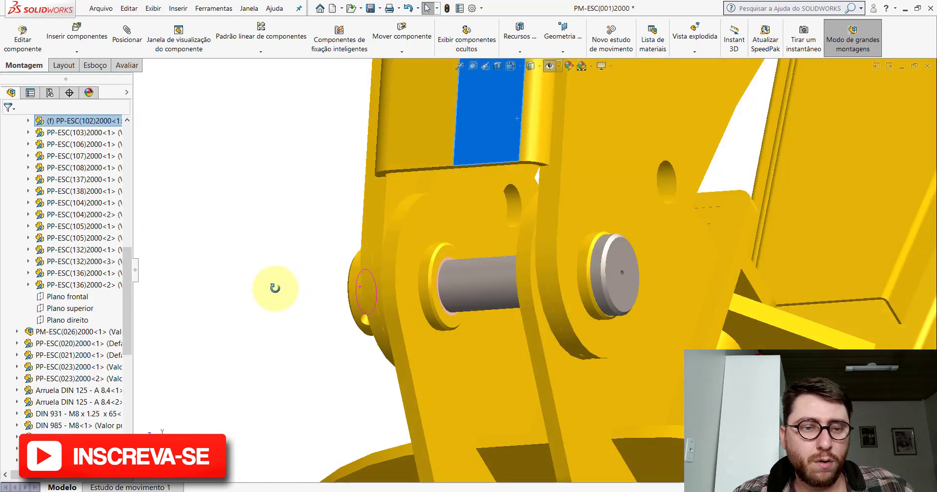
middle_drag(353, 288, 433, 272)
scroll(464, 268, down, 5)
scroll(464, 263, down, 3)
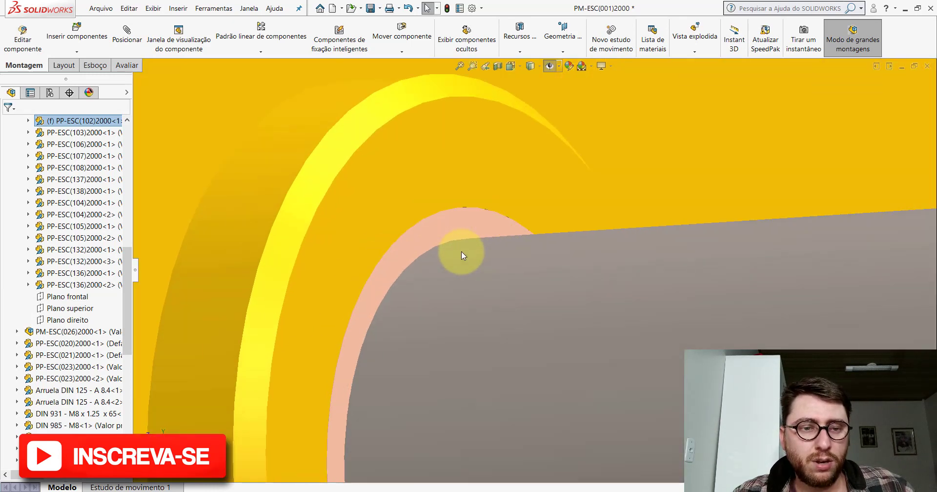
click(468, 263)
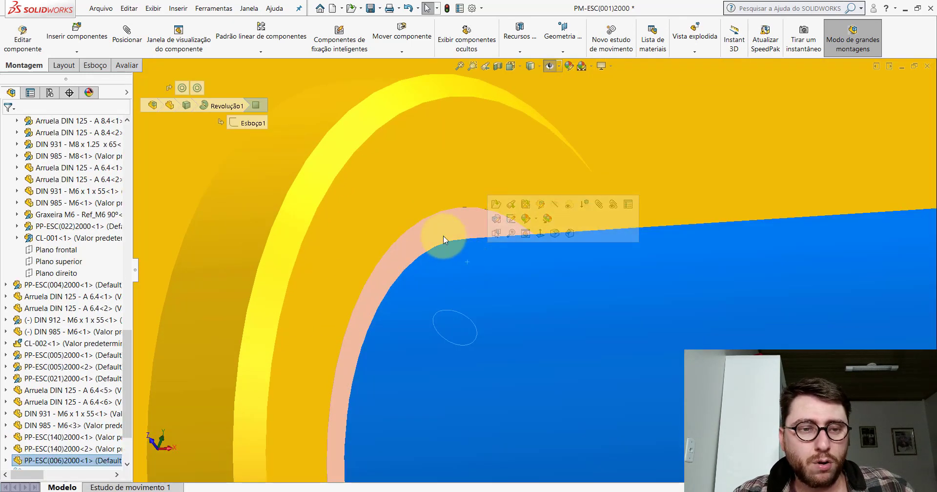
scroll(469, 267, up, 5)
key(Escape)
scroll(486, 285, up, 3)
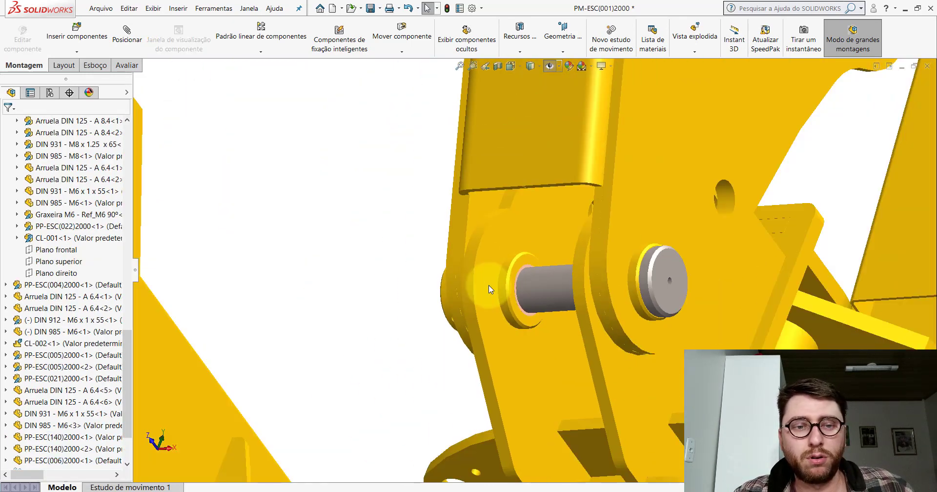
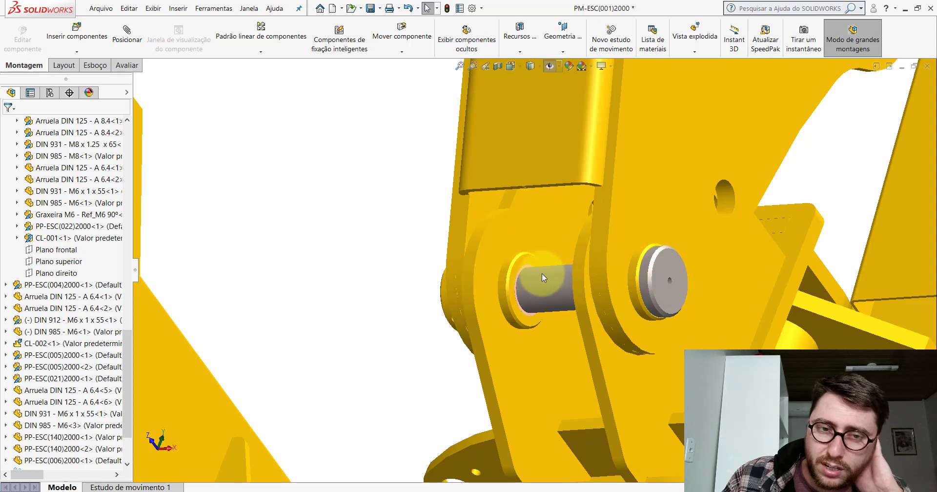
Step: Show reference planes across the backhoe assembly and select the pin's front plane
click(562, 69)
click(552, 65)
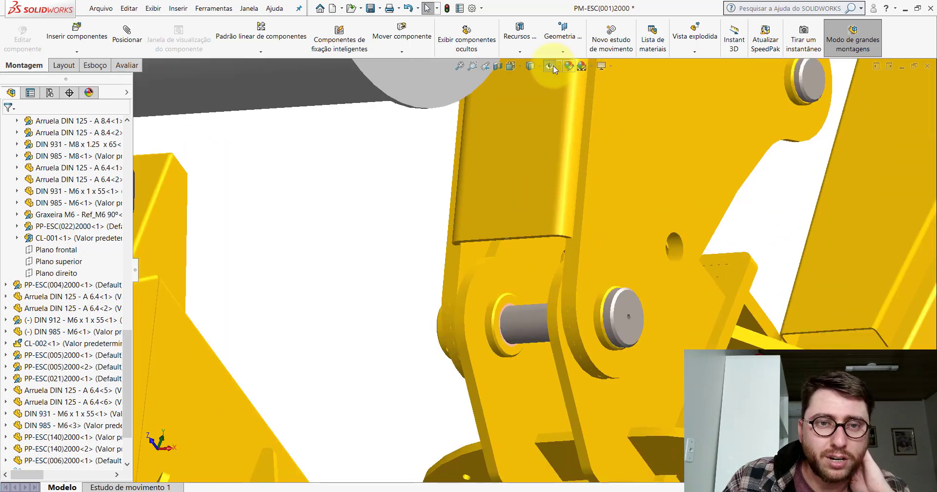
click(552, 66)
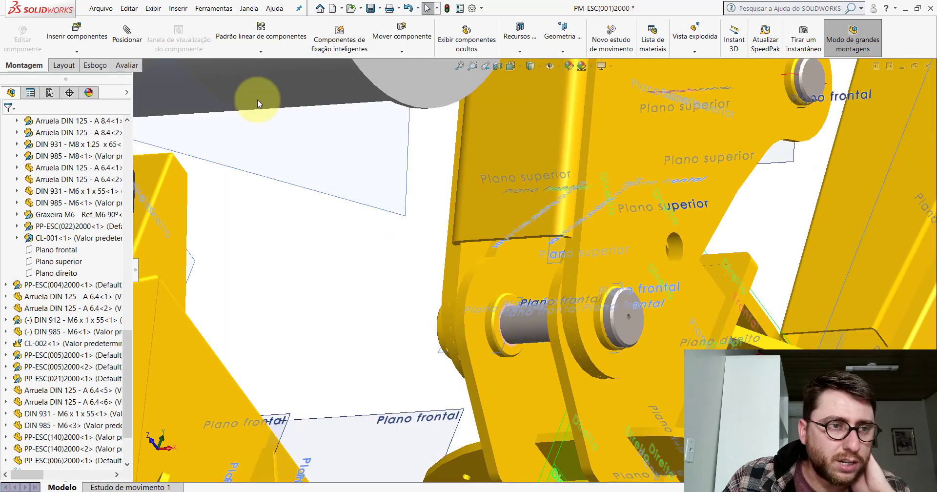
scroll(546, 266, down, 3)
scroll(597, 268, down, 3)
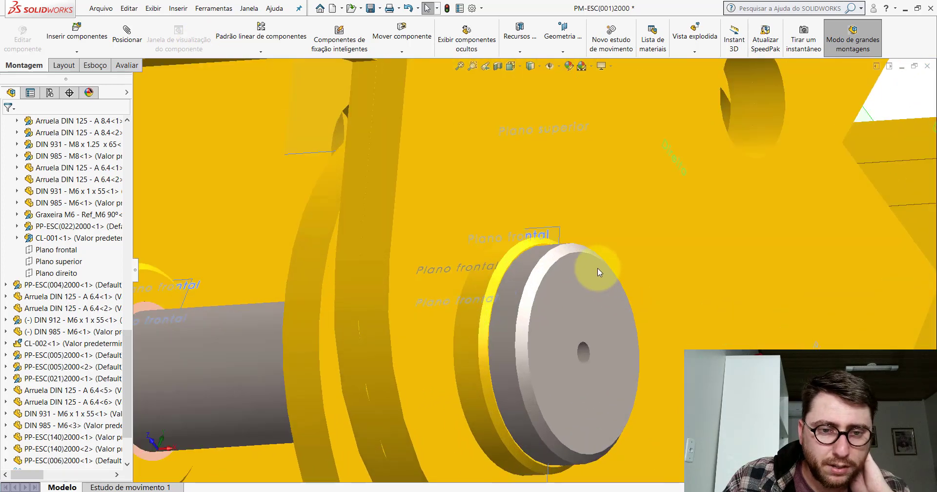
click(560, 234)
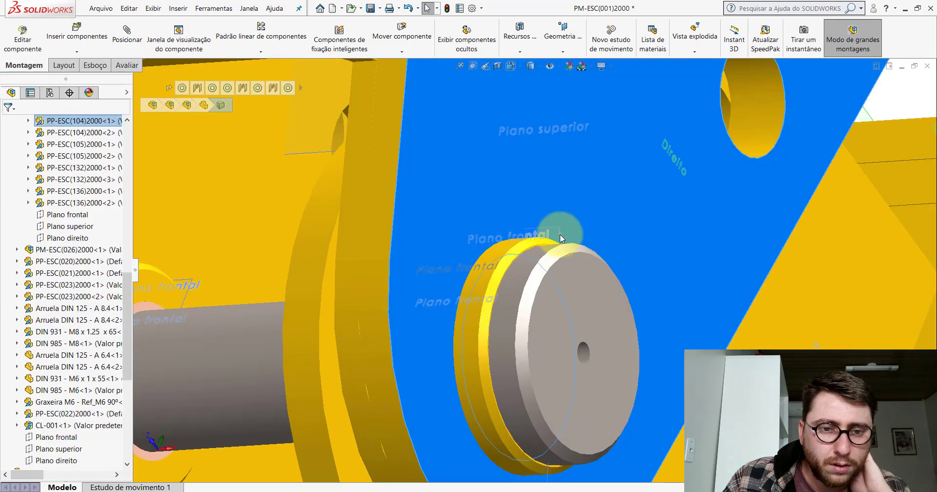
Step: Orbit around the pin head, try a Section View, then cancel it
scroll(587, 280, up, 2)
mouse_move(587, 284)
middle_down()
mouse_move(545, 345)
mouse_move(542, 260)
middle_up()
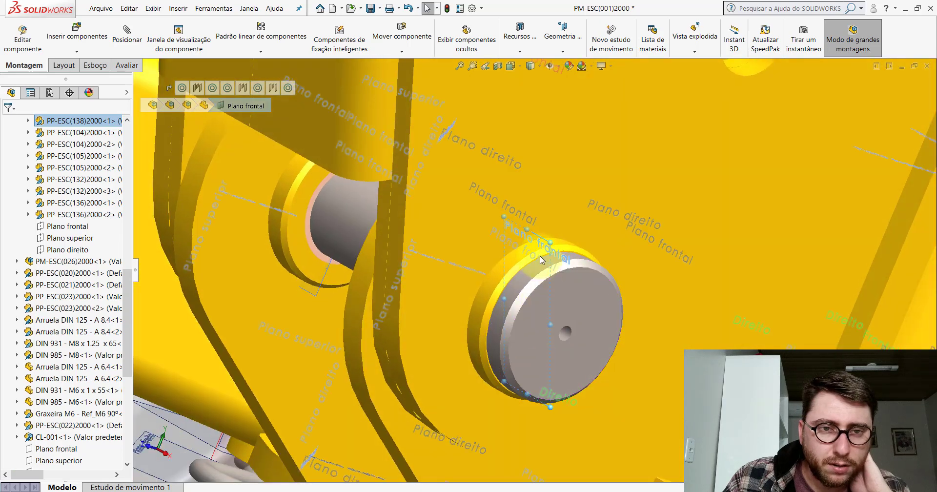
click(497, 70)
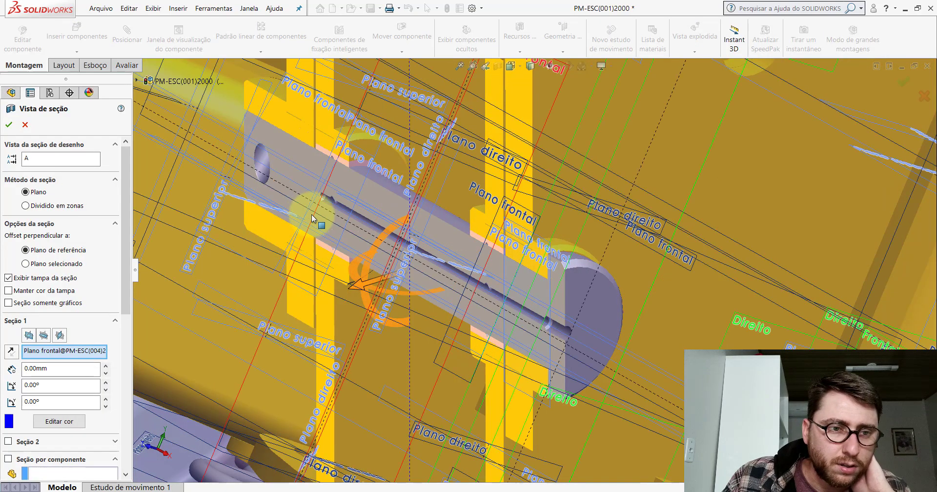
click(25, 125)
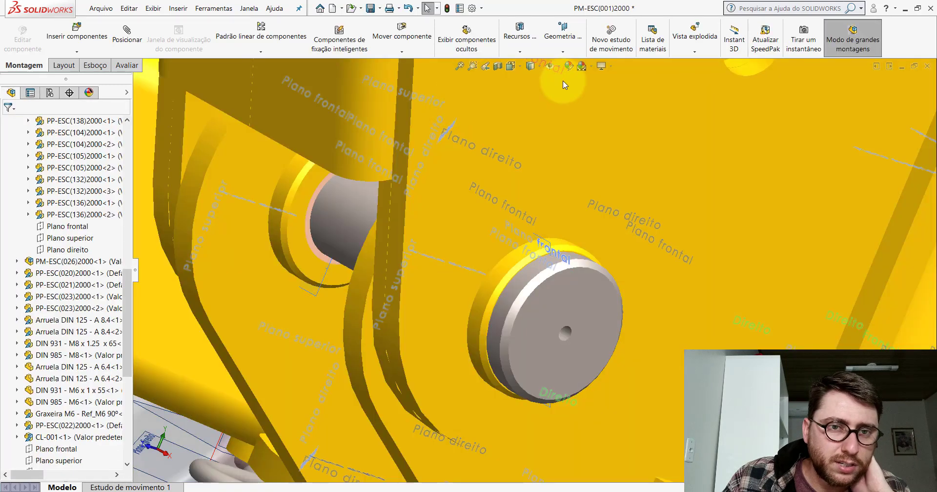
Step: Hide the reference planes, show them again, and select the pin's end face
click(550, 66)
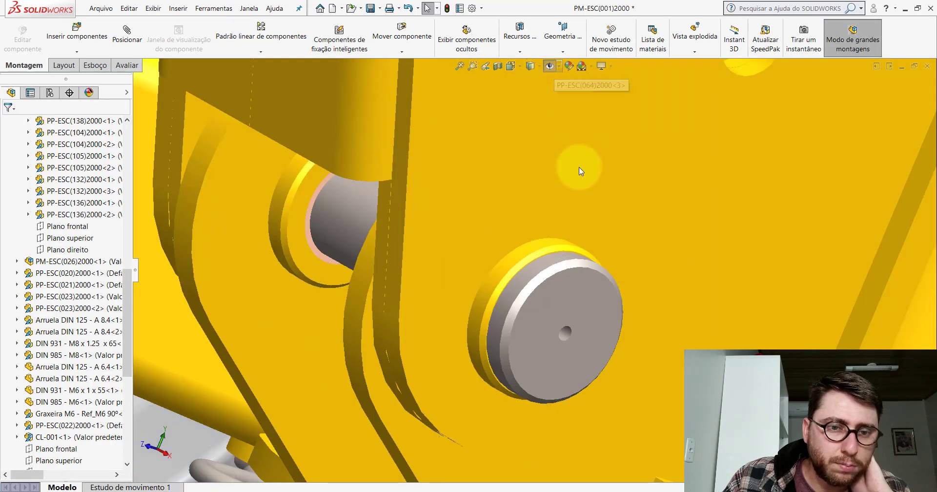
scroll(449, 286, up, 5)
scroll(566, 310, down, 2)
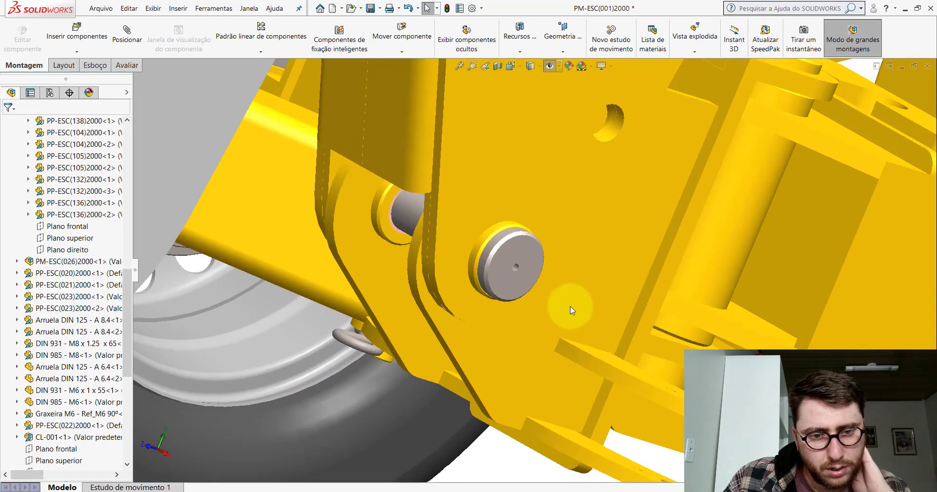
scroll(538, 275, down, 2)
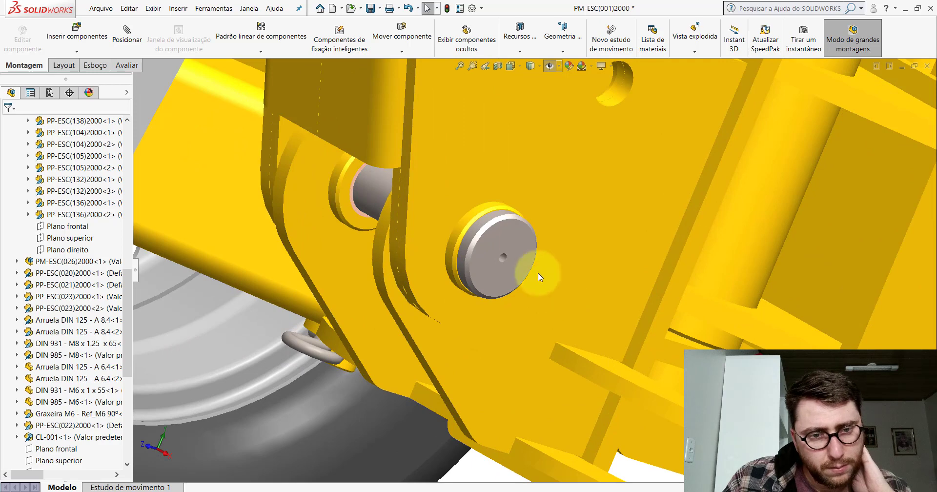
click(550, 67)
scroll(526, 260, down, 3)
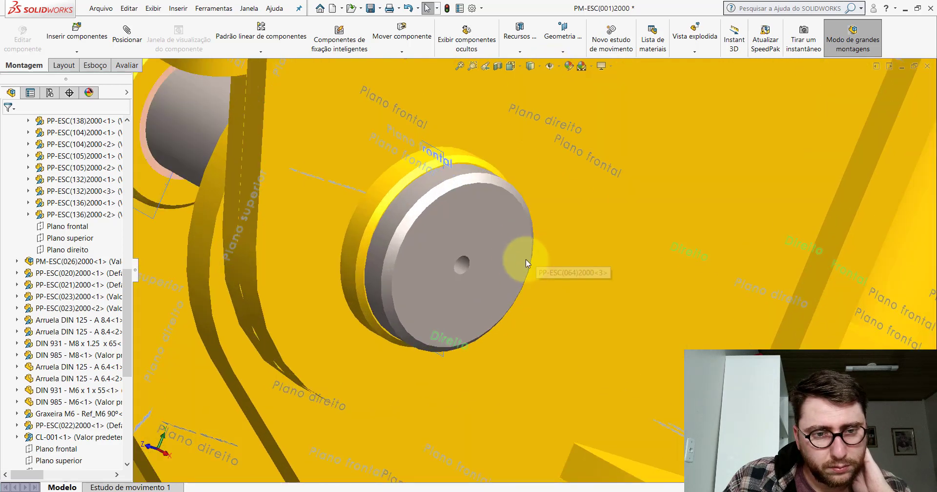
click(503, 247)
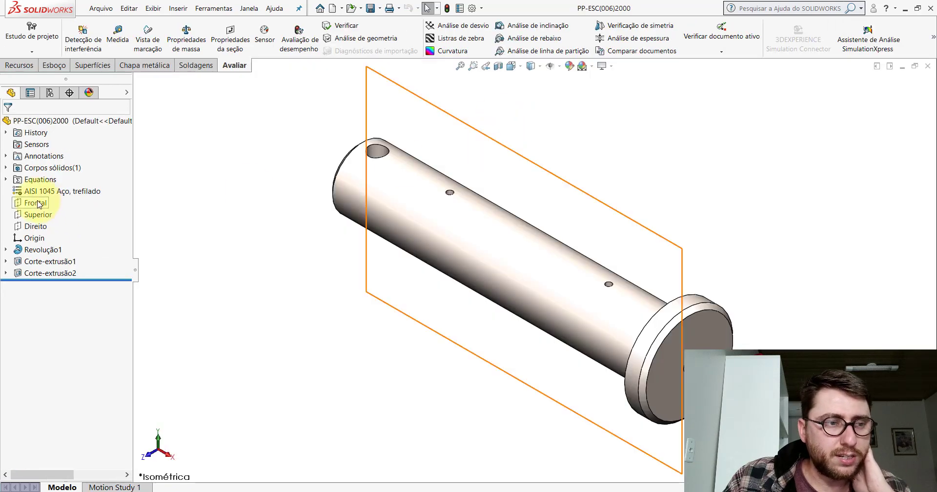
Step: Show the Frontal plane in PP-ESC(006)2000, then close the part to return to the assembly
click(38, 204)
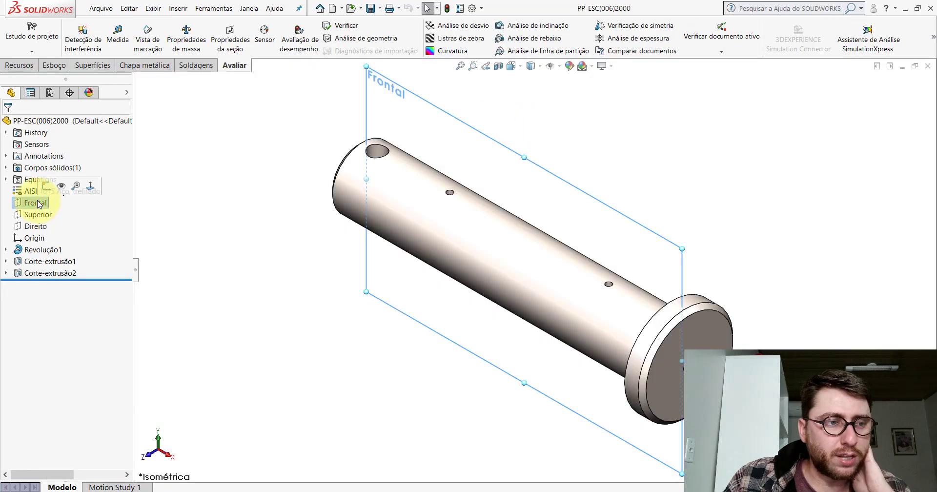
click(401, 89)
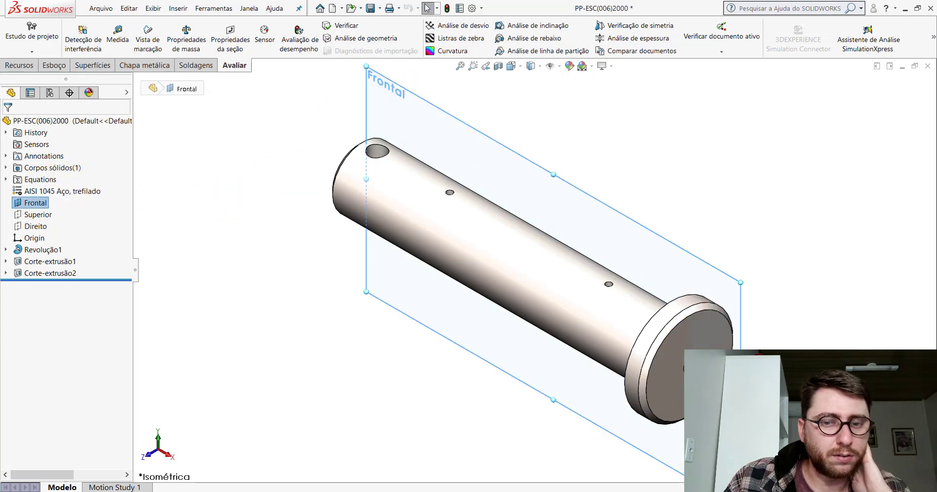
key(f)
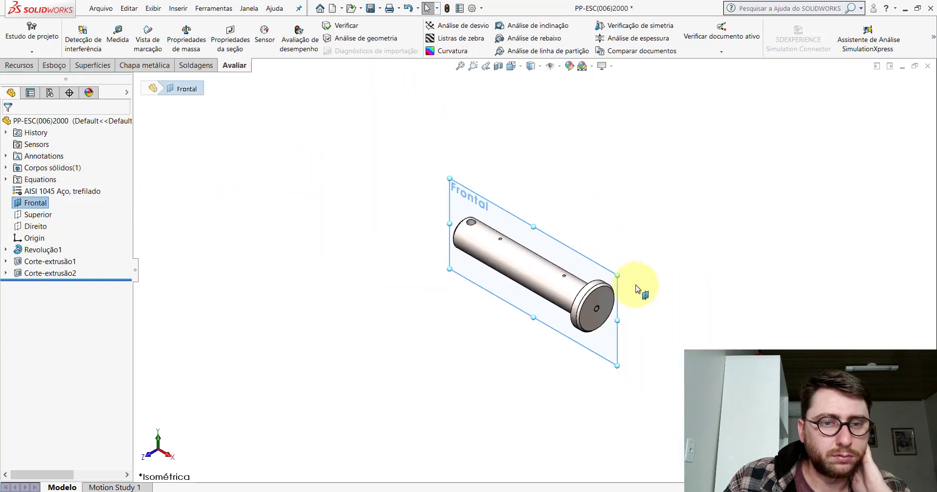
click(409, 7)
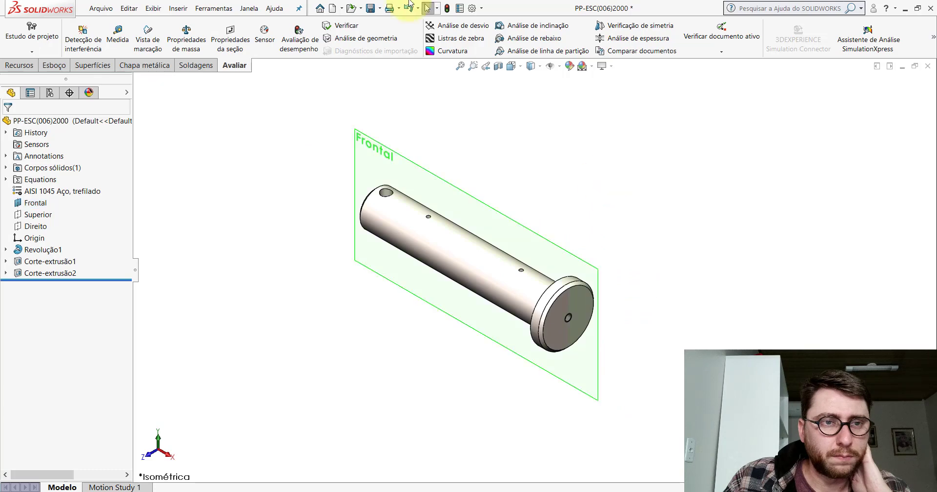
click(928, 65)
Step: Create a Section View cut along the pin's Frontal plane
scroll(511, 253, down, 3)
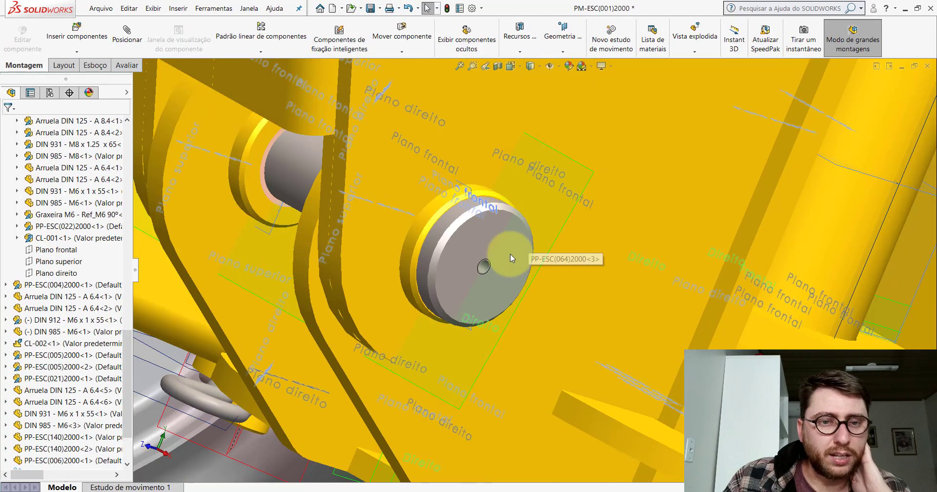
scroll(510, 254, down, 2)
scroll(583, 320, down, 2)
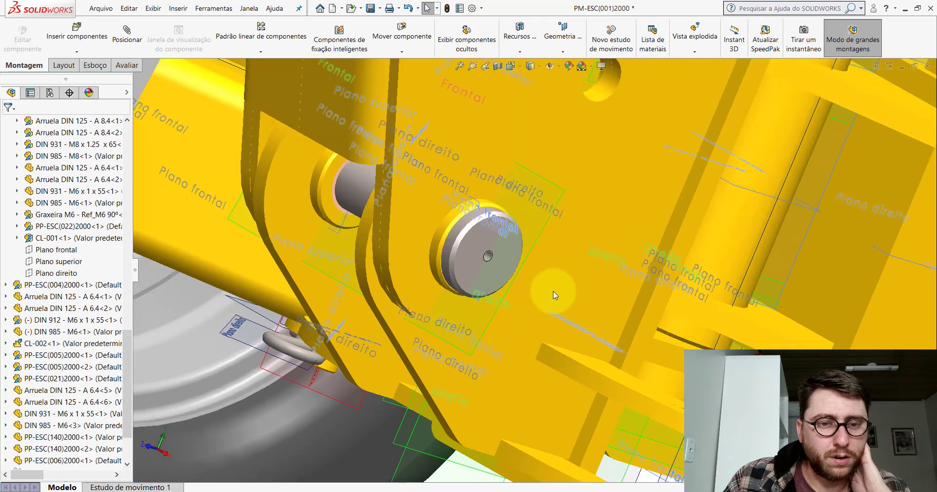
scroll(555, 292, down, 1)
click(535, 220)
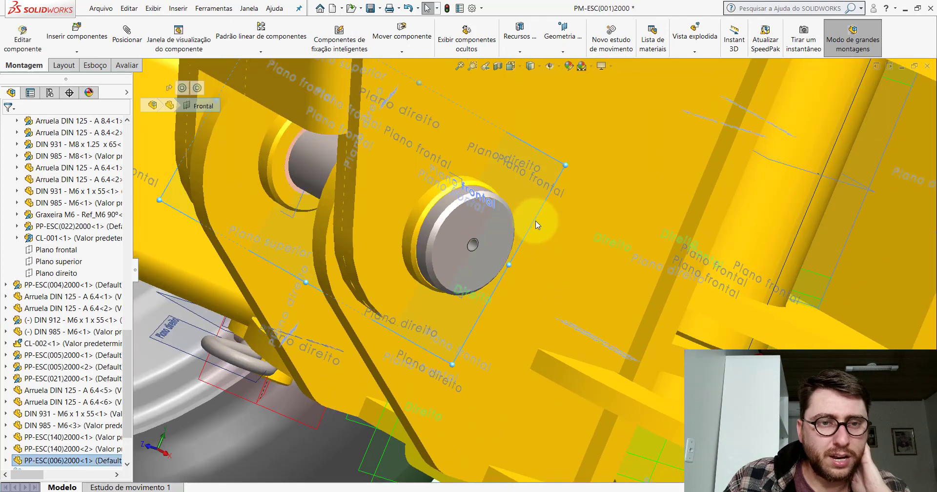
click(497, 66)
click(9, 126)
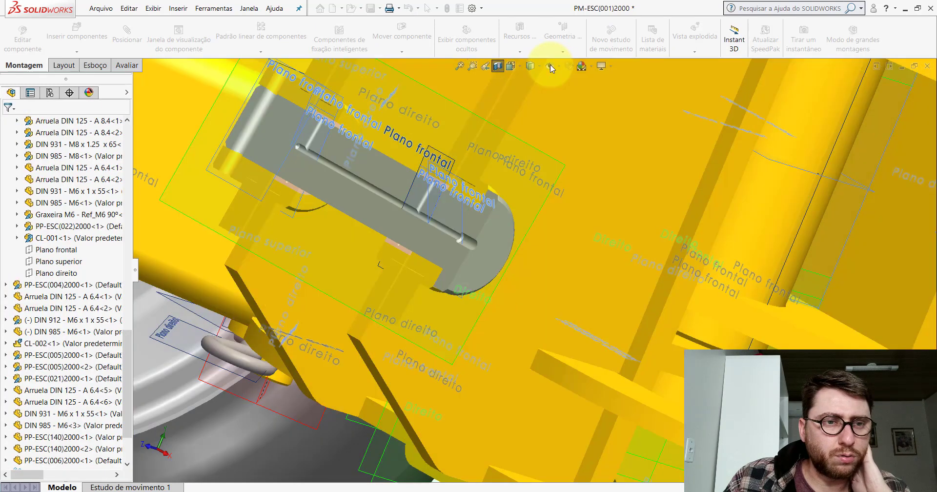
Step: Orbit and zoom the sectioned pin to inspect its internal grease channels between the brackets
mouse_move(366, 206)
middle_down()
mouse_move(411, 174)
mouse_move(428, 177)
middle_up()
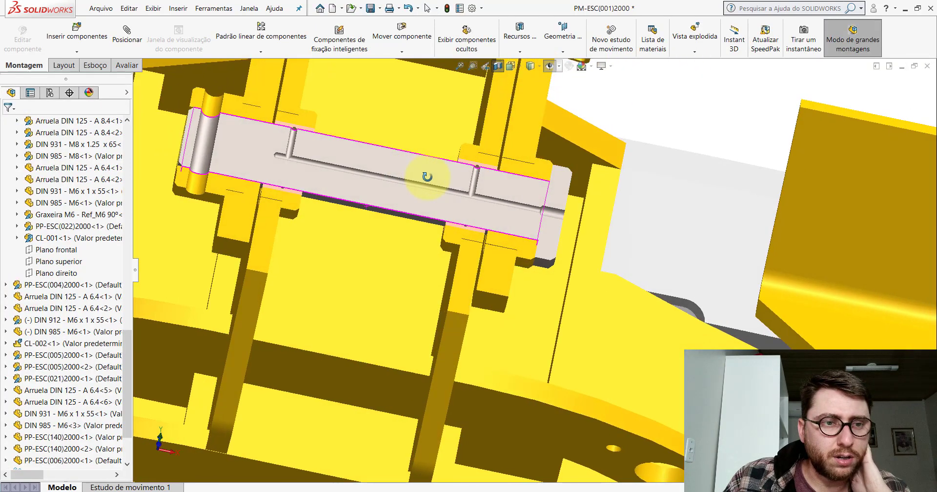
scroll(309, 173, down, 5)
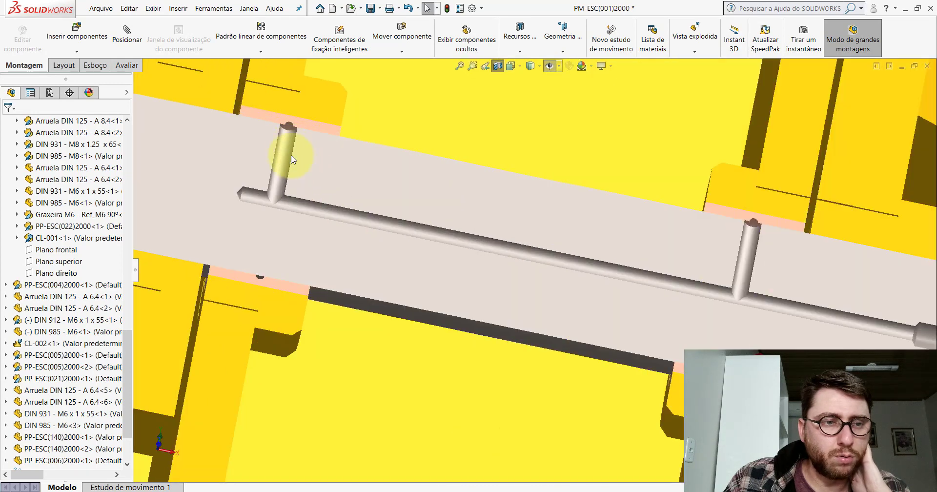
scroll(703, 289, up, 3)
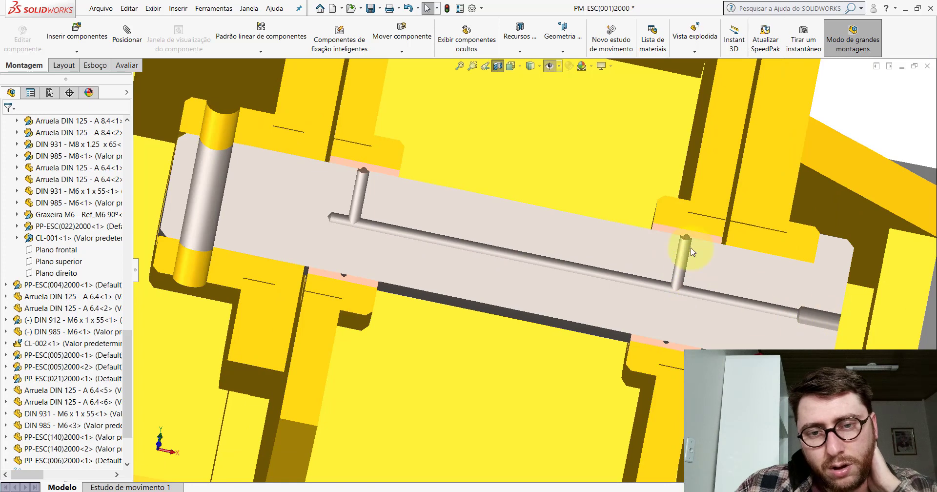
scroll(679, 259, down, 2)
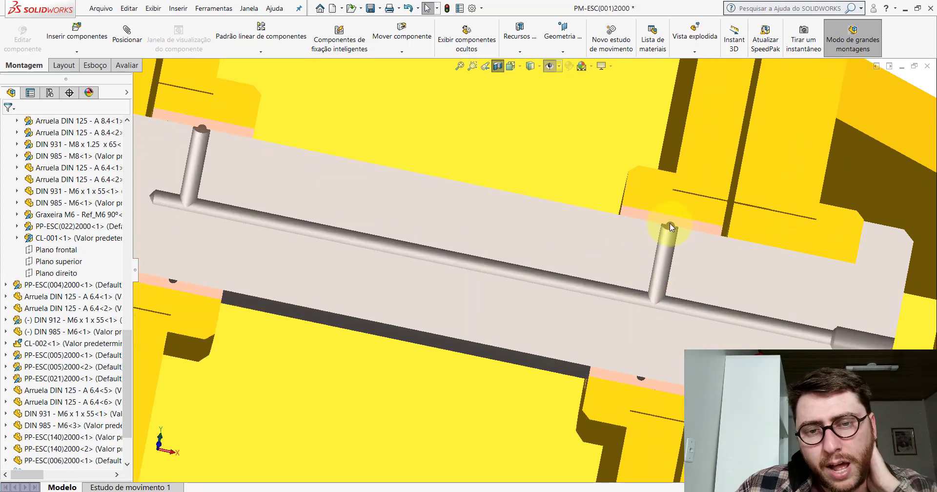
scroll(537, 266, up, 3)
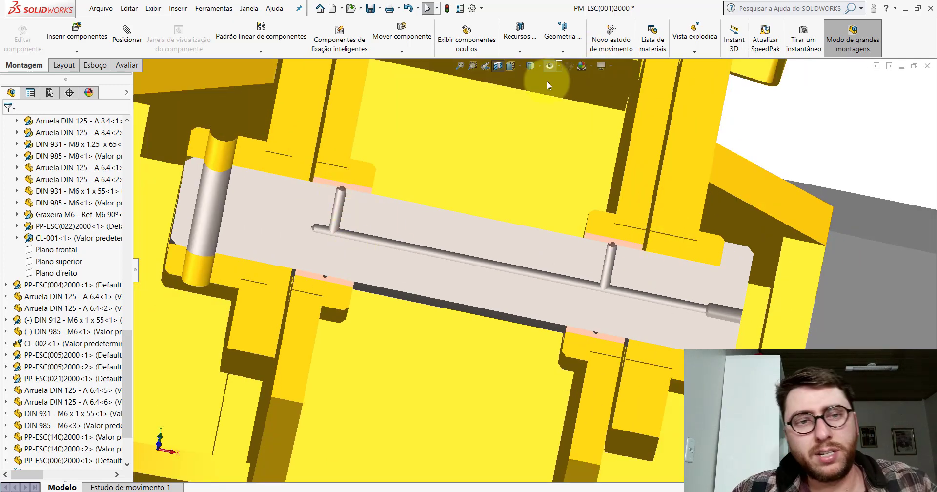
mouse_move(501, 65)
middle_down()
mouse_move(512, 284)
mouse_move(579, 280)
middle_up()
scroll(578, 279, down, 2)
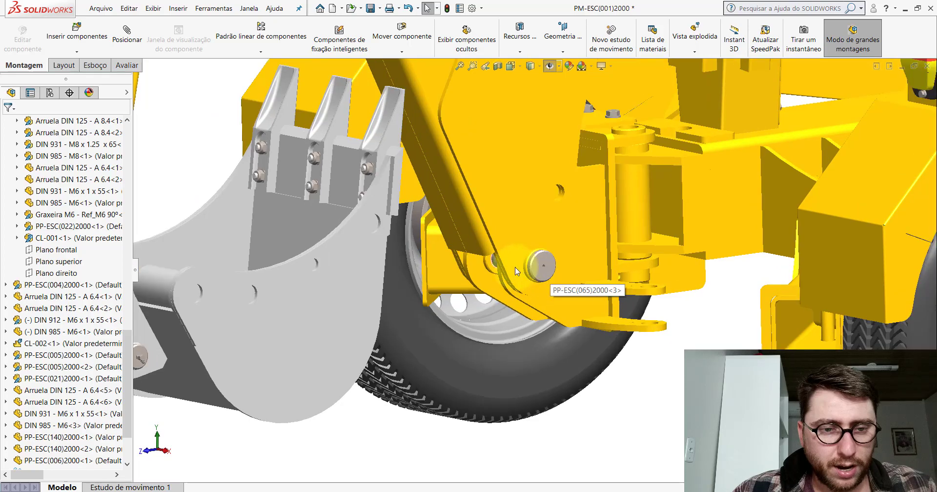
Step: Isolate the pin and its collar with the right-click Isolar command
scroll(546, 279, down, 5)
mouse_move(545, 279)
middle_down()
mouse_move(614, 170)
mouse_move(604, 184)
middle_up()
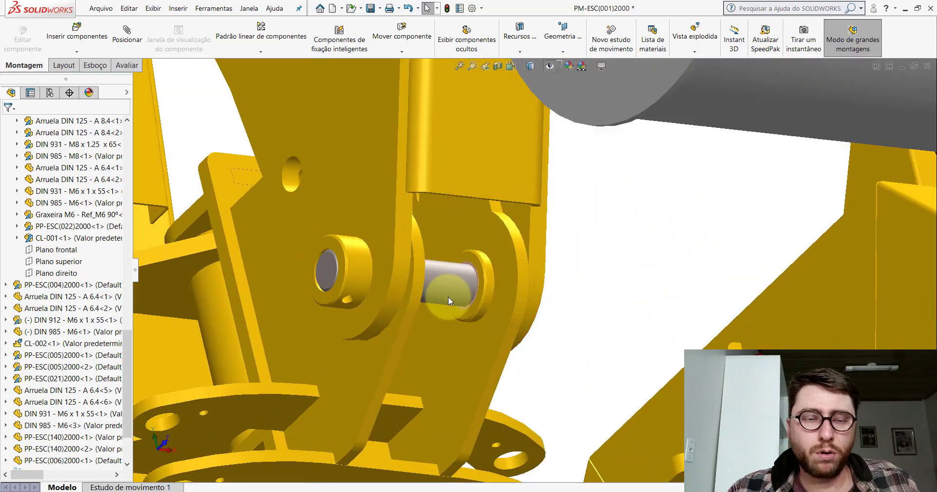
scroll(449, 297, down, 3)
click(313, 237)
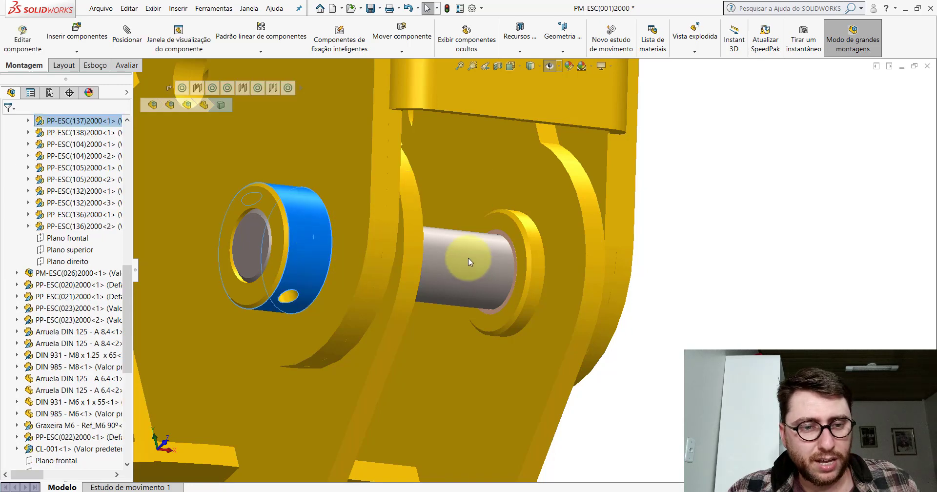
ctrl+click(468, 257)
right_click(463, 264)
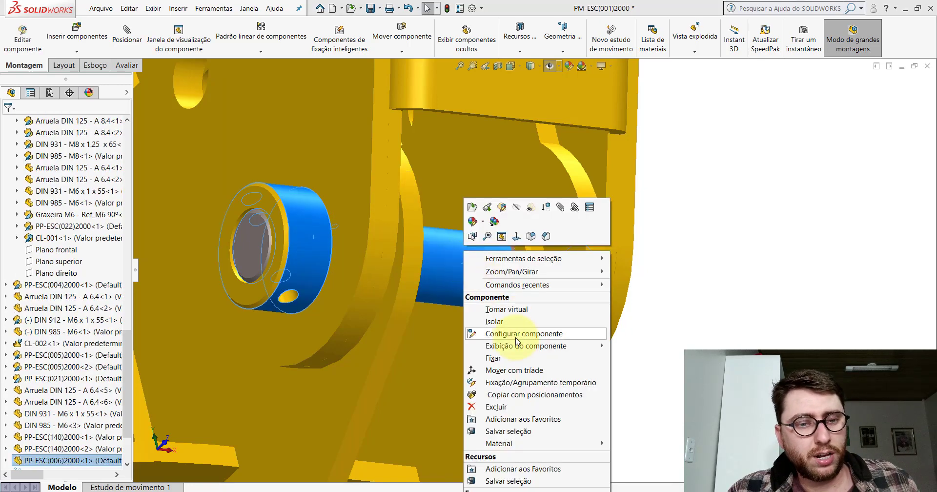
click(494, 321)
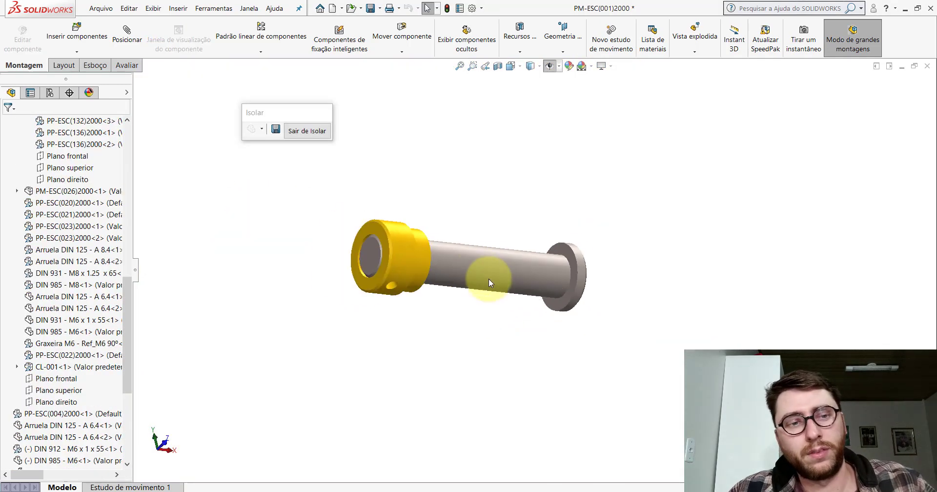
middle_drag(483, 272, 383, 376)
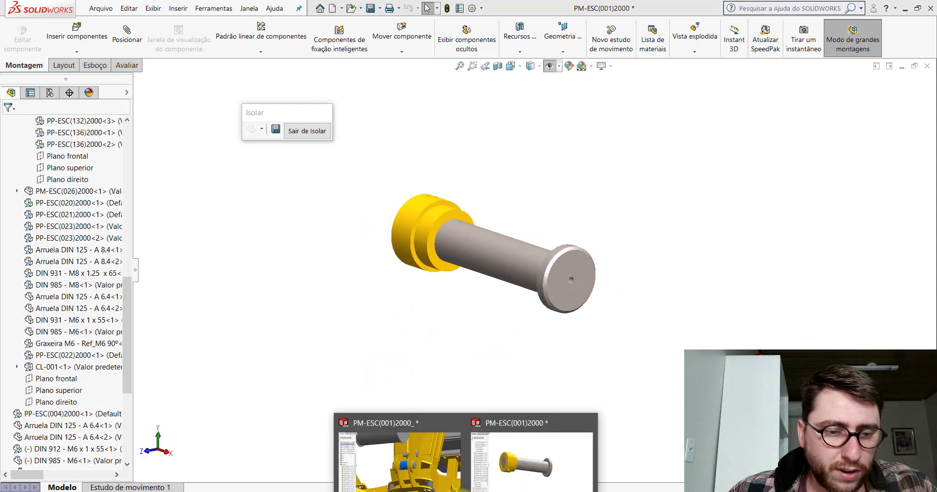
Step: Check the Graxeira on the bucket pin in the full machine, then return to the isolated pin
click(526, 464)
key(f)
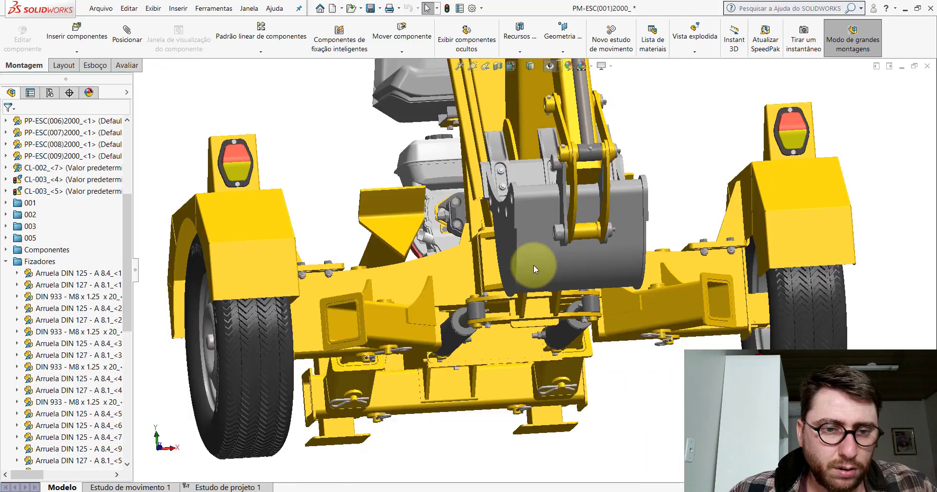
middle_drag(534, 265, 626, 288)
scroll(626, 288, down, 3)
scroll(637, 238, down, 3)
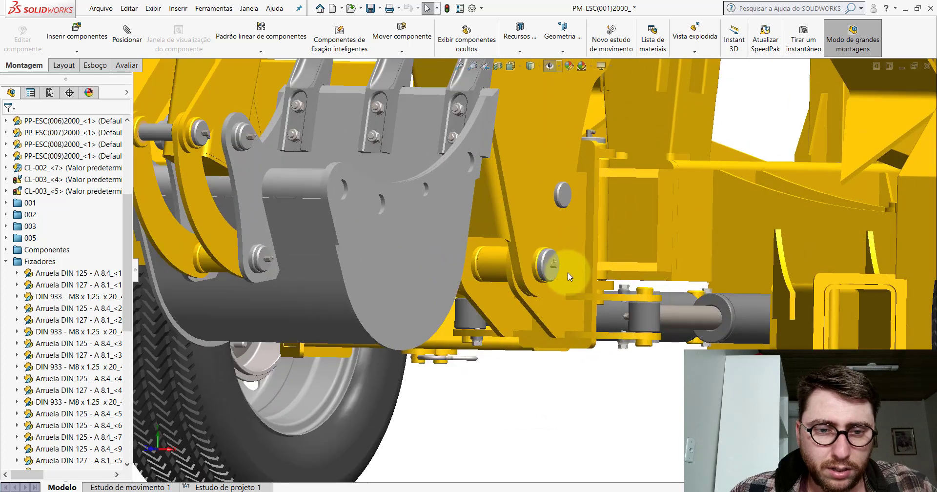
scroll(567, 272, down, 3)
click(521, 250)
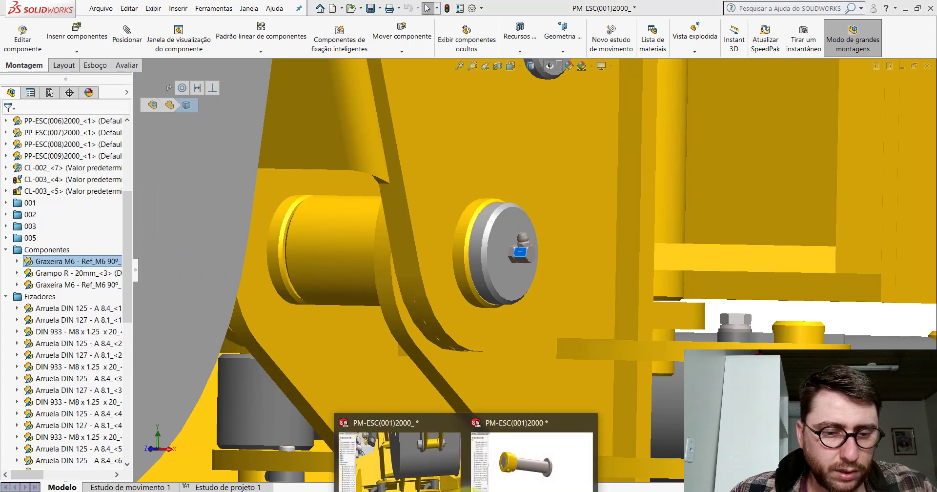
click(543, 289)
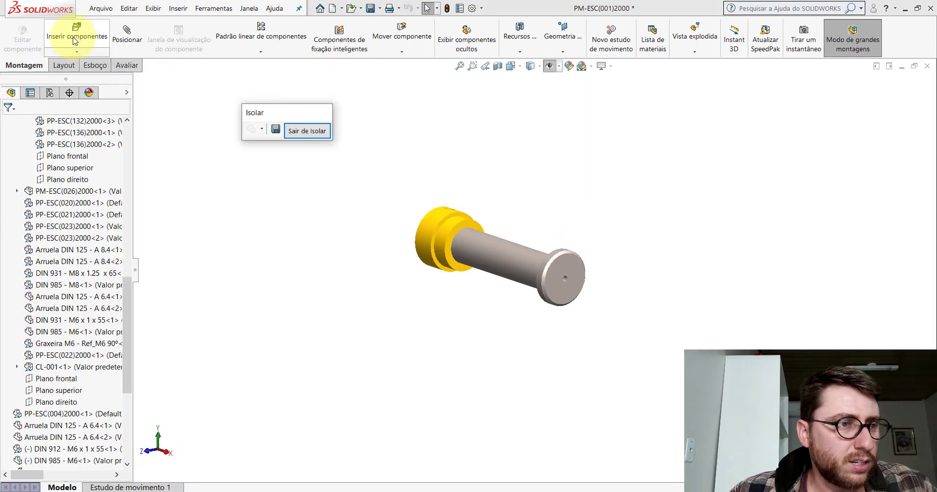
Step: Insert Graxeira M6 - Ref_M6 90° from the Componentes folder beside the pin's flange end
click(74, 39)
click(59, 335)
click(516, 331)
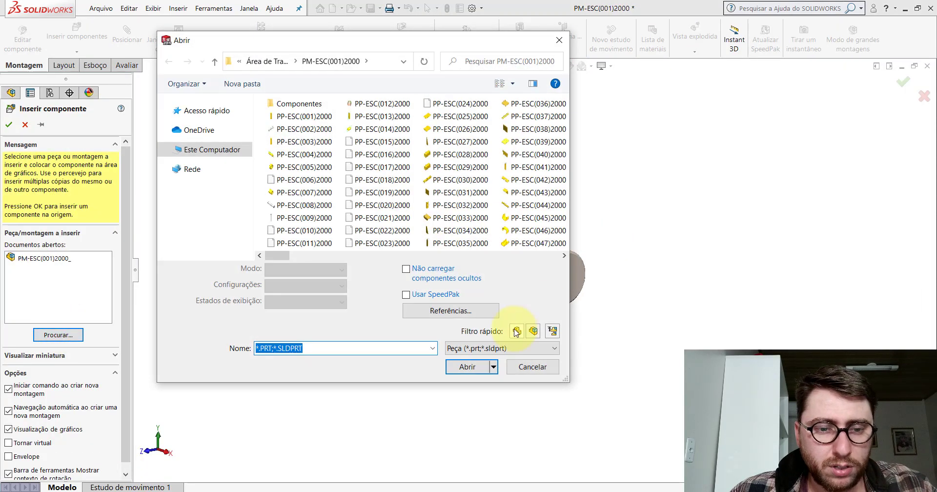
double_click(295, 103)
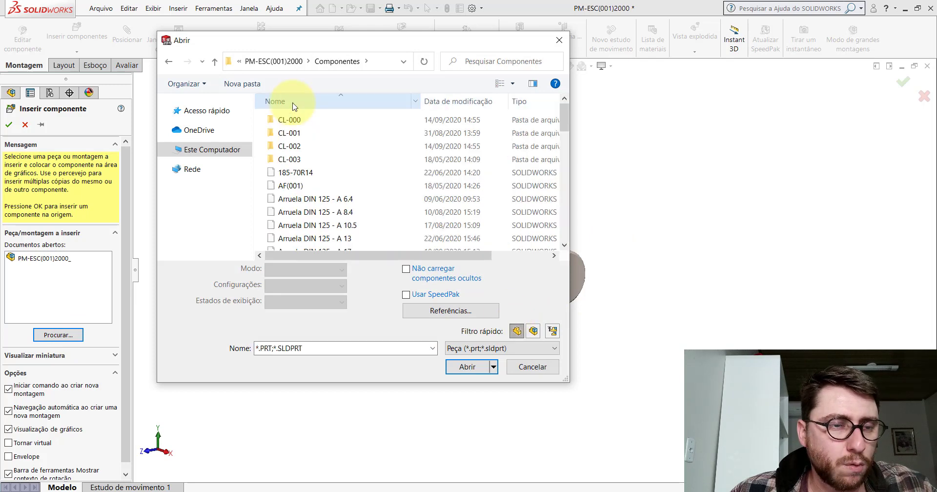
mouse_move(565, 111)
mouse_down()
mouse_move(576, 185)
mouse_move(565, 208)
mouse_up()
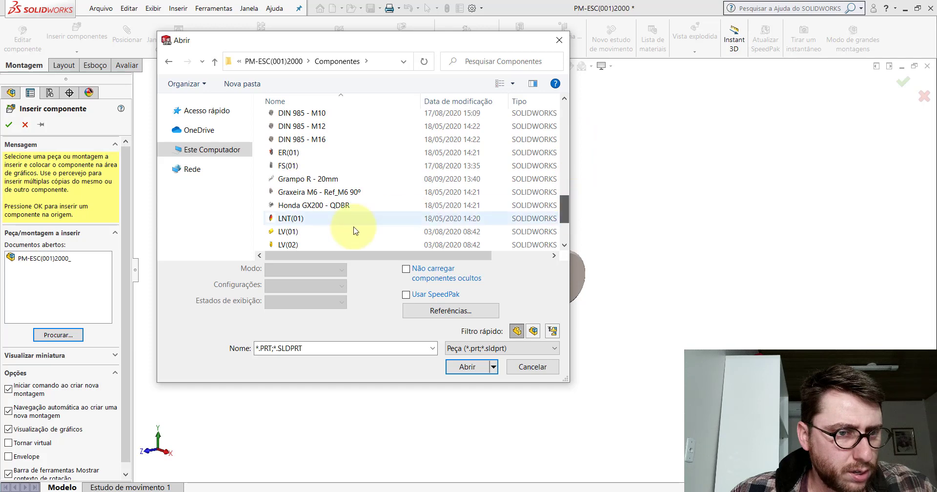
double_click(310, 193)
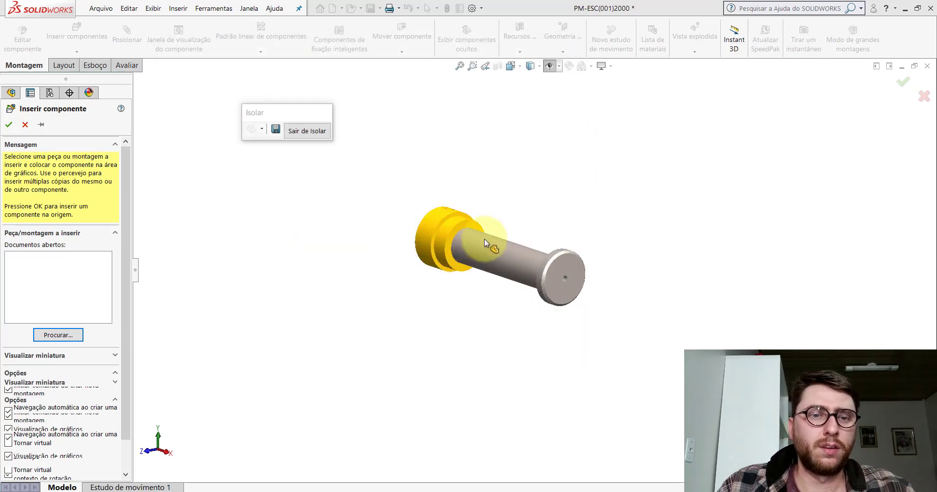
click(577, 247)
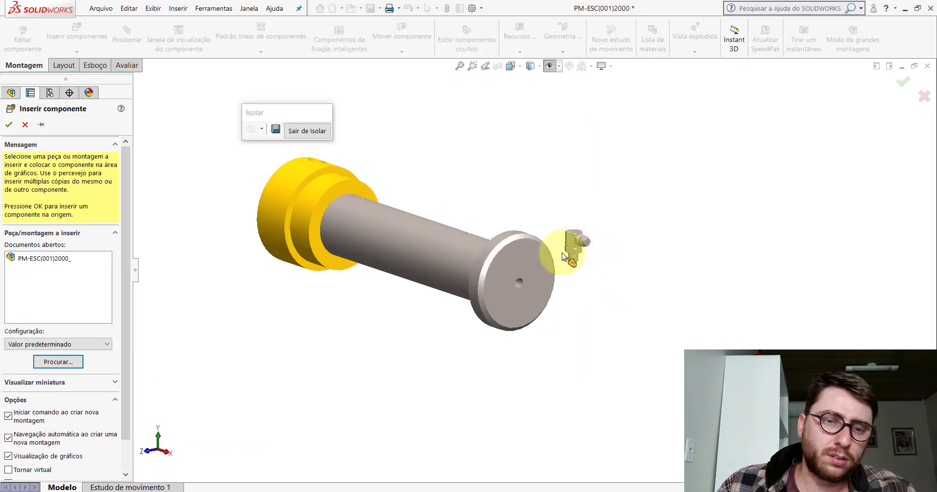
scroll(574, 241, down, 3)
scroll(572, 238, down, 2)
right_drag(572, 238, 593, 244)
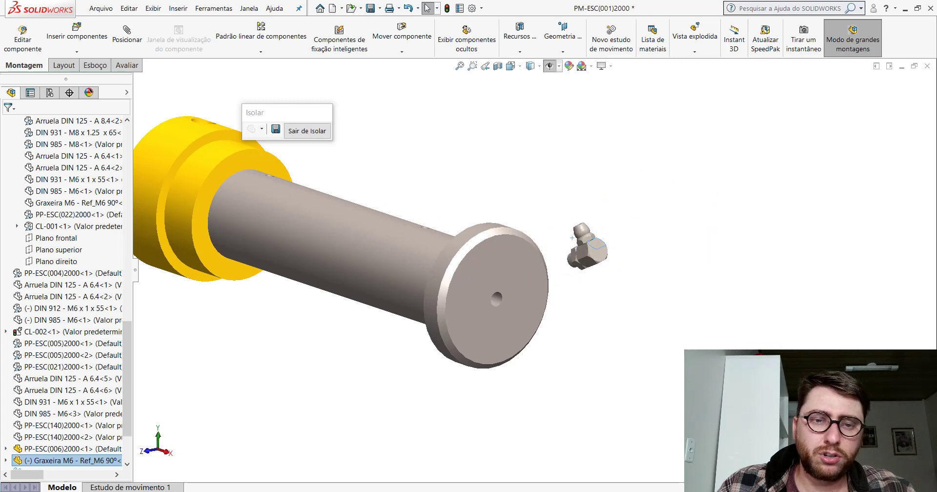
Step: Mate the grease fitting's shank concentric with the hole in the pin's flange
click(642, 253)
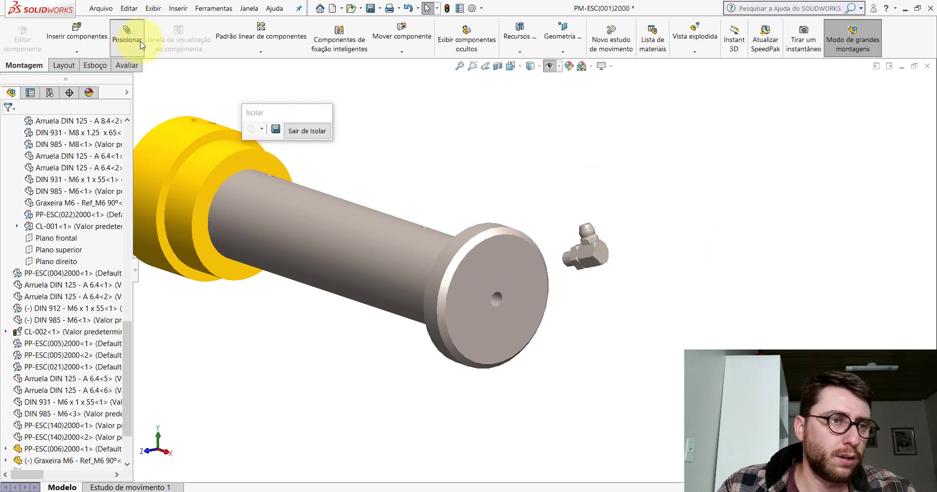
scroll(552, 250, down, 3)
click(549, 247)
scroll(548, 247, up, 2)
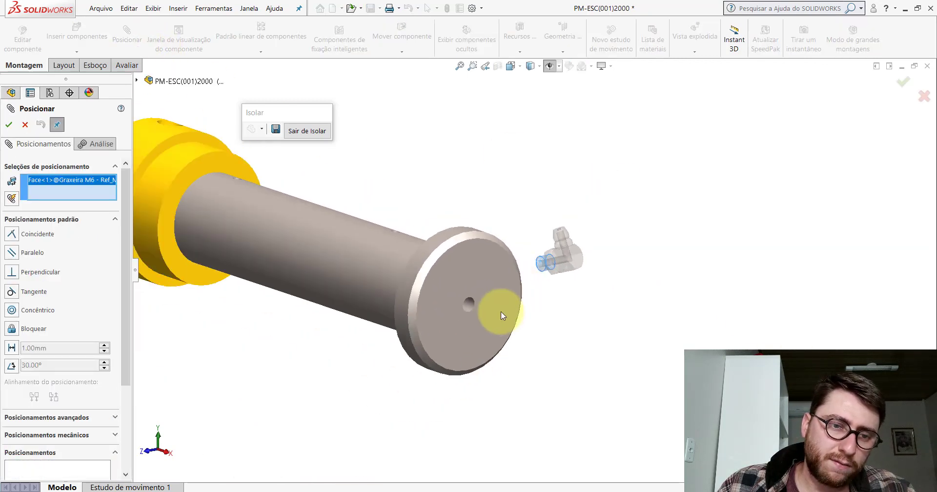
scroll(488, 303, down, 3)
click(447, 260)
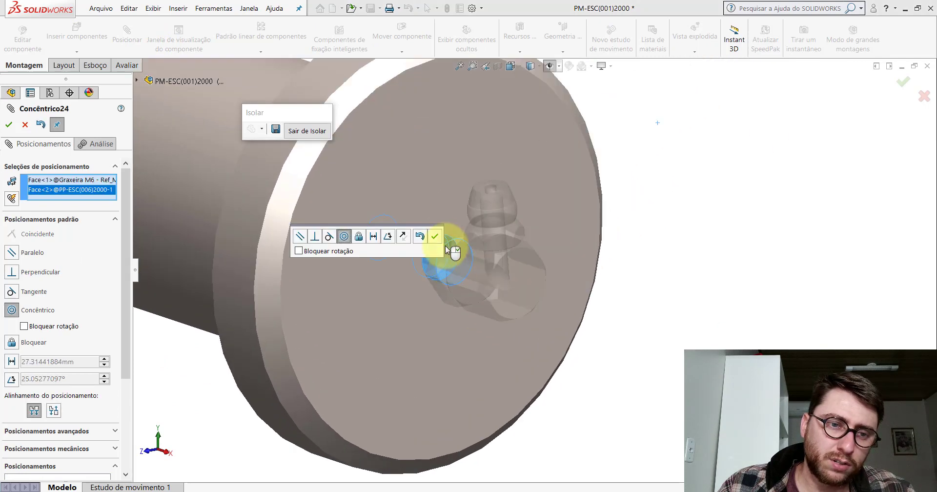
click(434, 236)
scroll(475, 270, up, 3)
scroll(505, 263, up, 2)
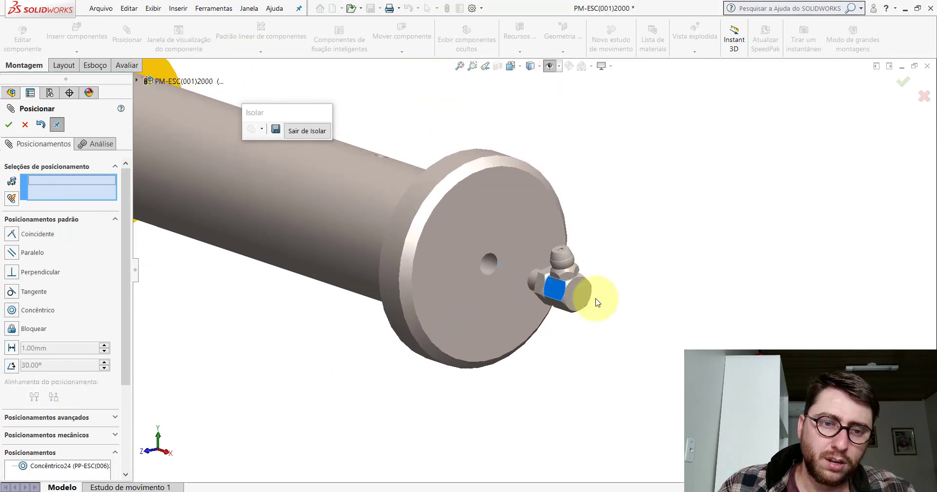
Step: Pull the fitting away from the pin and view it side-on in shaded-with-edges display
drag(596, 303, 632, 304)
middle_drag(525, 291, 594, 345)
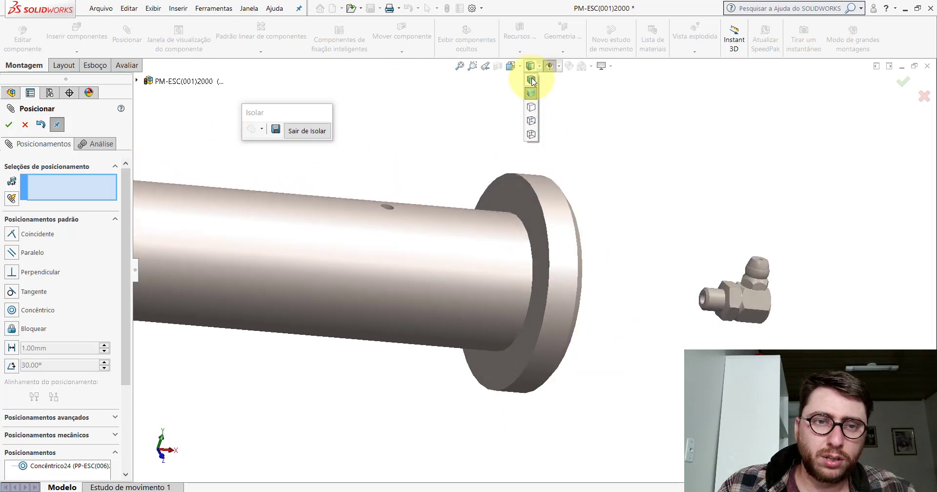
click(532, 82)
scroll(728, 293, down, 2)
scroll(606, 320, down, 3)
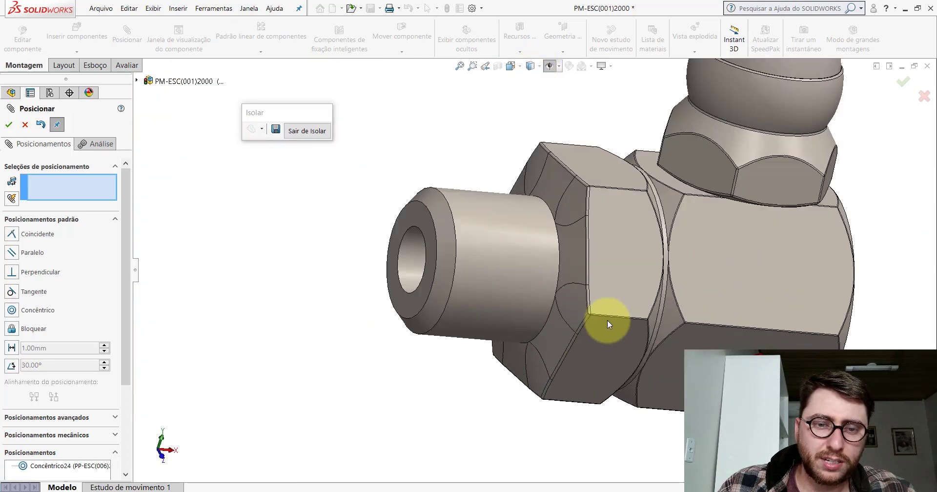
scroll(524, 291, down, 3)
middle_drag(524, 288, 533, 282)
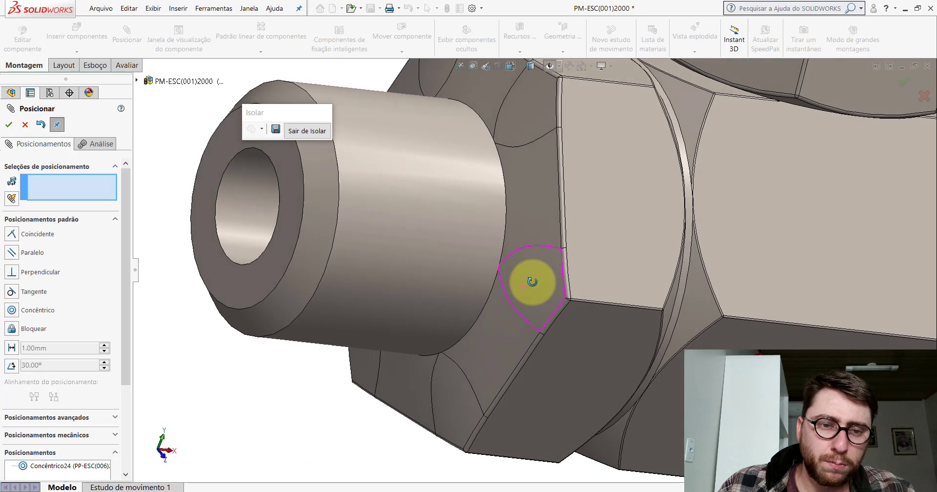
Step: Make the fitting's shank shoulder vertex coincident with the pin's flange end face
click(500, 263)
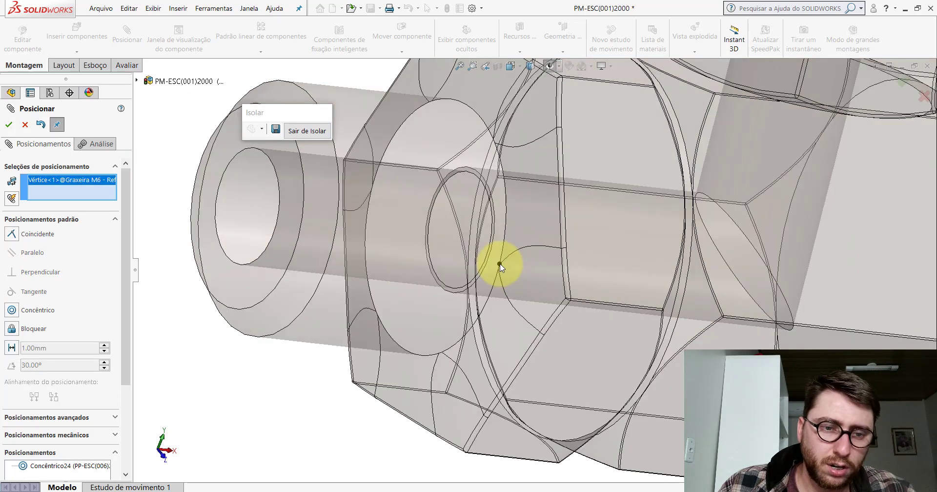
scroll(506, 266, up, 3)
scroll(580, 269, up, 3)
mouse_move(580, 268)
middle_down()
mouse_move(372, 230)
mouse_move(464, 245)
middle_up()
scroll(459, 216, down, 2)
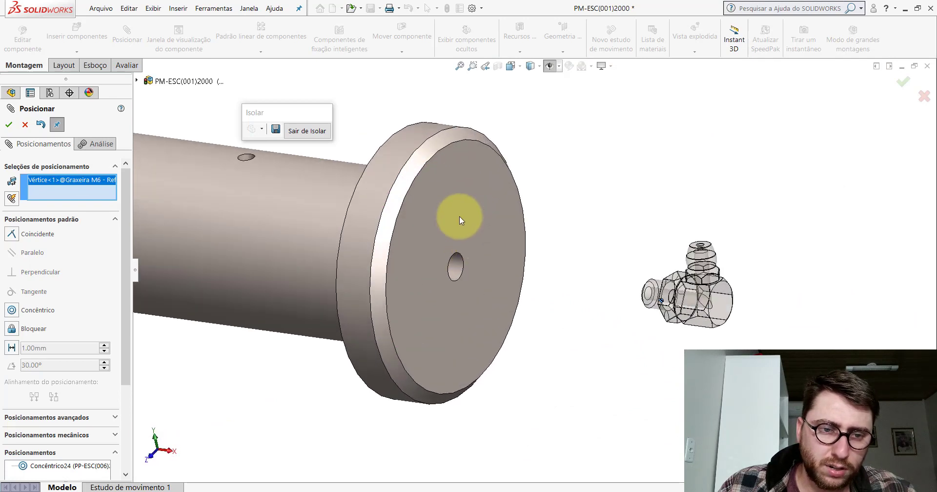
click(459, 215)
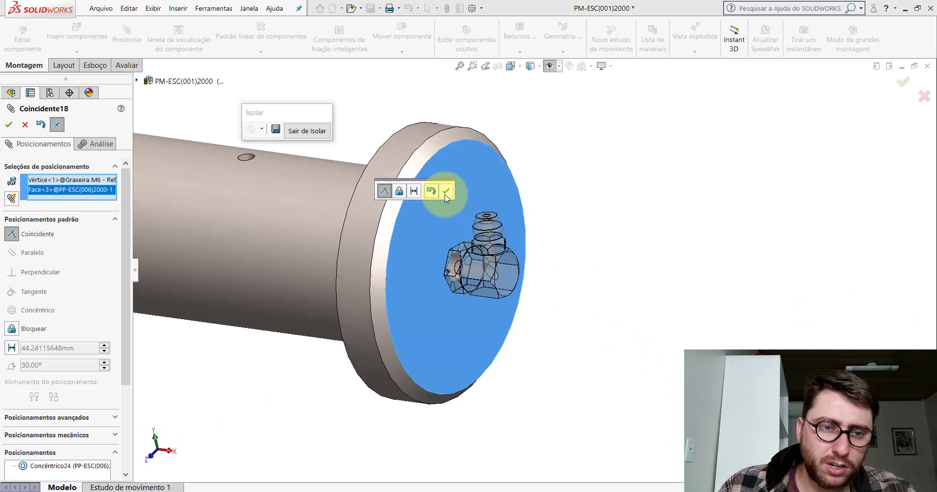
click(446, 194)
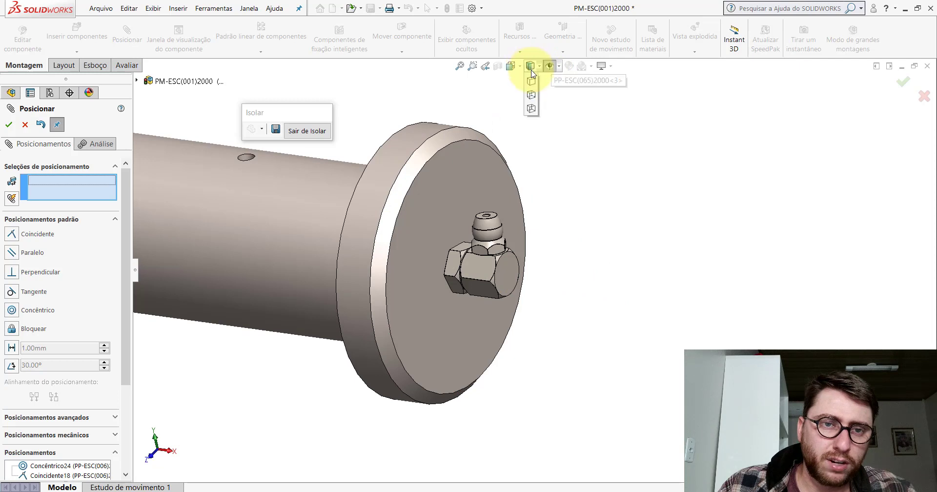
Step: Switch to Shaded and mate the fitting's hex face parallel to the pin's Frontal plane
click(532, 95)
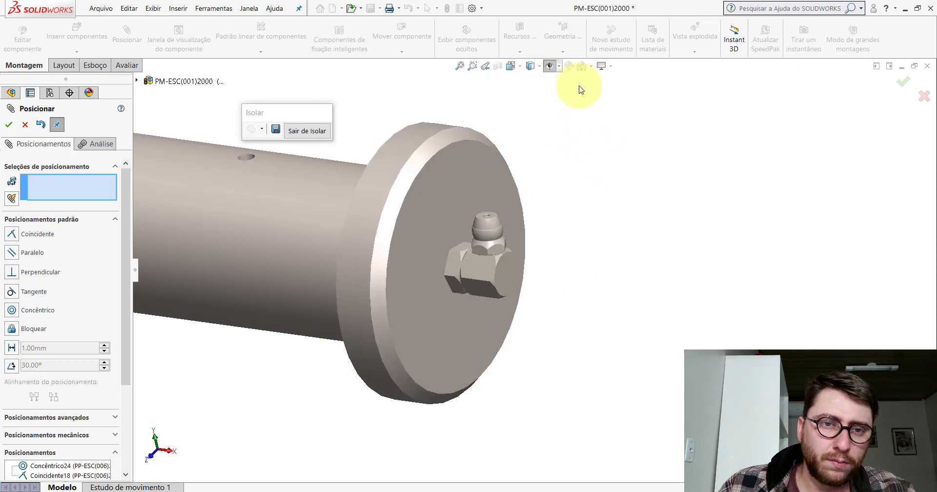
scroll(529, 266, up, 5)
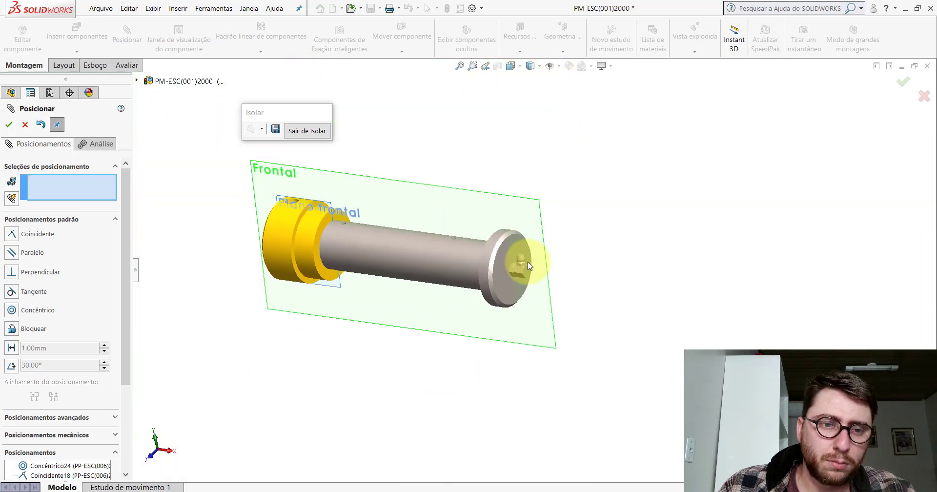
click(465, 193)
scroll(547, 274, down, 5)
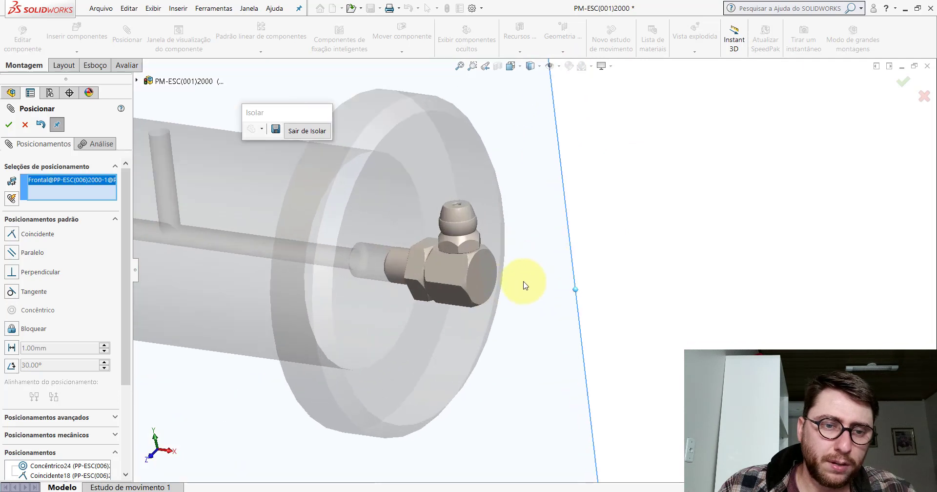
scroll(463, 252, down, 3)
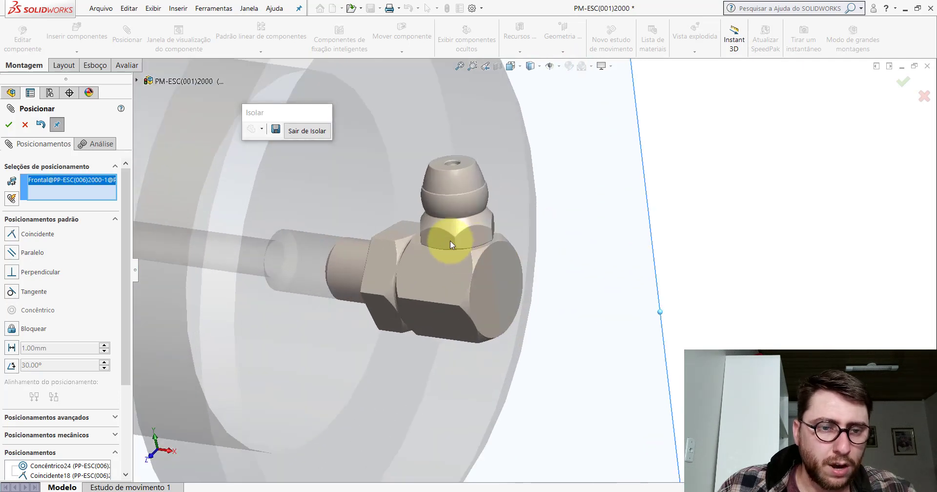
click(437, 235)
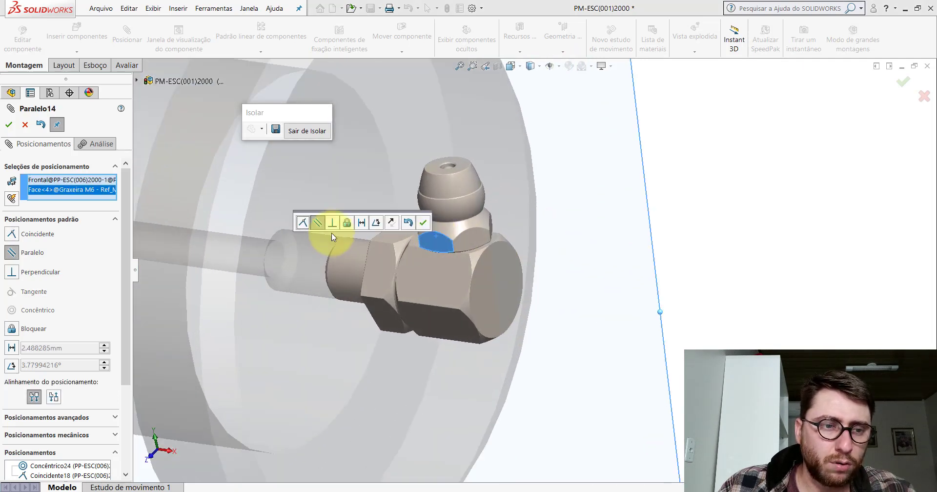
click(425, 223)
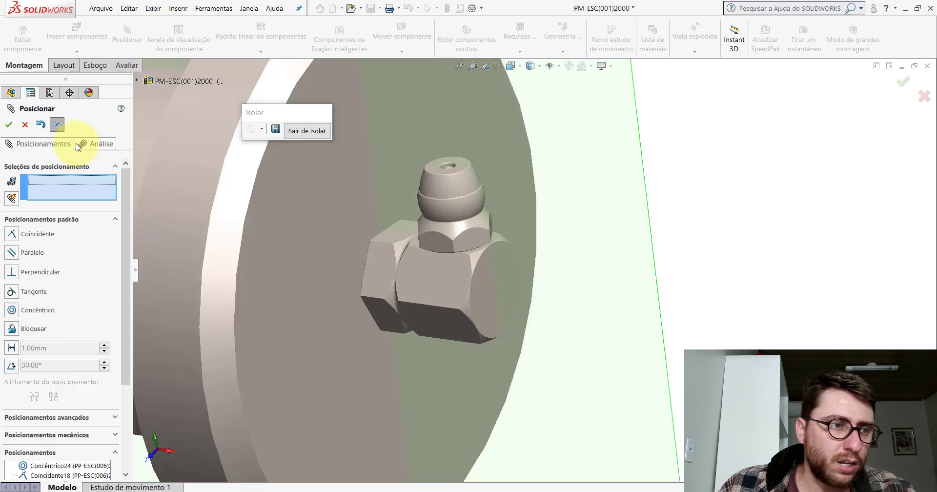
click(25, 124)
click(548, 66)
scroll(494, 300, up, 5)
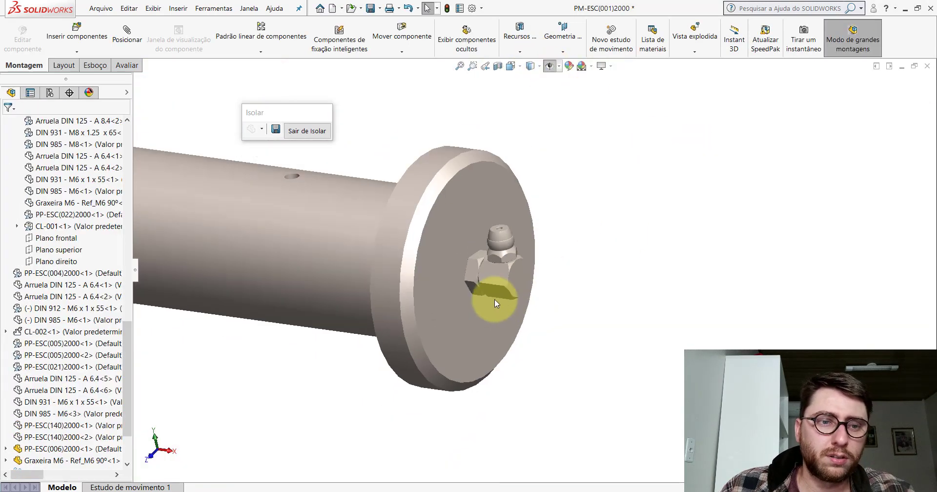
scroll(494, 300, up, 5)
middle_drag(454, 268, 531, 275)
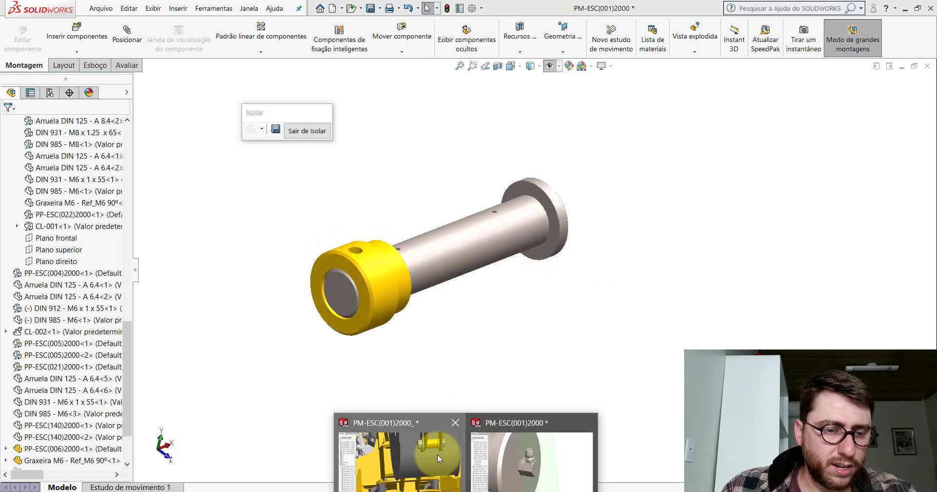
click(438, 454)
scroll(485, 225, up, 3)
scroll(495, 248, up, 5)
mouse_move(495, 248)
middle_down()
mouse_move(561, 216)
mouse_move(575, 220)
middle_up()
scroll(432, 271, down, 3)
scroll(437, 242, down, 3)
click(438, 242)
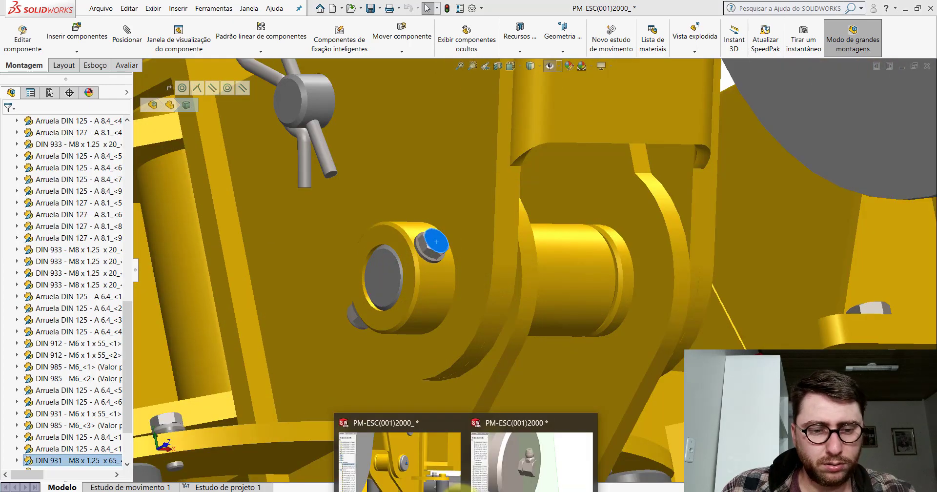
click(512, 459)
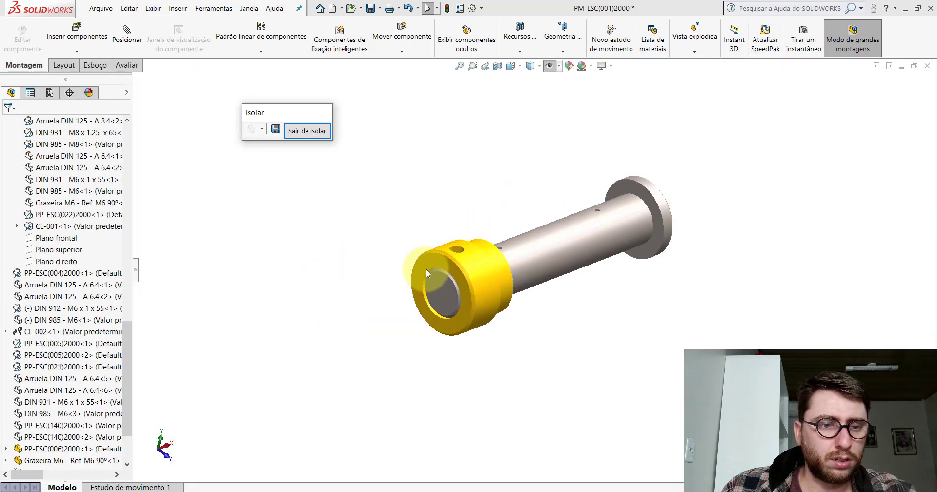
Step: Insert the Arruela DIN 125 - A 8.4 washer and drop it above the yellow collar
click(90, 57)
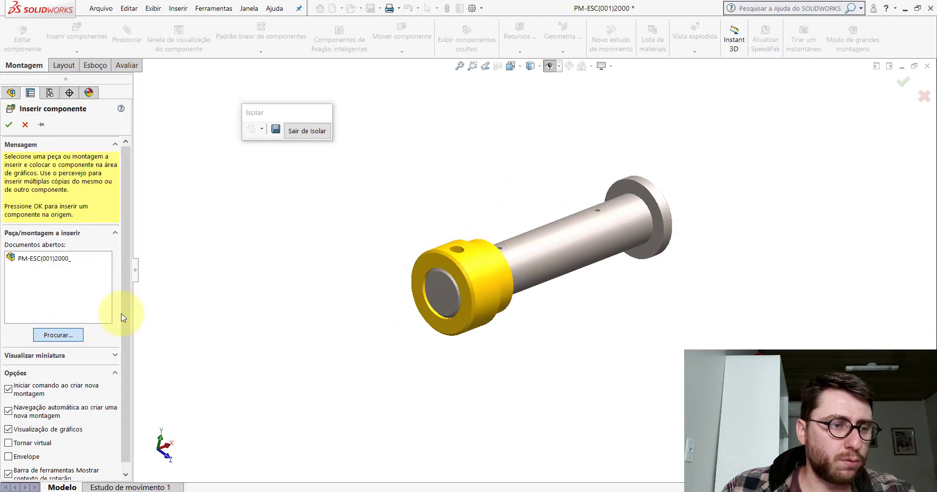
click(518, 331)
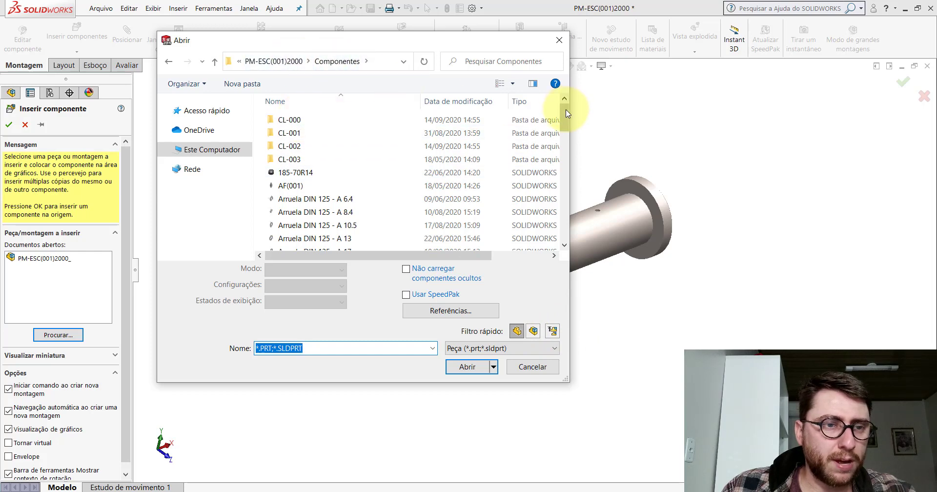
drag(567, 114, 568, 123)
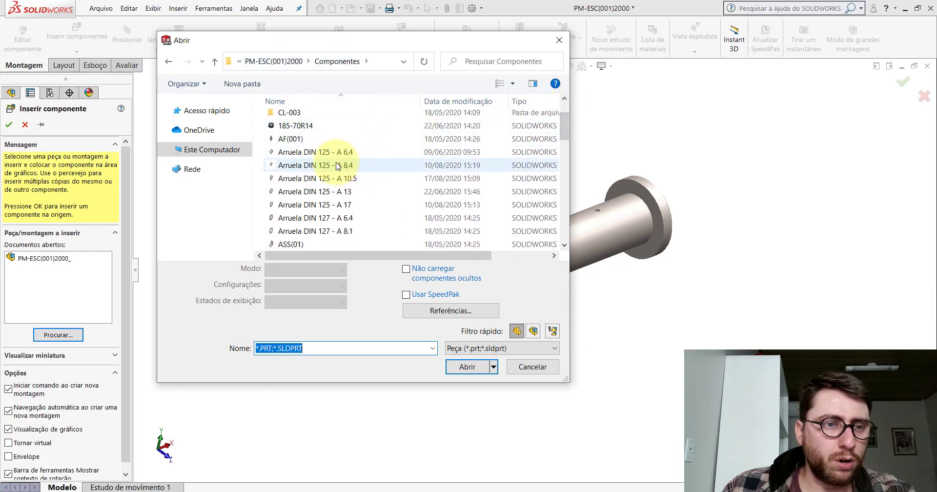
double_click(339, 166)
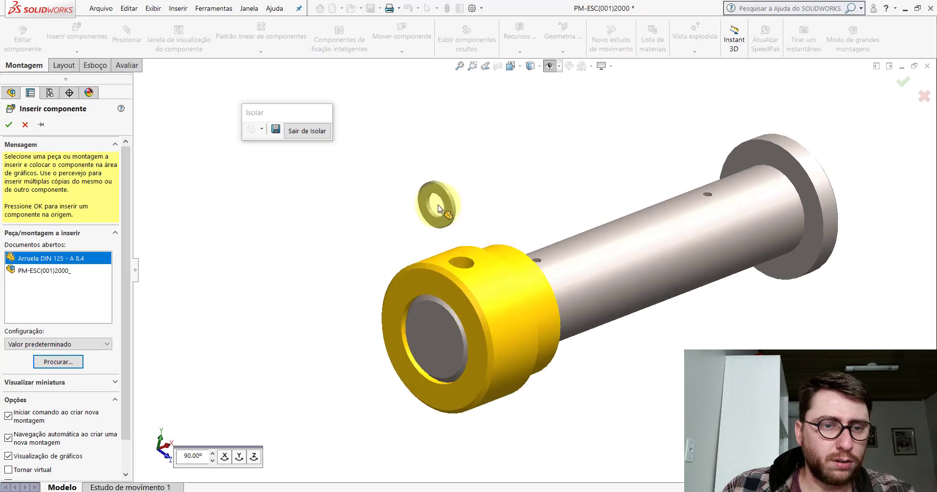
click(449, 209)
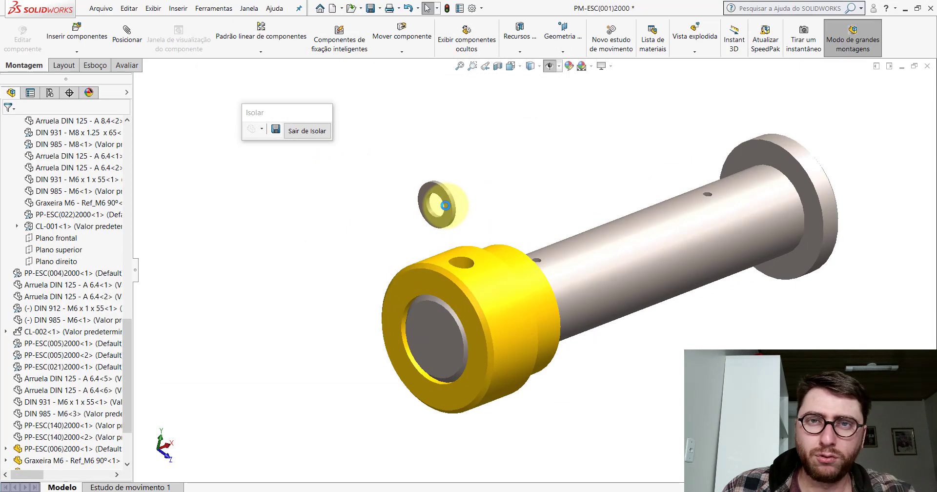
scroll(486, 236, down, 3)
click(431, 213)
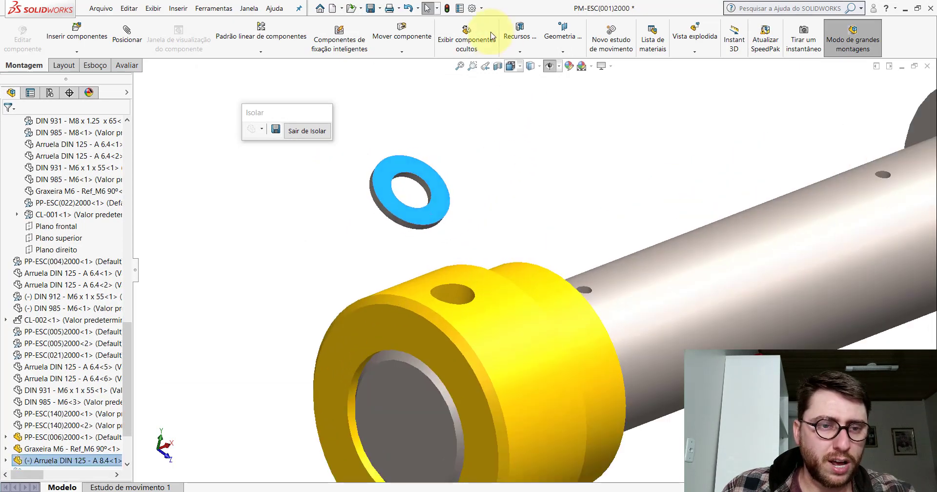
click(274, 212)
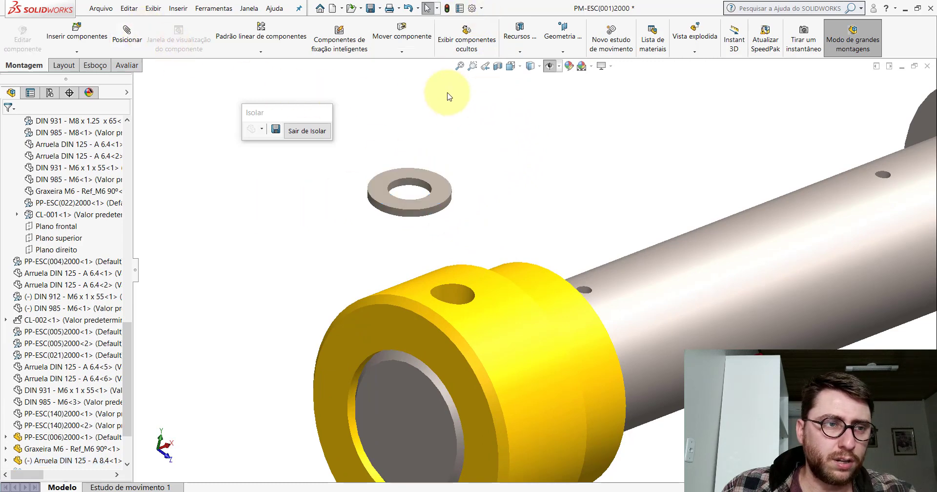
click(128, 65)
click(195, 37)
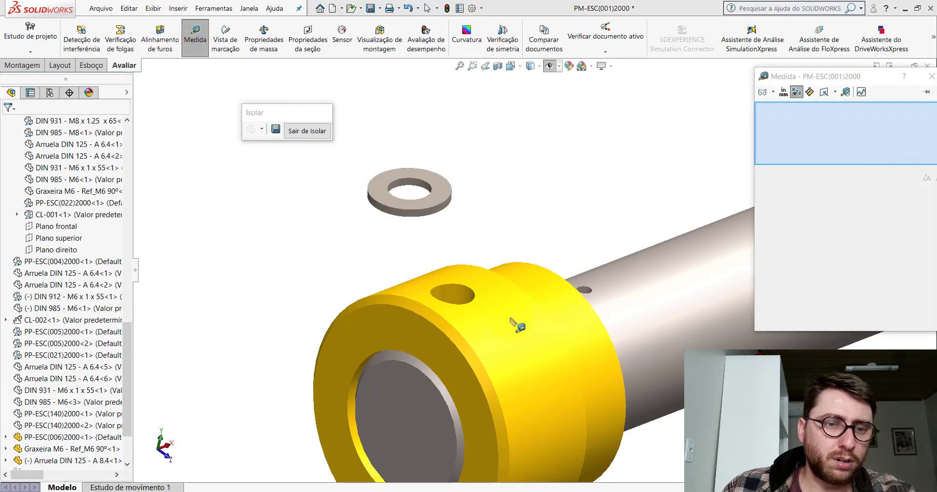
click(511, 318)
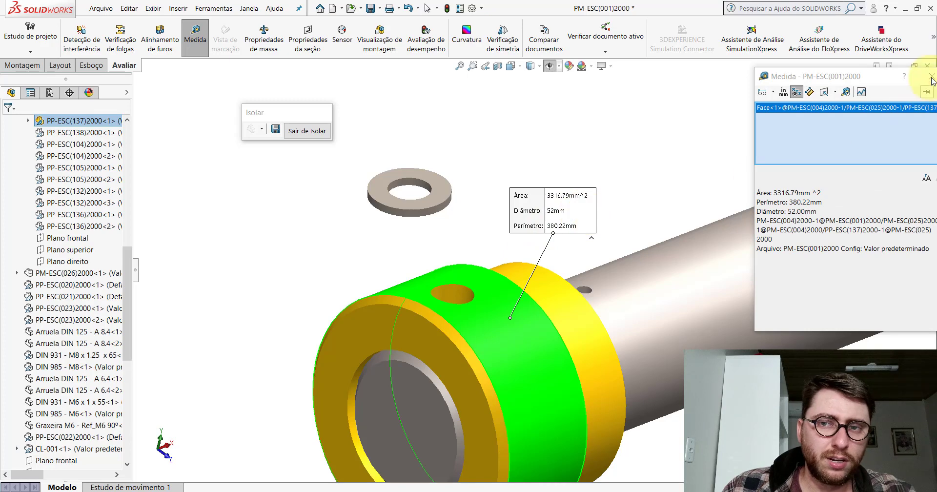
click(932, 78)
click(586, 142)
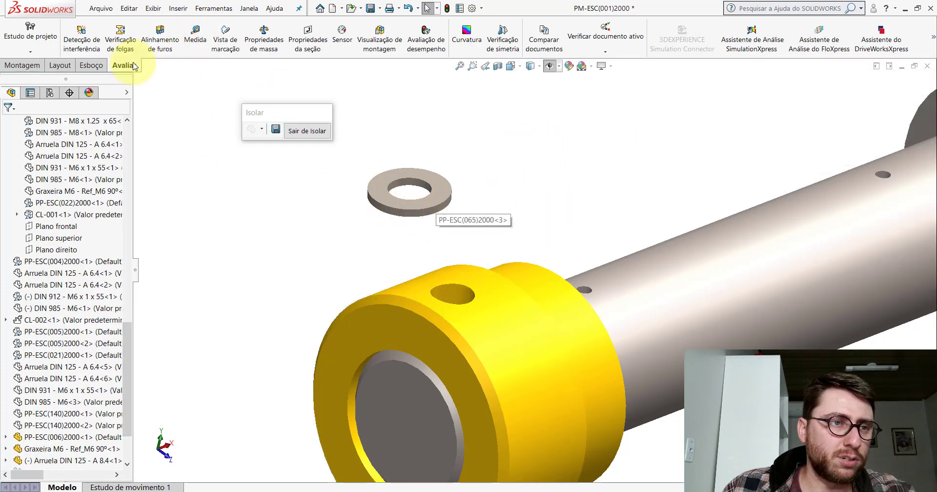
click(31, 67)
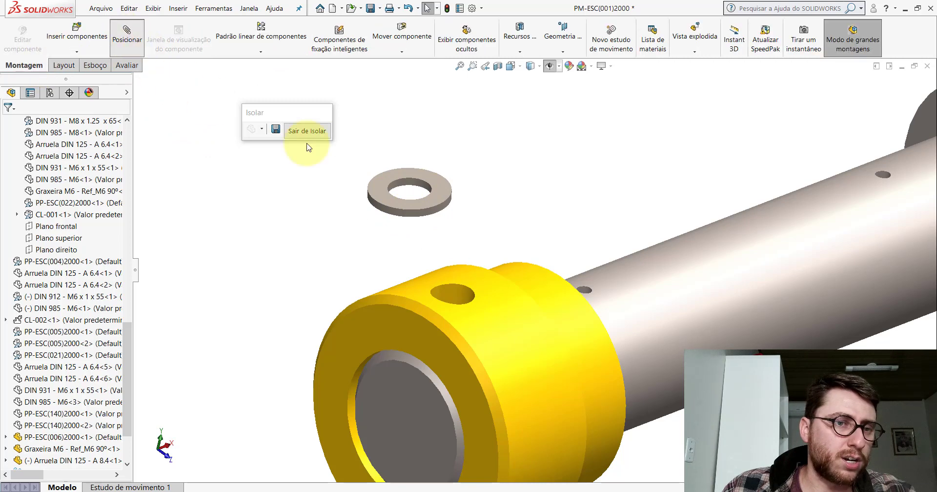
Step: Mate the washer's inner face concentric with the collar's cross-hole, showing the planes
click(409, 184)
scroll(488, 297, down, 4)
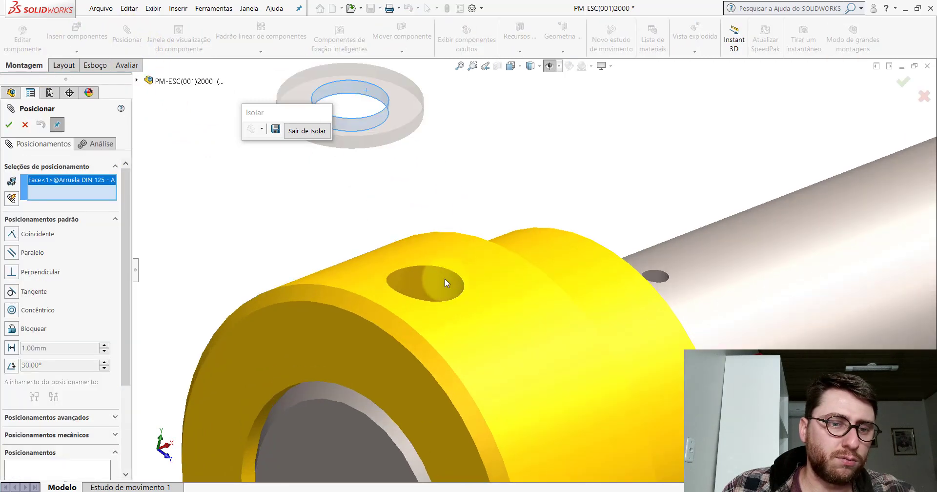
click(446, 279)
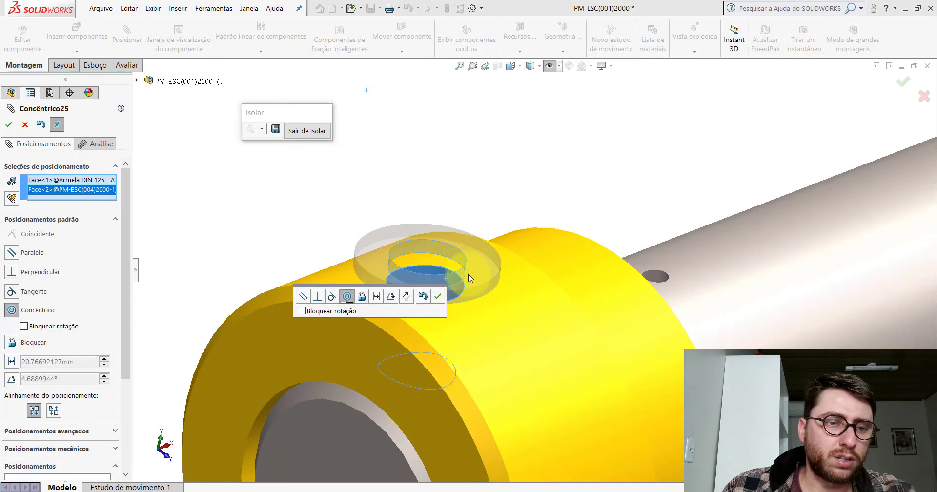
click(439, 296)
click(550, 70)
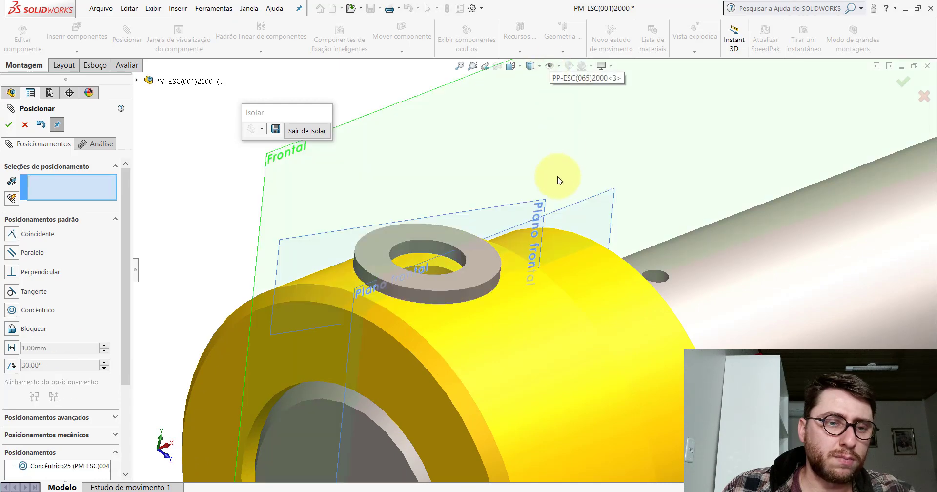
scroll(551, 195, up, 5)
click(23, 124)
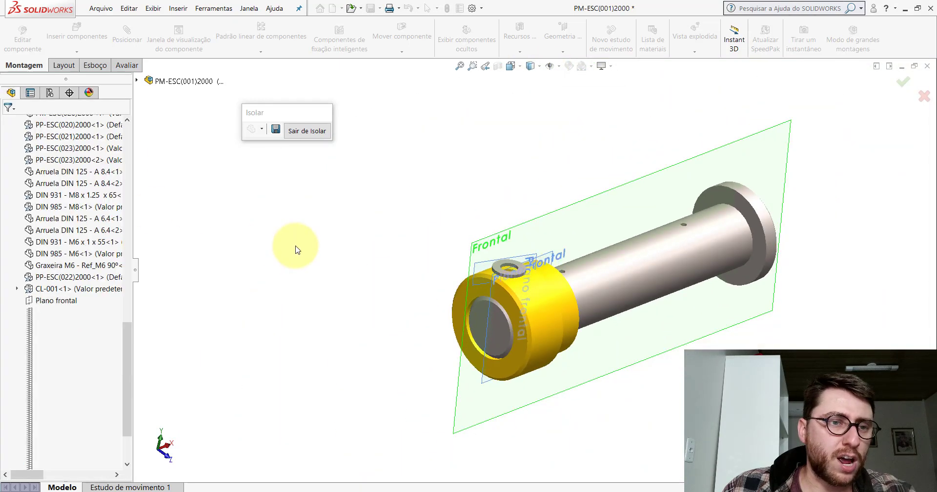
scroll(547, 310, down, 2)
click(549, 300)
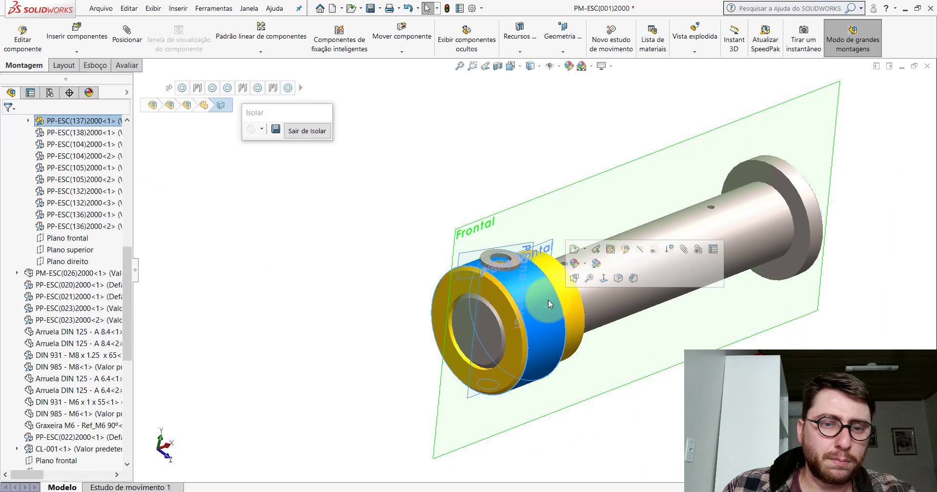
click(596, 249)
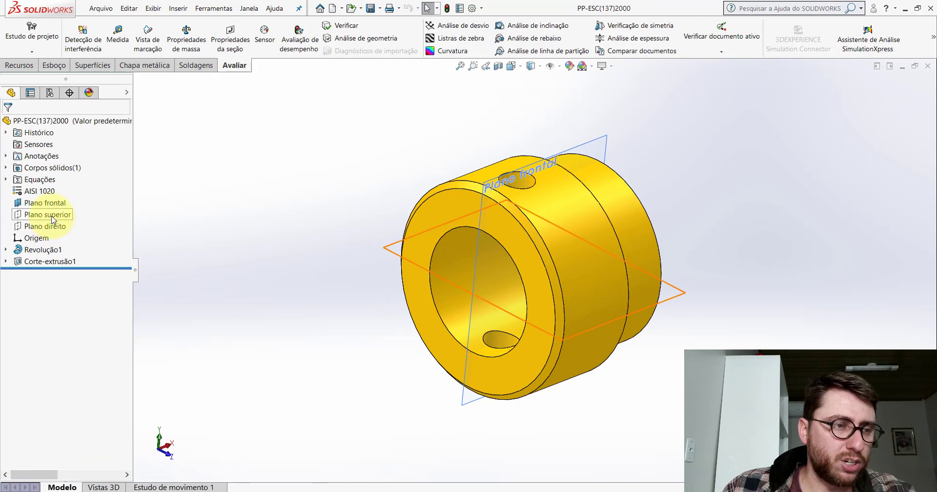
click(289, 192)
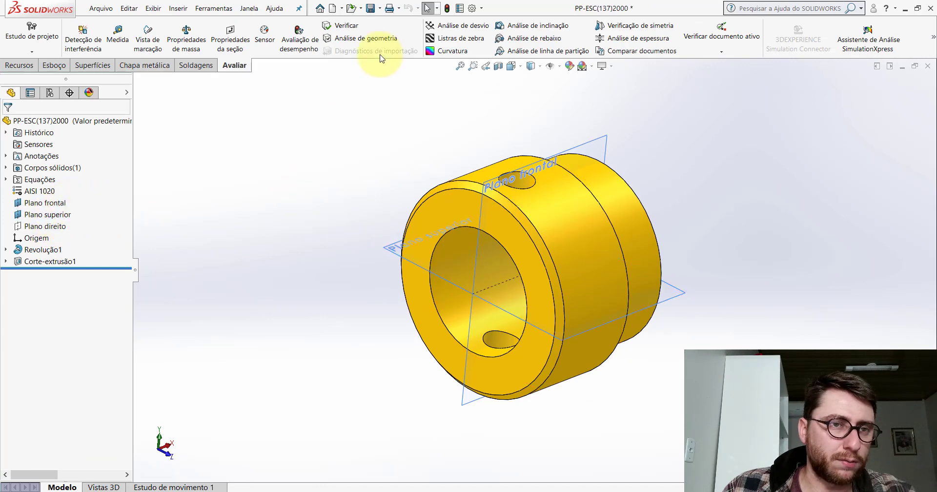
click(932, 68)
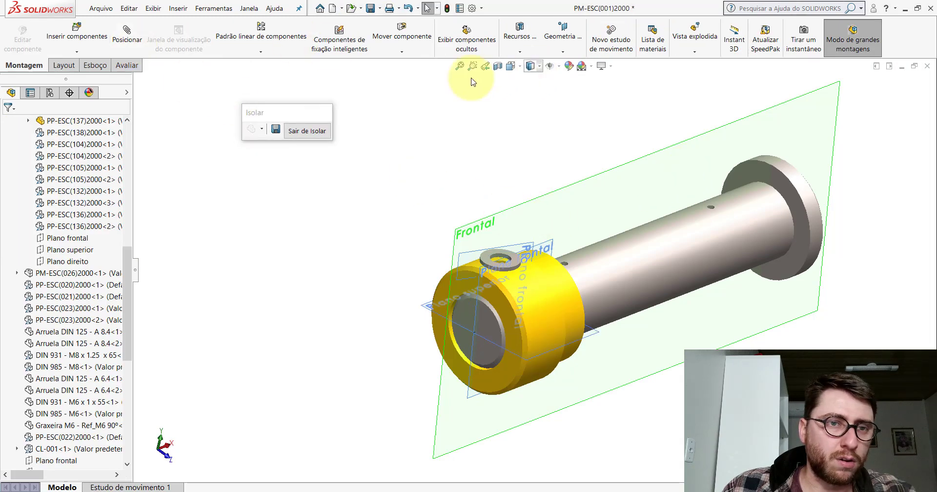
Step: Pick the pin's Top Plane for a mate, hide the frontal plane, and level the shaft
scroll(444, 309, down, 2)
scroll(415, 295, down, 2)
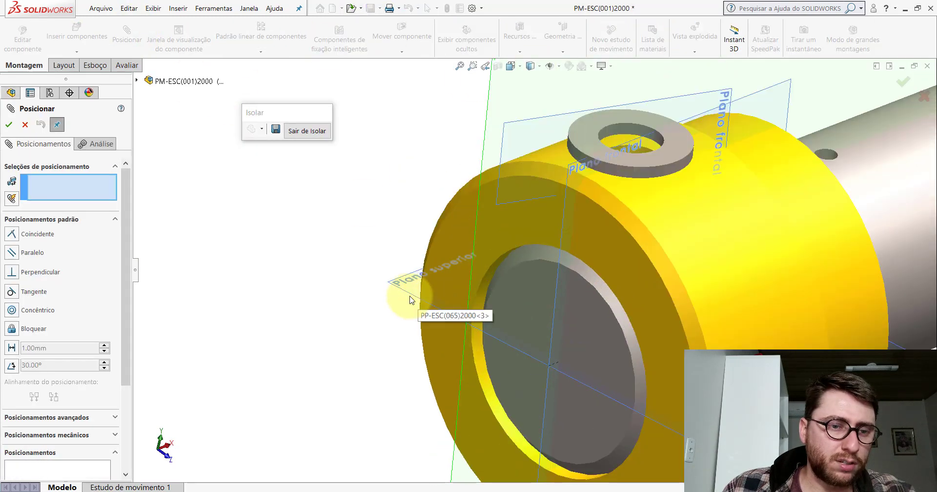
click(412, 300)
scroll(460, 218, up, 3)
click(550, 66)
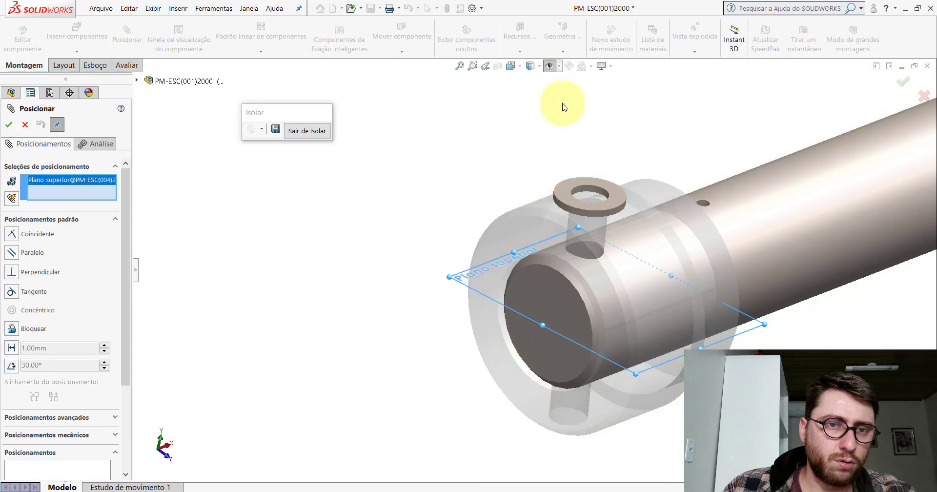
mouse_move(607, 293)
middle_down()
mouse_move(600, 217)
mouse_move(599, 247)
middle_up()
scroll(550, 262, down, 4)
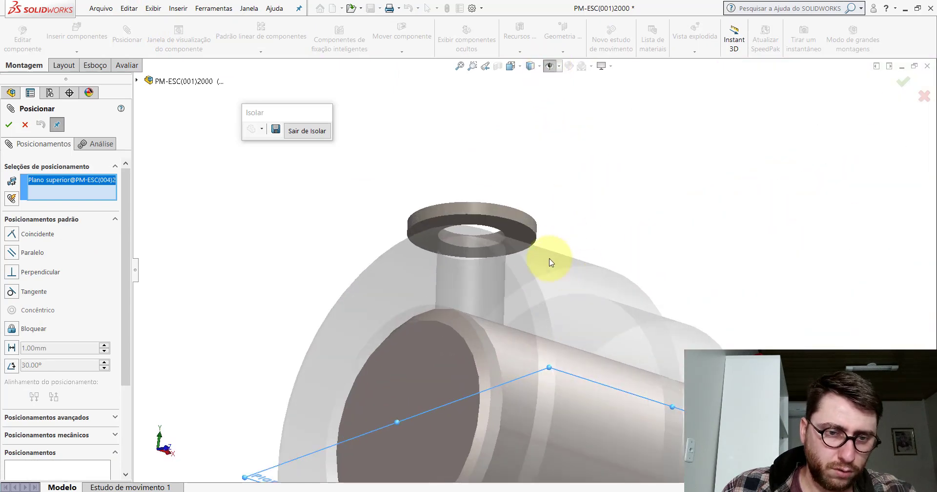
Step: Set a 26 mm distance mate between the washer face and the Top Plane
click(516, 236)
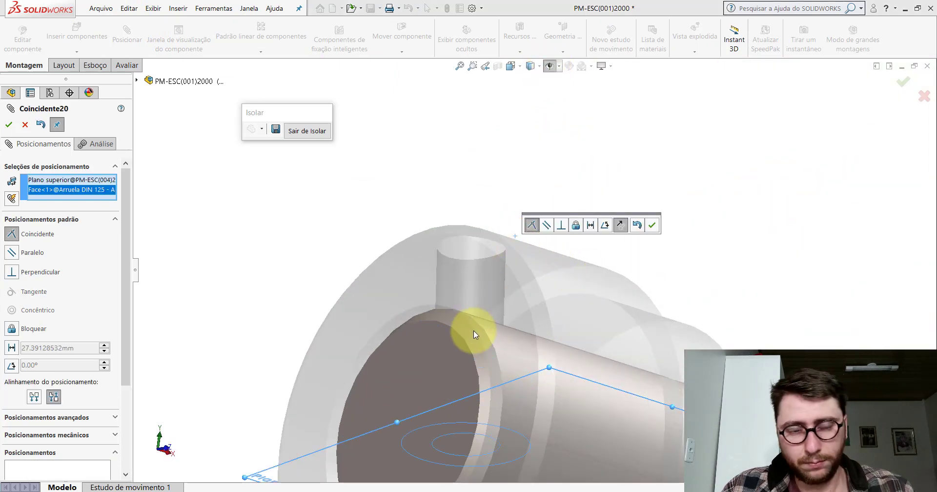
click(590, 225)
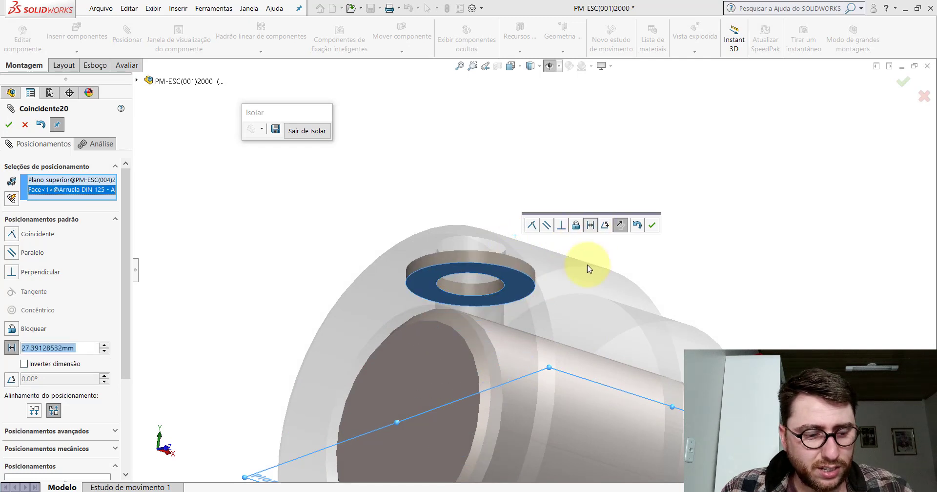
text(26)
key(Return)
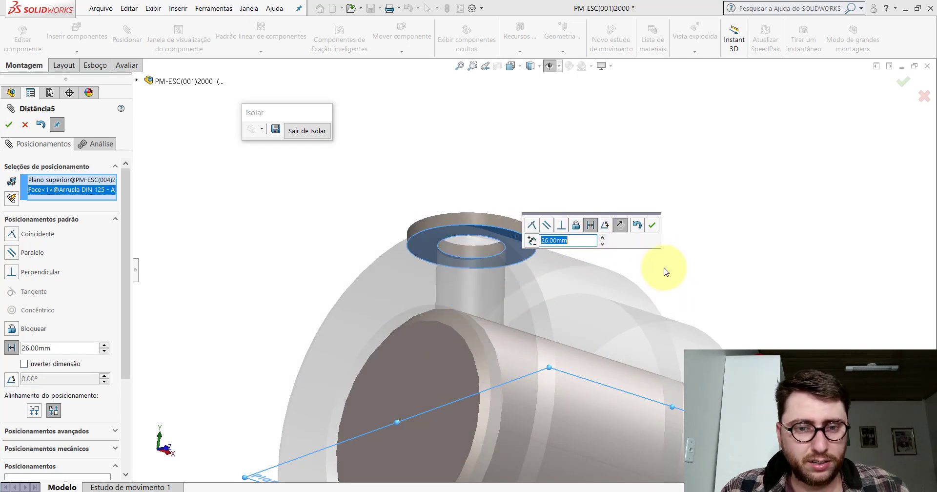
click(653, 225)
click(24, 124)
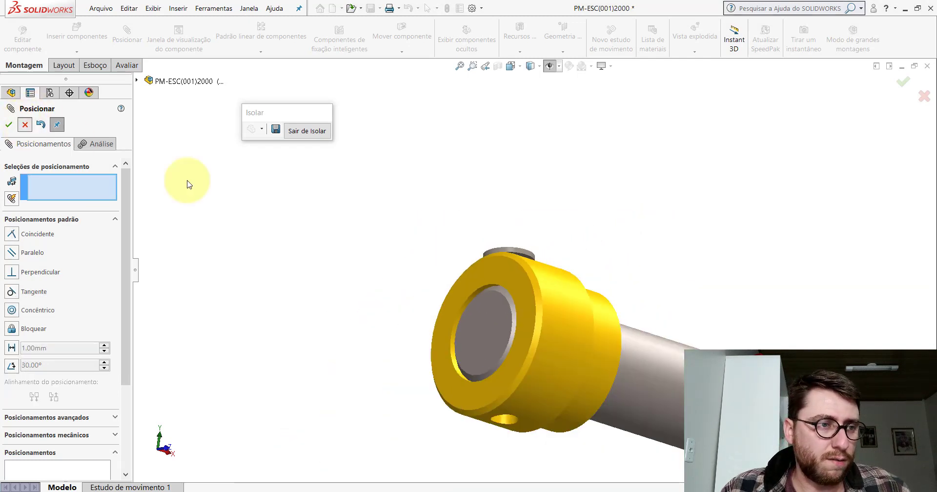
scroll(439, 293, up, 3)
middle_drag(534, 356, 531, 419)
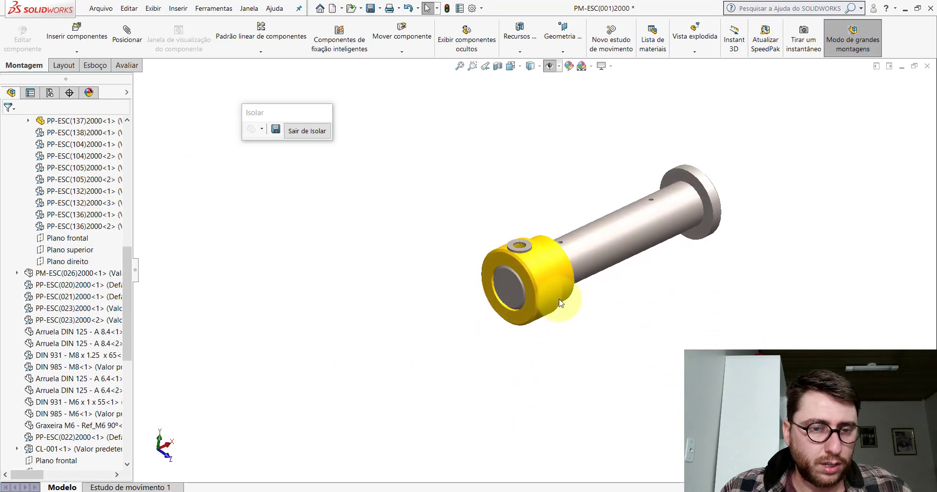
scroll(561, 293, down, 2)
scroll(561, 295, down, 2)
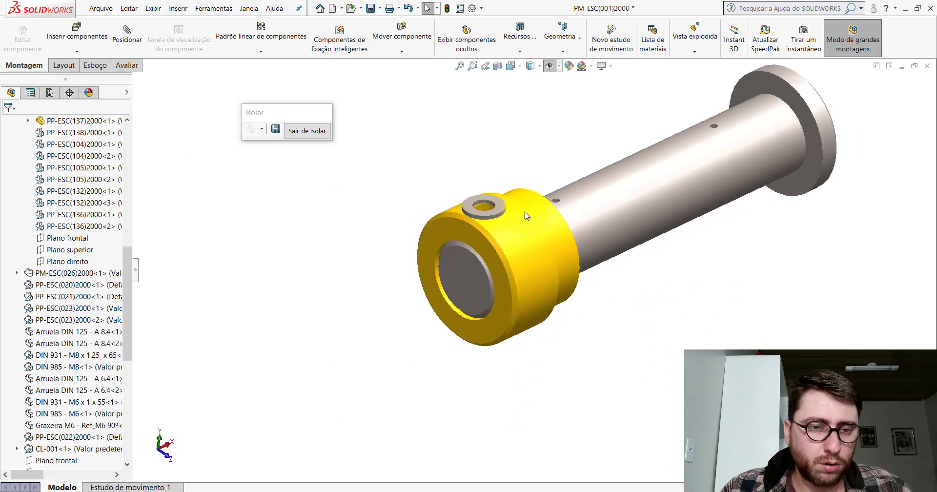
Step: Copy the washer and mate it concentric with the collar's lower hole
ctrl+drag(502, 205, 459, 385)
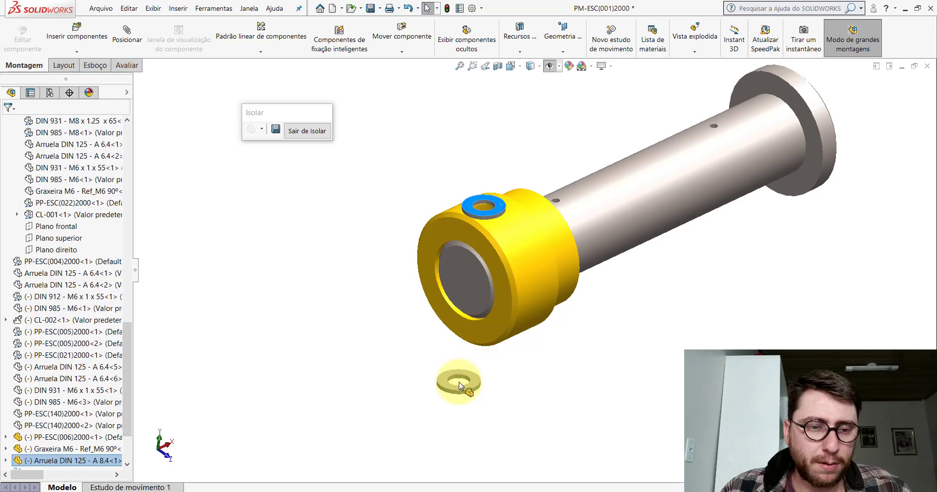
click(131, 32)
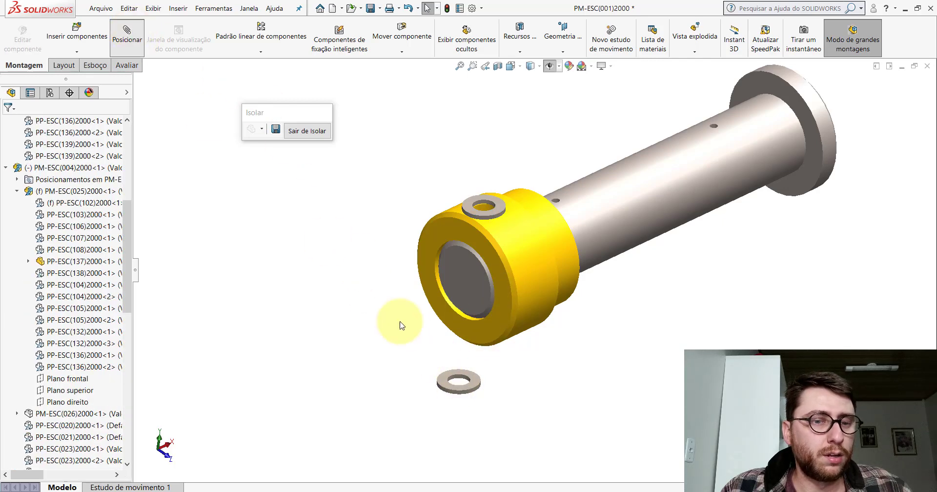
scroll(458, 353, down, 2)
click(458, 353)
scroll(547, 249, up, 3)
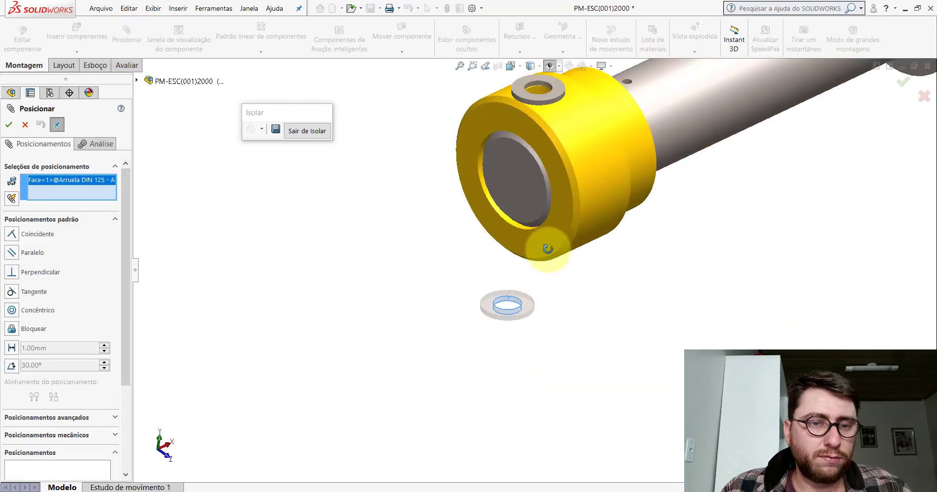
mouse_move(548, 249)
middle_down()
mouse_move(573, 119)
mouse_move(525, 292)
middle_up()
scroll(488, 302, down, 3)
click(495, 306)
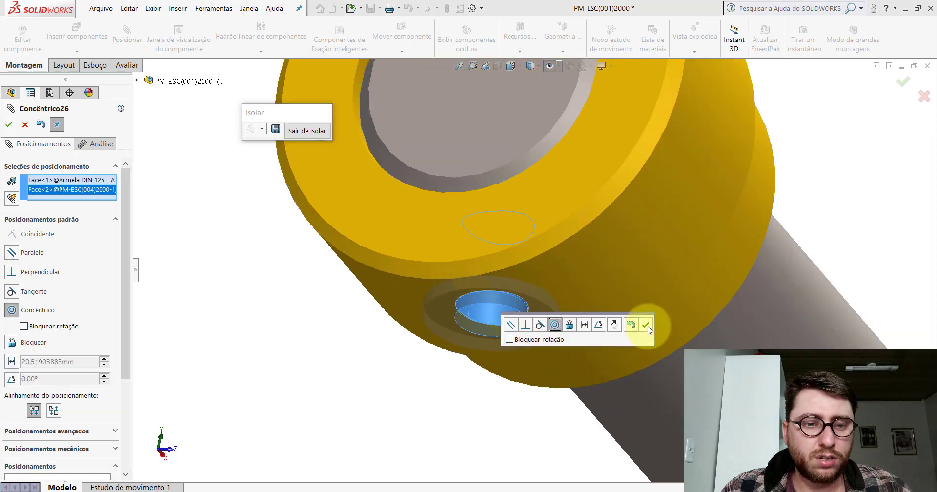
click(646, 325)
Step: Make the washer copy's front plane parallel to the pin's front plane
scroll(630, 317, up, 3)
scroll(617, 310, up, 2)
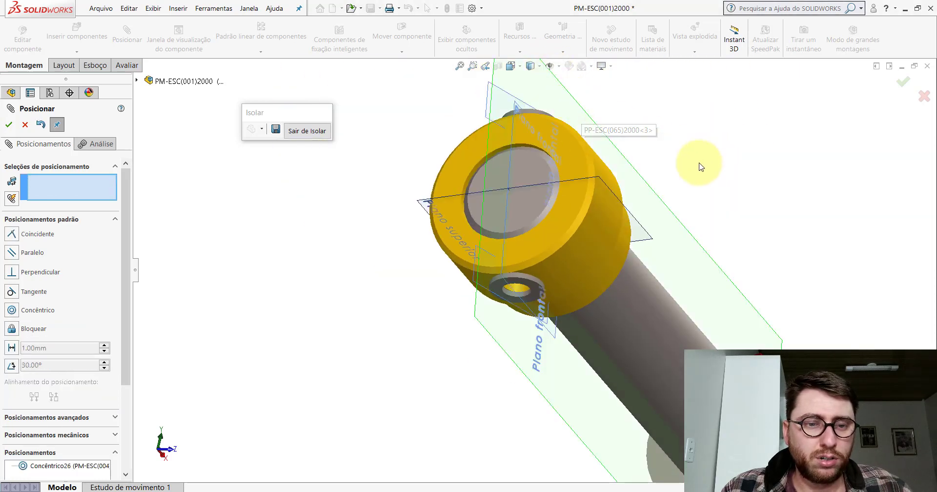
scroll(489, 292, down, 2)
click(487, 292)
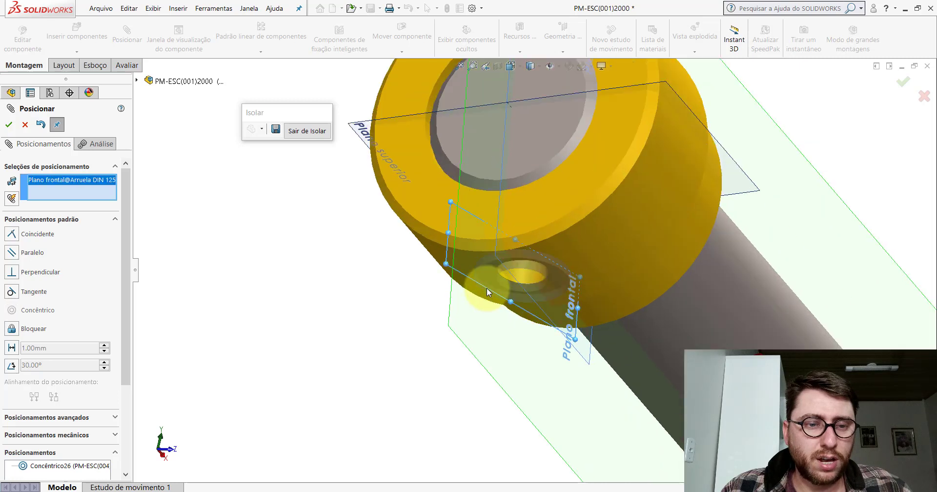
click(500, 202)
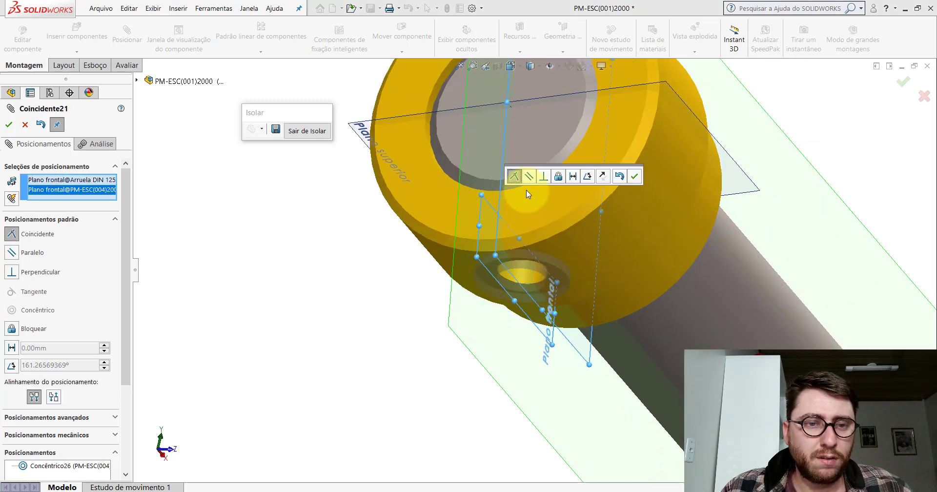
click(528, 176)
click(634, 176)
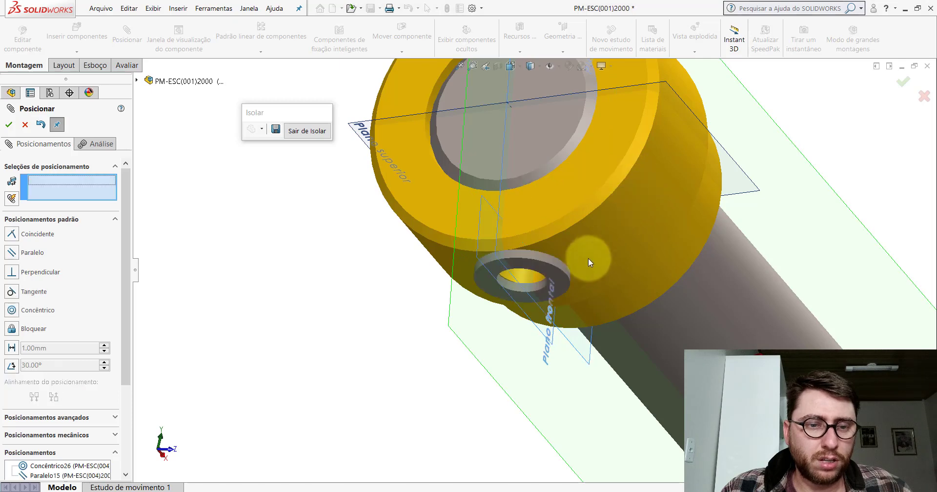
Step: Space the washer face 26 mm from the collar's Plano superior with a distance mate
middle_drag(588, 258, 543, 248)
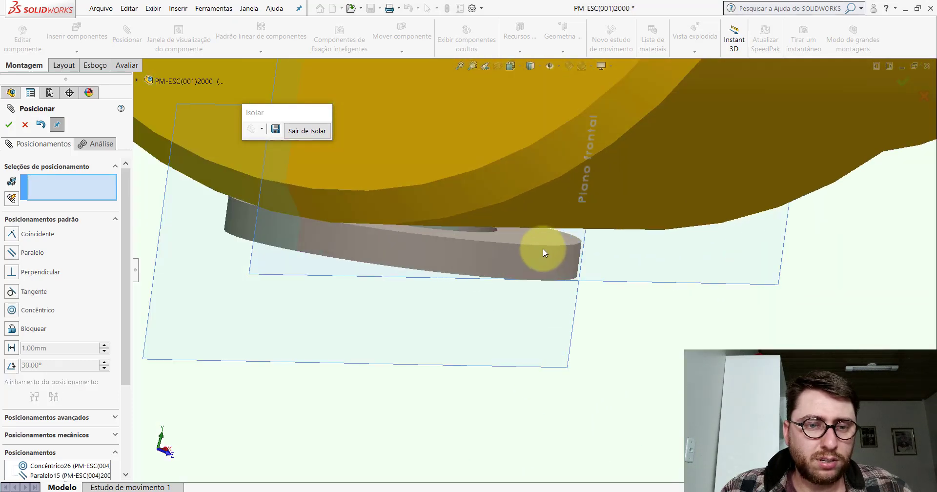
click(508, 224)
mouse_move(507, 225)
middle_down()
mouse_move(522, 255)
mouse_move(484, 177)
middle_up()
scroll(521, 255, up, 5)
scroll(428, 167, down, 5)
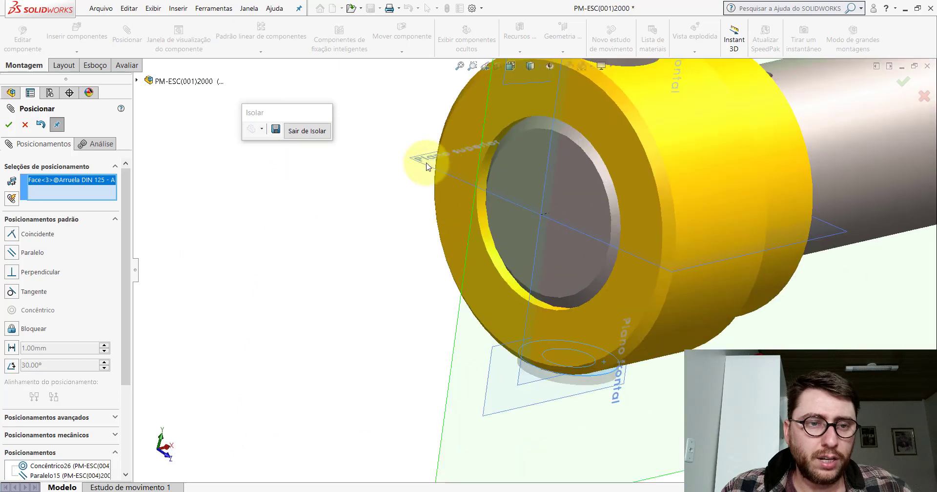
click(425, 167)
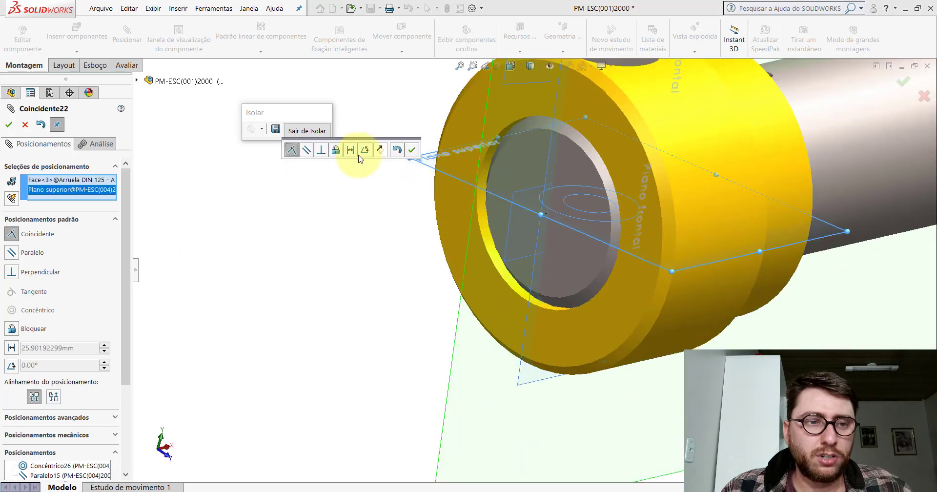
click(349, 151)
text(26.00mm)
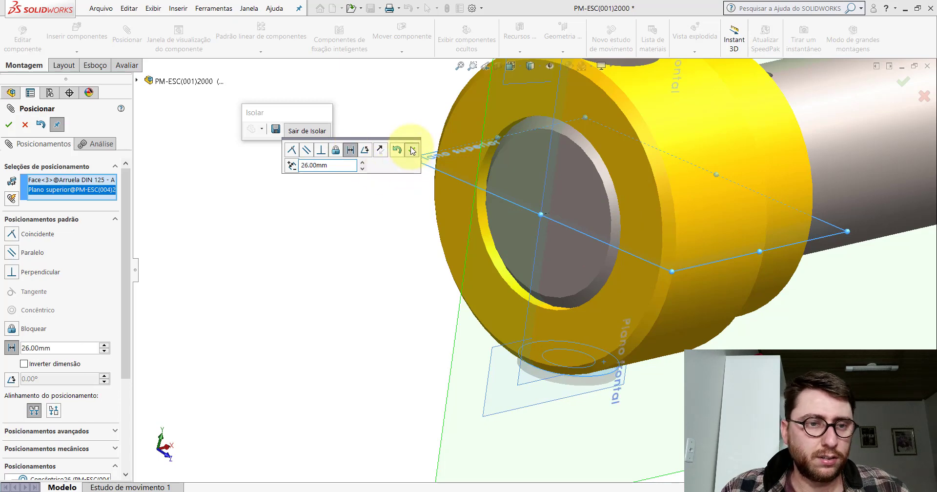
click(412, 150)
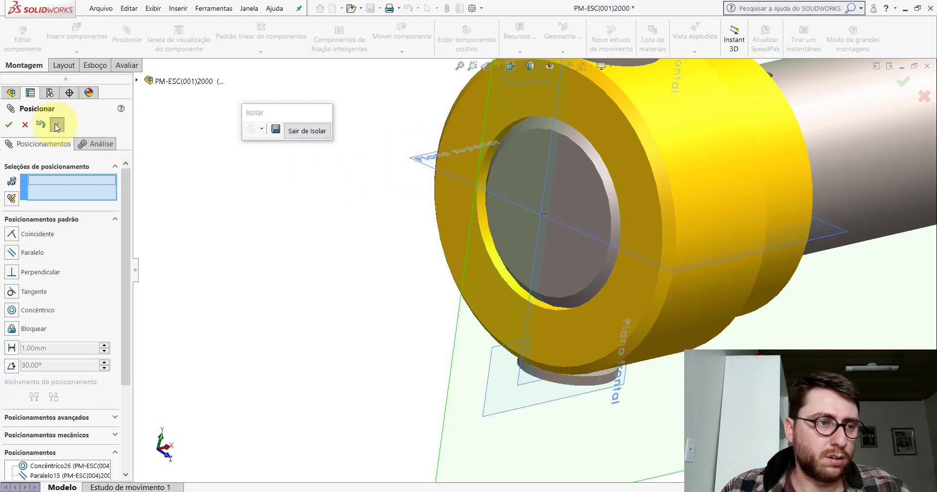
Step: Close mate editing and hide the reference planes
click(23, 126)
click(550, 67)
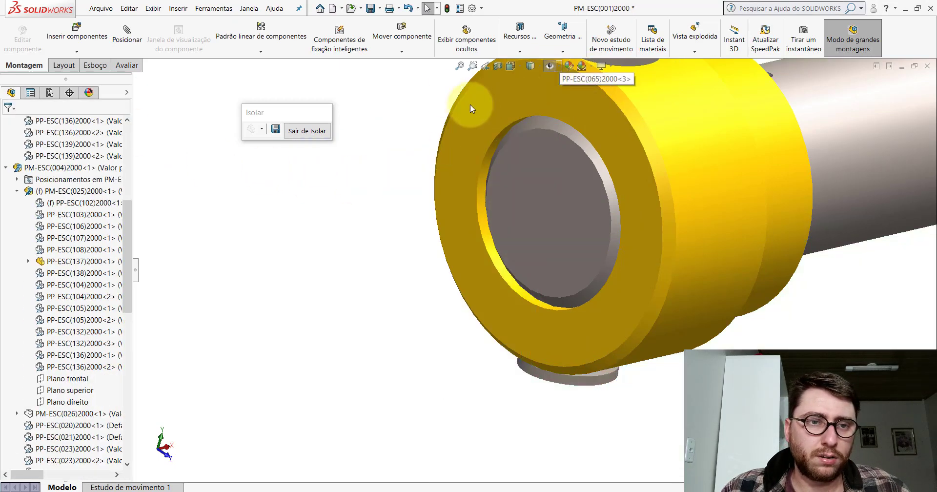
click(521, 66)
Step: Switch to isometric view and place a DIN 931 - M8 x 1.25 x 65 screw upright above the washer
click(555, 83)
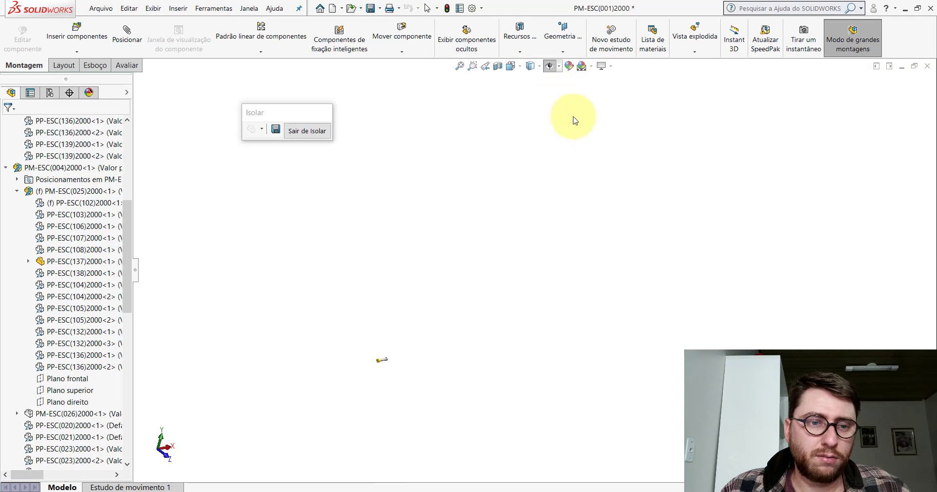
scroll(576, 320, down, 10)
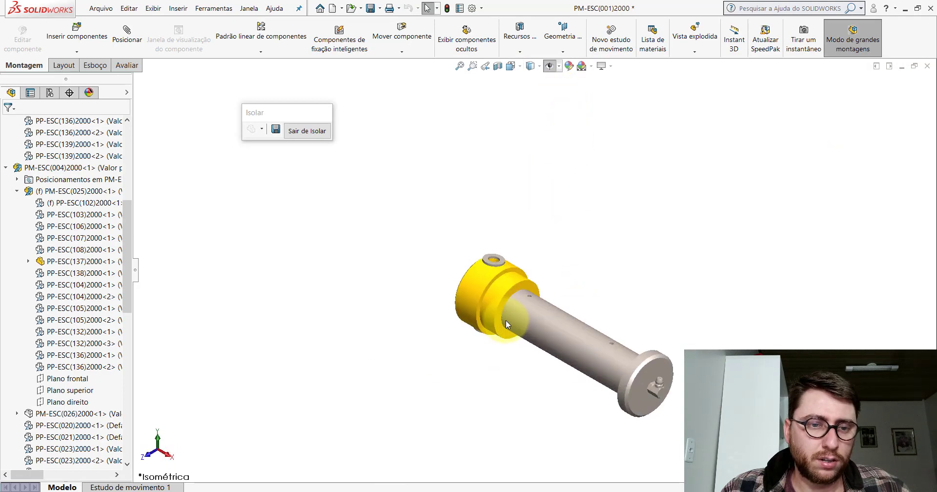
click(76, 31)
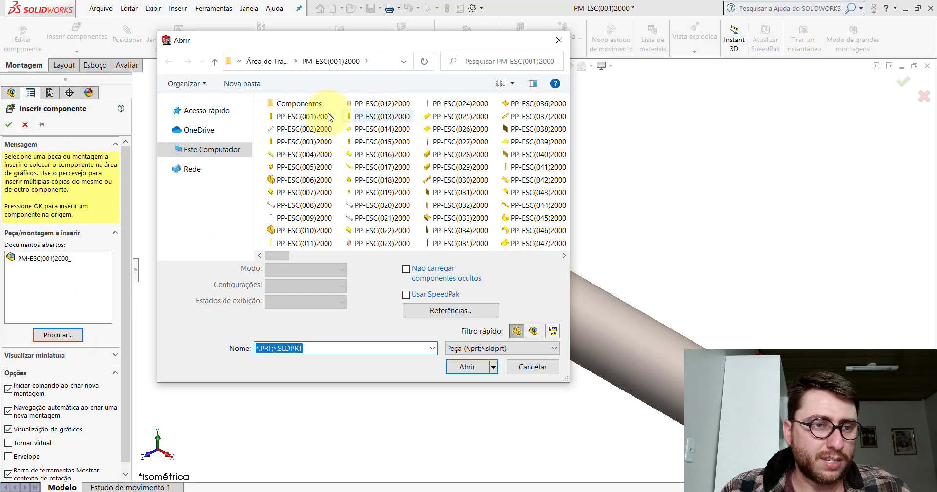
double_click(290, 105)
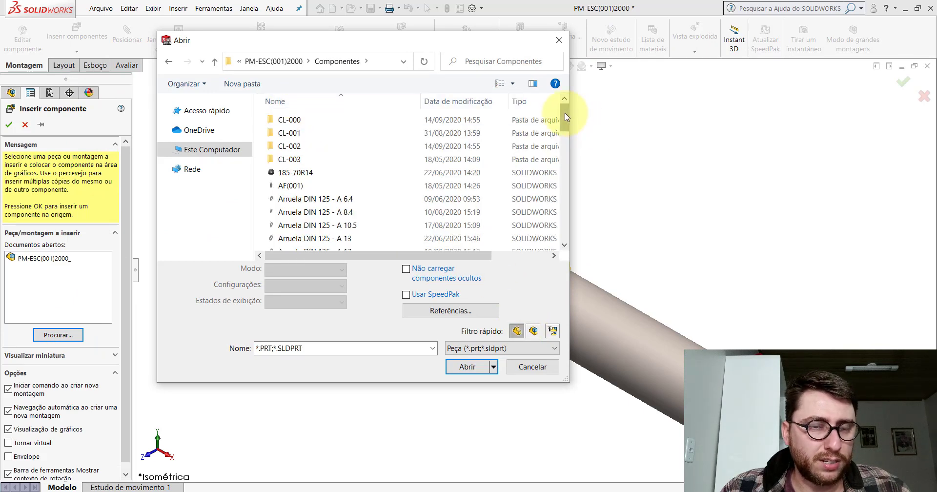
drag(566, 117, 582, 163)
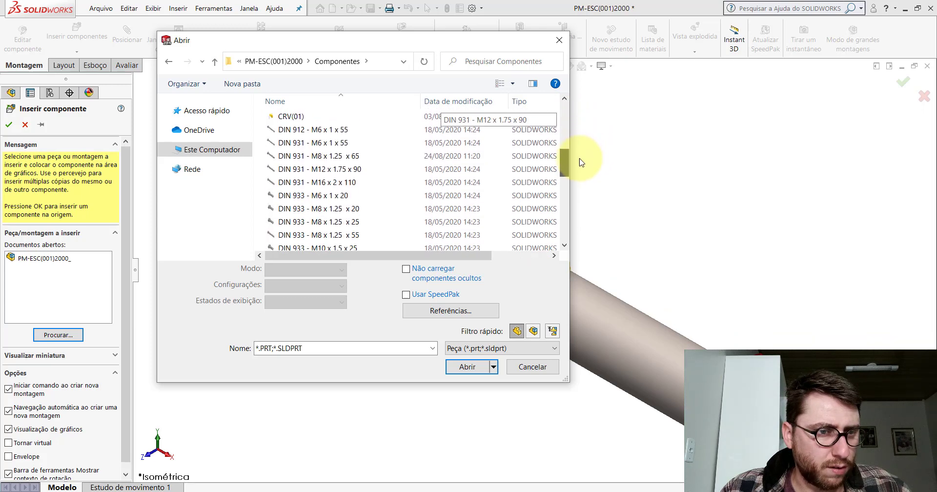
double_click(314, 157)
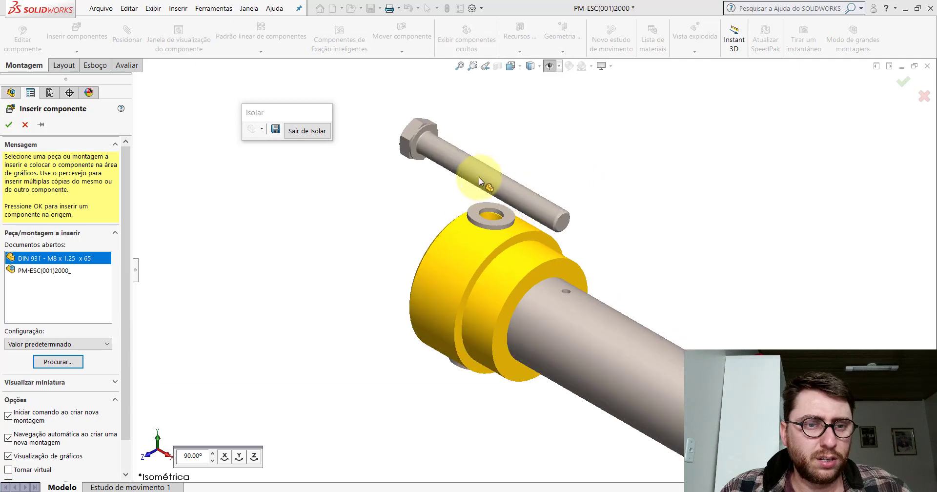
click(473, 167)
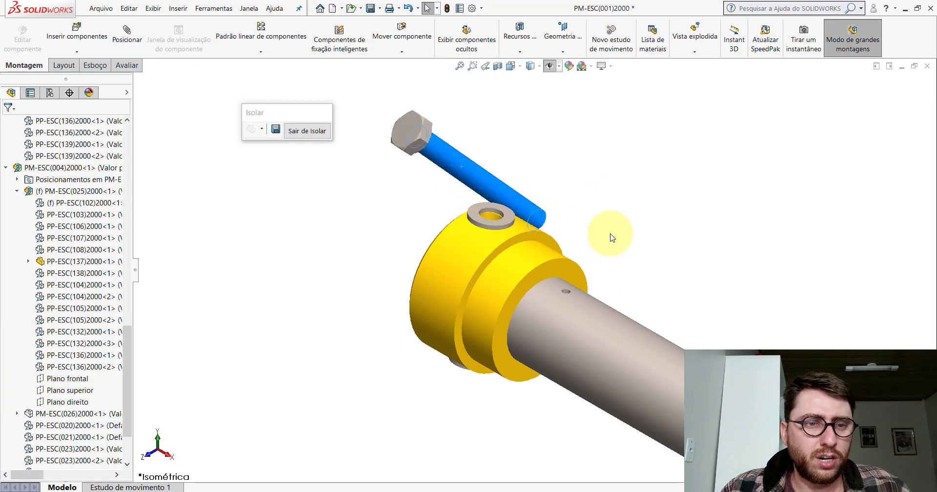
right_drag(610, 238, 439, 121)
Step: Mate the screw concentric with the washer hole and seat its head on the washer
click(127, 34)
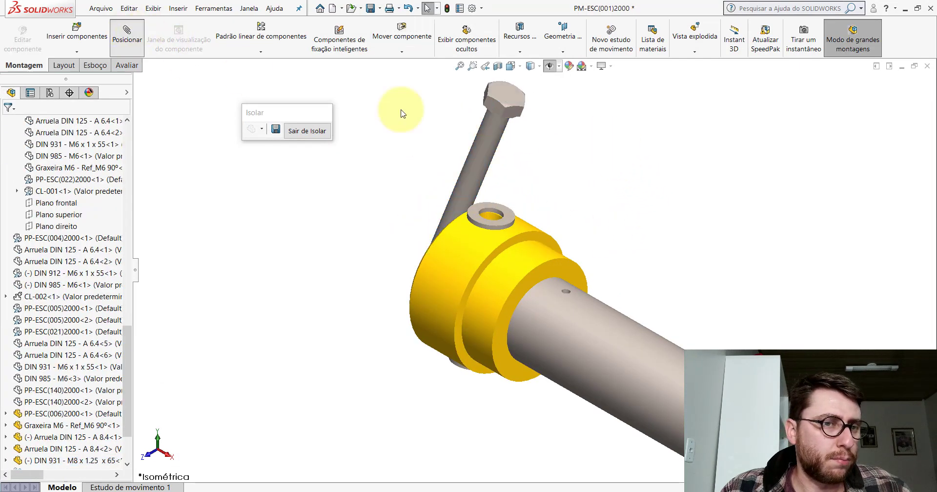
click(491, 130)
scroll(491, 215, down, 4)
click(466, 218)
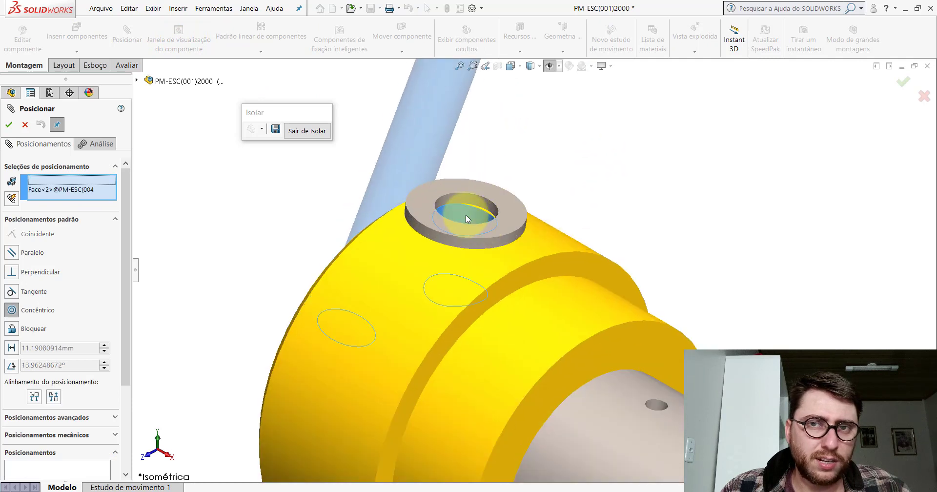
click(453, 192)
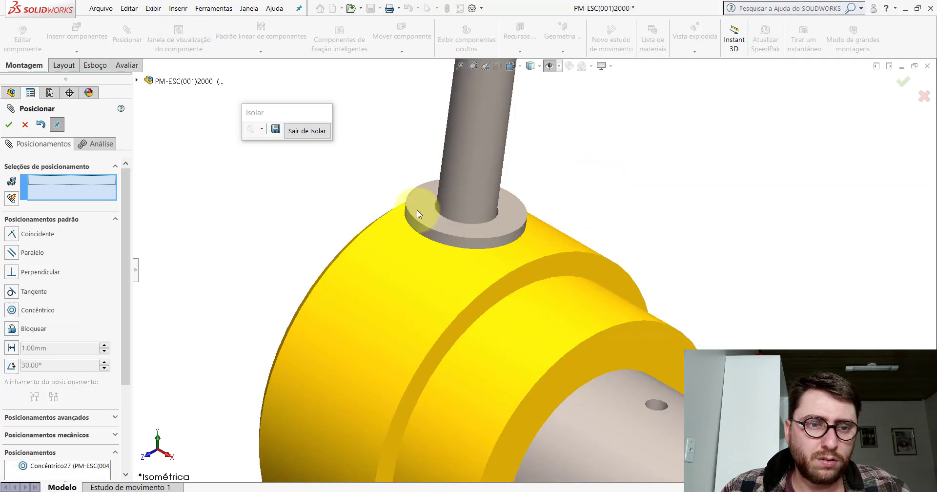
scroll(446, 224, up, 3)
middle_drag(507, 234, 576, 122)
scroll(548, 198, down, 4)
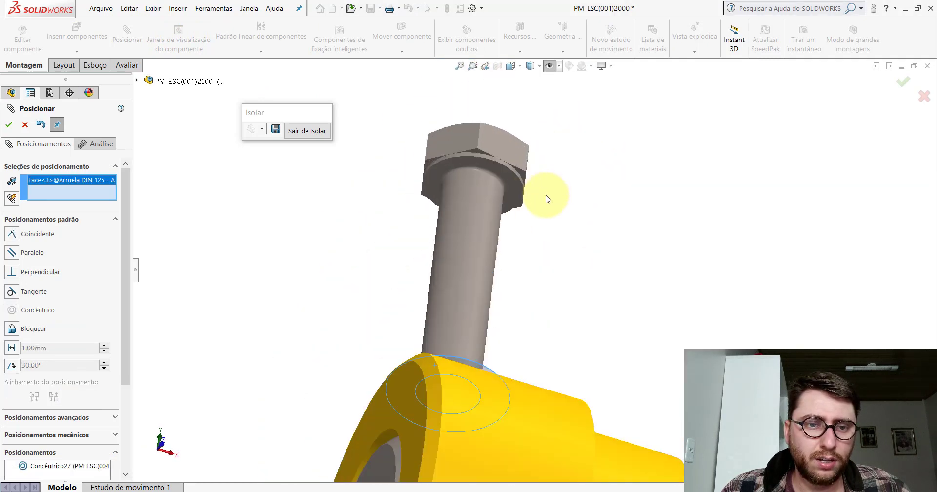
click(505, 181)
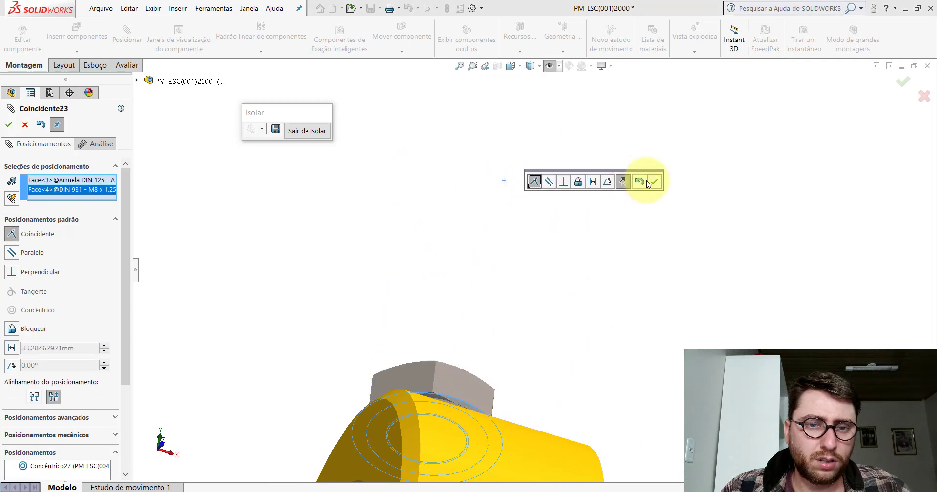
click(653, 182)
Step: Align a bolt-head flat parallel to the collar end face and finish mating
scroll(624, 241, up, 5)
mouse_move(623, 240)
middle_down()
mouse_move(581, 360)
mouse_move(607, 383)
middle_up()
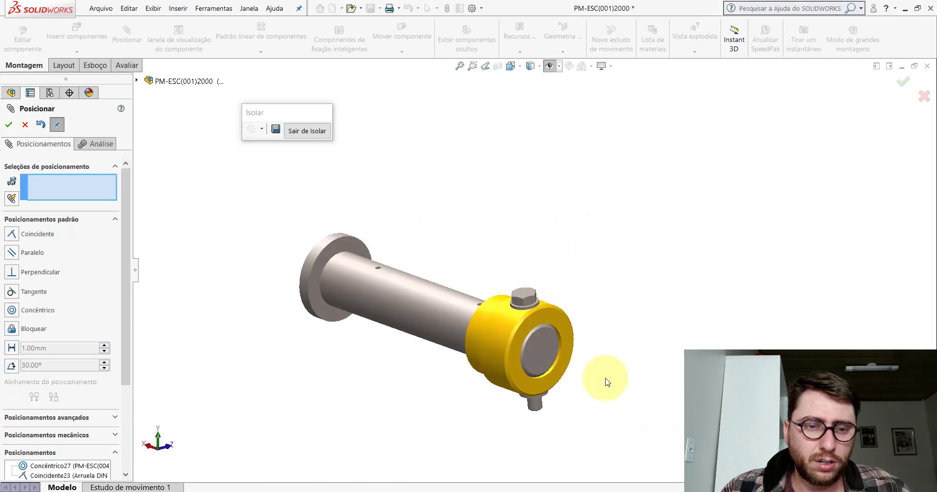
scroll(532, 303, down, 5)
click(520, 268)
click(556, 330)
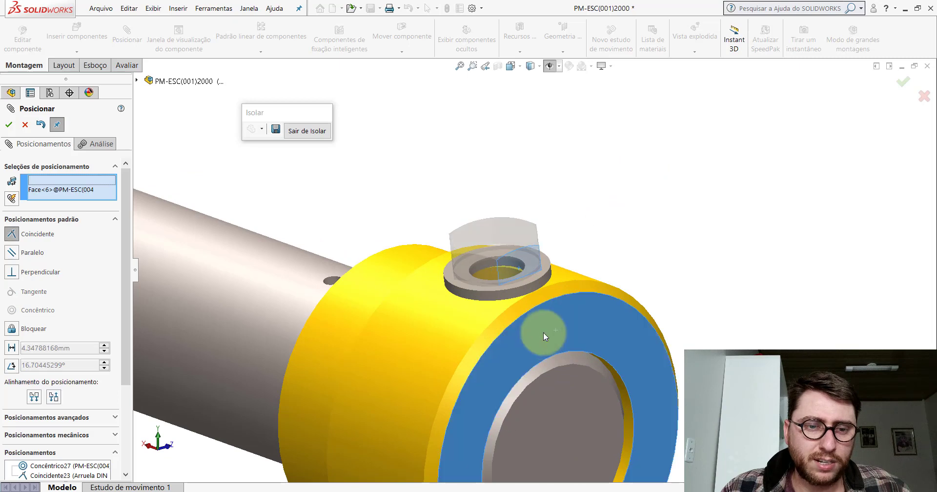
click(682, 352)
scroll(635, 347, up, 2)
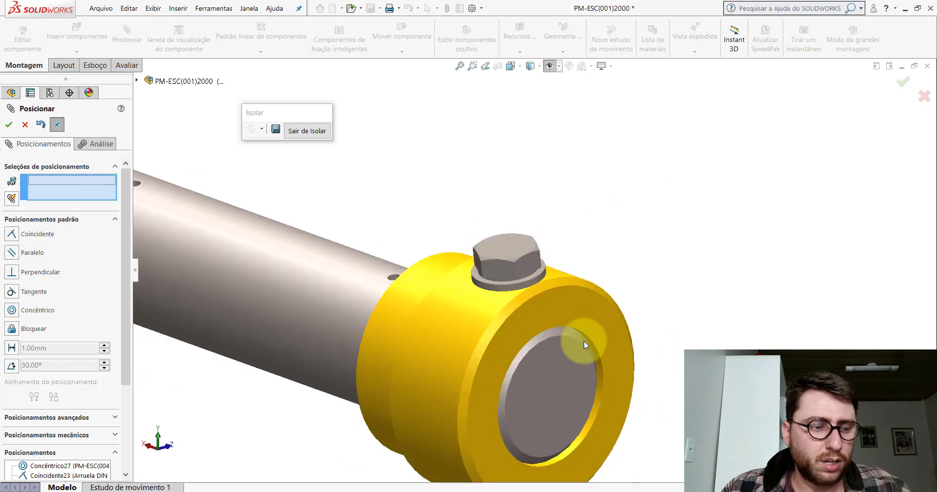
scroll(584, 341, up, 3)
key(Escape)
middle_drag(536, 315, 555, 241)
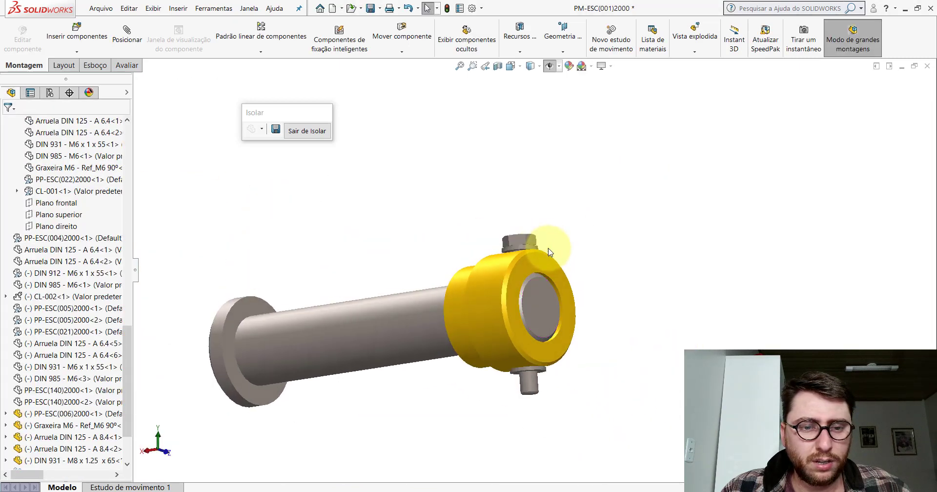
Step: Insert a DIN 985 - M8 nut into the assembly, turned to face the bolt
click(77, 30)
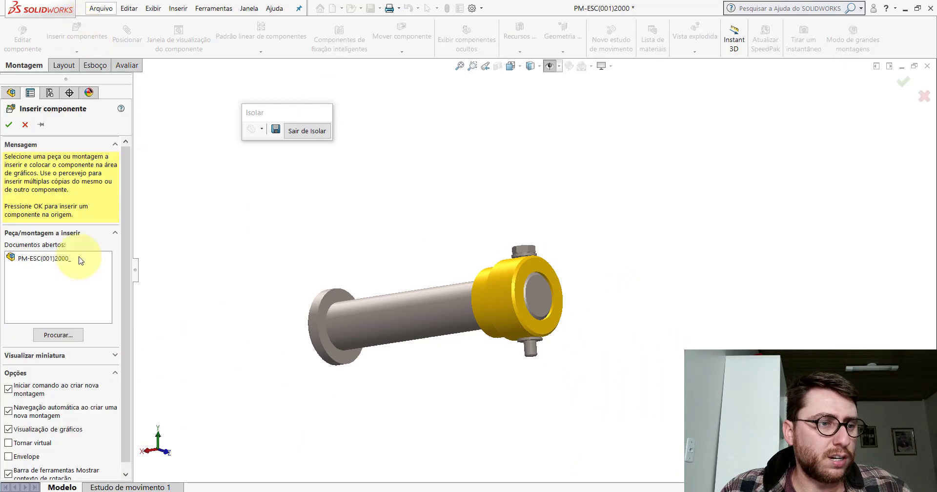
click(45, 335)
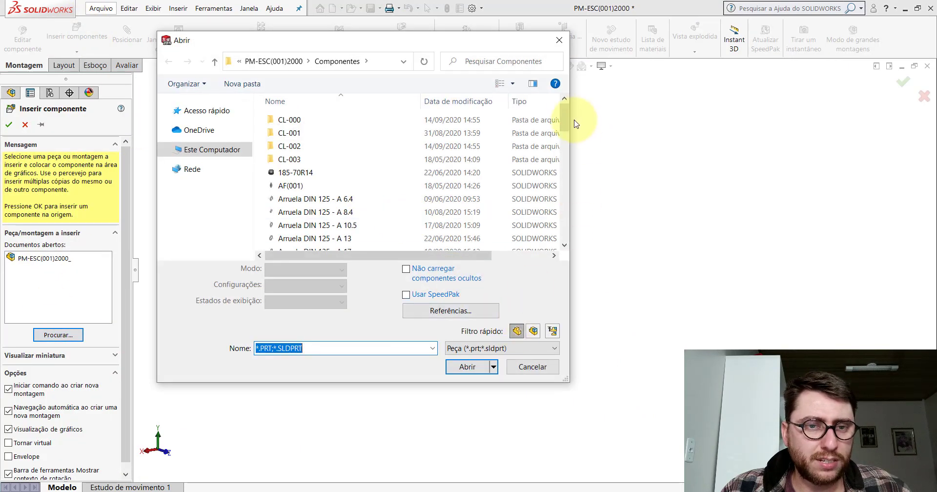
drag(576, 125, 575, 199)
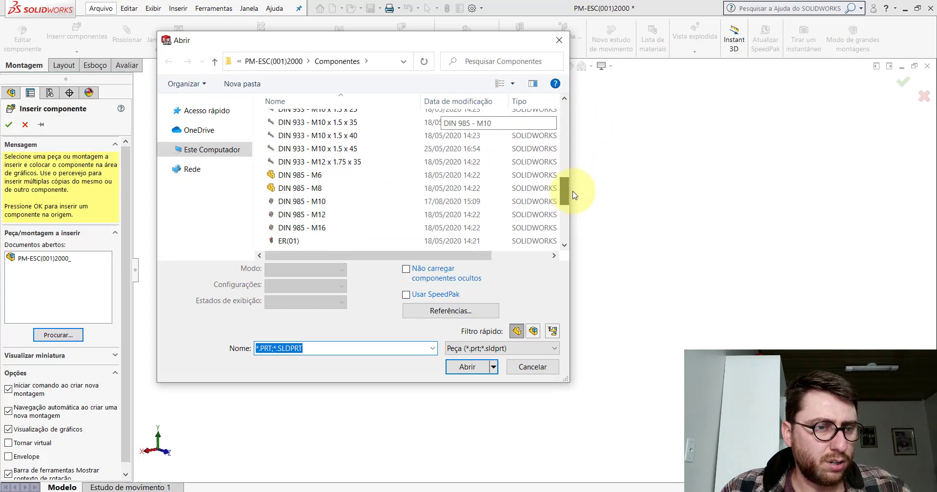
double_click(281, 183)
scroll(555, 362, down, 3)
scroll(535, 361, down, 3)
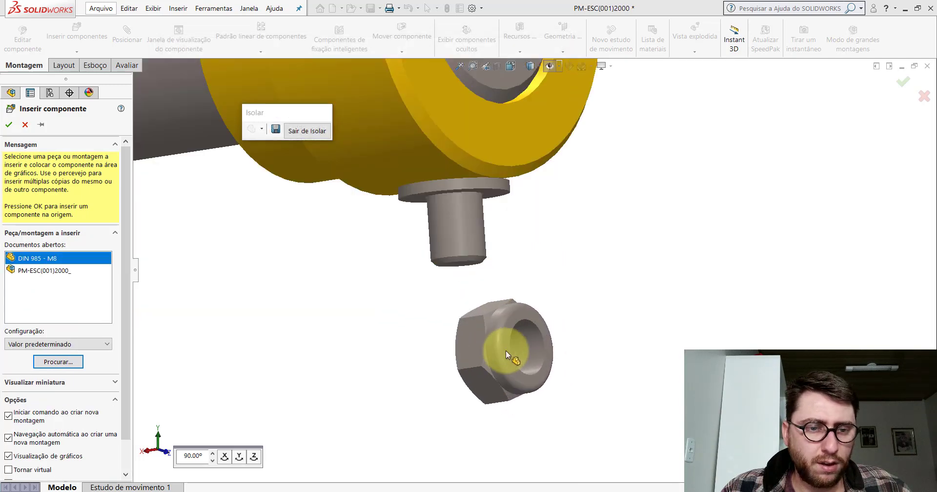
click(506, 350)
mouse_move(520, 359)
right_down()
mouse_move(643, 238)
mouse_move(638, 101)
right_up()
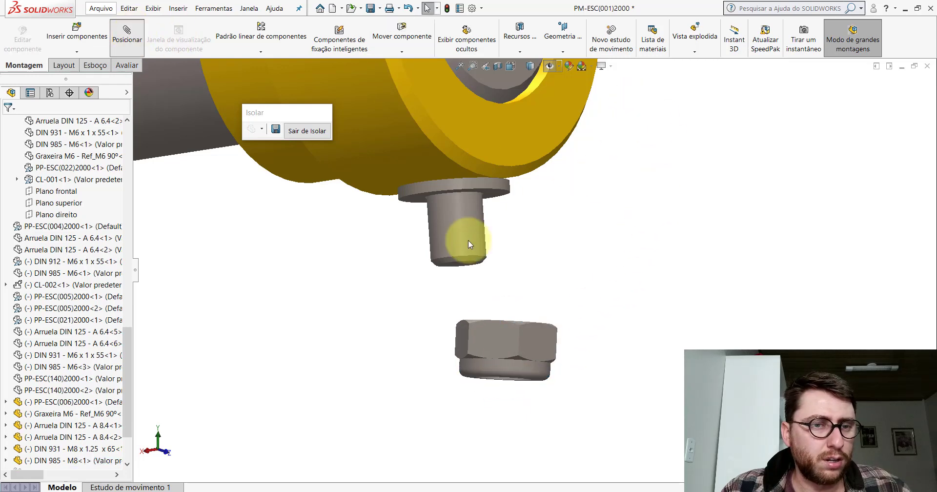
Step: Mate the nut concentric with the bolt and flush against the washer
click(462, 220)
middle_drag(466, 223, 502, 264)
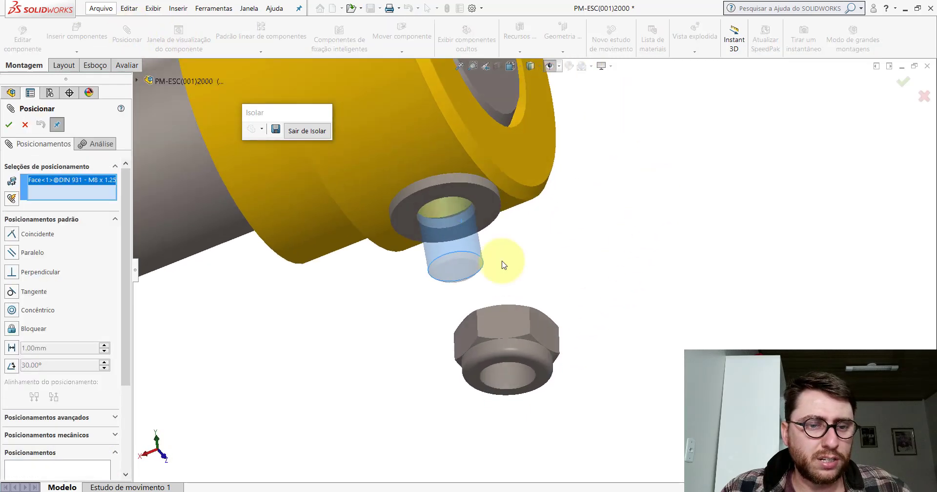
click(520, 377)
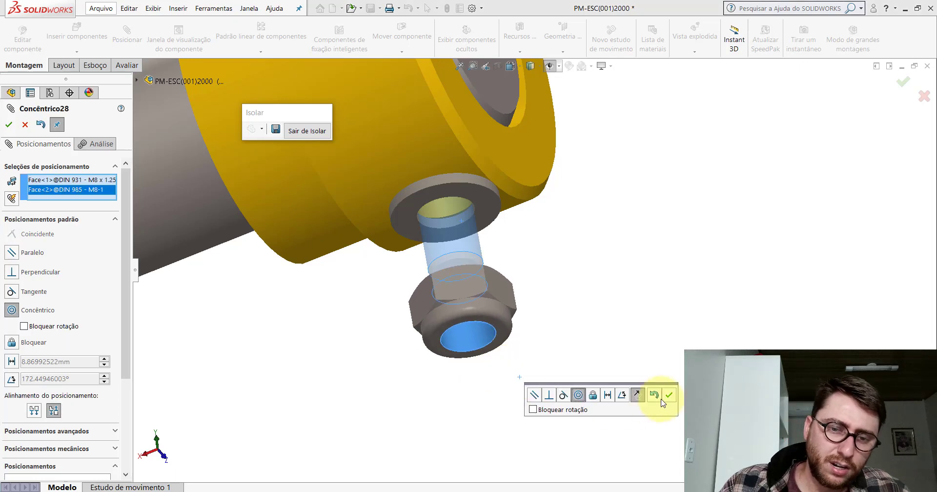
click(670, 397)
click(479, 203)
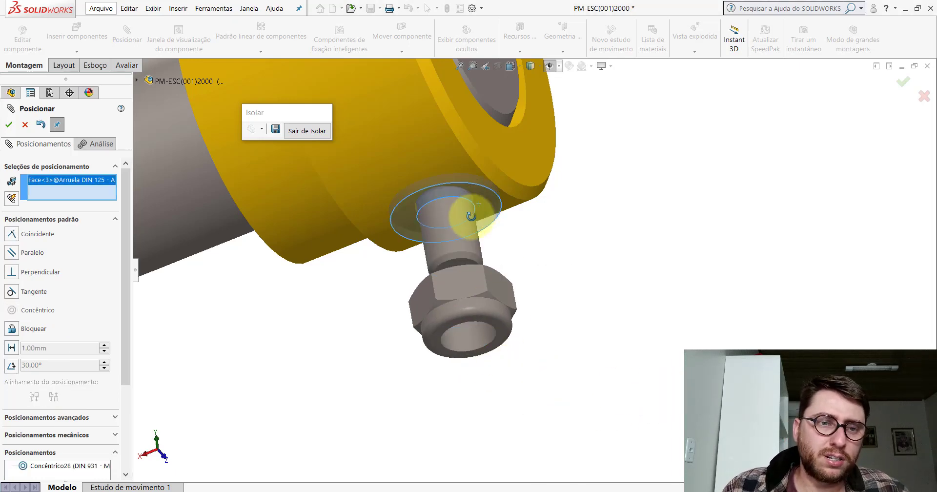
middle_drag(479, 203, 439, 345)
click(480, 291)
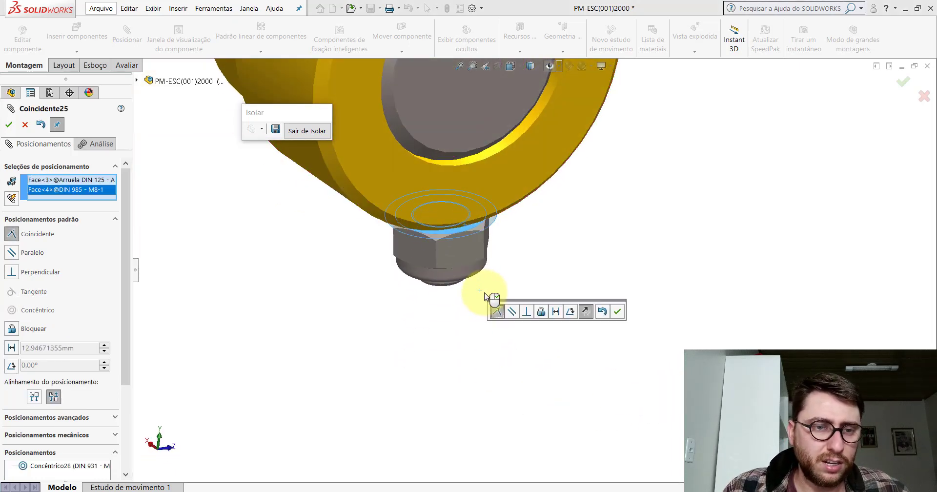
click(618, 311)
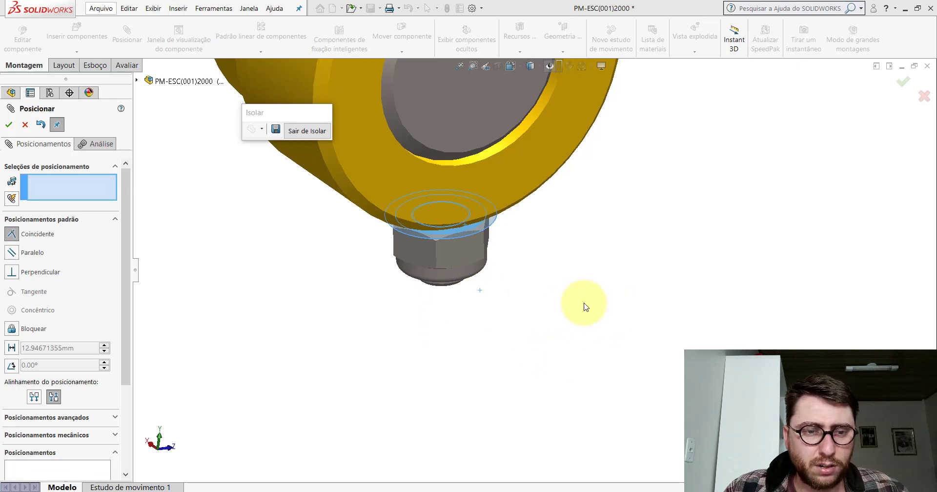
Step: Align a nut flat parallel to a bolt-head flat, then return to isometric view
click(464, 250)
middle_drag(467, 253, 527, 185)
scroll(527, 184, down, 5)
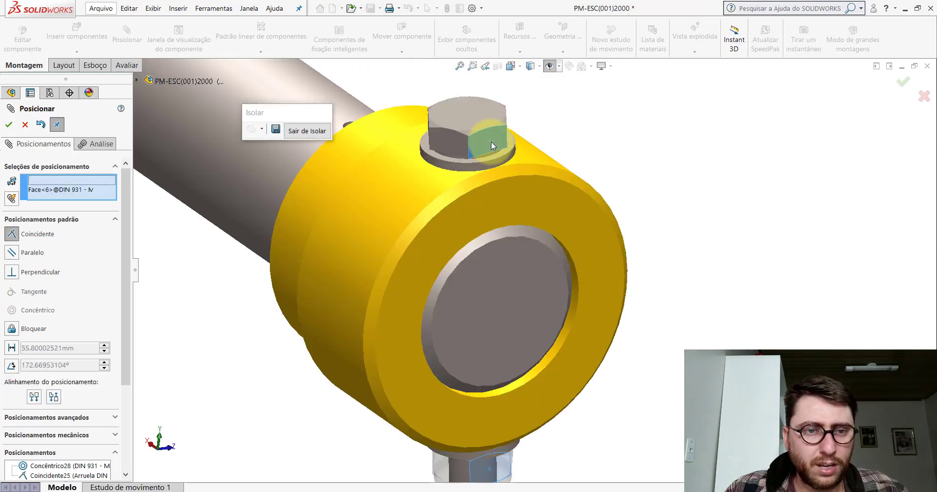
click(491, 141)
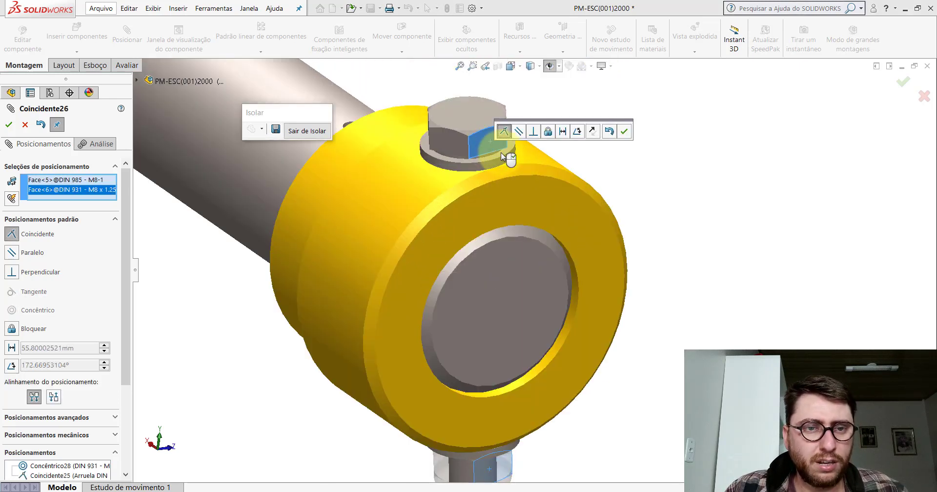
click(625, 131)
key(Escape)
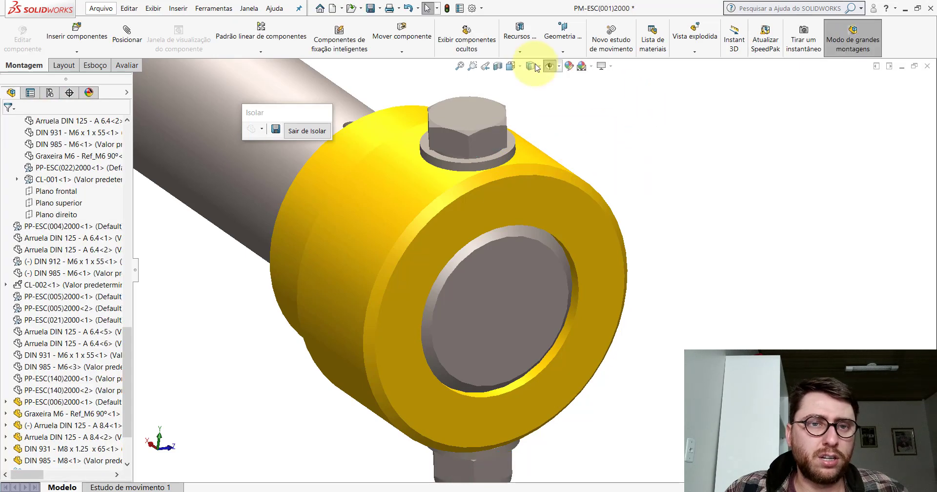
click(511, 66)
click(556, 78)
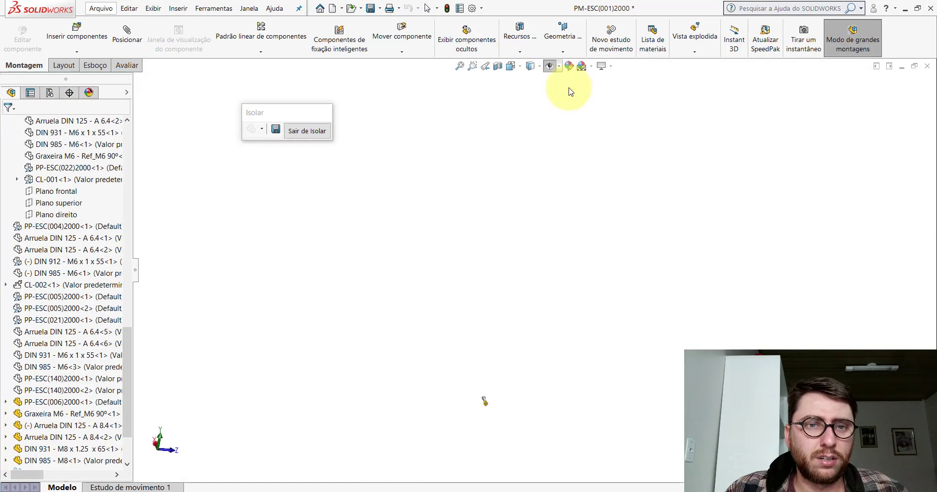
Step: Exit isolation to show the whole backhoe and select the pin at the arm joint
click(306, 132)
scroll(607, 327, down, 3)
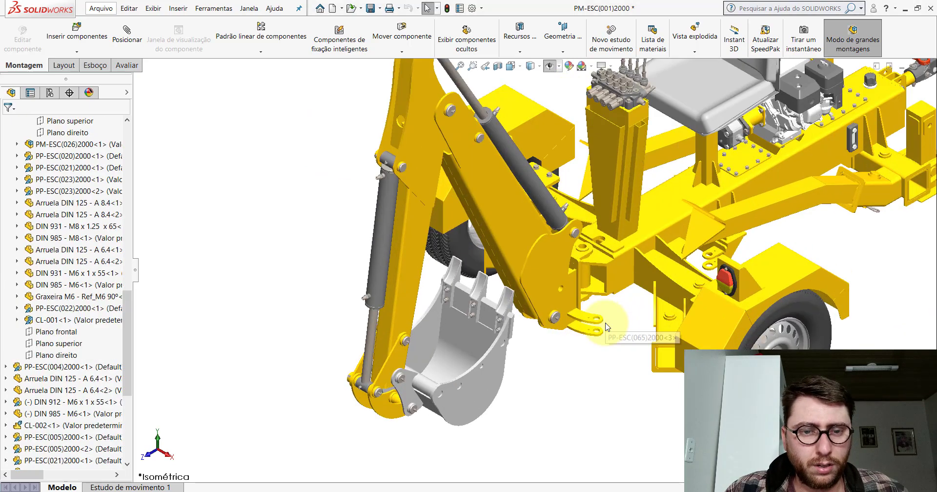
scroll(607, 327, down, 3)
scroll(517, 258, up, 5)
scroll(507, 282, down, 5)
mouse_move(508, 282)
middle_down()
mouse_move(522, 206)
mouse_move(634, 156)
mouse_move(594, 117)
mouse_move(601, 108)
mouse_move(601, 131)
middle_up()
scroll(523, 308, up, 3)
scroll(485, 306, down, 3)
scroll(495, 262, down, 3)
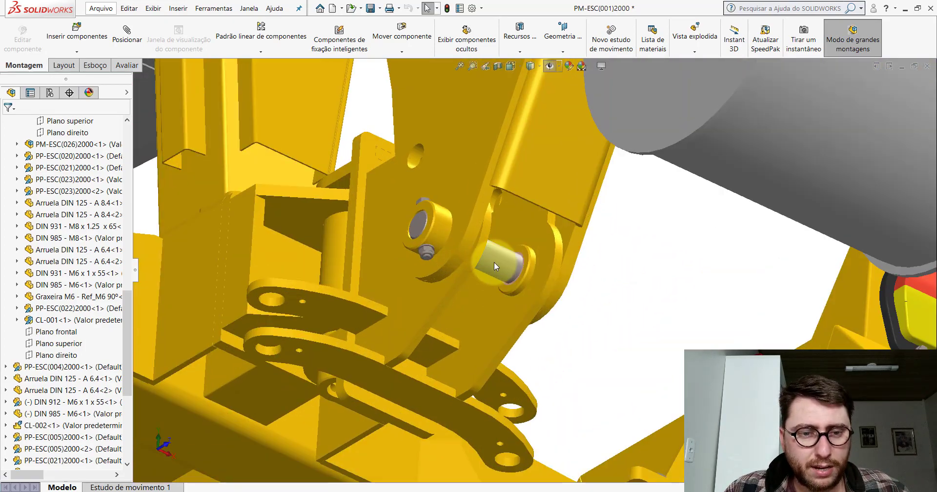
click(494, 262)
Step: Check the reference pin in the other open assembly document, then return to the backhoe
click(612, 286)
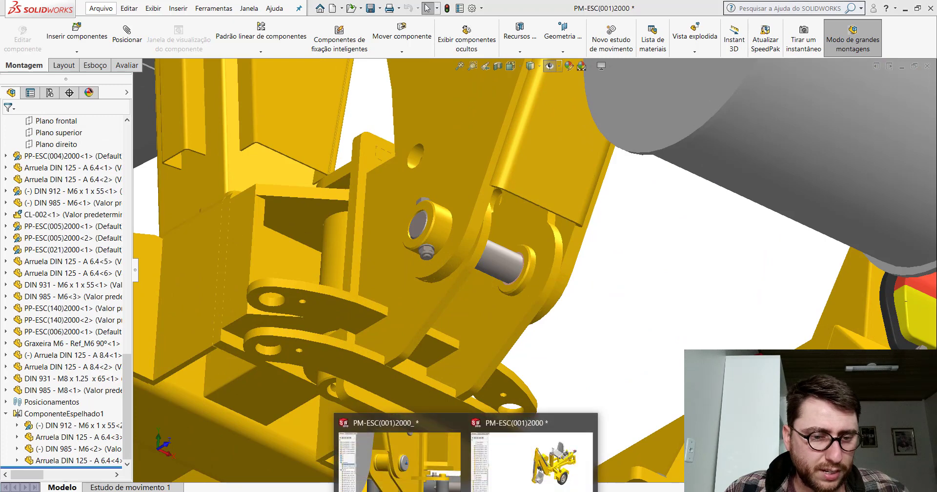
click(438, 440)
click(563, 262)
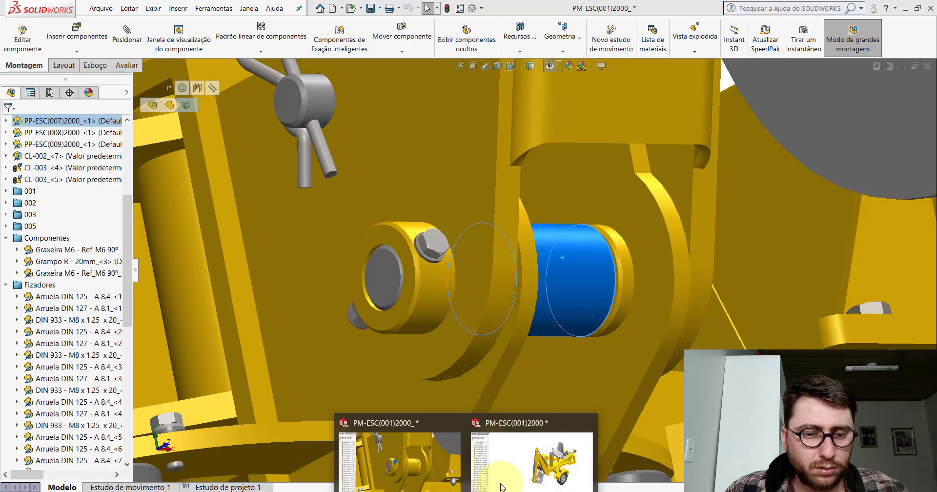
click(561, 454)
Step: Hide the washer on the arm pin and bring up the arm pin's context menu
mouse_move(539, 283)
middle_down()
mouse_move(516, 269)
mouse_move(513, 220)
mouse_move(540, 234)
mouse_move(516, 205)
mouse_move(493, 210)
mouse_move(453, 243)
middle_up()
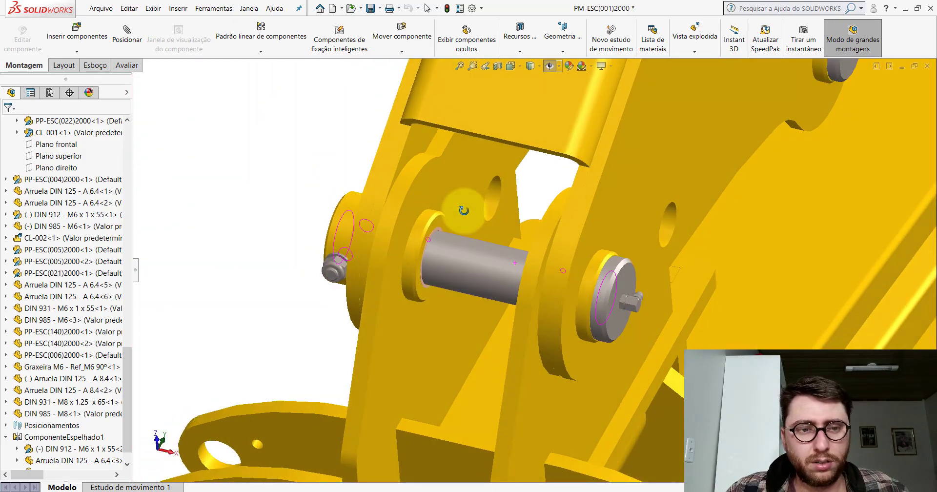
click(420, 227)
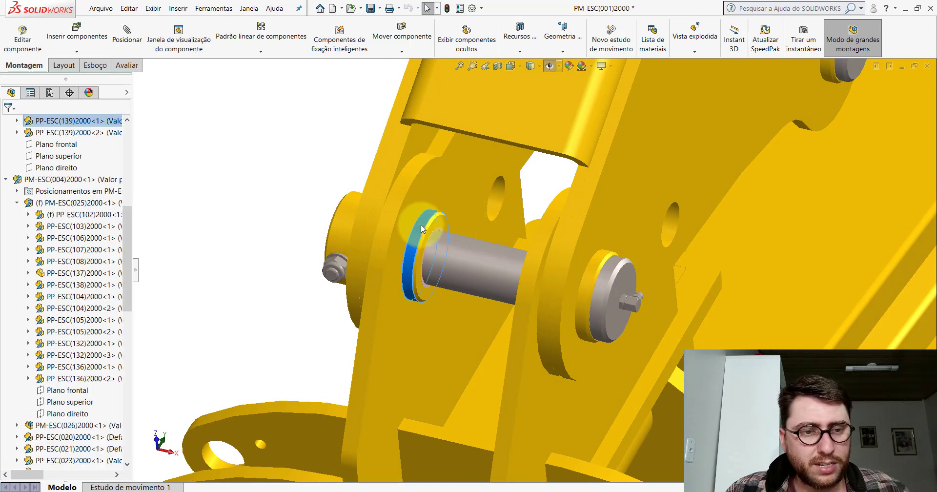
key(Tab)
mouse_move(420, 227)
middle_down()
mouse_move(473, 222)
mouse_move(536, 244)
middle_up()
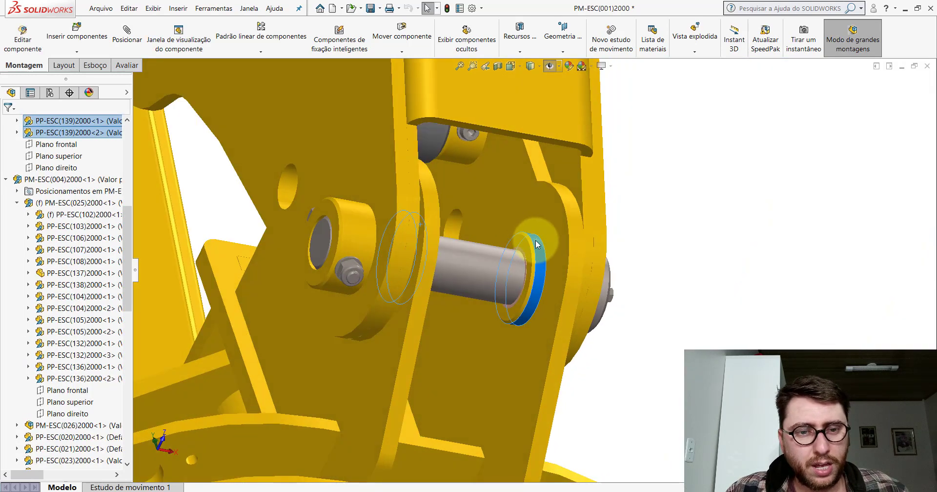
click(483, 253)
right_click(477, 252)
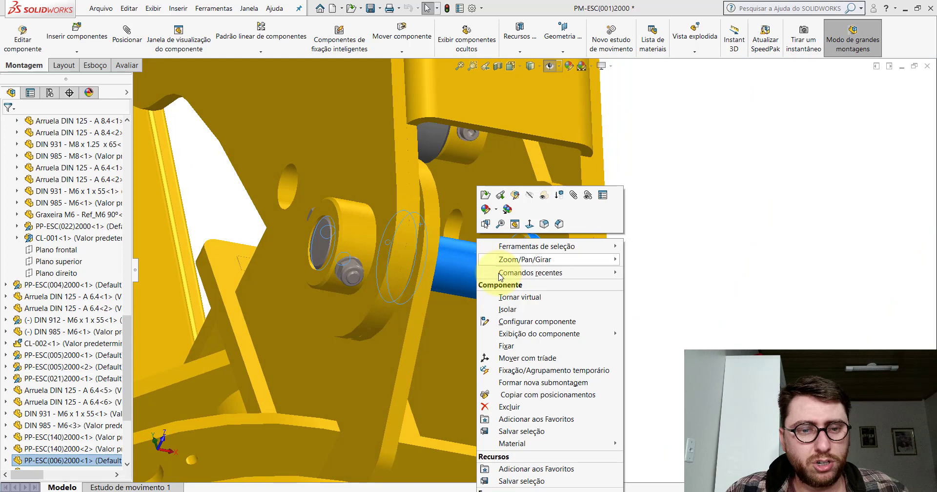
Step: Isolate the arm pin and place the PP-ESC(007)2000 sleeve from the main parts folder beside it
click(505, 308)
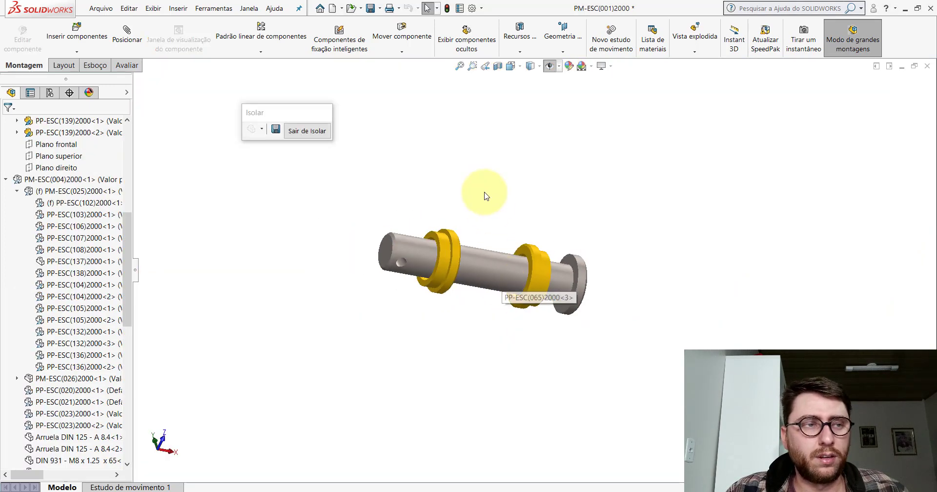
click(77, 37)
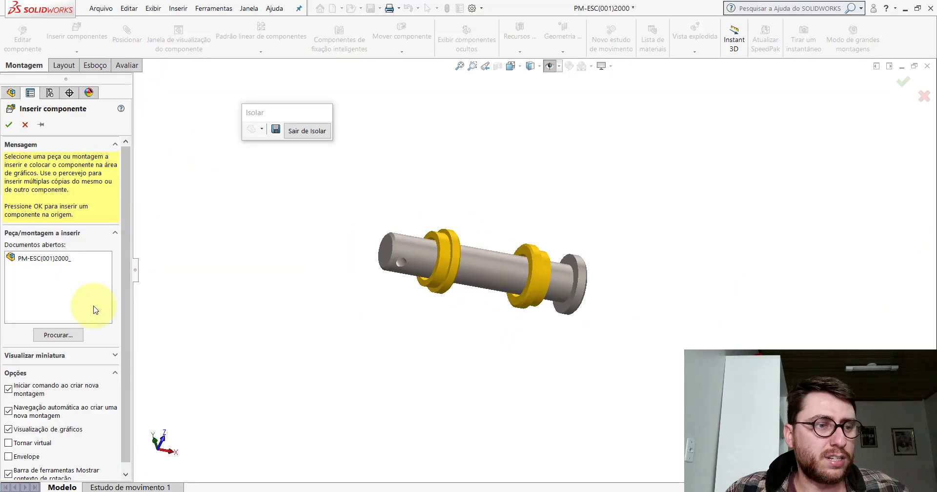
click(59, 336)
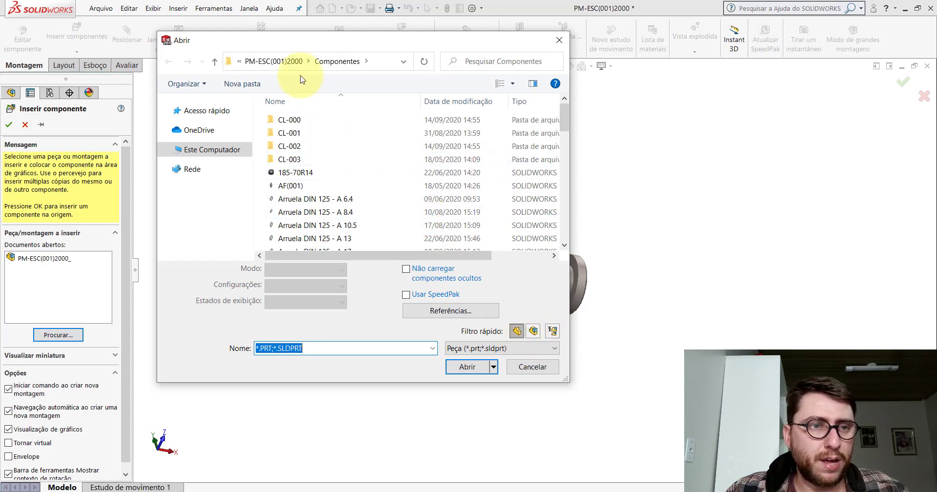
click(287, 62)
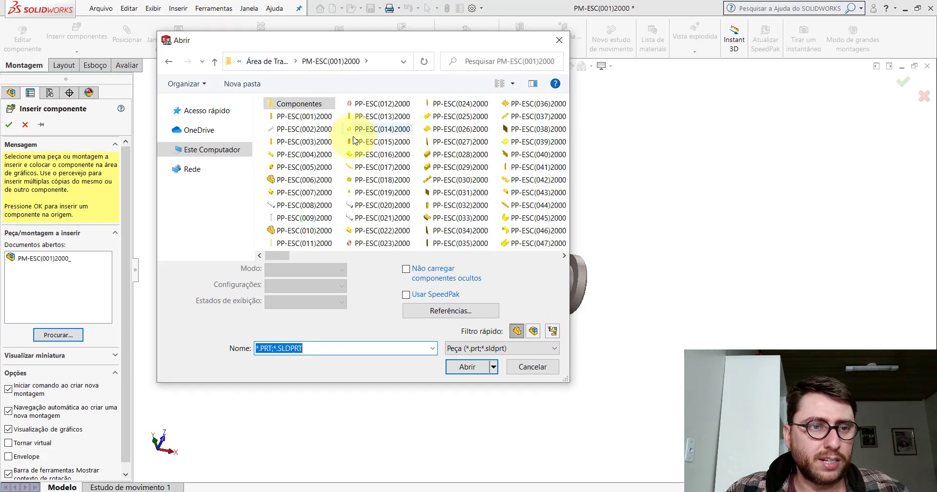
double_click(303, 194)
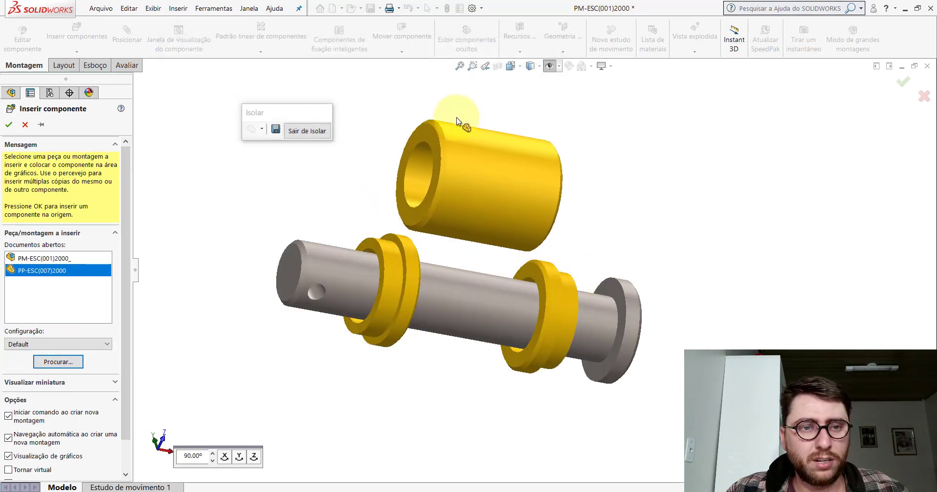
click(387, 149)
click(124, 65)
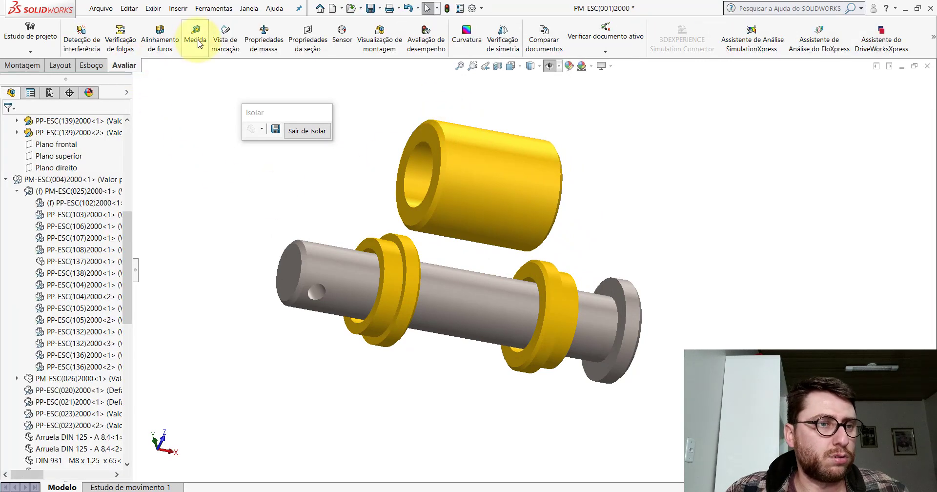
Step: Mate the PP-ESC(007)2000 bushing concentric with the arm pin
click(22, 65)
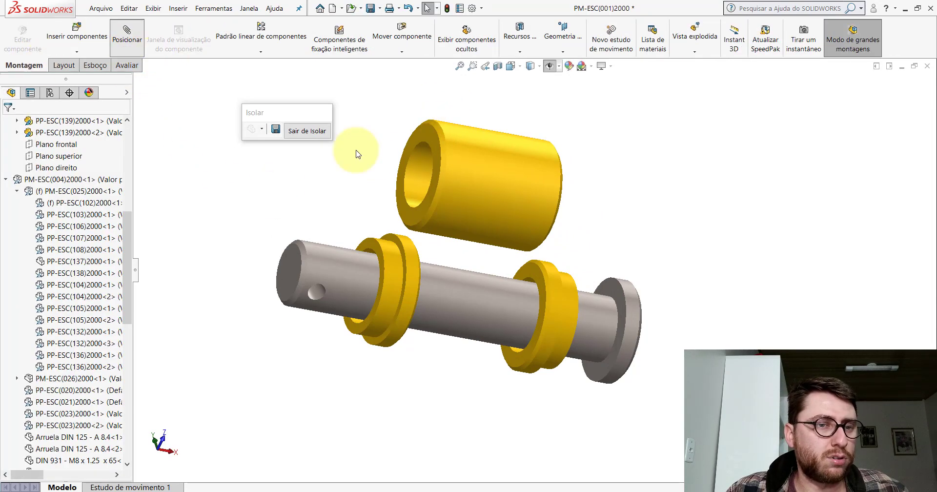
click(427, 181)
click(450, 289)
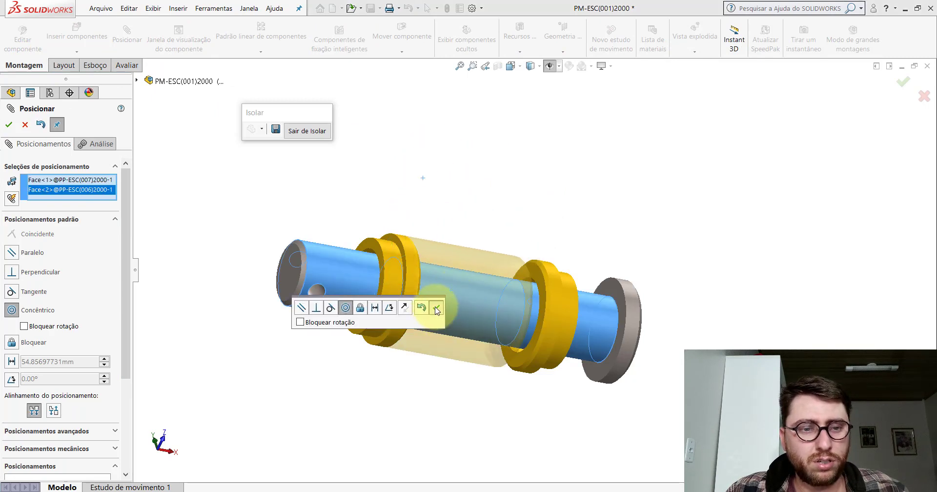
click(436, 311)
drag(518, 305, 749, 311)
key(f)
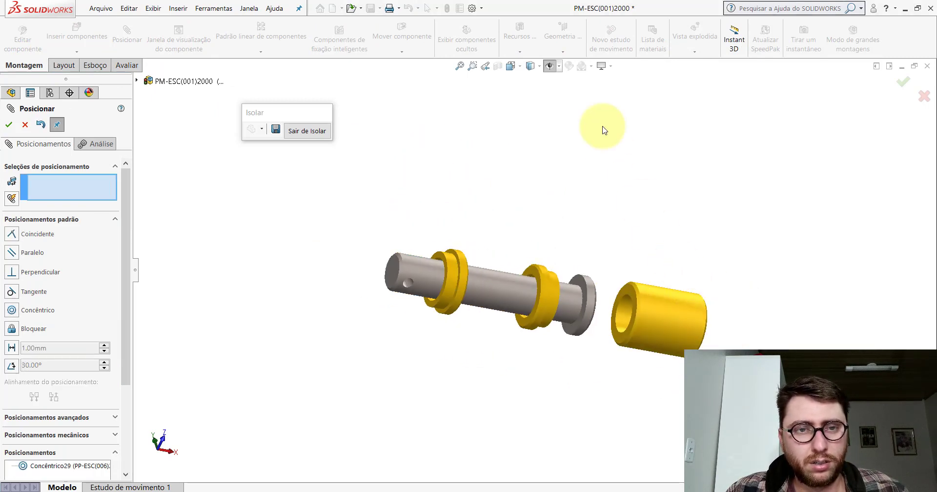
Step: Make the bushing's front plane parallel to the pin's front plane, then hide the planes
click(549, 70)
scroll(670, 324, down, 2)
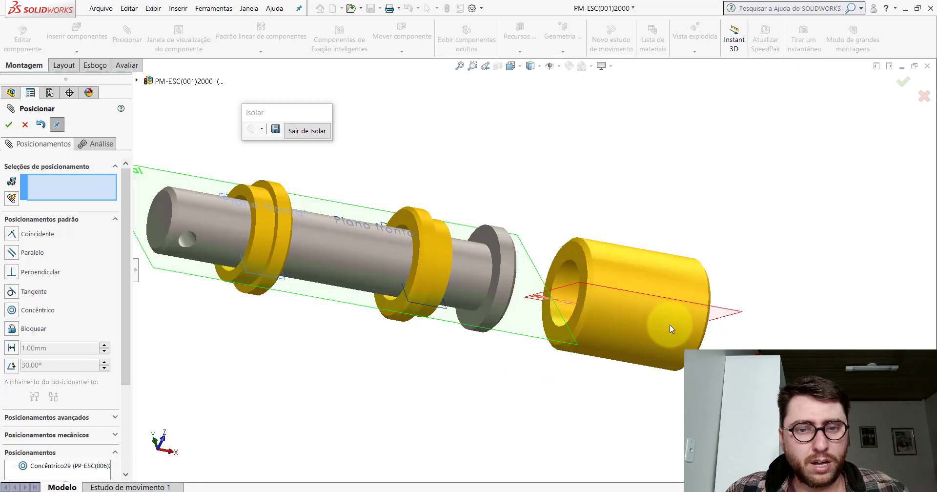
click(653, 300)
click(358, 308)
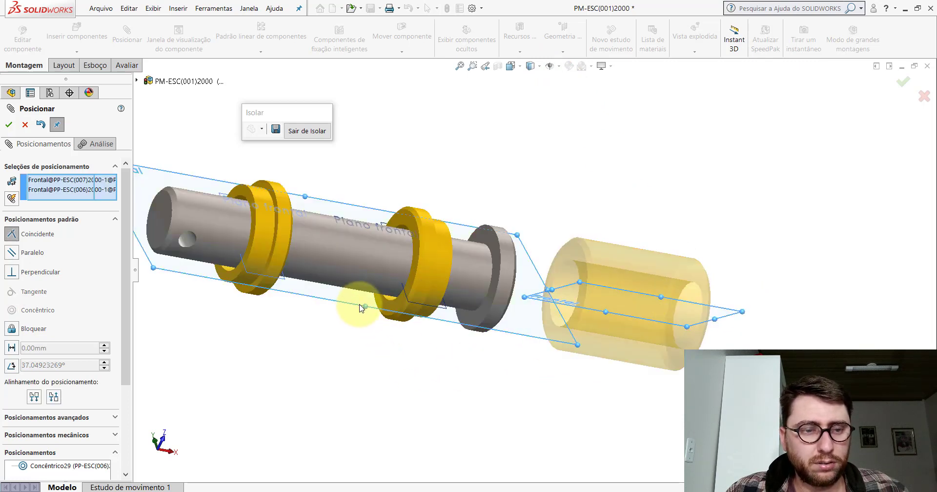
click(242, 322)
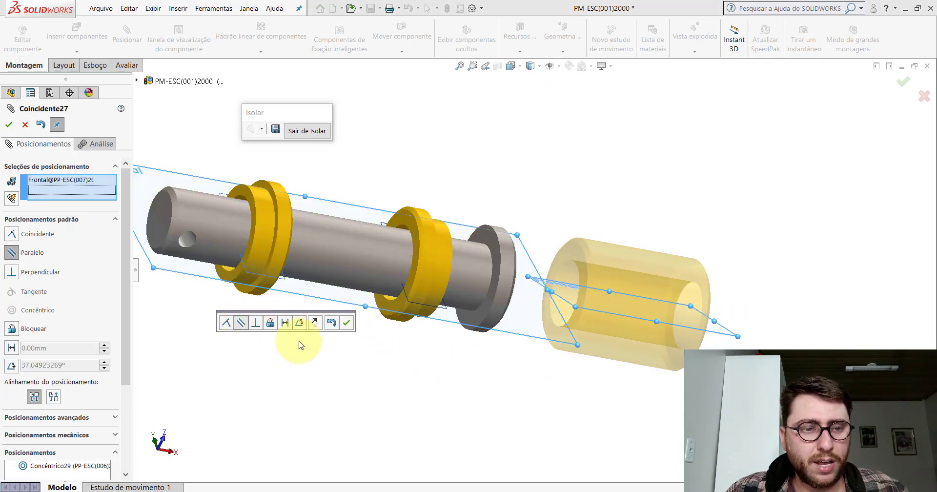
click(346, 322)
click(549, 66)
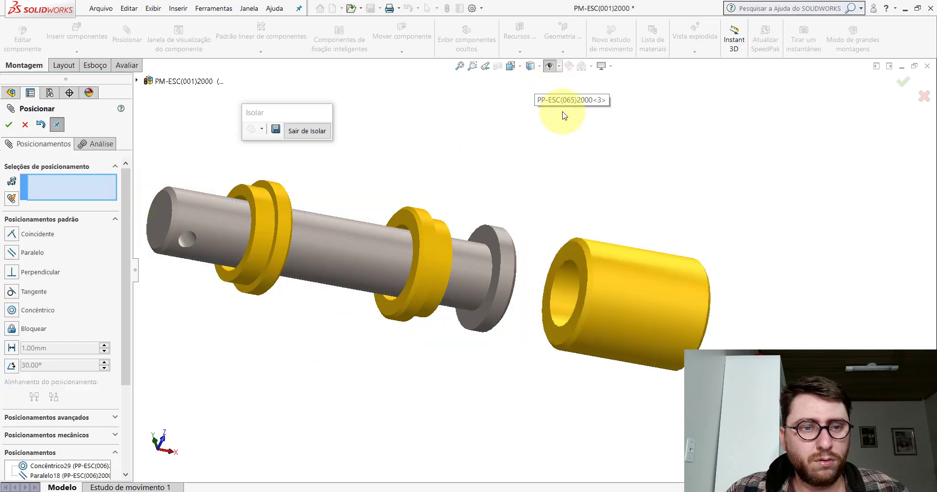
Step: Start an advanced Width mate with the two collar faces as width references
click(42, 219)
click(45, 233)
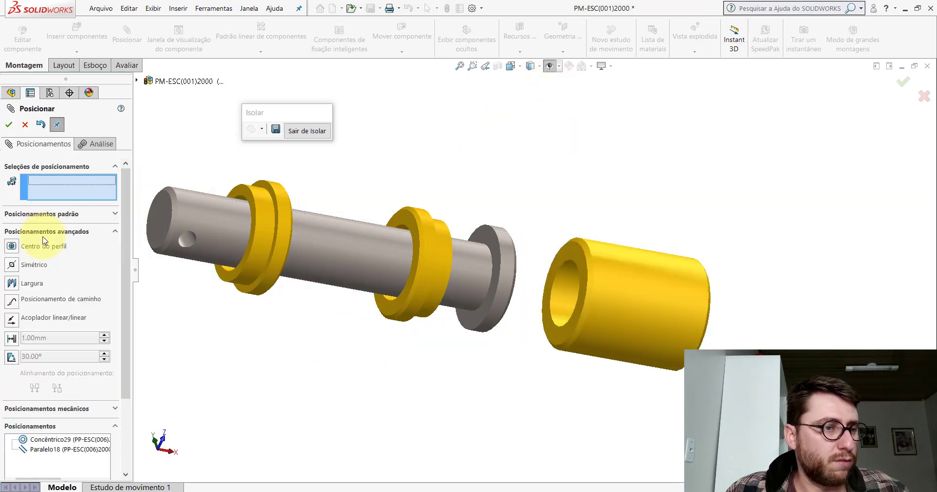
click(12, 285)
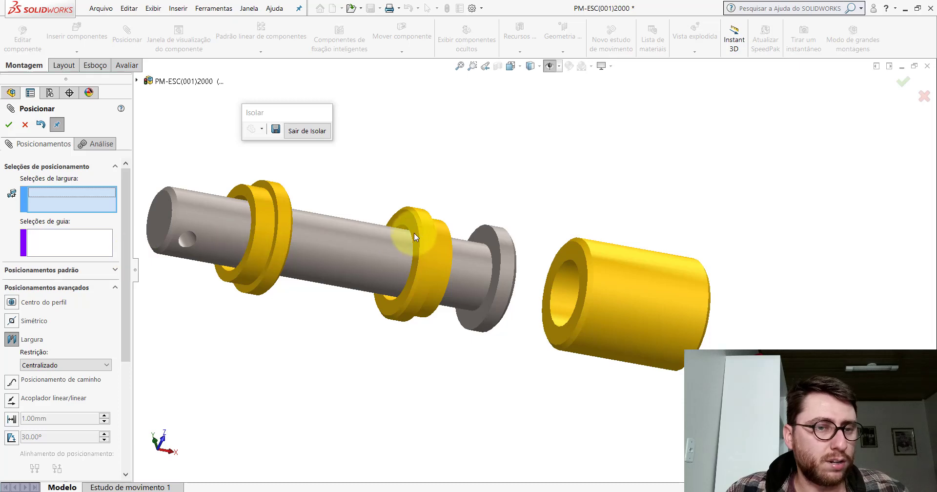
scroll(415, 229, down, 2)
click(430, 237)
middle_drag(430, 237, 397, 257)
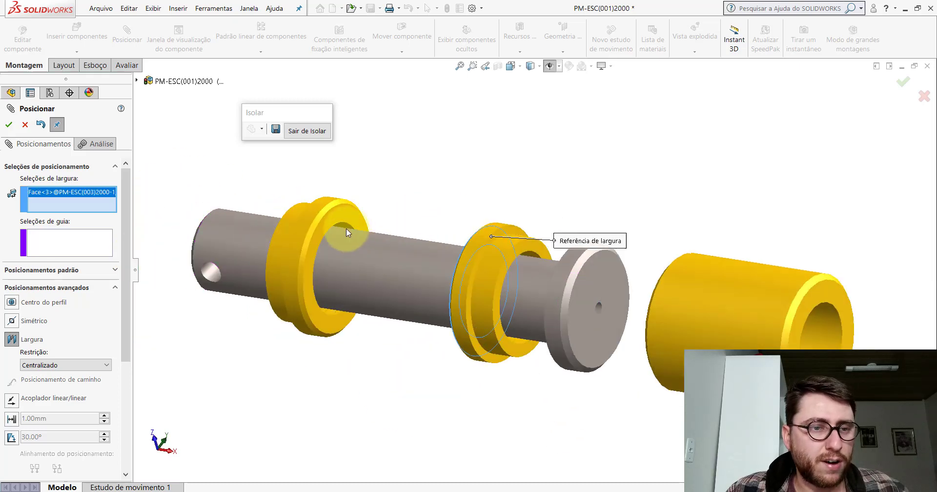
click(350, 218)
scroll(349, 219, up, 3)
scroll(607, 247, down, 3)
scroll(550, 218, down, 3)
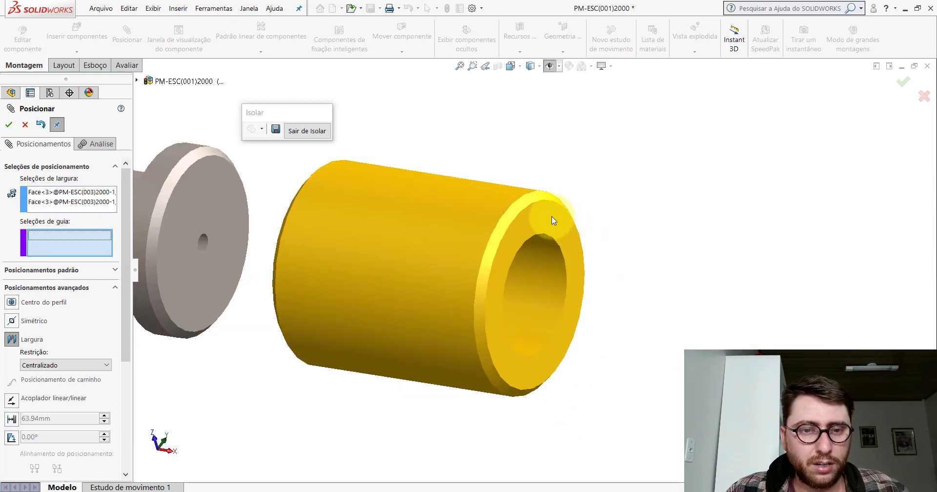
Step: Add both bushing end faces as guide references and accept the width mate
click(549, 224)
scroll(476, 282, up, 3)
middle_drag(475, 282, 500, 274)
scroll(490, 244, down, 3)
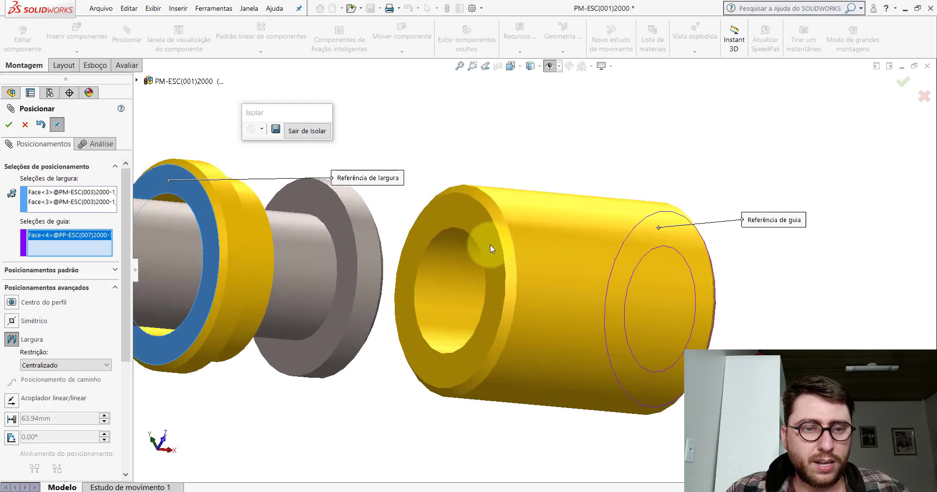
click(487, 241)
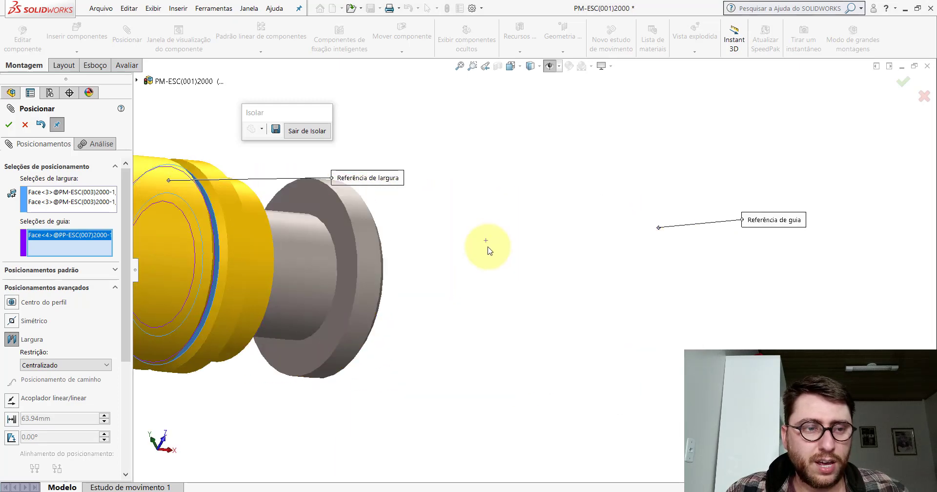
click(12, 126)
click(12, 126)
mouse_move(328, 218)
middle_down()
mouse_move(349, 266)
mouse_move(452, 249)
mouse_move(432, 228)
middle_up()
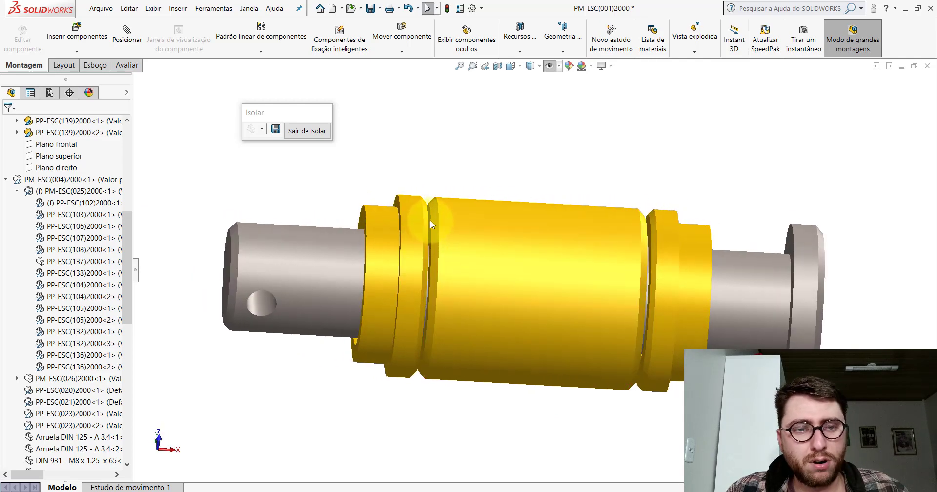
Step: Exit the pin isolation and show the whole backhoe in isometric view
key(f)
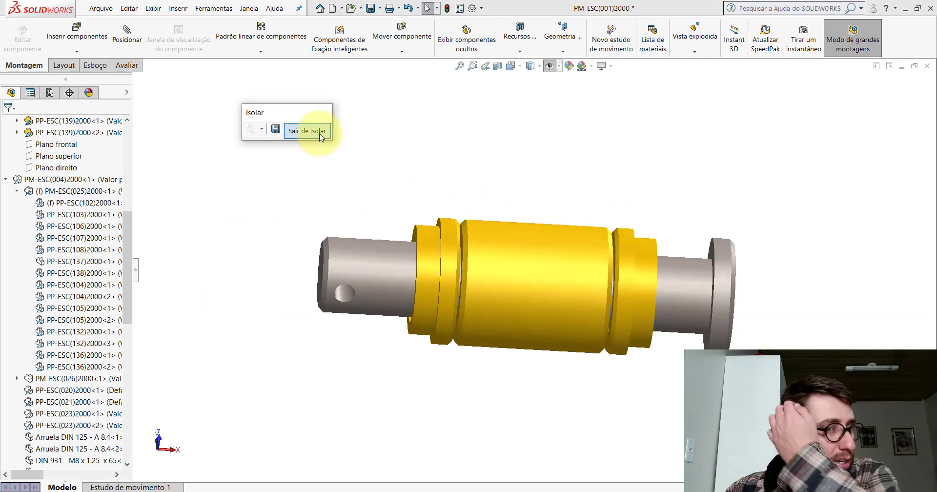
click(307, 131)
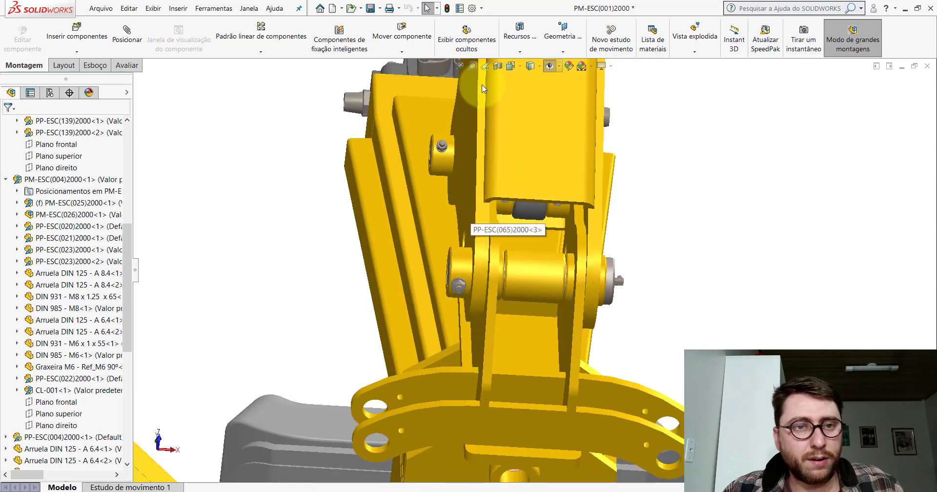
click(511, 71)
click(547, 118)
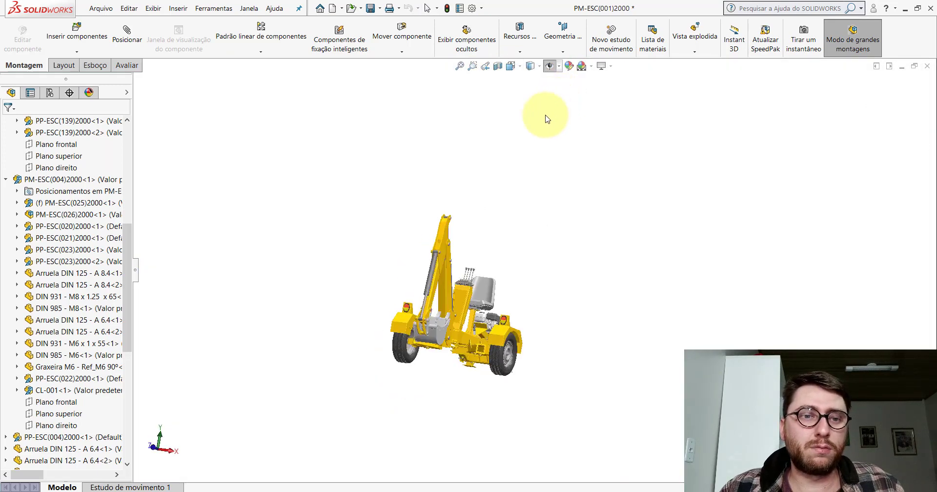
Step: Swing the boom down from its upright position
scroll(545, 317, down, 5)
mouse_move(431, 277)
mouse_down()
mouse_move(326, 360)
mouse_move(391, 204)
mouse_up()
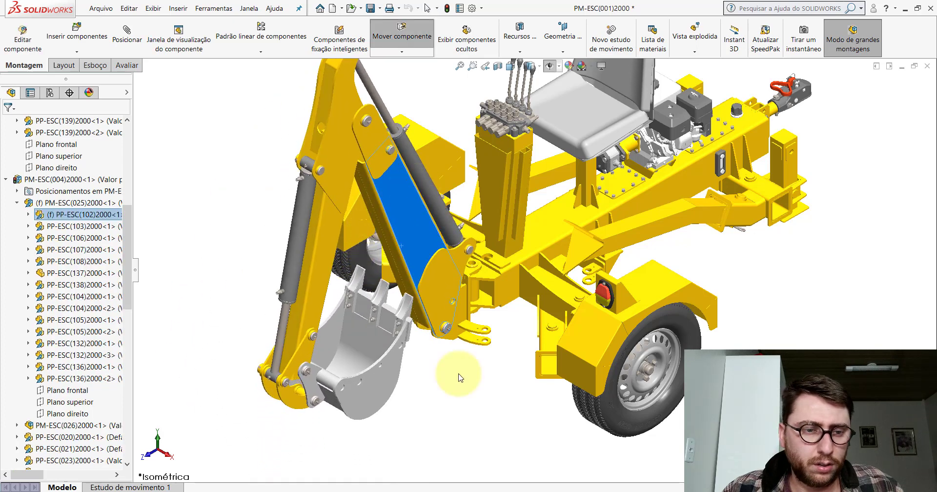
key(Escape)
Step: Collapse all expanded items in the top-level assembly tree
drag(129, 221, 128, 134)
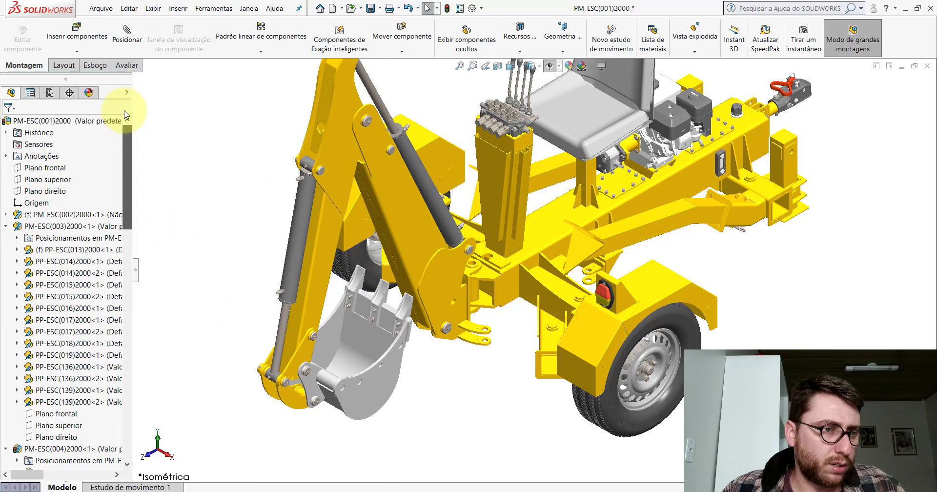
right_click(103, 121)
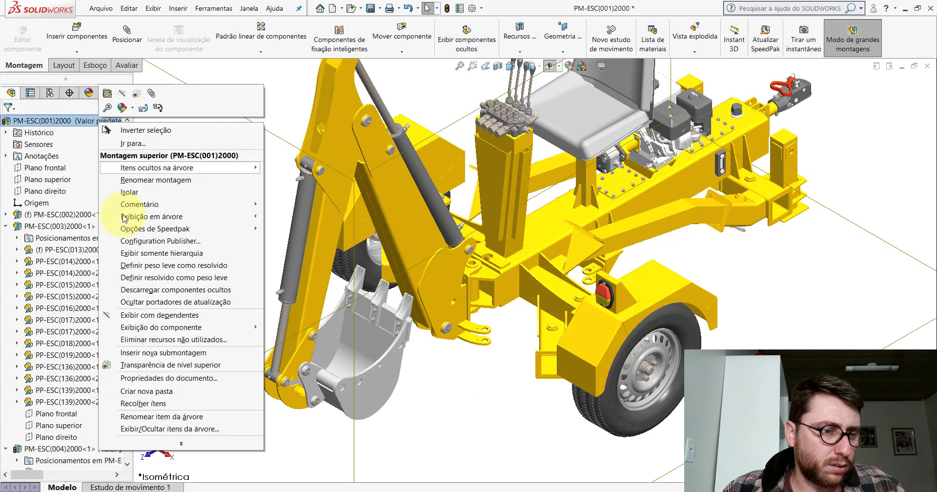
click(156, 404)
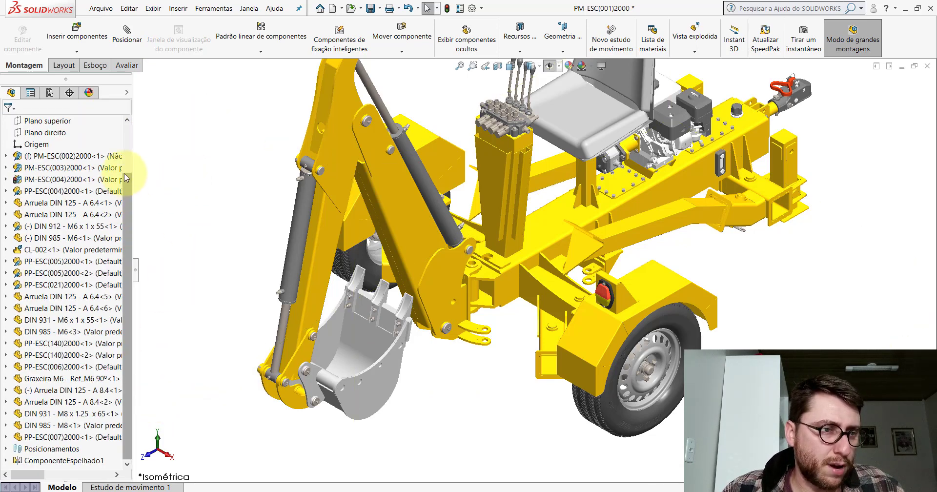
drag(124, 174, 127, 127)
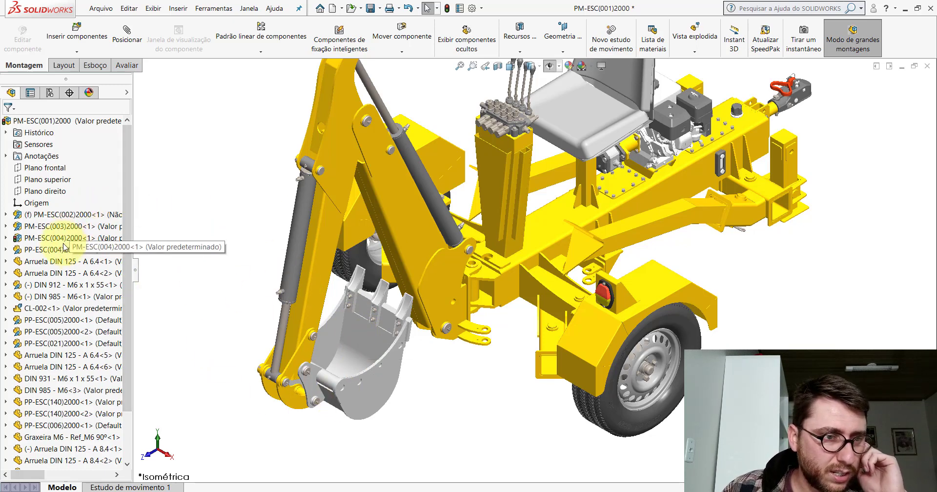
Step: Select the PM-ESC(027) arm, PM-ESC(028) bucket and CL-000 cylinder, and try moving the arm link
click(47, 238)
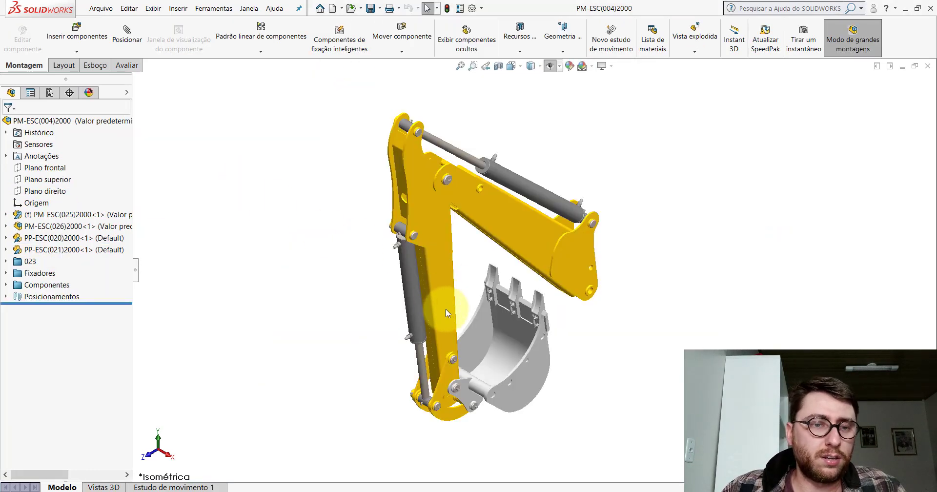
drag(447, 309, 430, 313)
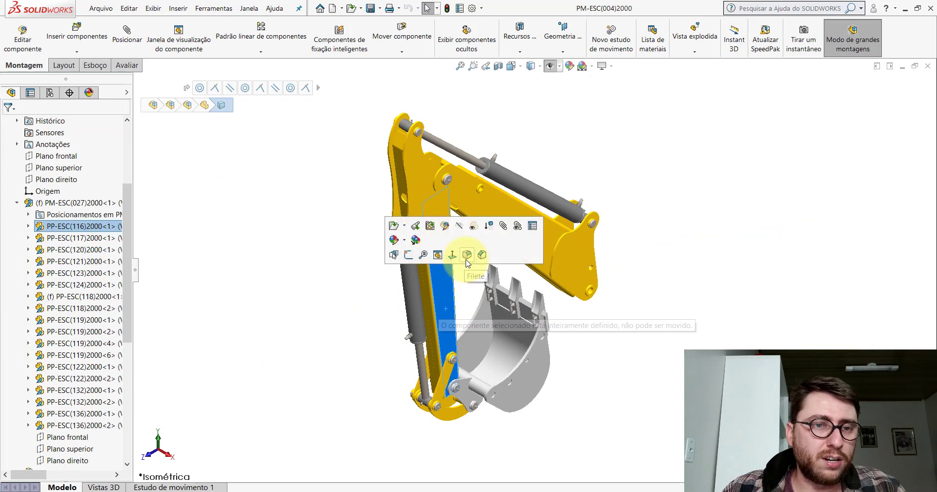
click(299, 195)
click(16, 202)
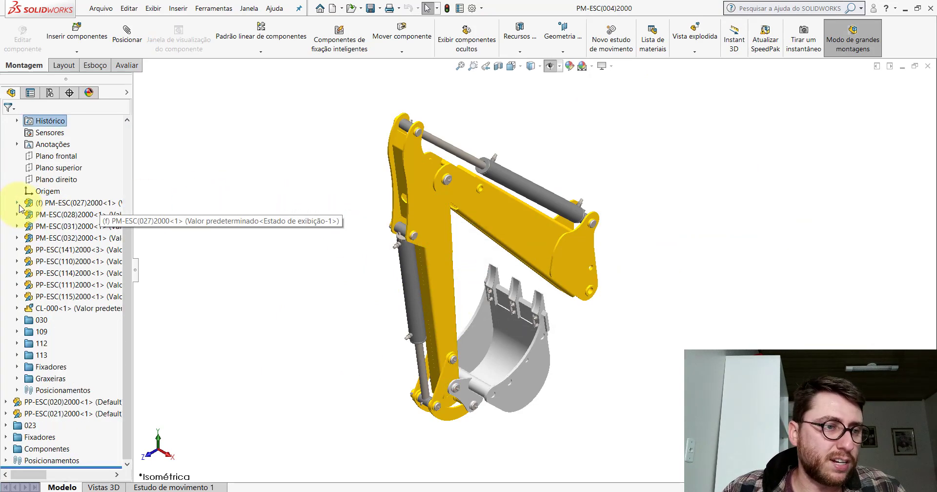
click(70, 204)
click(66, 216)
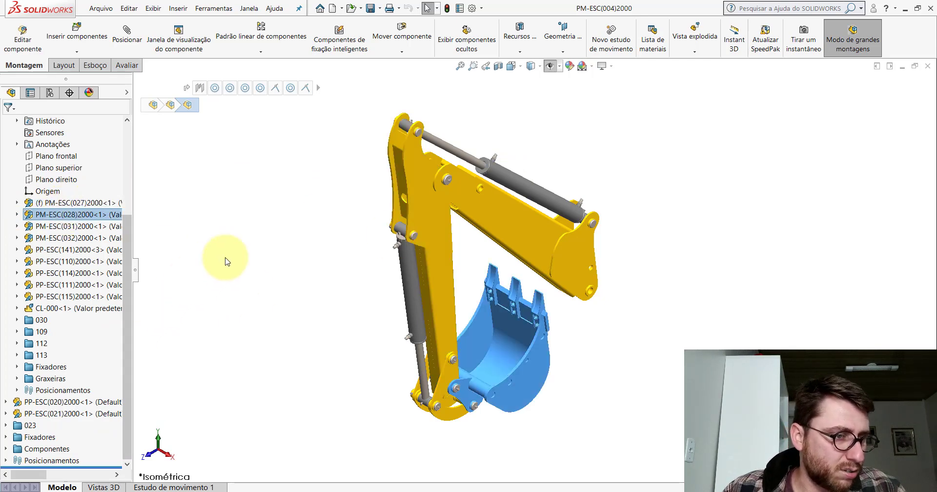
click(347, 252)
click(53, 312)
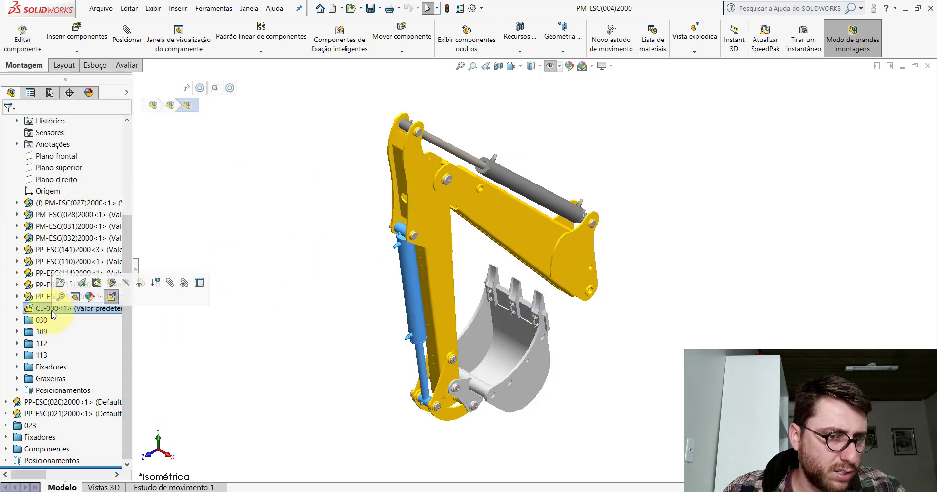
click(514, 328)
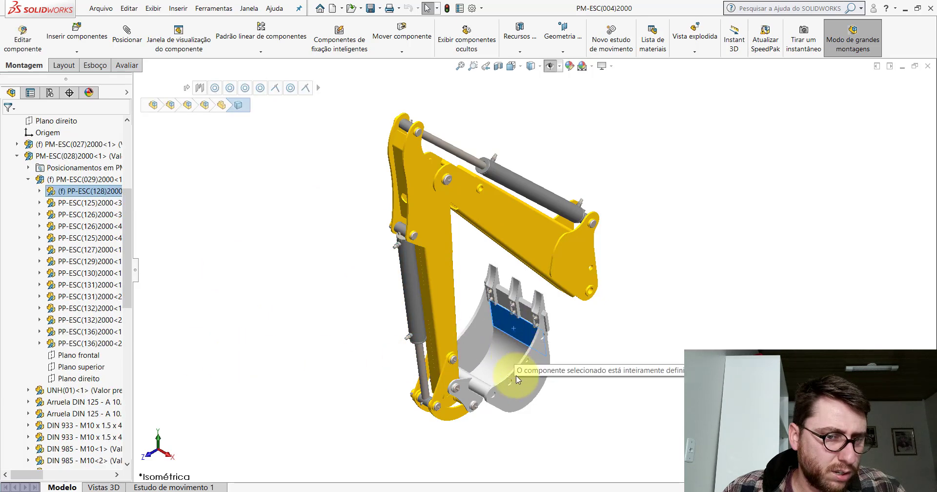
click(270, 247)
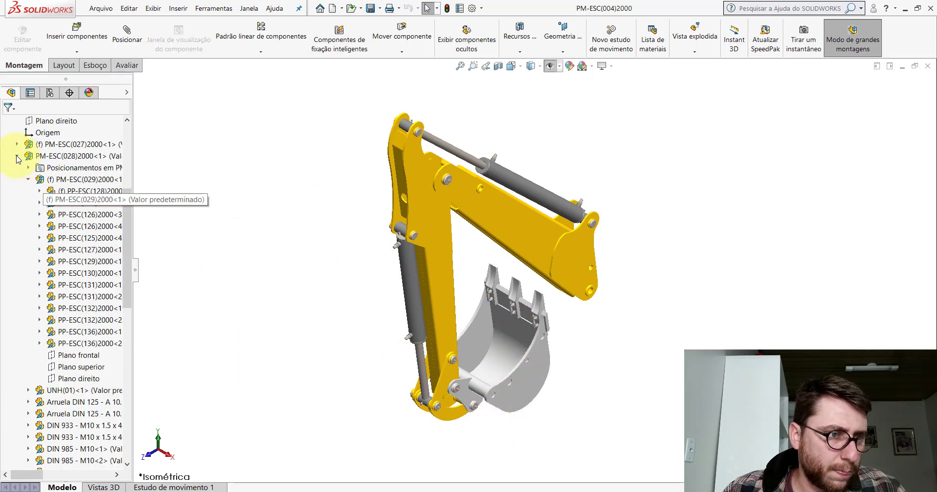
Step: Collapse the PM-ESC(028) branch and select the link plate, PM-ESC(027) and PM-ESC(026) subassemblies
click(17, 157)
click(443, 271)
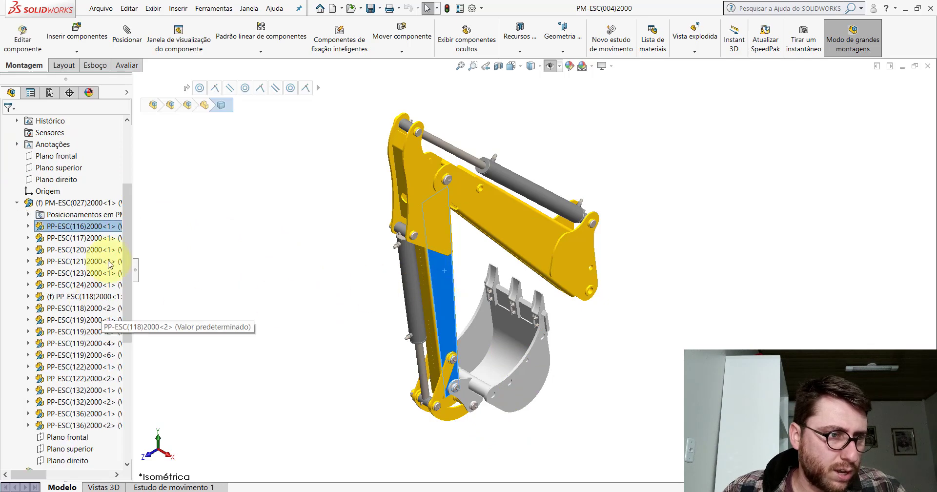
click(62, 202)
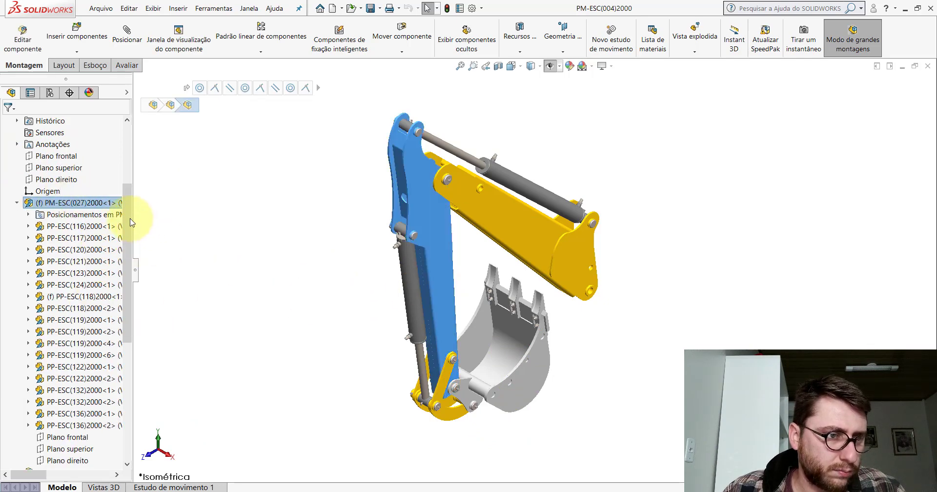
drag(131, 223, 131, 165)
click(50, 227)
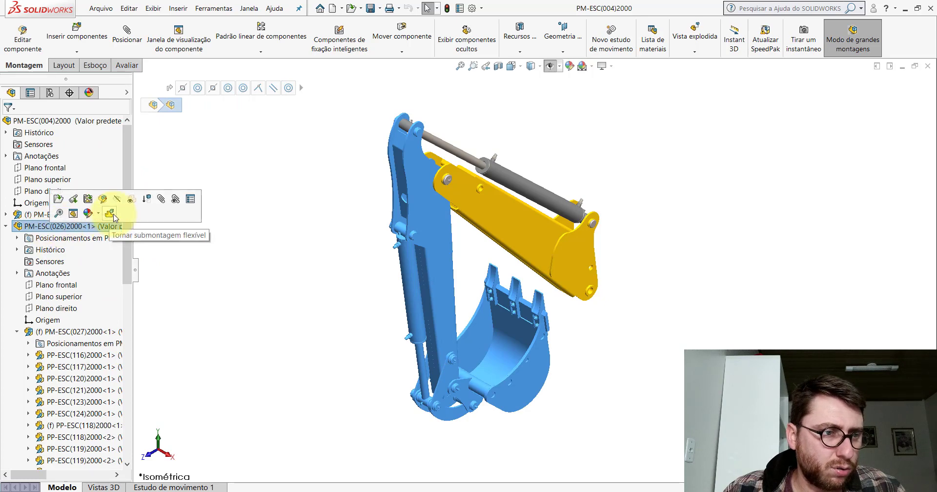
Step: Try moving the fixed frame part, then save PM-ESC(004)2000 and switch to PM-ESC(001)2000
click(256, 289)
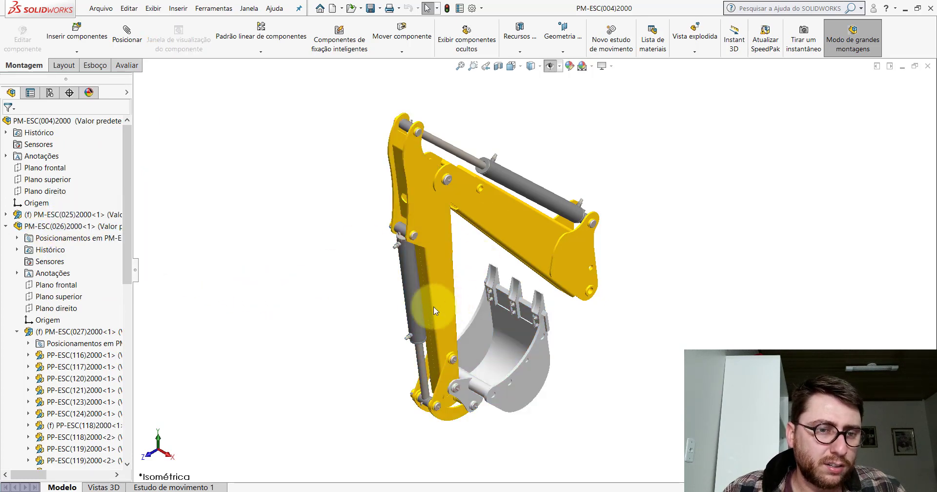
drag(433, 311, 377, 303)
click(307, 143)
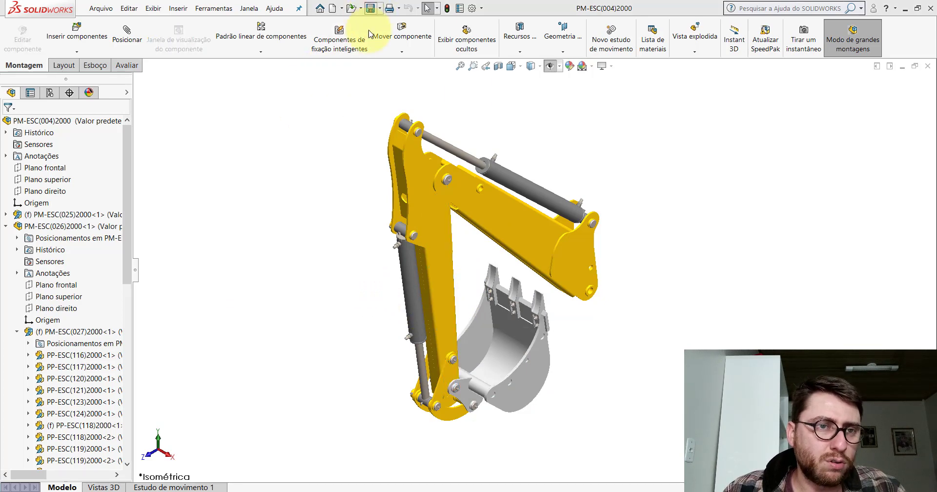
click(464, 203)
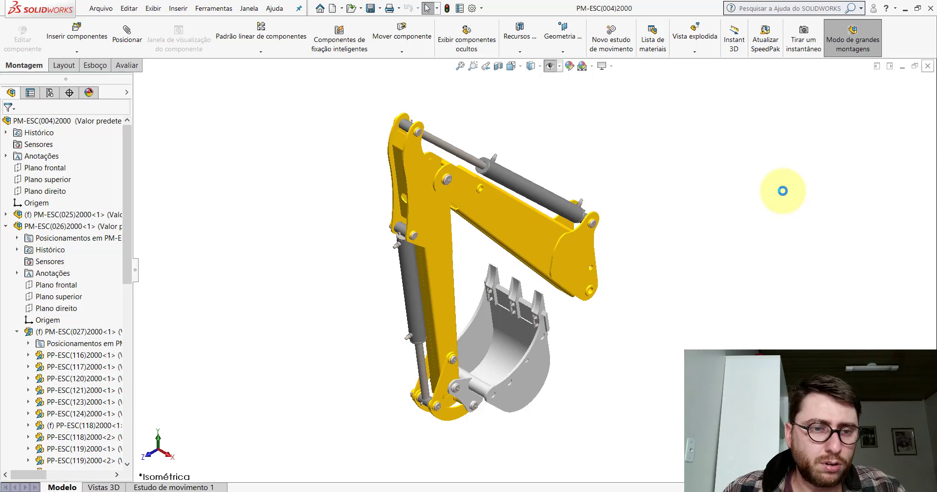
key(ctrl+Tab)
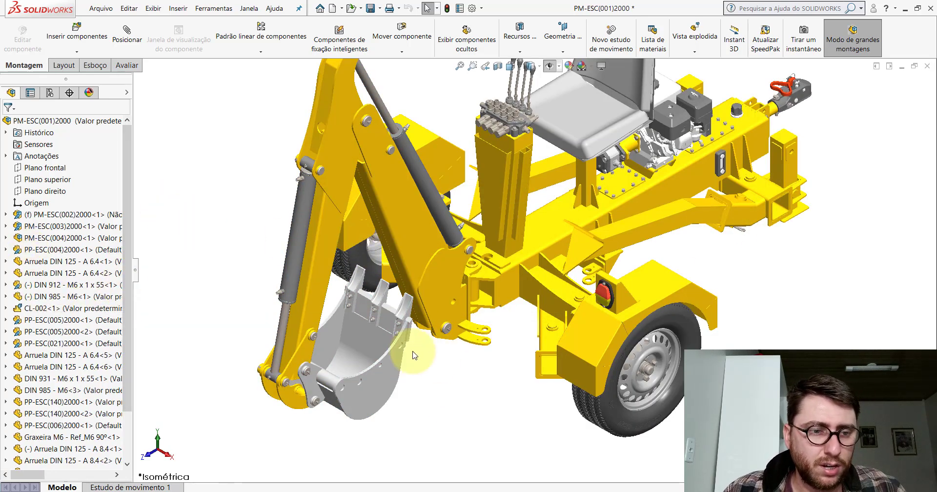
Step: Drag the boom to a new pose to confirm the arm swings, then release it
click(333, 169)
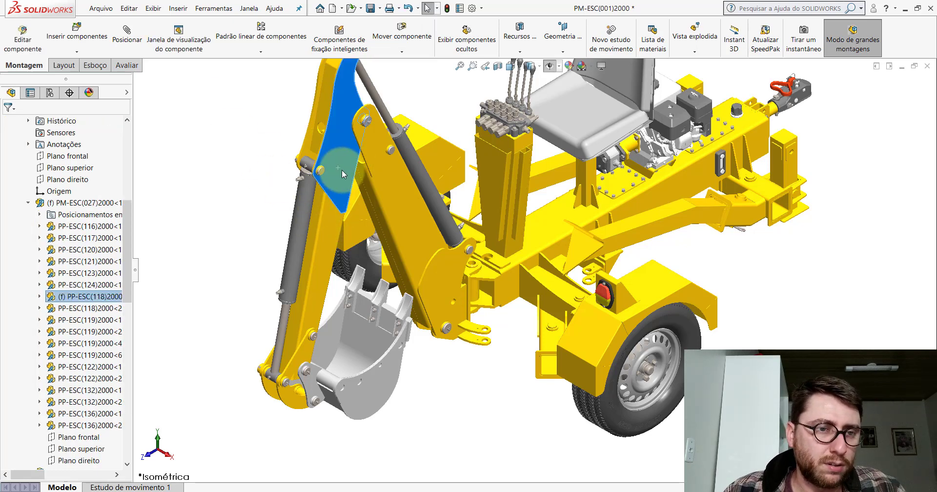
mouse_move(341, 169)
mouse_down()
mouse_move(307, 206)
mouse_move(359, 155)
mouse_up()
key(Escape)
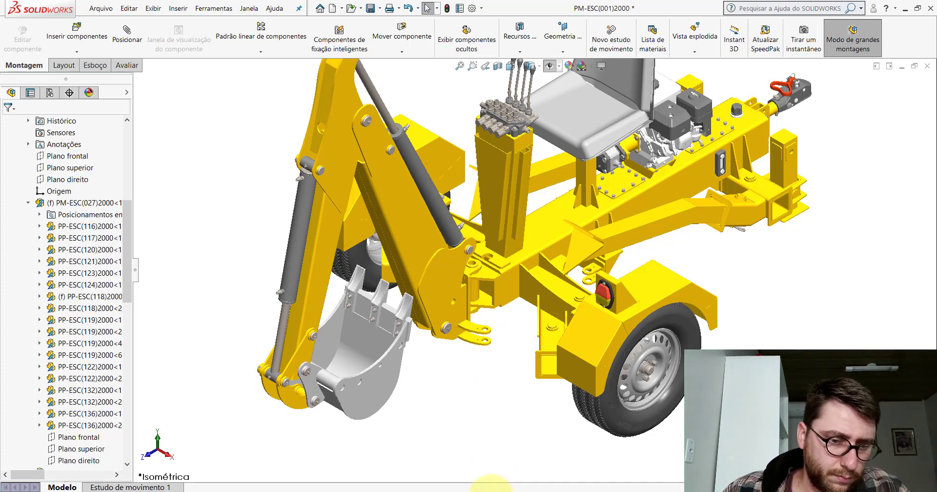
Step: Collapse all items in the reference assembly's design tree
scroll(398, 265, up, 3)
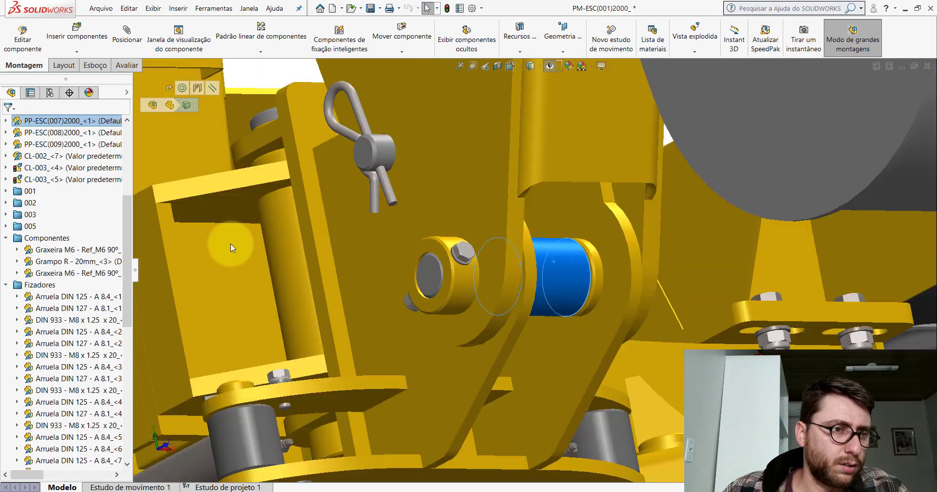
drag(126, 244, 125, 133)
right_click(104, 121)
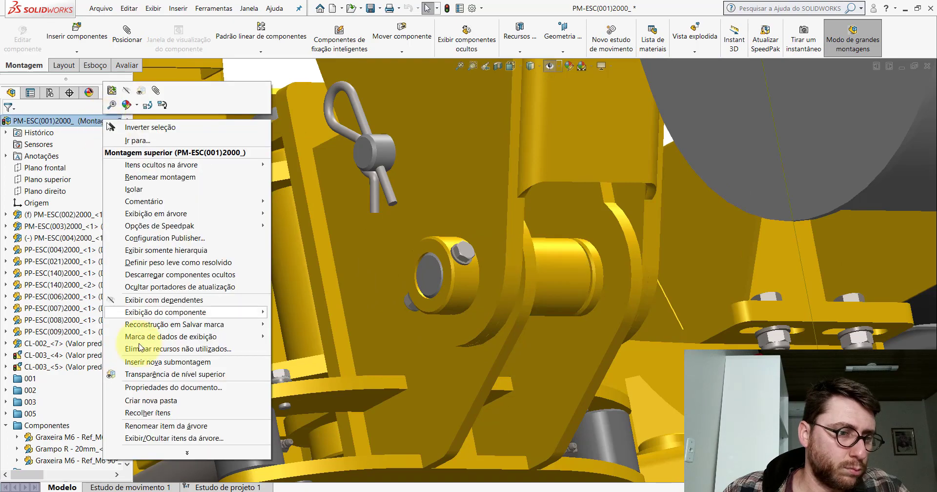
click(145, 414)
Step: Orbit toward the bucket pins and select the pin in the reference assembly
scroll(539, 273, up, 5)
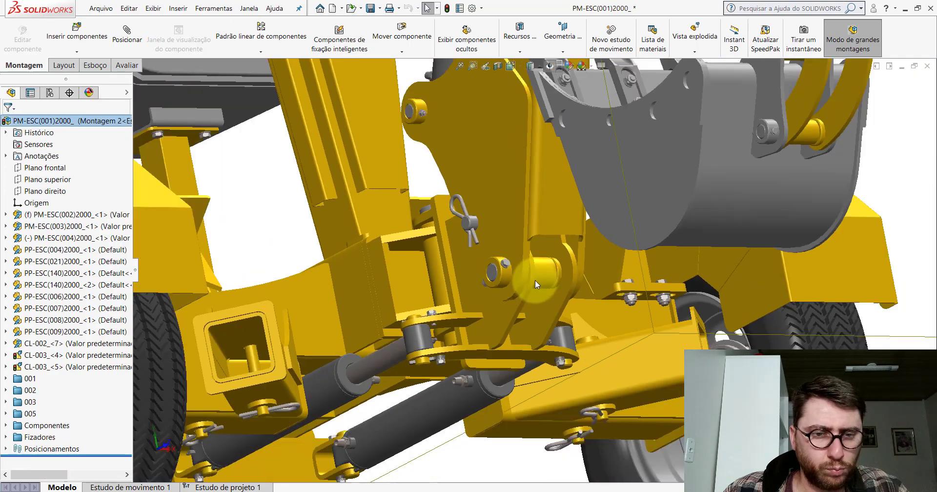
scroll(521, 283, up, 5)
middle_drag(520, 284, 430, 344)
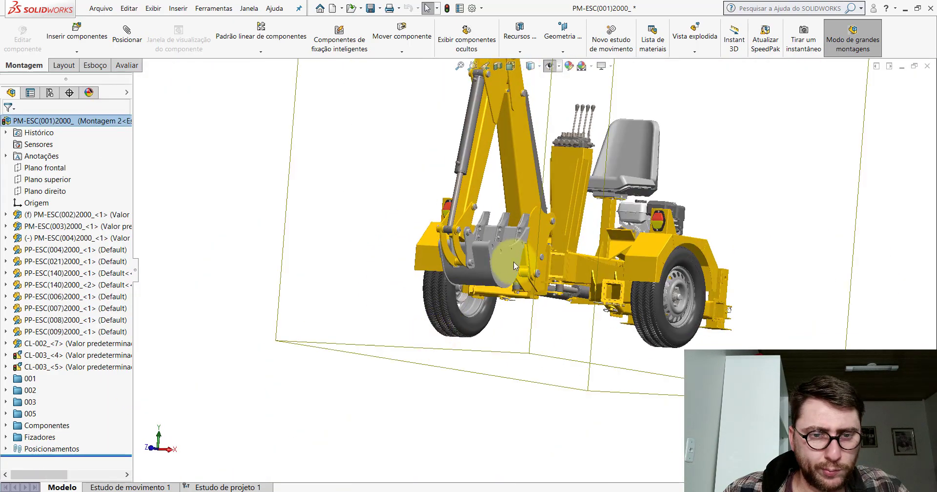
middle_drag(514, 262, 494, 305)
scroll(494, 305, down, 3)
scroll(537, 254, down, 3)
scroll(567, 222, down, 3)
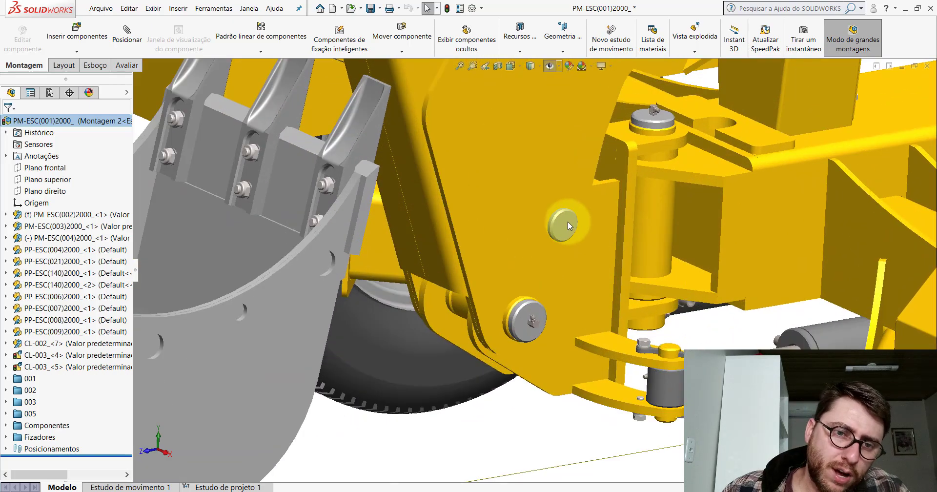
click(567, 222)
middle_drag(567, 221, 641, 157)
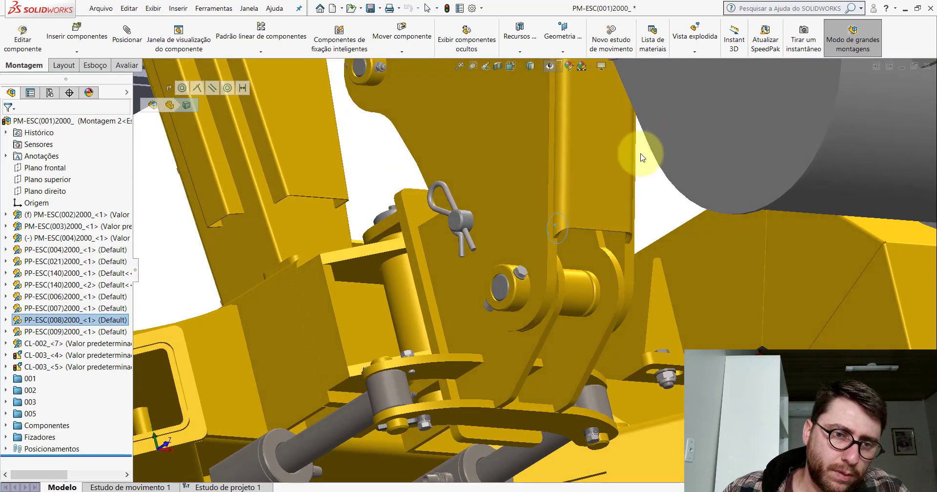
Step: Identify the Grampo R - 20mm R-clip, then reselect the pin and orbit around it
click(450, 198)
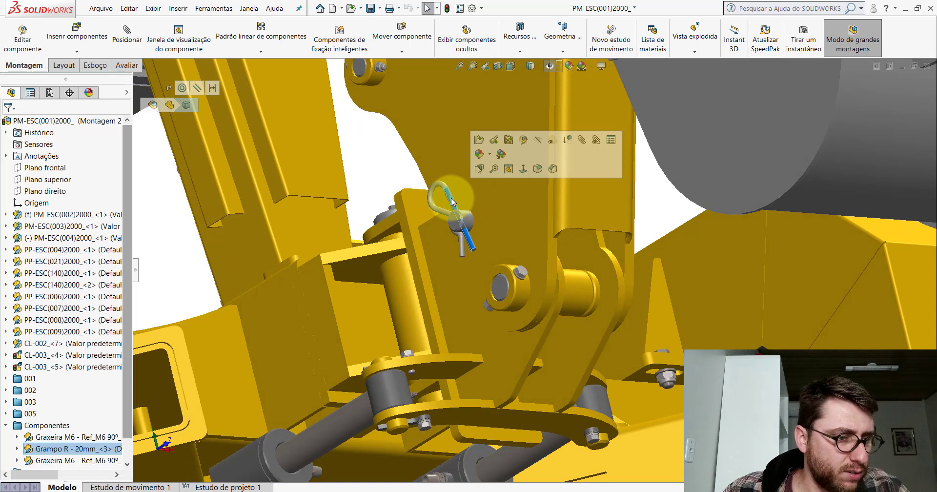
click(652, 206)
scroll(498, 230, down, 2)
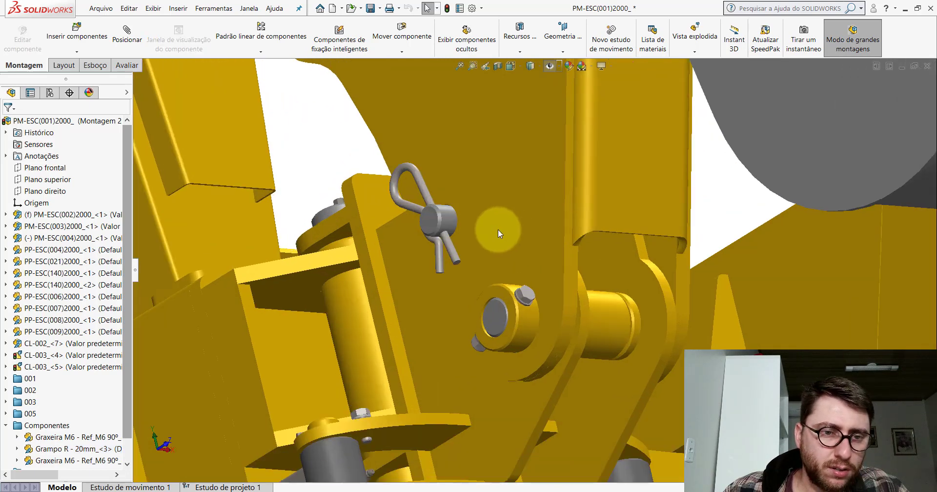
click(449, 214)
middle_drag(449, 213, 354, 218)
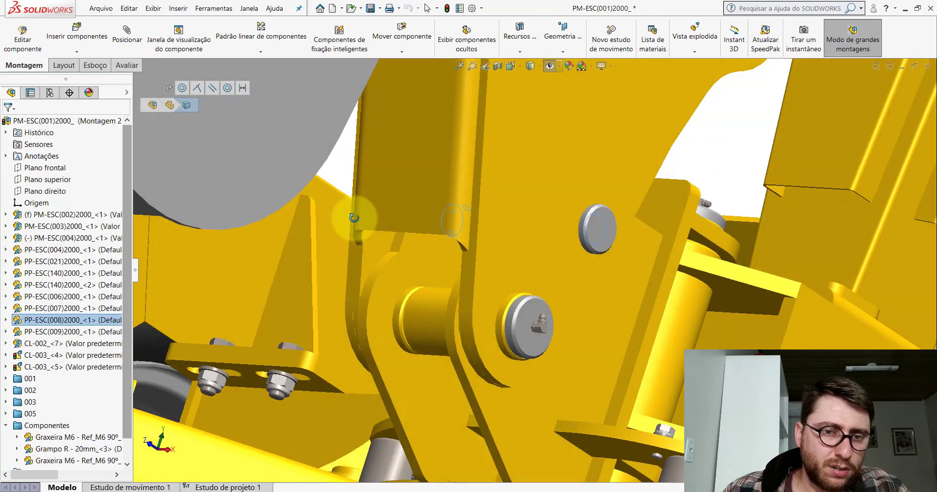
Step: In the working assembly, zoom to the empty arm-mount hole and start Inserir componentes
click(537, 454)
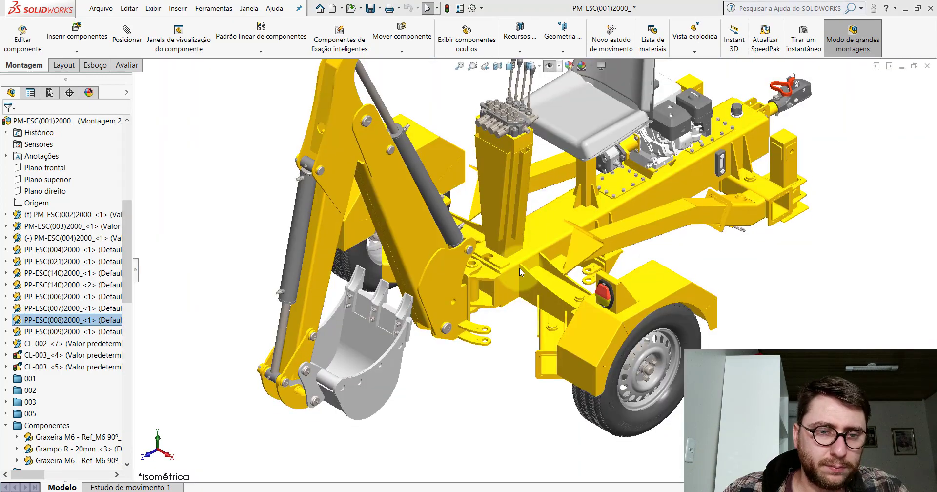
scroll(519, 268, down, 3)
scroll(450, 298, down, 3)
scroll(547, 275, down, 3)
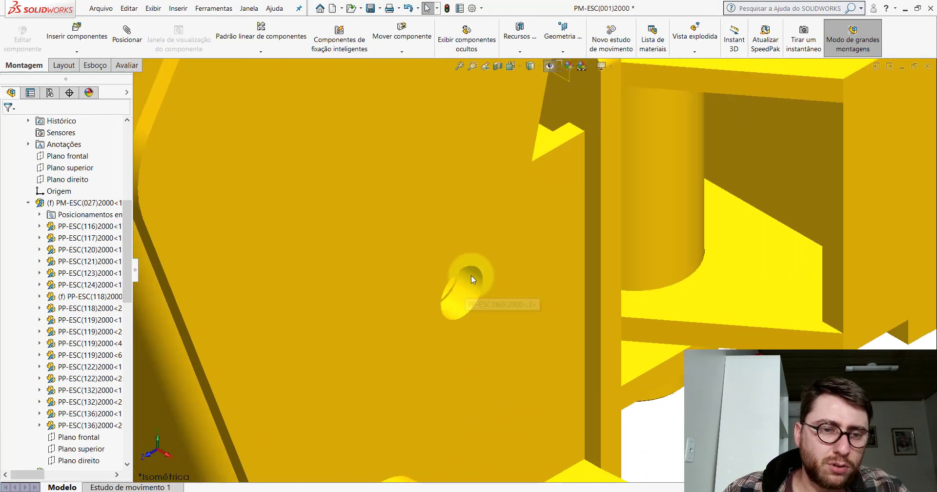
scroll(472, 276, up, 5)
scroll(477, 290, up, 2)
scroll(558, 260, down, 2)
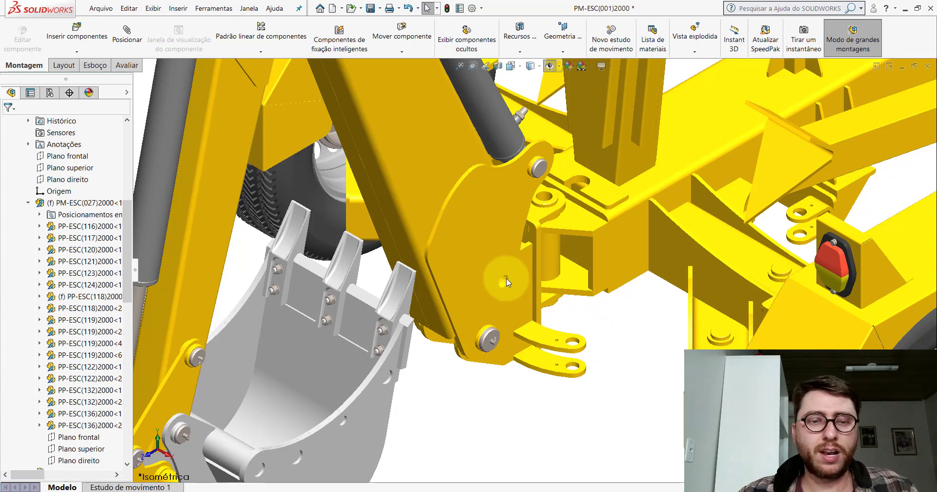
scroll(540, 307, up, 3)
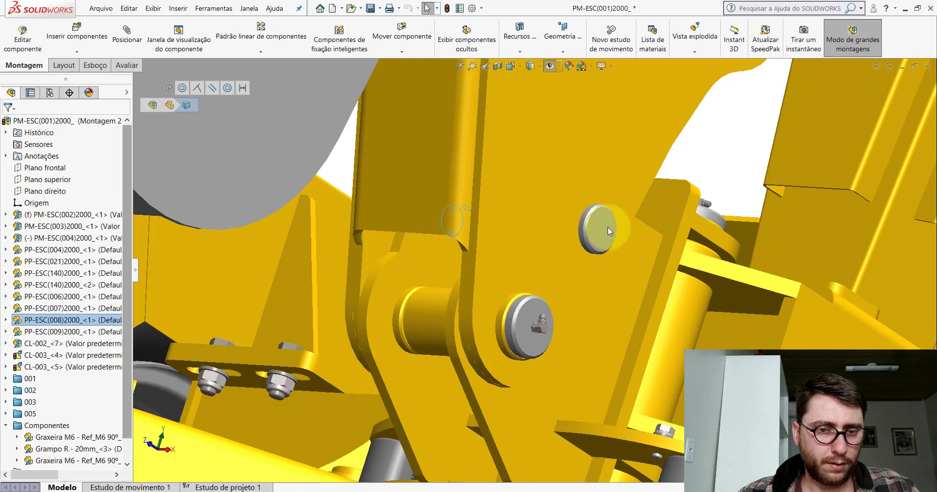
click(608, 227)
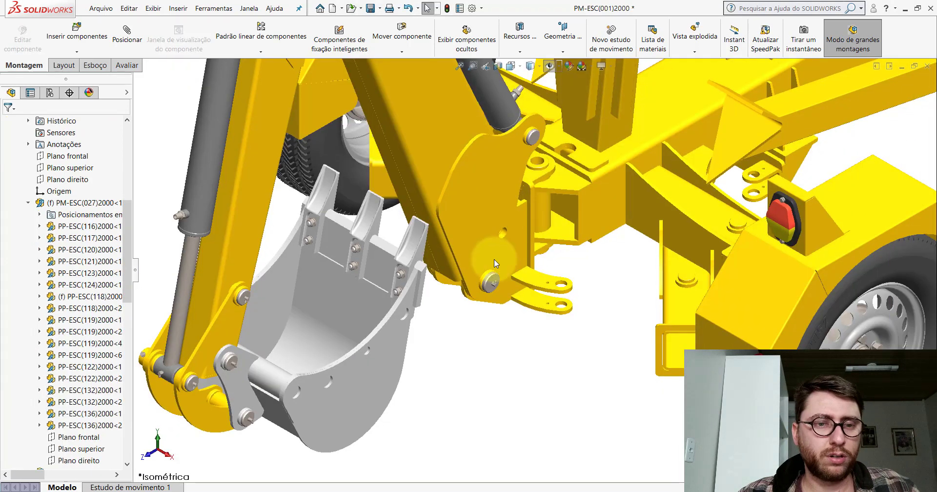
click(77, 34)
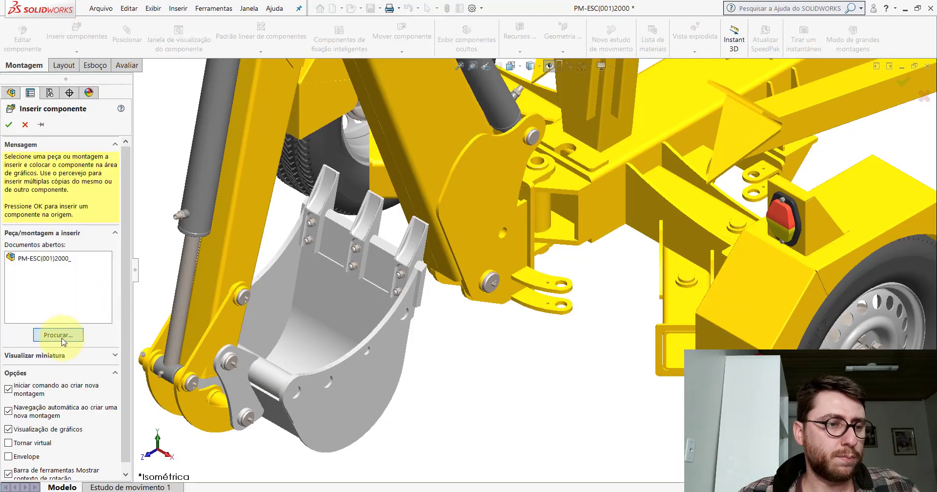
Step: Insert the PP-ESC(008)2000 pin part and place it near the arm
click(59, 335)
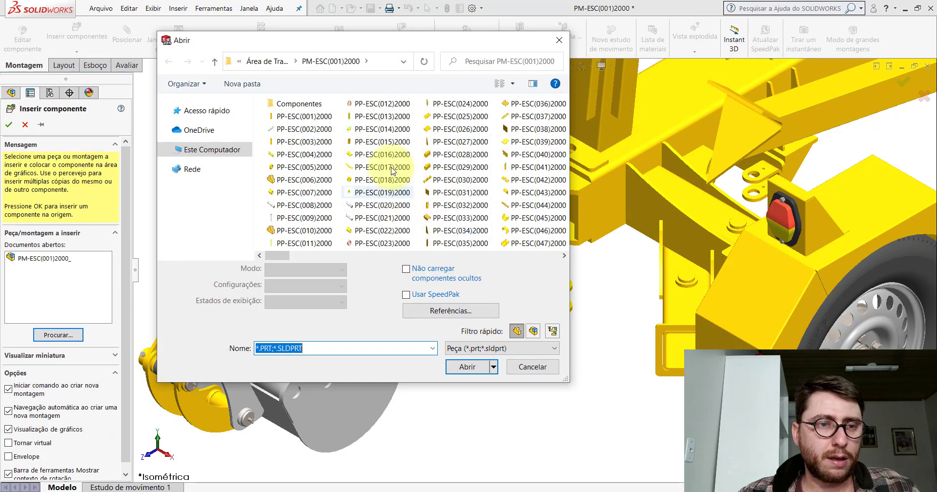
double_click(303, 205)
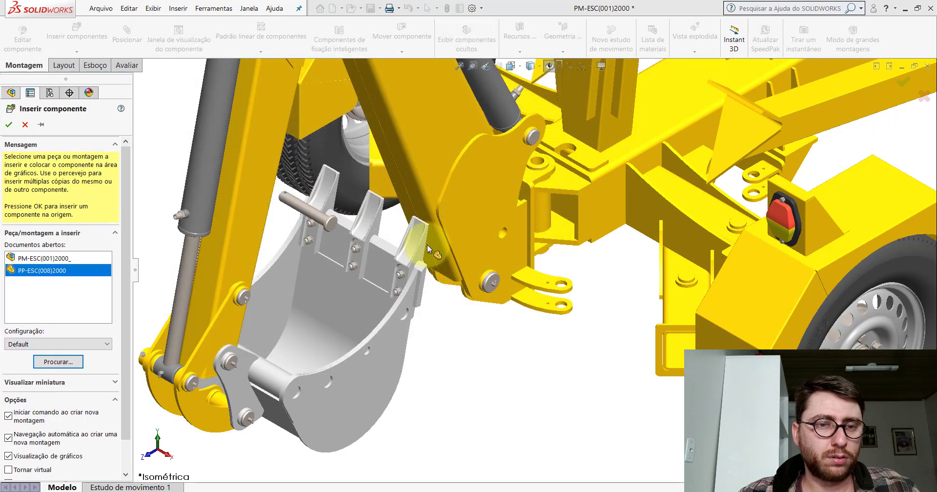
scroll(486, 303, down, 5)
click(486, 303)
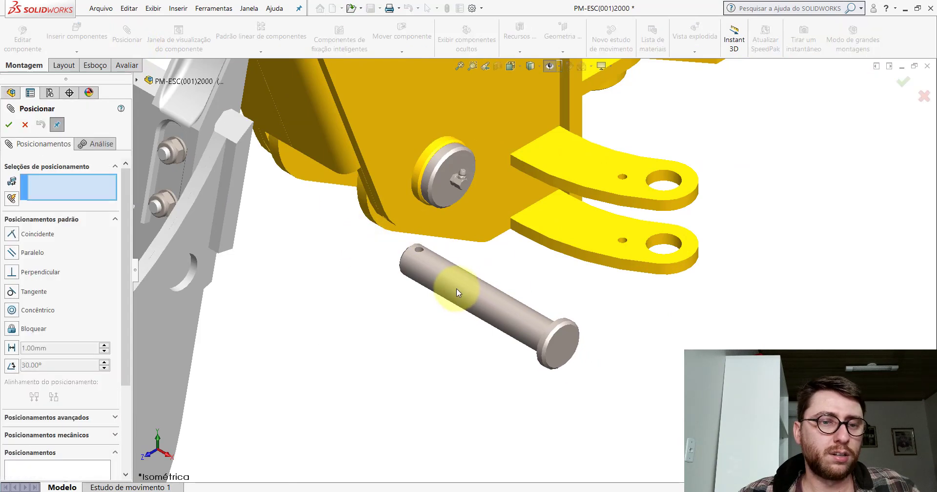
Step: Mate the pin's cylindrical face concentric with the bracket hole (Concêntrico30)
click(473, 292)
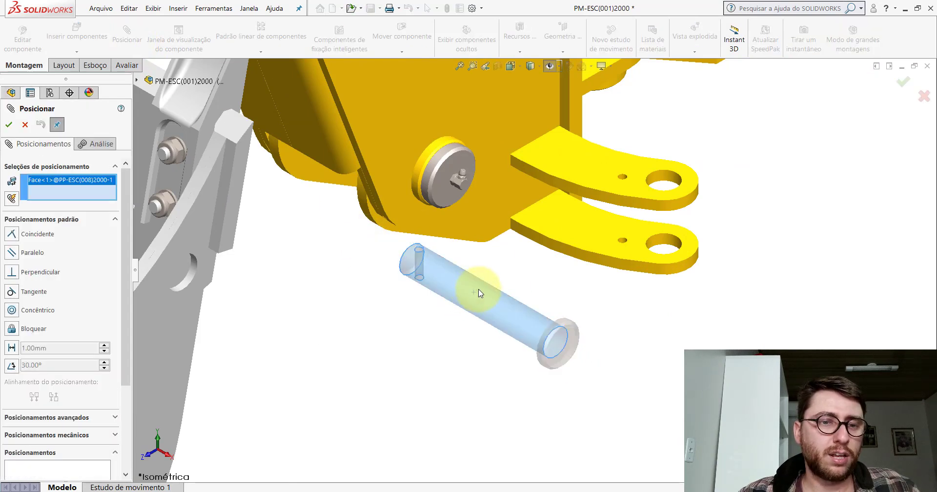
scroll(473, 292, up, 5)
scroll(480, 230, down, 3)
scroll(479, 229, down, 3)
click(472, 220)
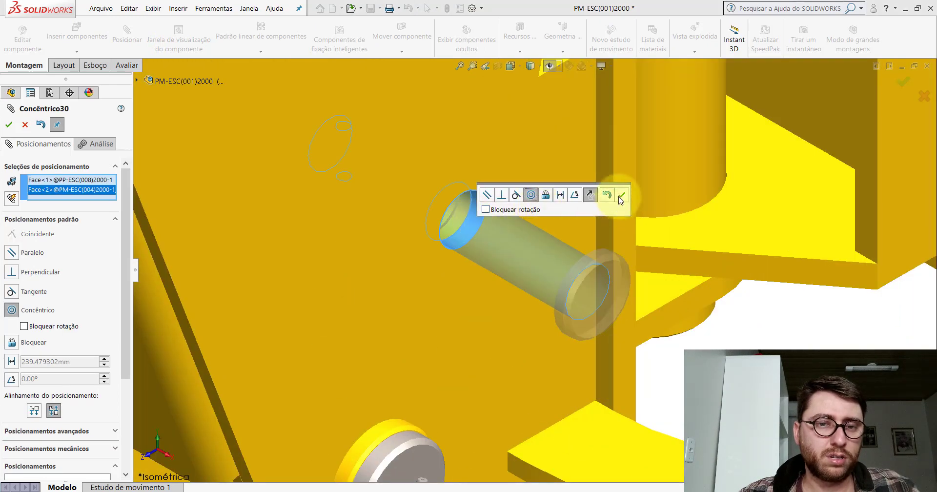
click(622, 195)
Step: Mate the pin head's end face coincident with the mounting plate face (Coincidente28)
scroll(542, 259, up, 4)
scroll(527, 267, up, 2)
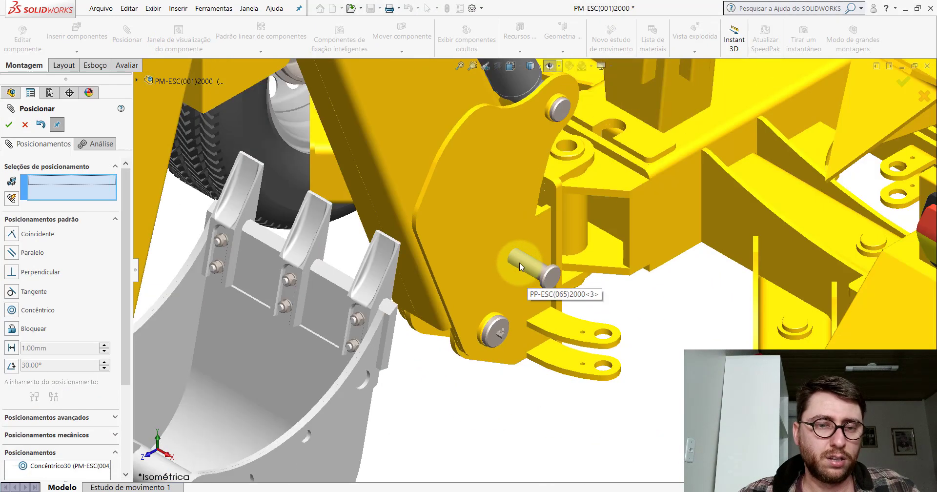
middle_drag(522, 263, 604, 237)
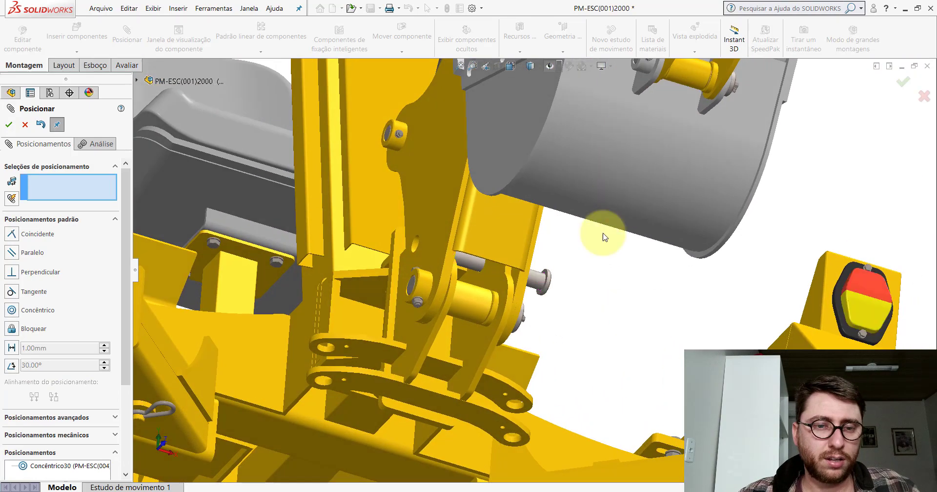
scroll(552, 281, down, 3)
scroll(526, 220, down, 3)
click(525, 215)
middle_drag(525, 215, 433, 306)
scroll(483, 193, up, 3)
click(485, 177)
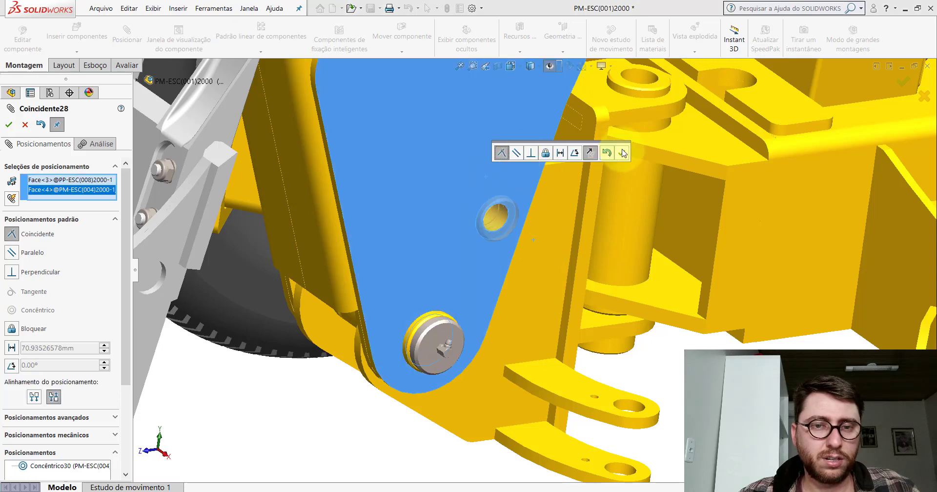
click(620, 154)
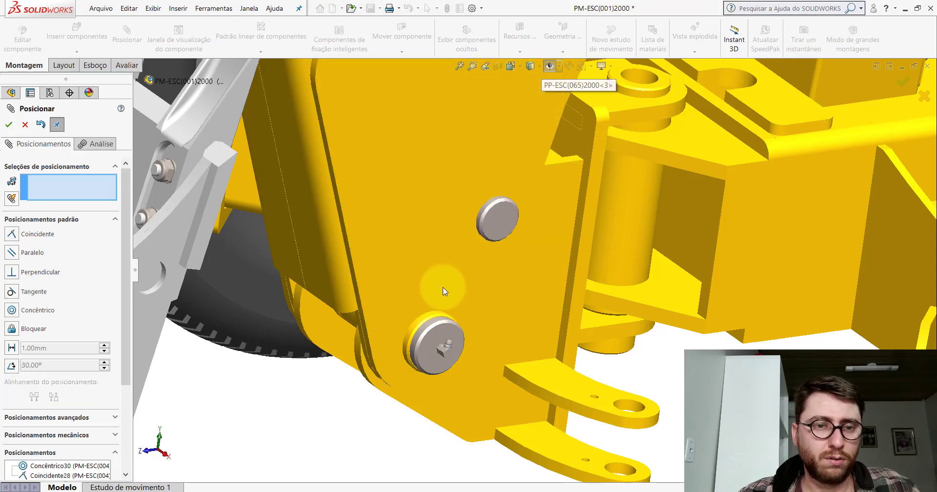
Step: Show all reference planes and close the Mate panel
key(p)
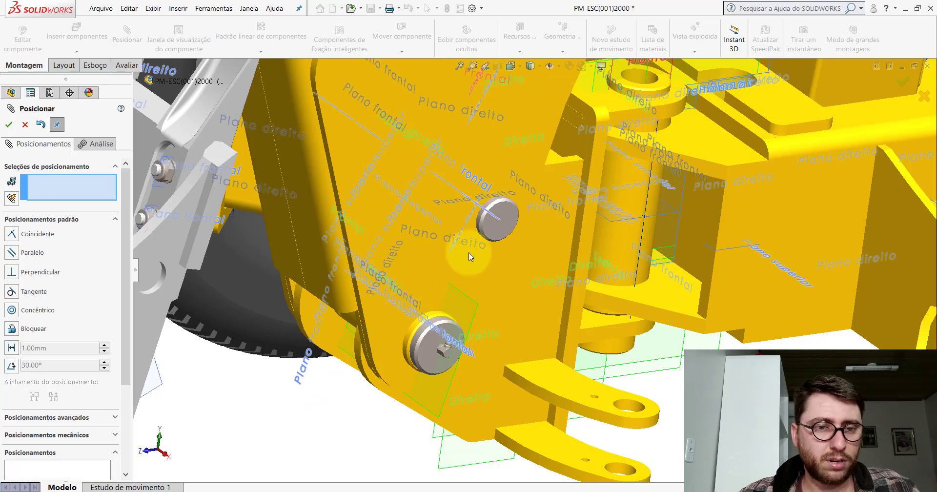
key(Escape)
scroll(516, 224, down, 5)
Step: Open the PP-ESC(008)2000 pin part and make its Frontal plane visible
click(515, 233)
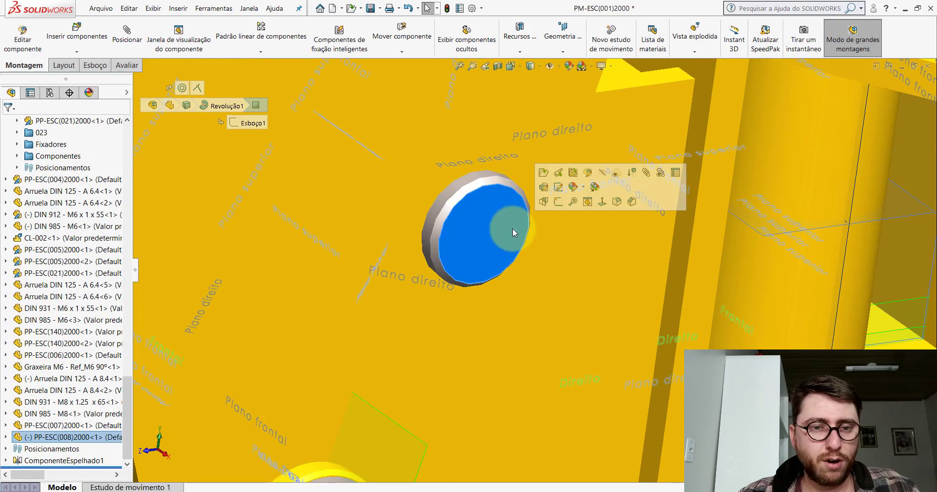
click(533, 163)
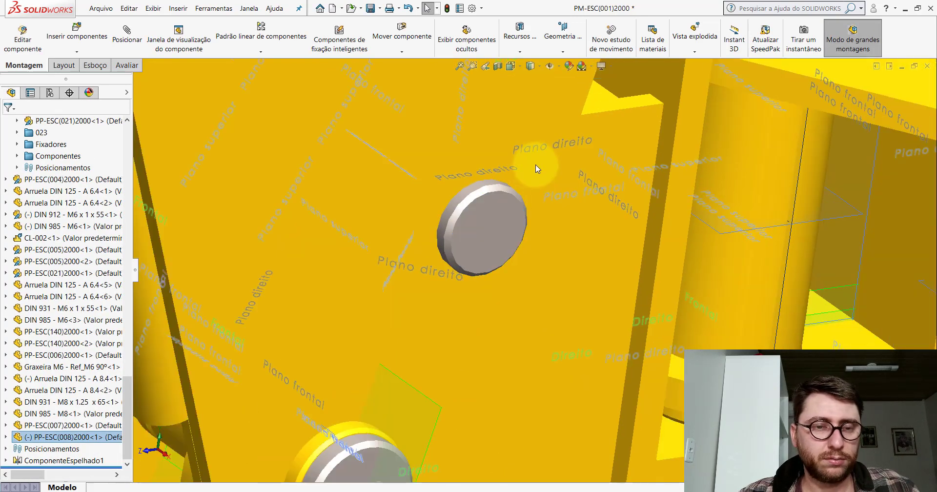
click(39, 208)
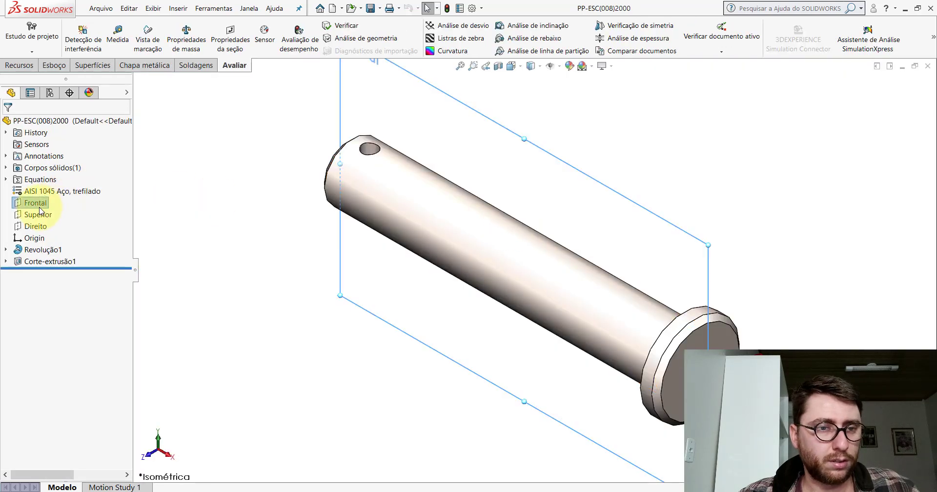
click(64, 194)
key(f)
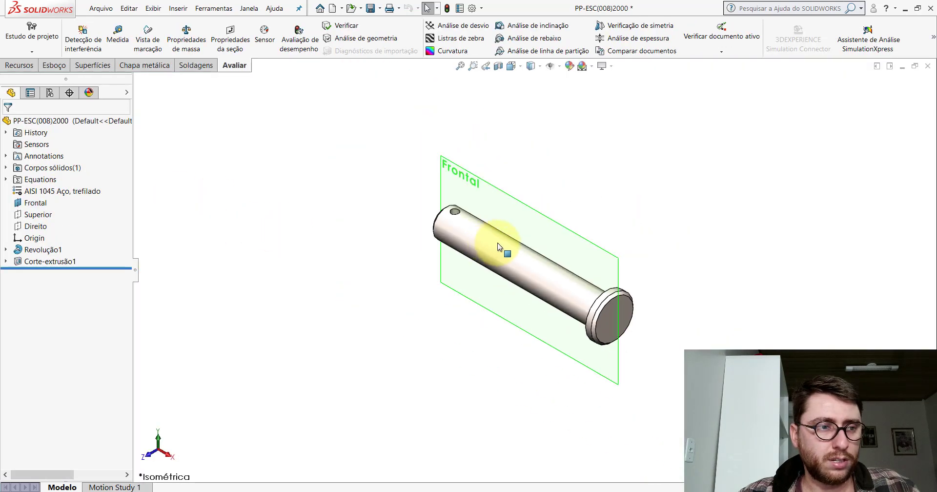
Step: Widen the Frontal plane around the pin and close the part window
click(519, 199)
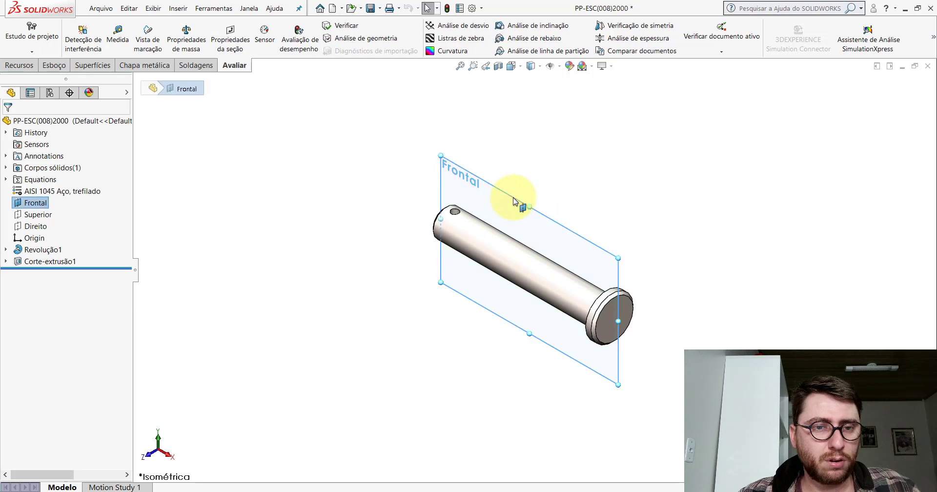
mouse_move(441, 220)
mouse_down()
mouse_move(418, 222)
mouse_move(430, 221)
mouse_up()
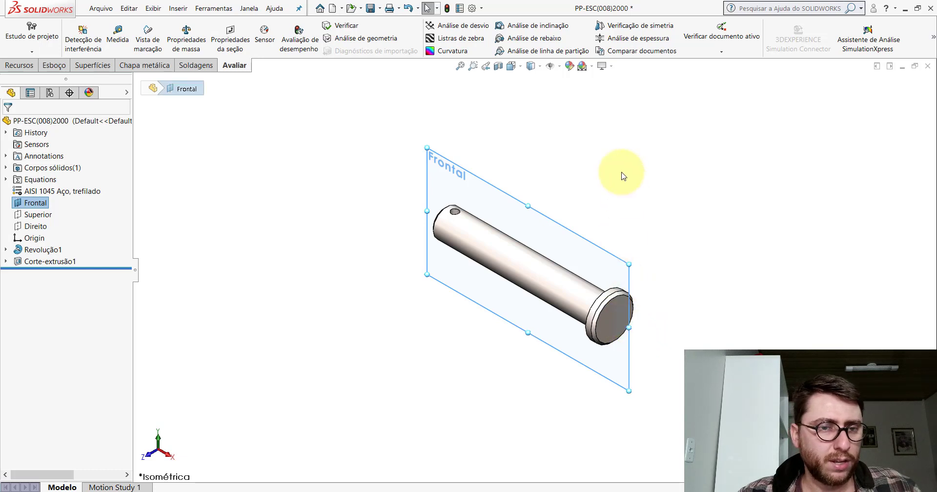
click(622, 172)
scroll(600, 248, down, 2)
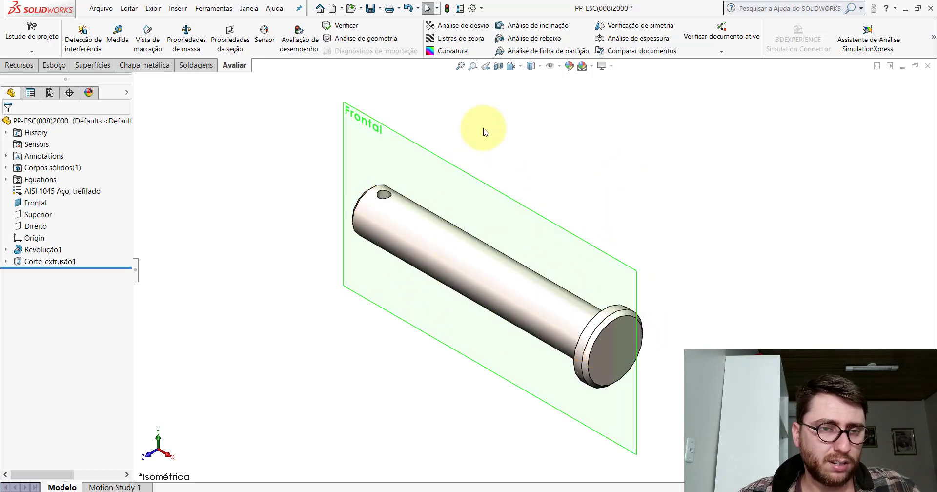
click(929, 68)
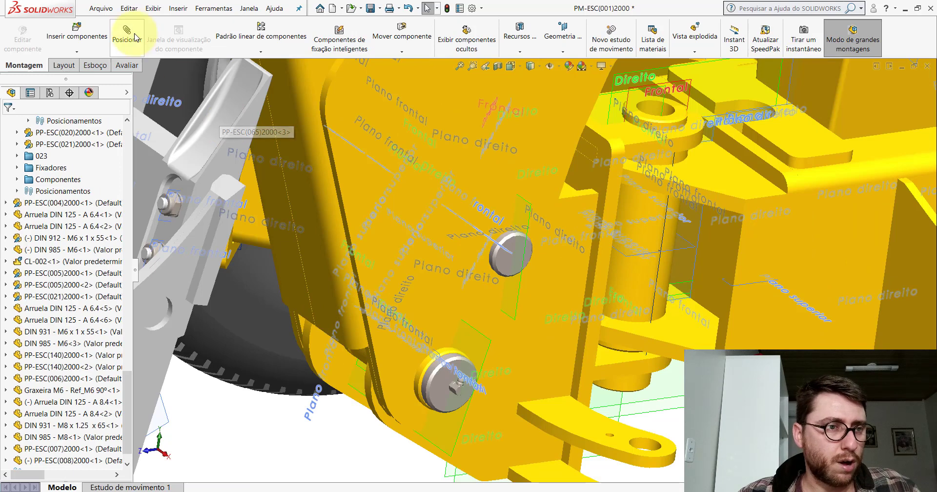
Step: Mate the pin's Frontal plane parallel to the PP-ESC(004)2000 bracket face, creating Paralelo19
click(127, 30)
scroll(522, 264, down, 3)
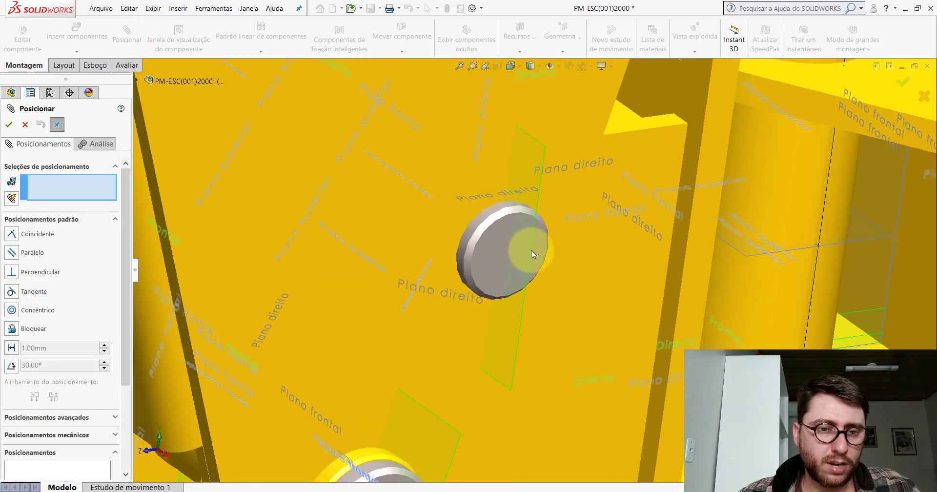
click(532, 251)
scroll(535, 257, up, 3)
scroll(535, 257, down, 1)
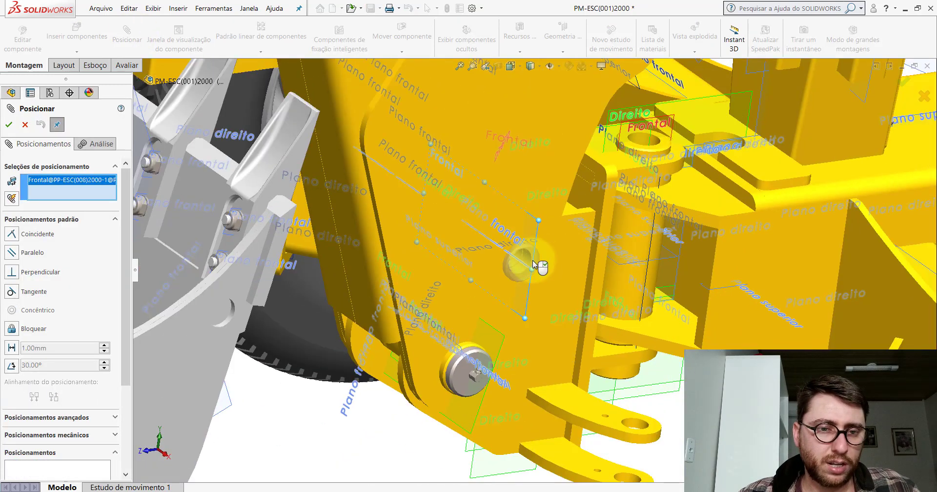
mouse_move(524, 295)
middle_down()
mouse_move(436, 312)
mouse_move(514, 232)
middle_up()
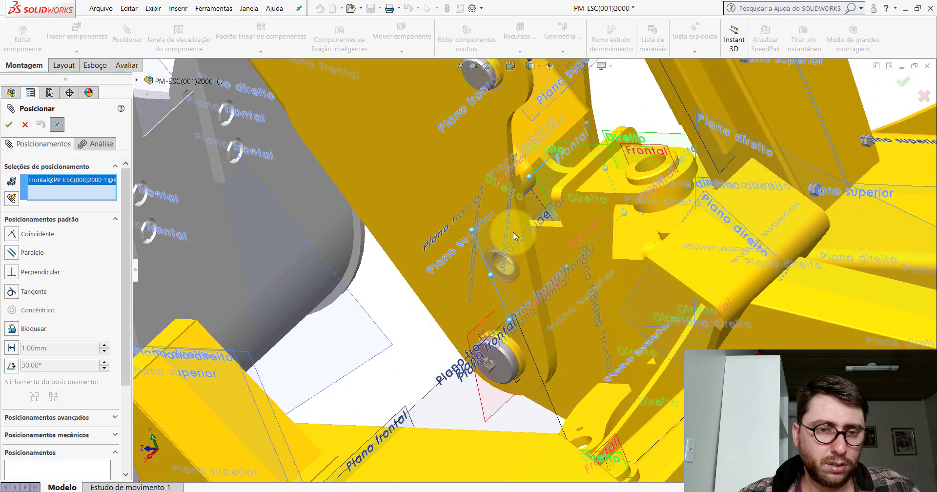
scroll(518, 229, down, 3)
scroll(522, 227, down, 2)
scroll(538, 212, down, 2)
scroll(535, 215, down, 2)
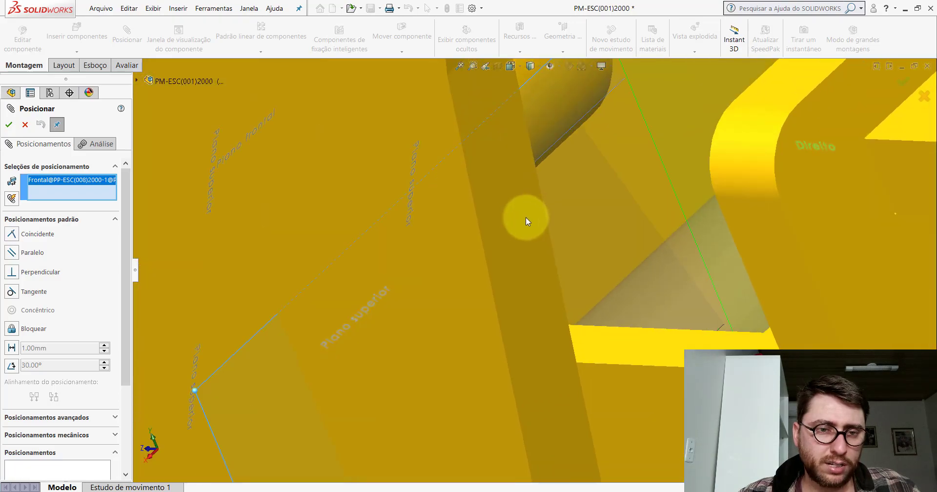
click(504, 210)
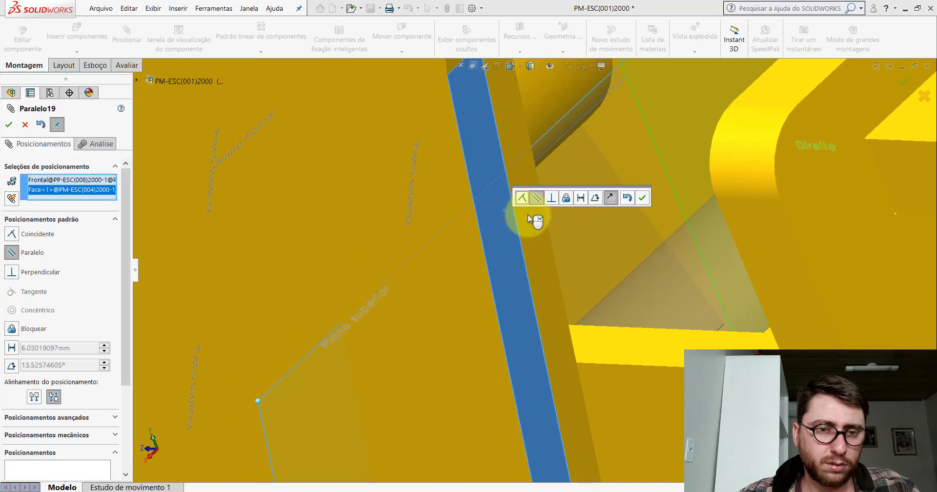
click(635, 200)
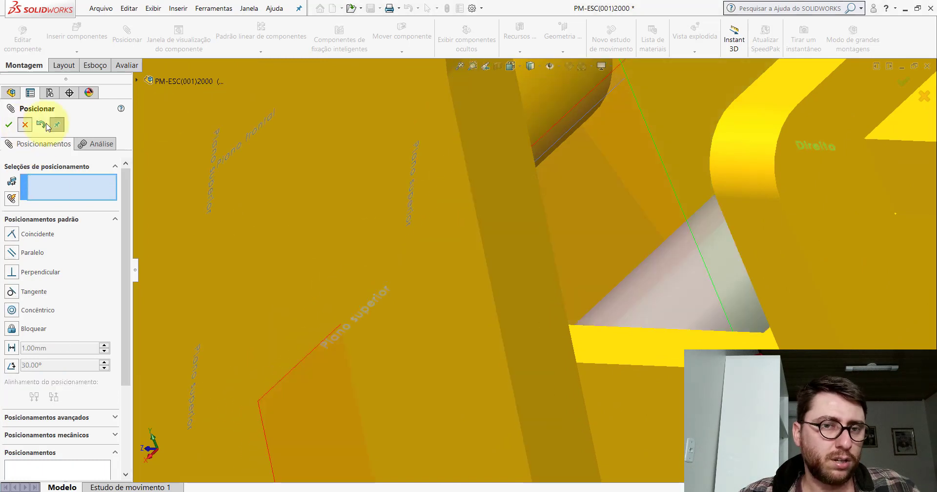
Step: Close the Mate panel and swing the arm plate, arm and bucket about the bottom pin
click(57, 125)
scroll(505, 237, up, 3)
scroll(442, 276, up, 3)
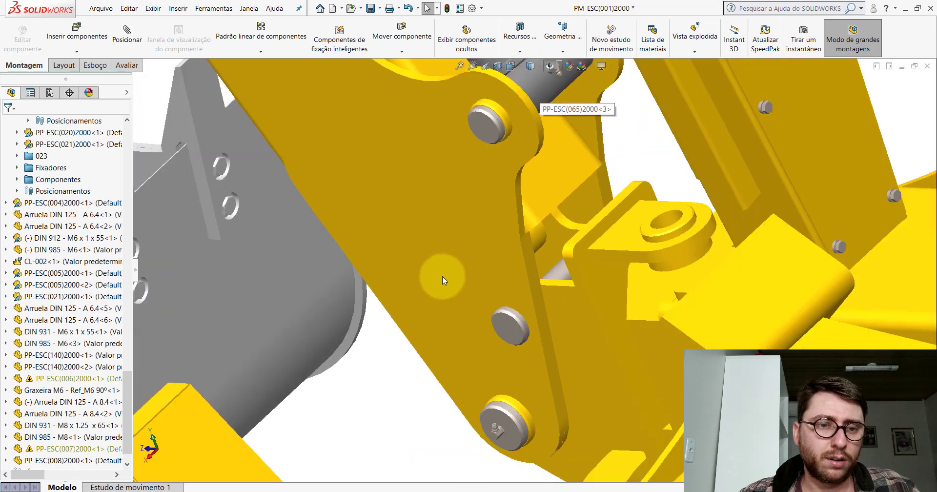
mouse_move(443, 276)
mouse_down()
mouse_move(374, 266)
mouse_move(408, 266)
mouse_move(468, 291)
mouse_up()
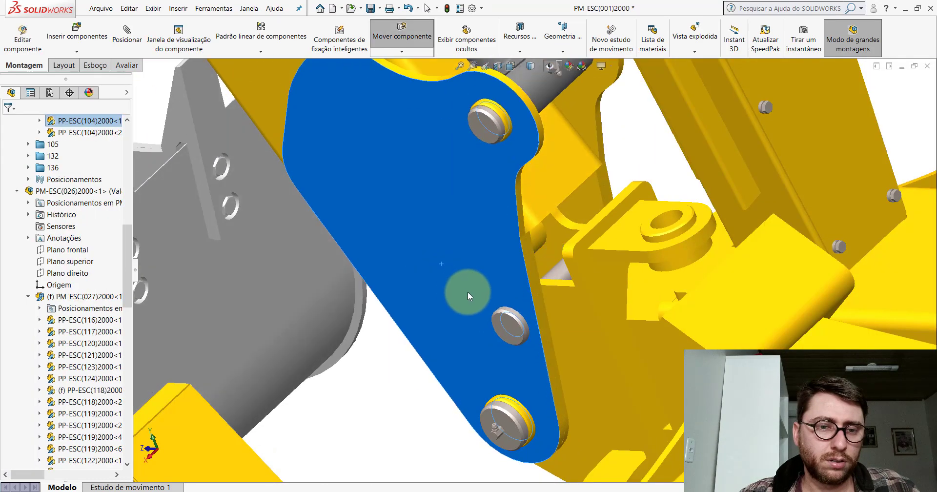
drag(483, 337, 414, 397)
scroll(519, 257, up, 5)
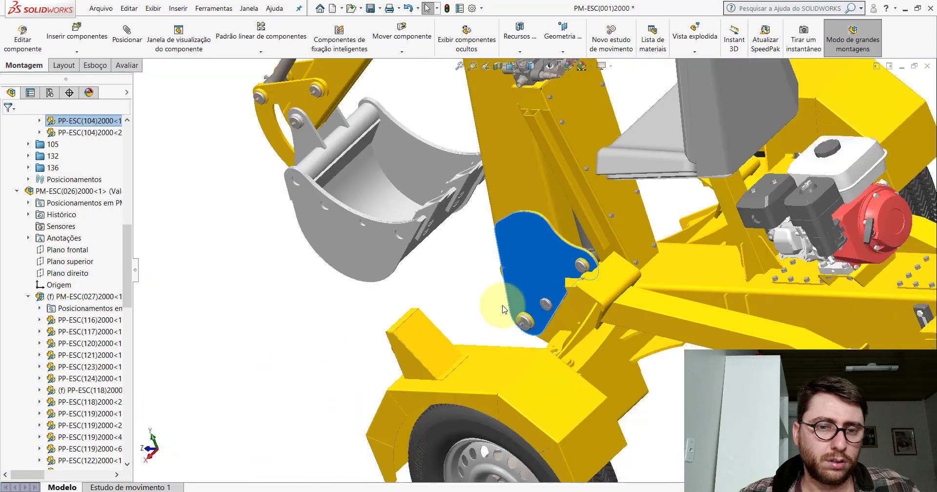
scroll(537, 234, down, 2)
scroll(554, 217, down, 2)
mouse_move(517, 196)
mouse_down()
mouse_move(454, 158)
mouse_move(384, 180)
mouse_move(377, 198)
mouse_move(414, 189)
mouse_move(478, 206)
mouse_up()
click(451, 296)
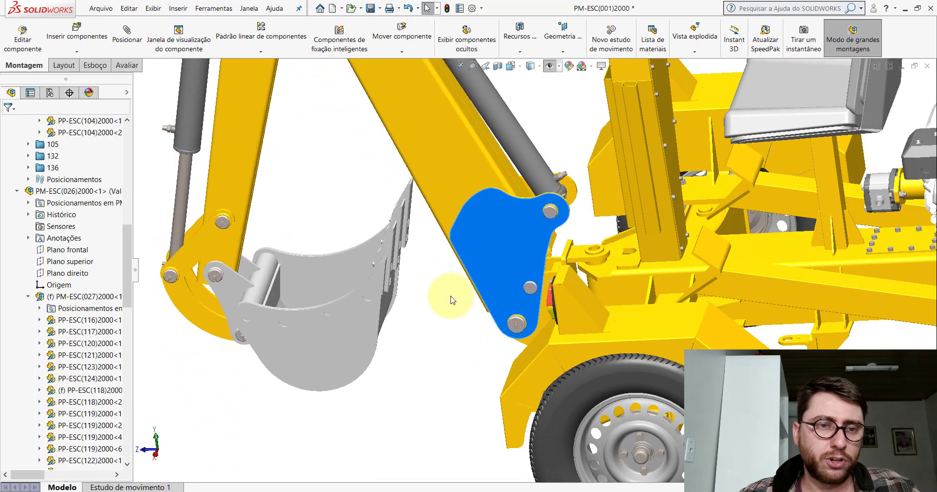
Step: Orbit and zoom to view the machine from the other side
scroll(503, 266, up, 4)
scroll(508, 264, down, 2)
mouse_move(557, 226)
middle_down()
mouse_move(670, 224)
mouse_move(671, 278)
middle_up()
scroll(491, 290, down, 3)
scroll(456, 277, down, 3)
scroll(464, 288, up, 3)
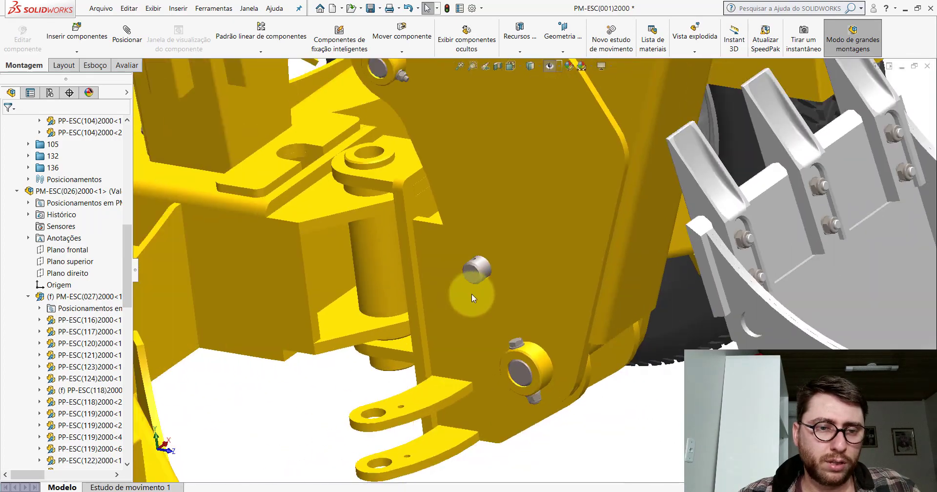
scroll(473, 295, up, 2)
scroll(538, 277, down, 3)
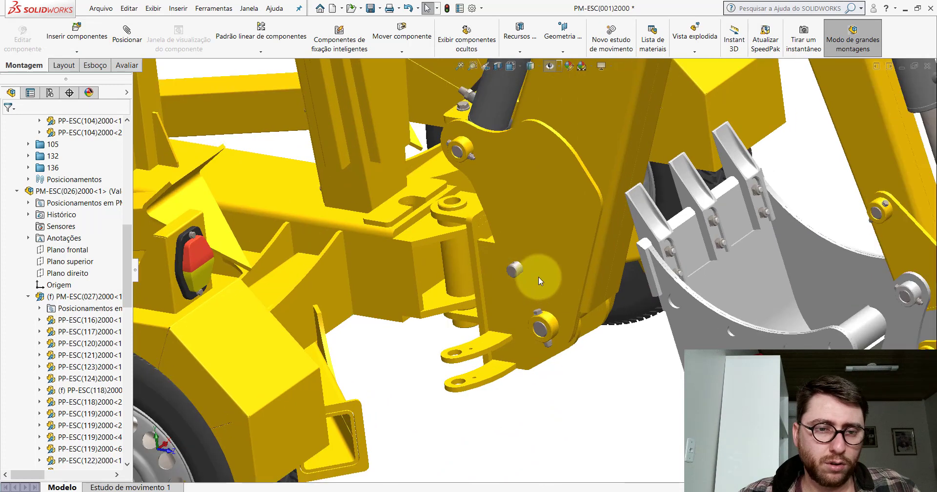
scroll(526, 271, down, 2)
Step: Isolate the PP-ESC(008)2000 pin so it shows on its own
scroll(471, 224, down, 2)
right_click(472, 226)
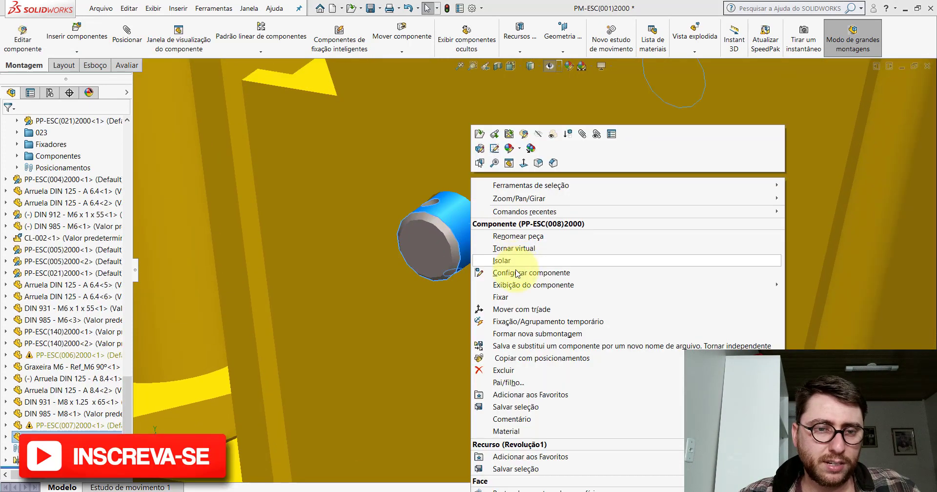
click(503, 260)
scroll(502, 290, up, 1)
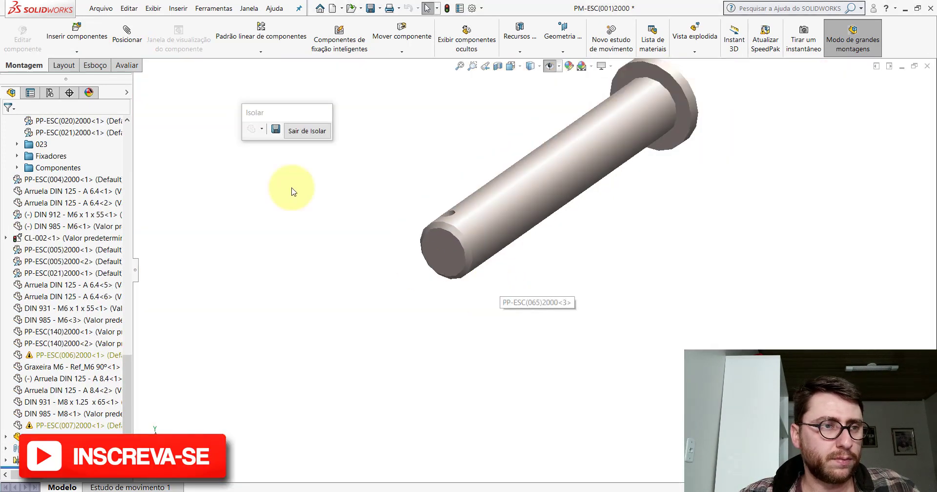
Step: Insert the Grampo R - 20mm clip from the Componentes folder
click(75, 31)
click(72, 338)
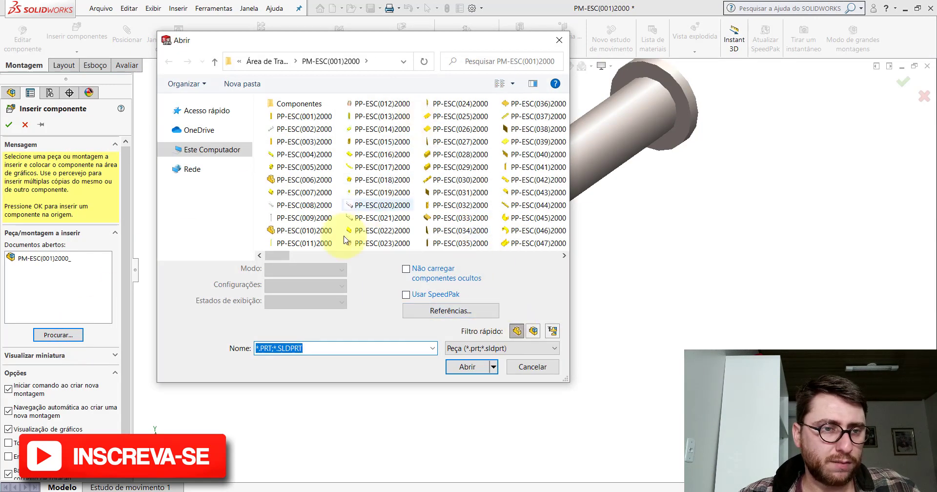
double_click(301, 105)
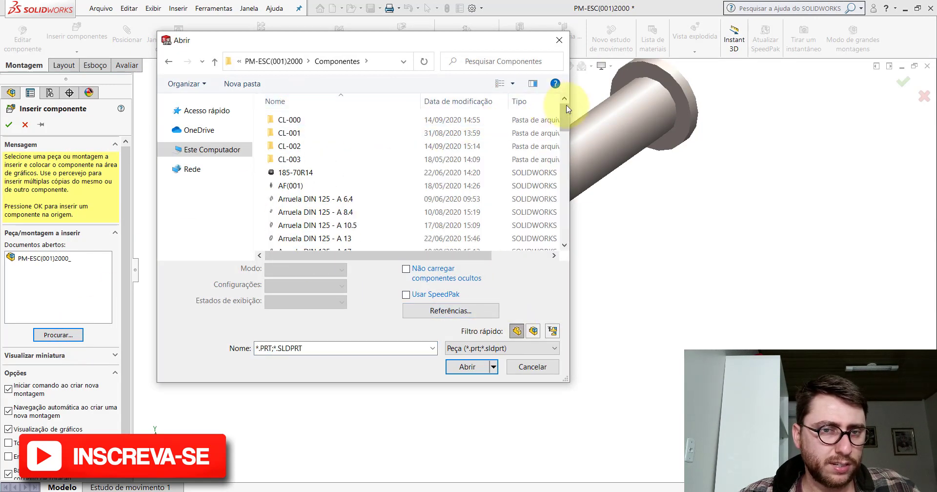
drag(567, 113, 578, 205)
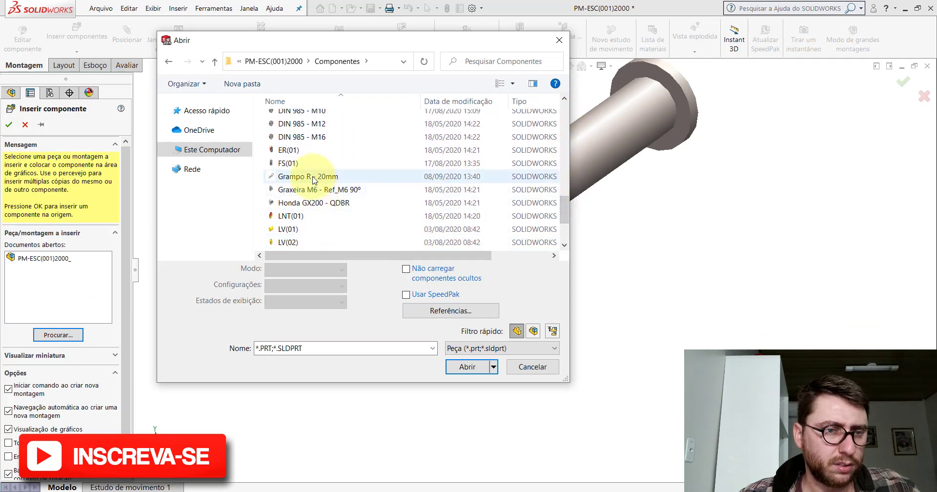
double_click(308, 176)
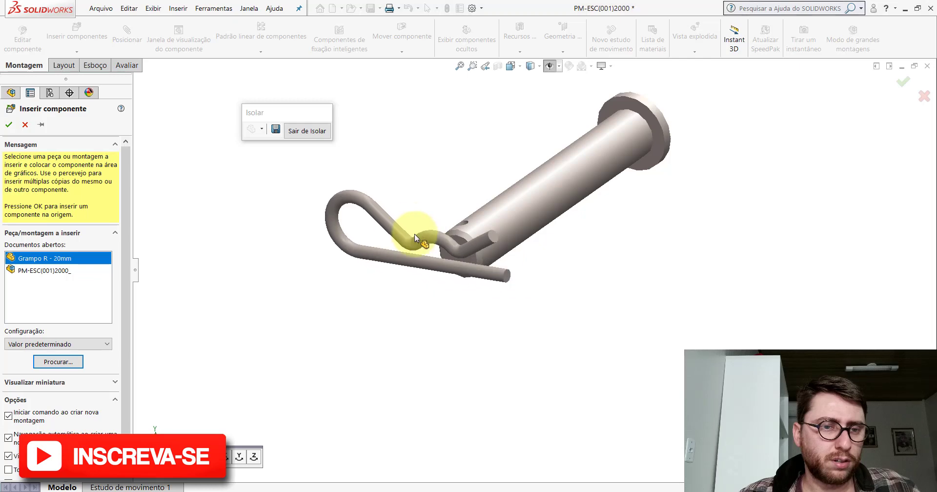
Step: Mate the R-clip's leg concentric with the pin's cross-hole
click(414, 235)
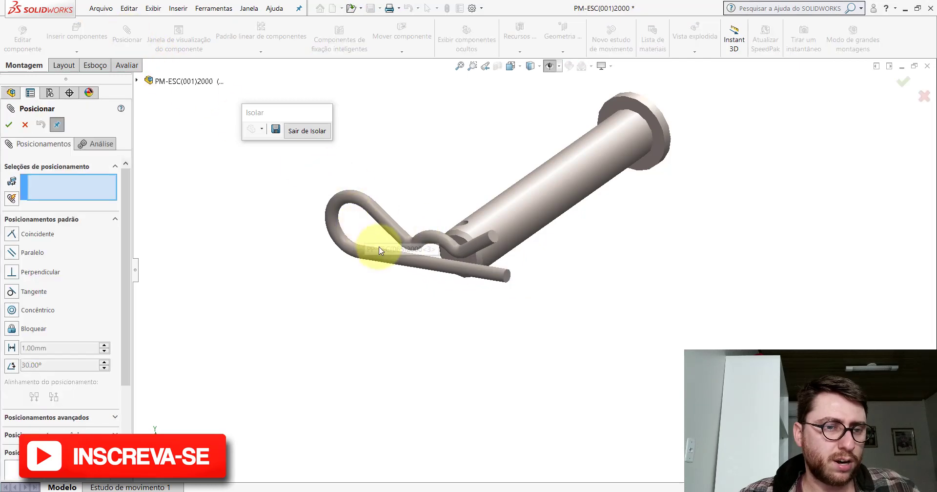
click(385, 262)
scroll(515, 219, down, 5)
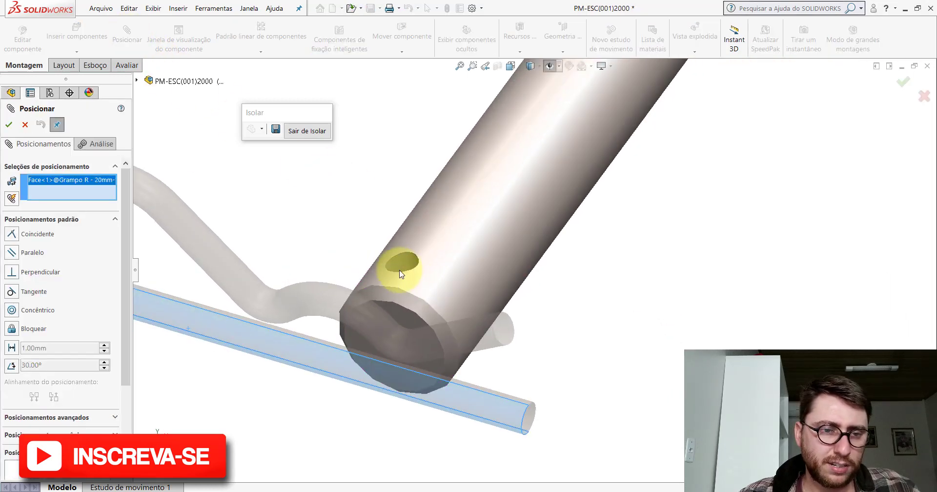
click(399, 264)
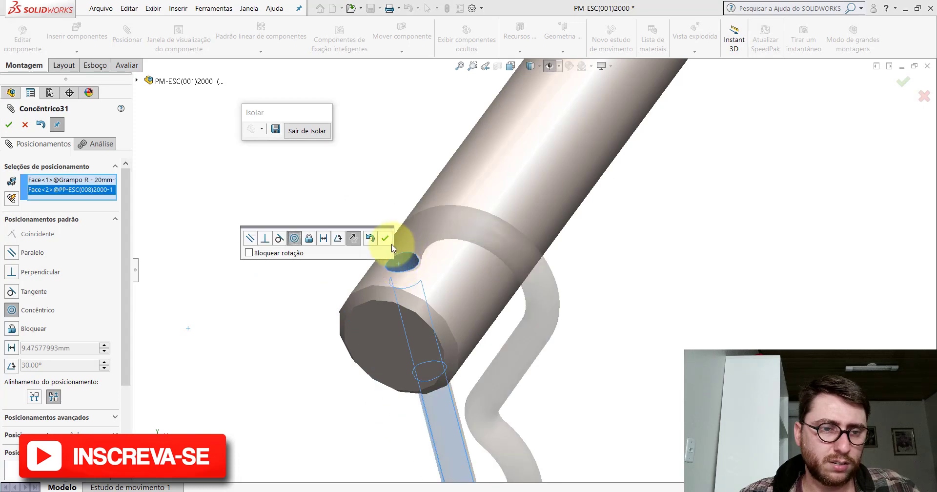
click(386, 239)
scroll(459, 281, up, 4)
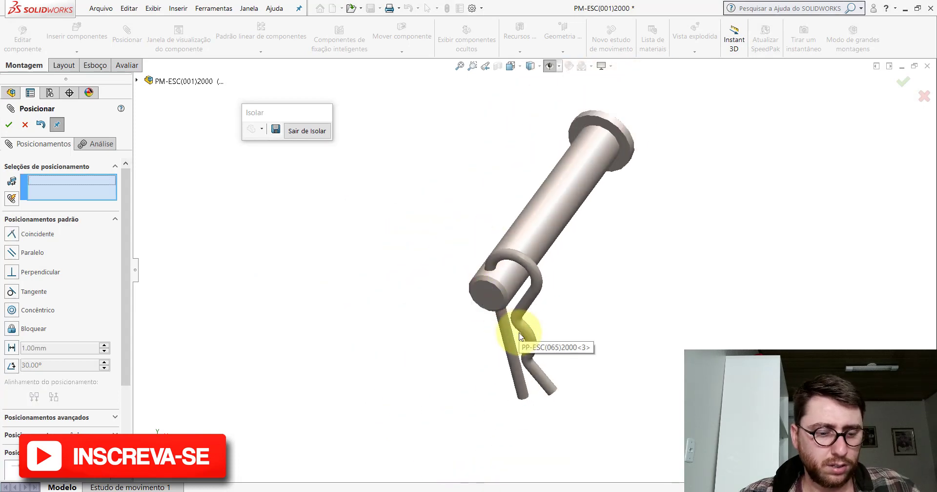
Step: Make the clip's Plano direito plane parallel to the pin end face, then hide the planes
key(space)
click(404, 363)
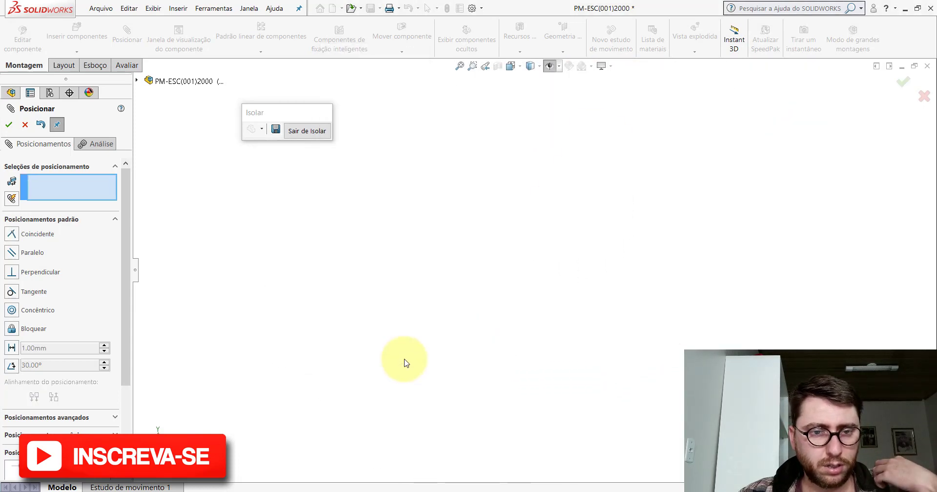
click(551, 68)
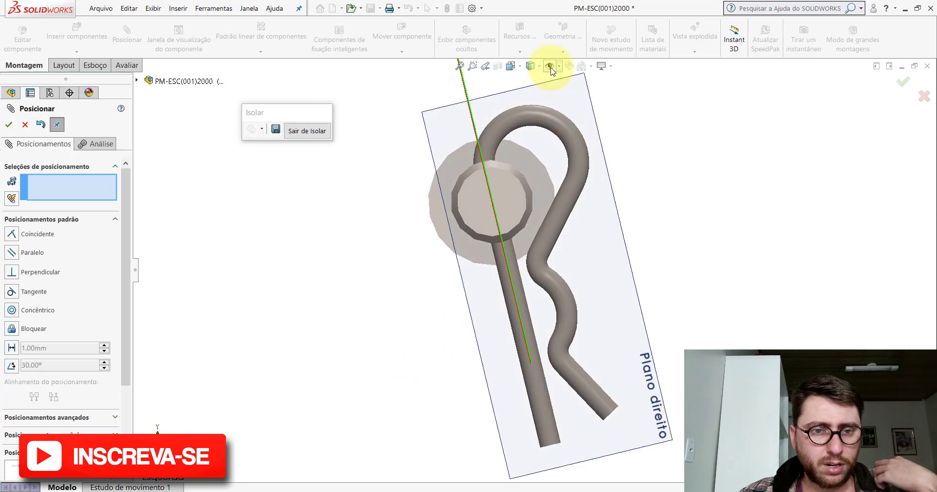
mouse_move(582, 192)
middle_down()
mouse_move(527, 216)
mouse_move(467, 220)
middle_up()
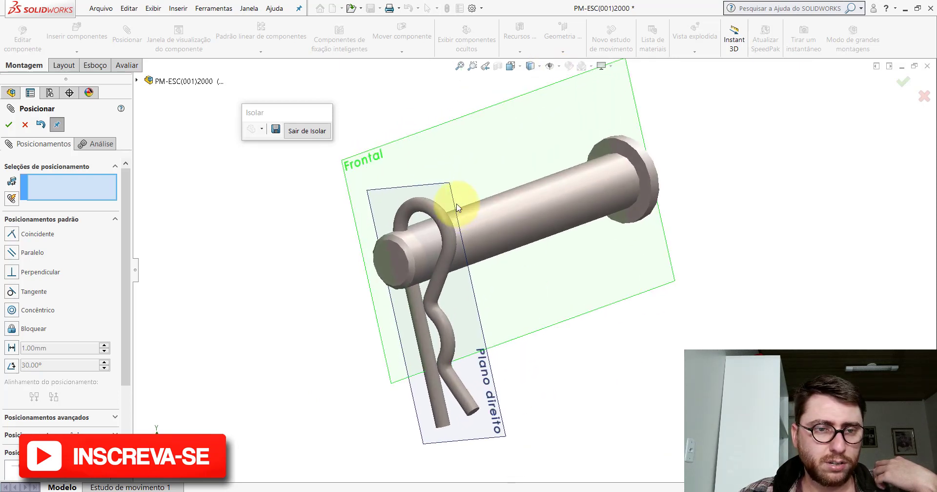
click(458, 207)
scroll(459, 210, down, 3)
click(379, 284)
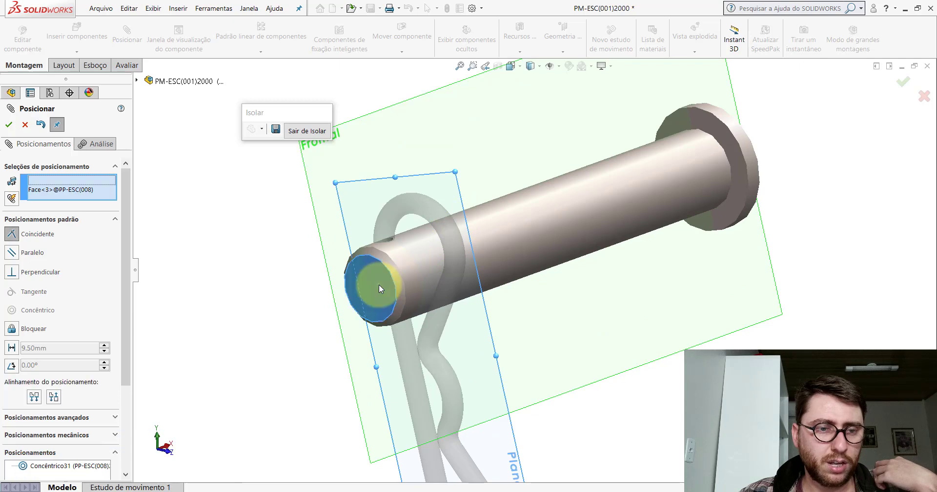
click(365, 303)
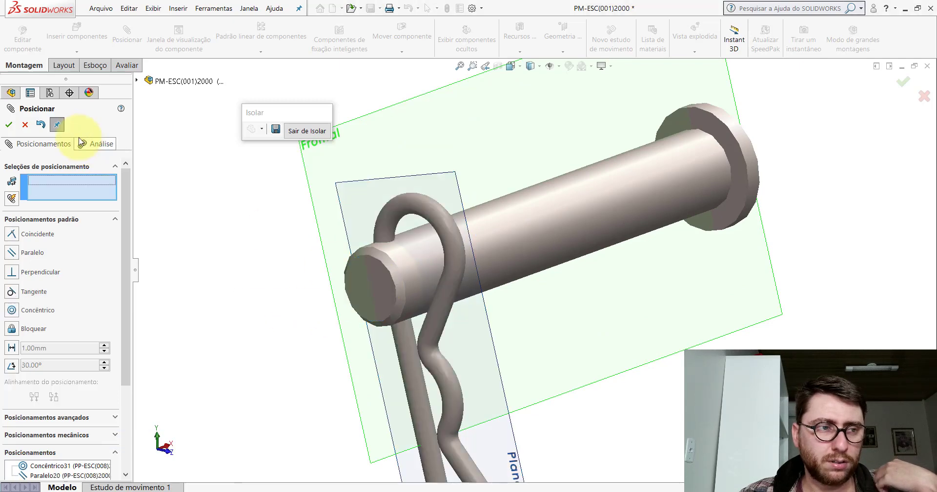
click(10, 125)
click(550, 67)
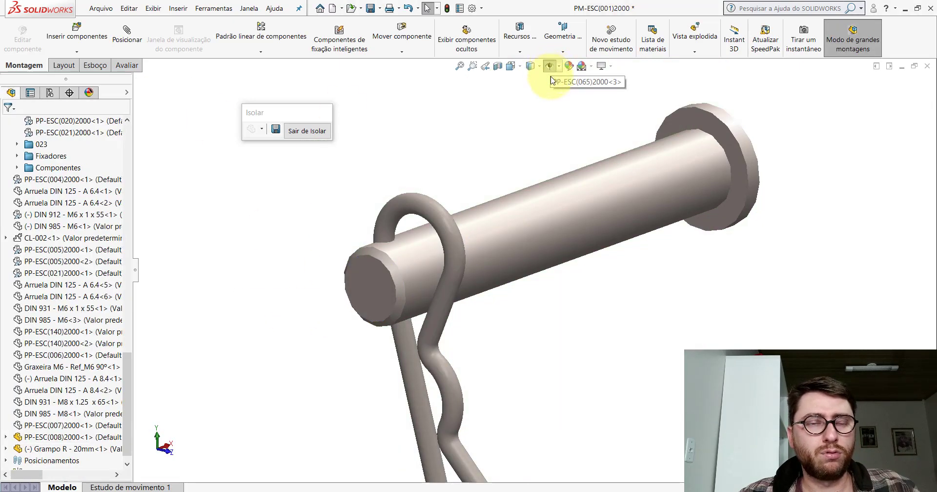
Step: From a side view, slide the pin and clip along the axis and swing the R-clip around the pin
key(space)
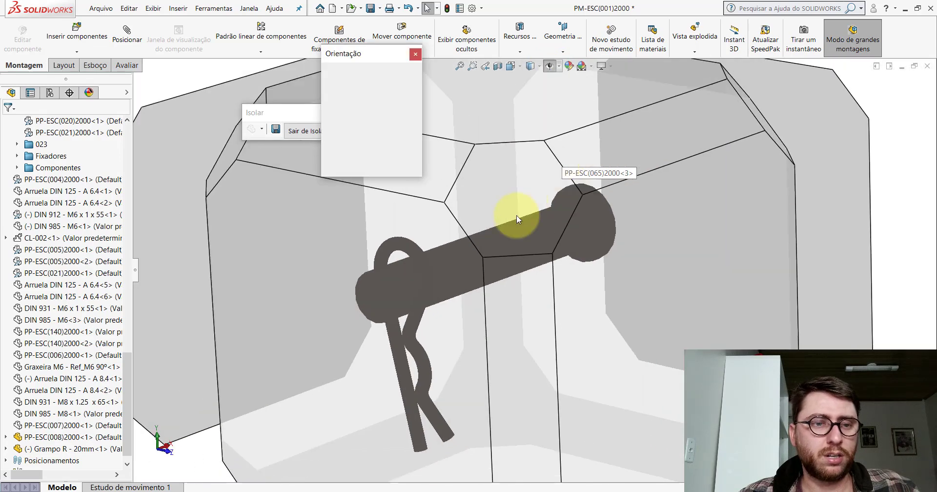
click(384, 314)
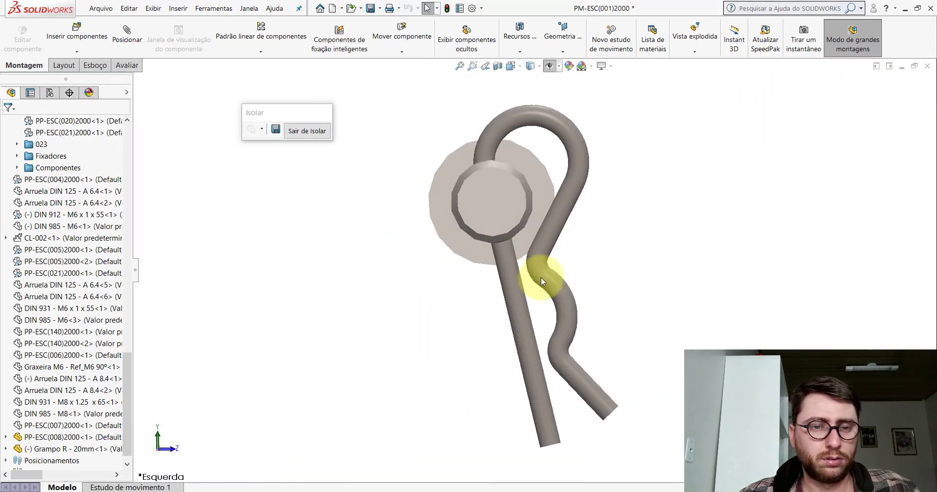
click(517, 305)
mouse_move(491, 208)
mouse_down()
mouse_move(481, 183)
mouse_move(546, 236)
mouse_move(548, 254)
mouse_up()
scroll(576, 192, down, 3)
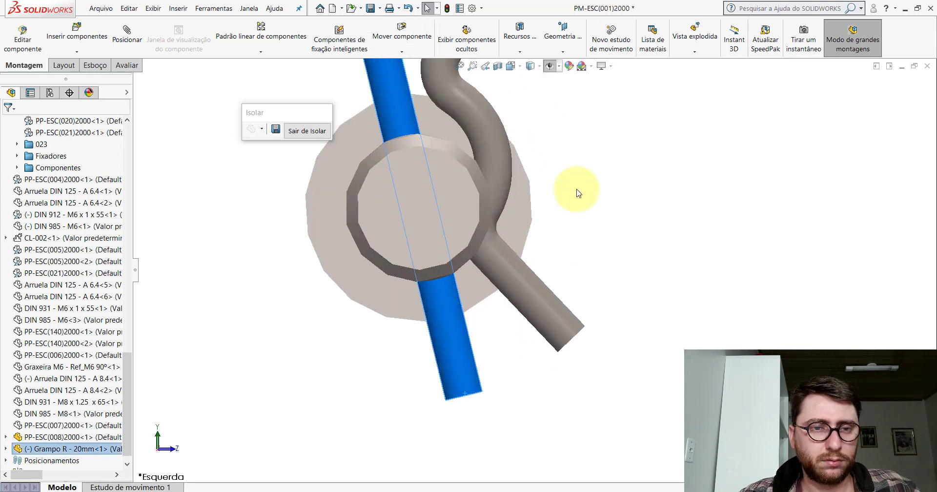
click(575, 192)
drag(489, 132, 497, 171)
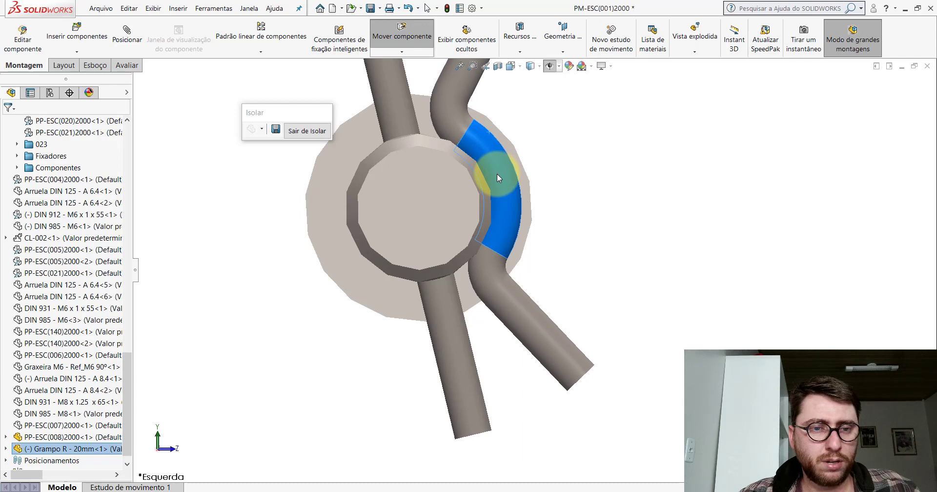
key(Escape)
Step: Inspect the clip from behind and the side, then show the Frontal and Plano direito planes
mouse_move(553, 229)
middle_down()
mouse_move(471, 209)
mouse_move(454, 178)
mouse_move(465, 185)
middle_up()
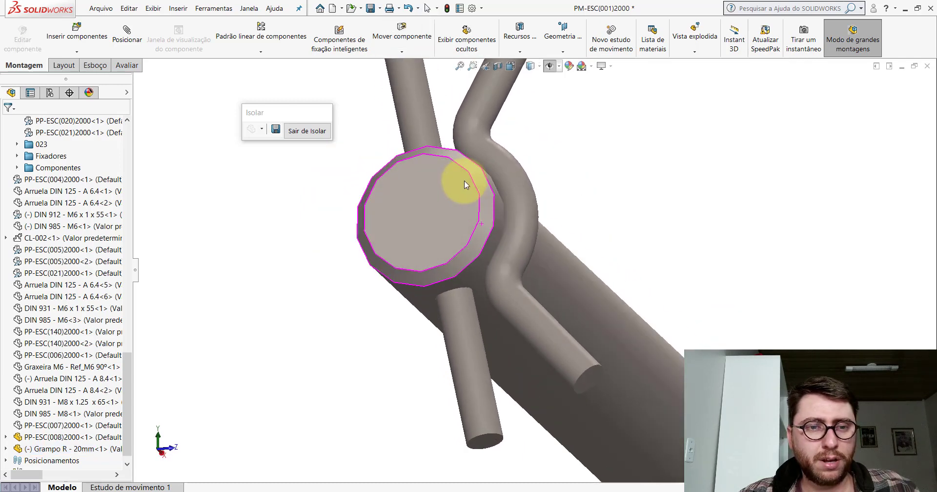
mouse_move(519, 216)
middle_down()
mouse_move(507, 247)
mouse_move(508, 270)
mouse_move(516, 263)
middle_up()
scroll(517, 264, down, 5)
click(522, 183)
mouse_move(526, 191)
middle_down()
mouse_move(558, 178)
mouse_move(551, 209)
middle_up()
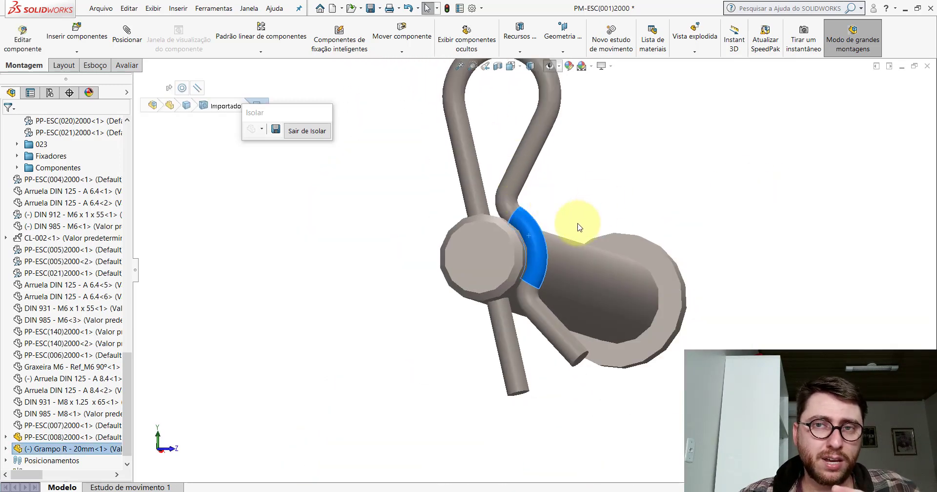
click(565, 194)
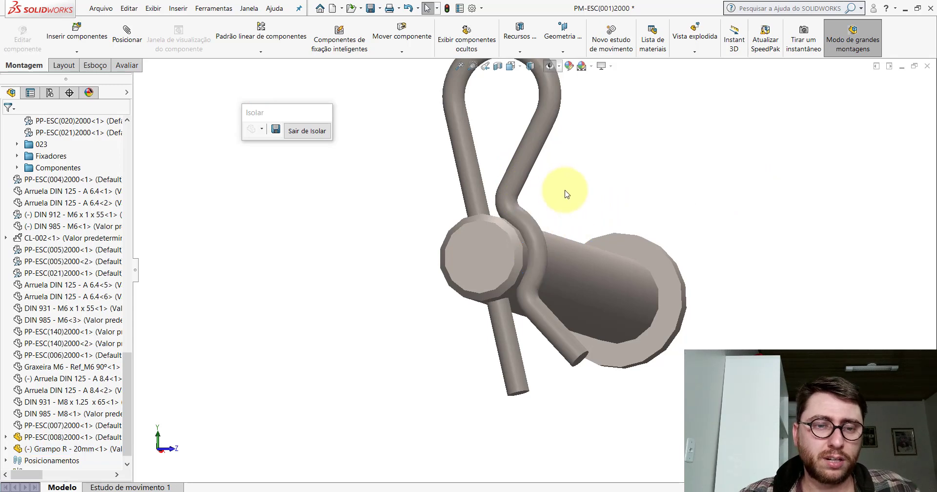
scroll(537, 200, up, 3)
click(548, 69)
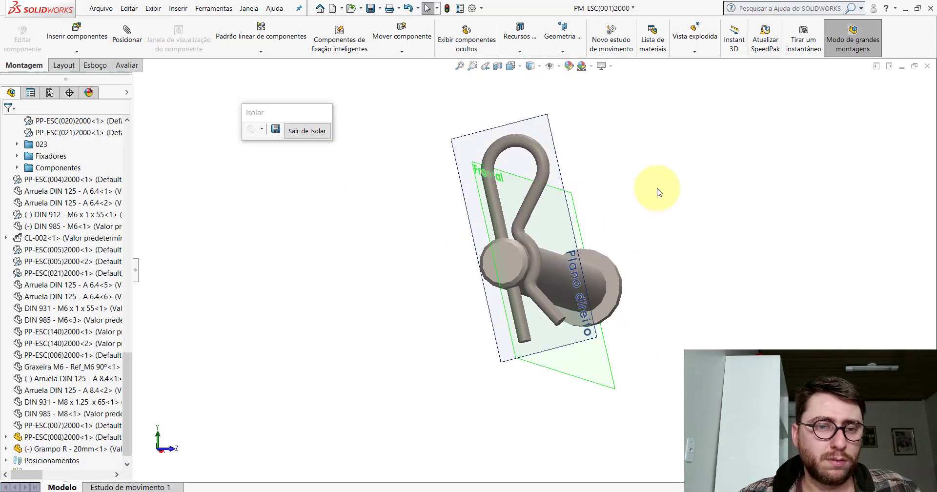
scroll(570, 268, down, 3)
click(569, 264)
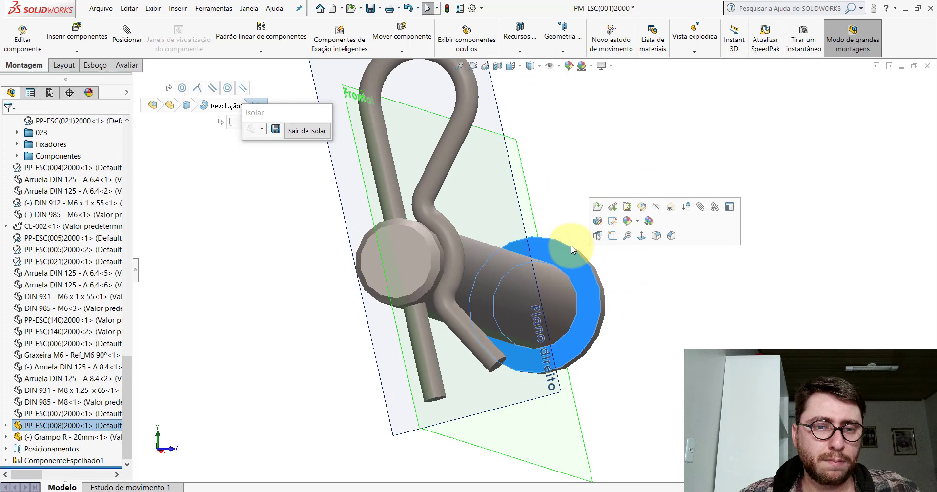
Step: Show the Superior plane in the pin part, save it, and return to the assembly
click(597, 206)
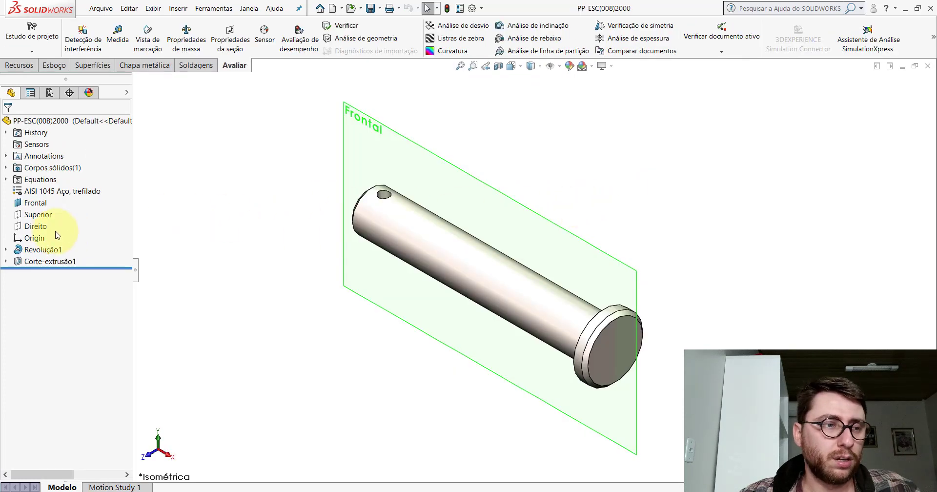
click(39, 216)
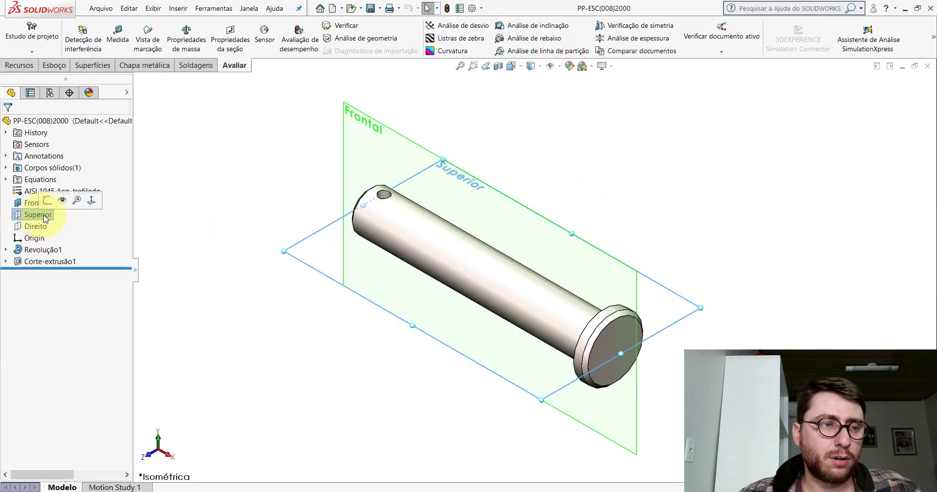
click(251, 193)
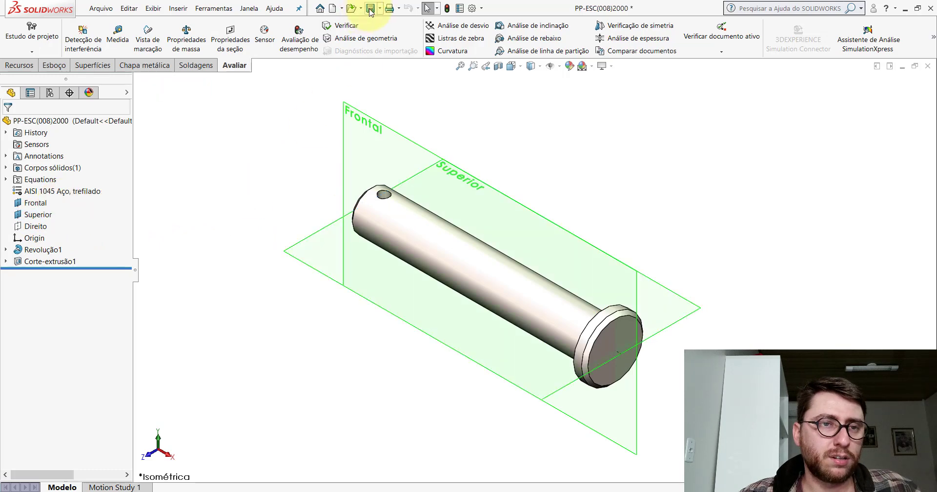
click(370, 9)
click(927, 66)
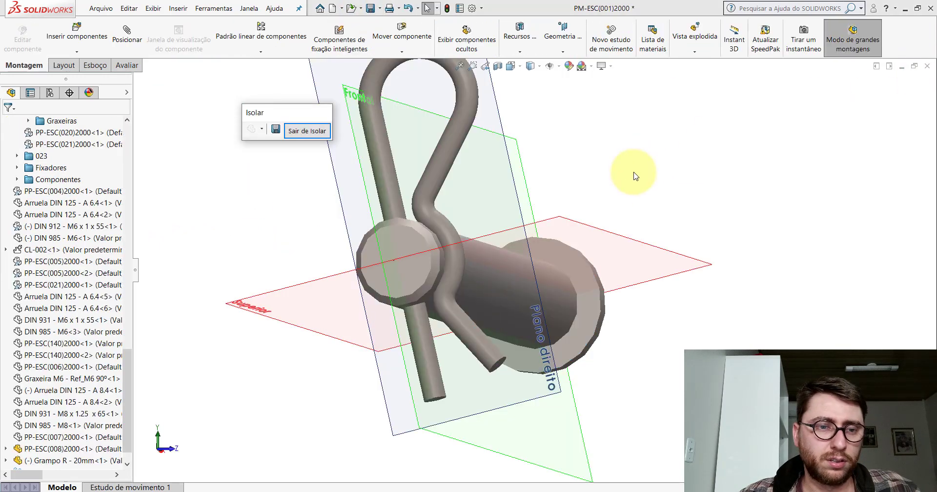
Step: Start a Distance mate of 39.45867442 mm between the R-clip face and the pin's Superior plane
middle_drag(421, 280, 418, 220)
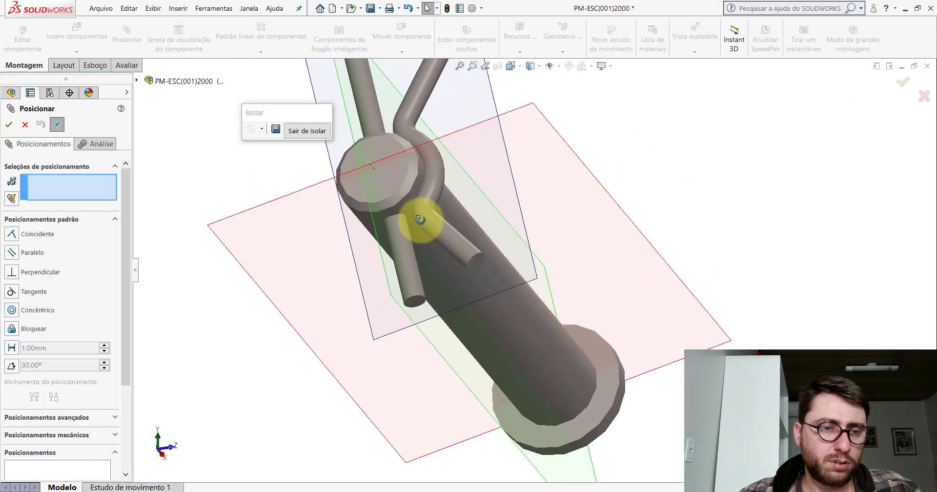
scroll(441, 268, up, 3)
click(437, 297)
scroll(450, 305, up, 3)
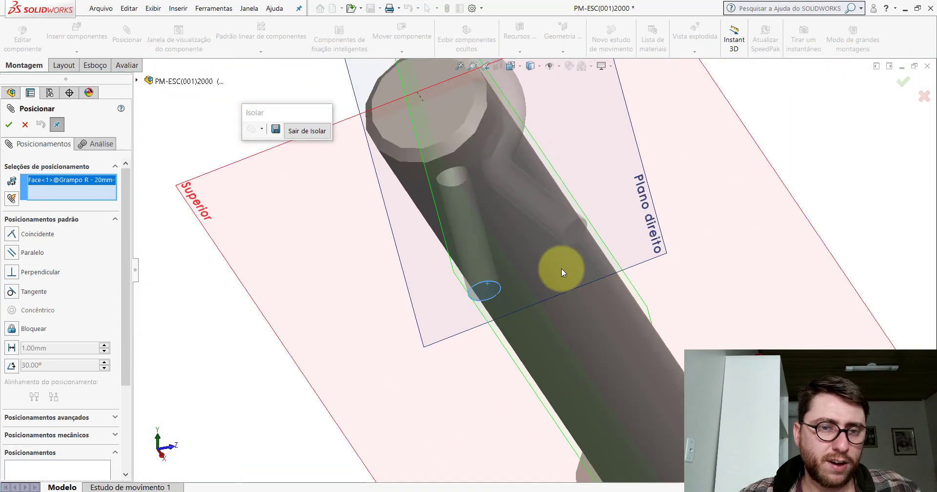
scroll(561, 268, up, 2)
scroll(572, 155, down, 3)
click(572, 155)
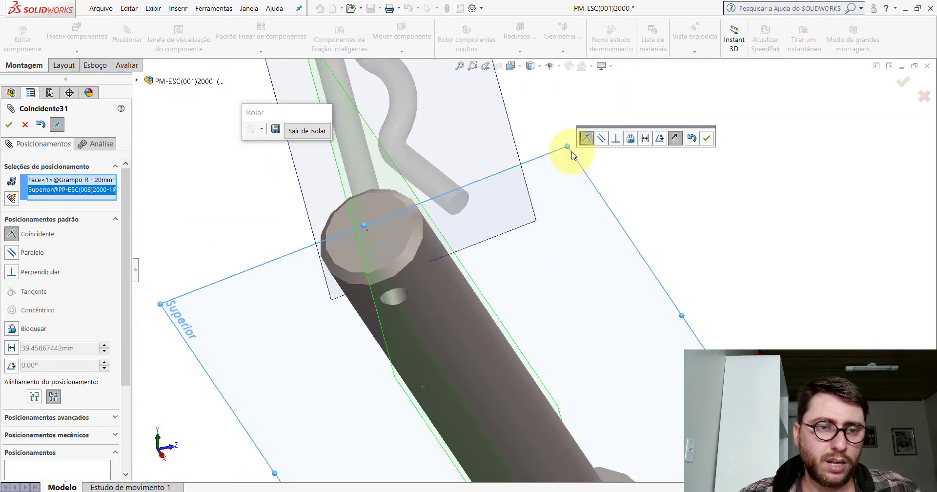
click(645, 139)
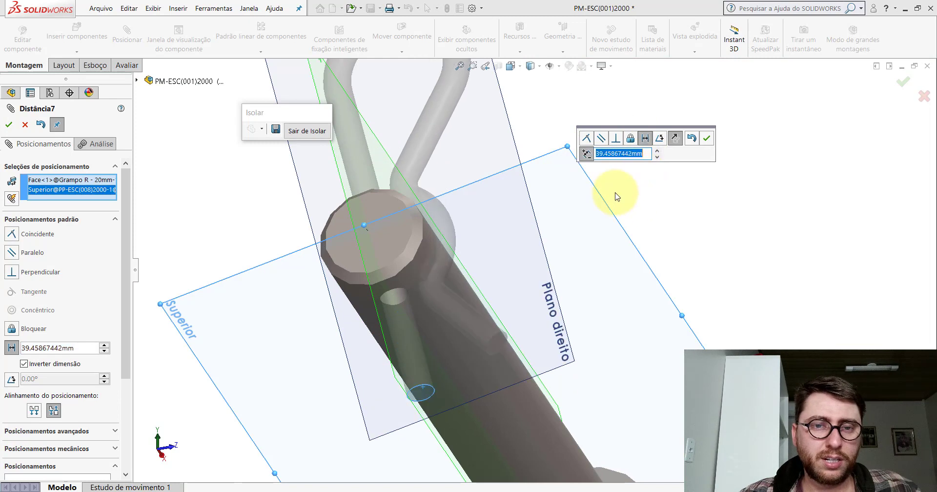
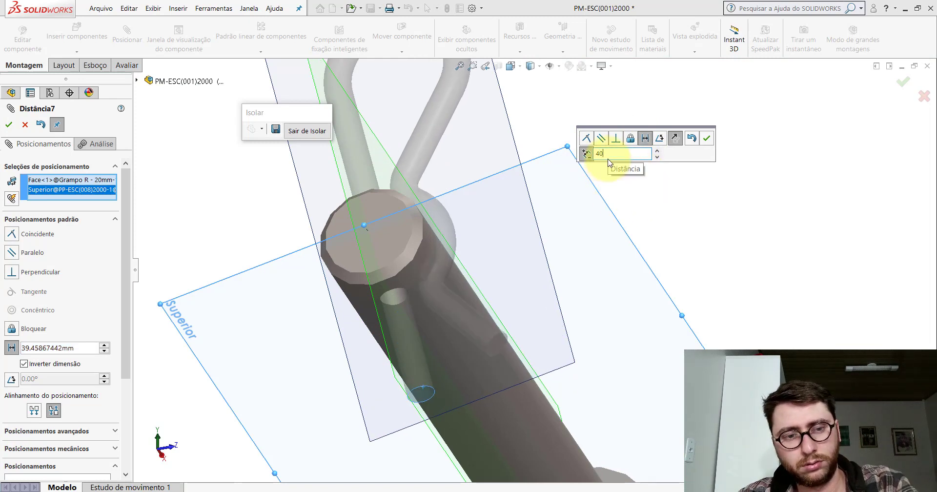
Step: Commit the 40 mm distance mate on the R-clip and close the Mate PropertyManager
key(Return)
click(706, 139)
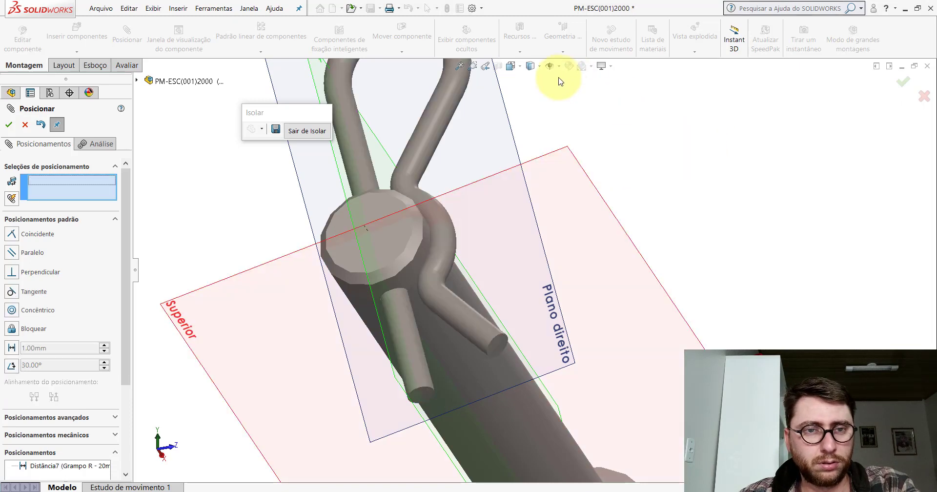
middle_drag(450, 259, 478, 293)
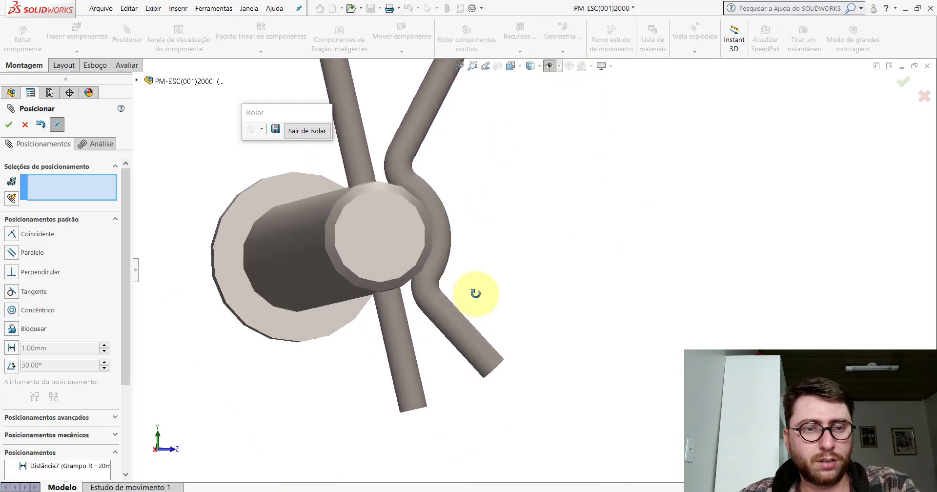
click(25, 124)
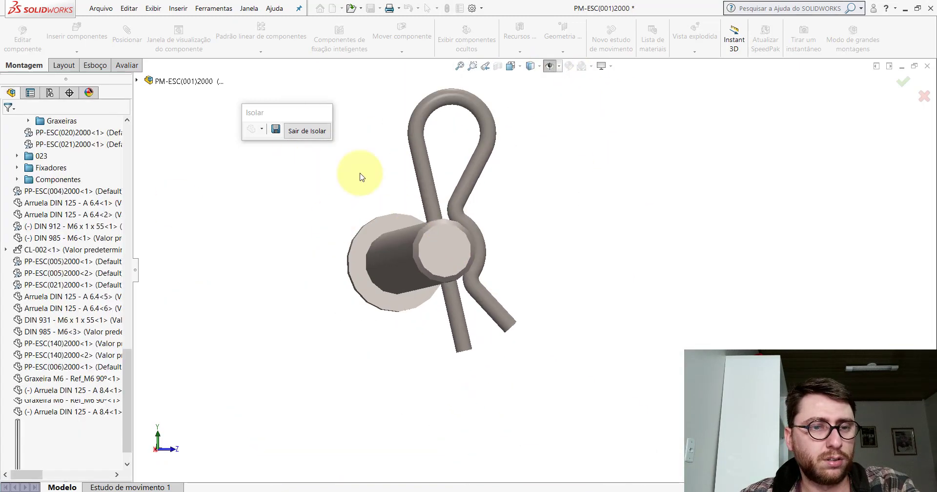
Step: Exit isolation to the full backhoe assembly and orbit around to the boom pivot
click(300, 140)
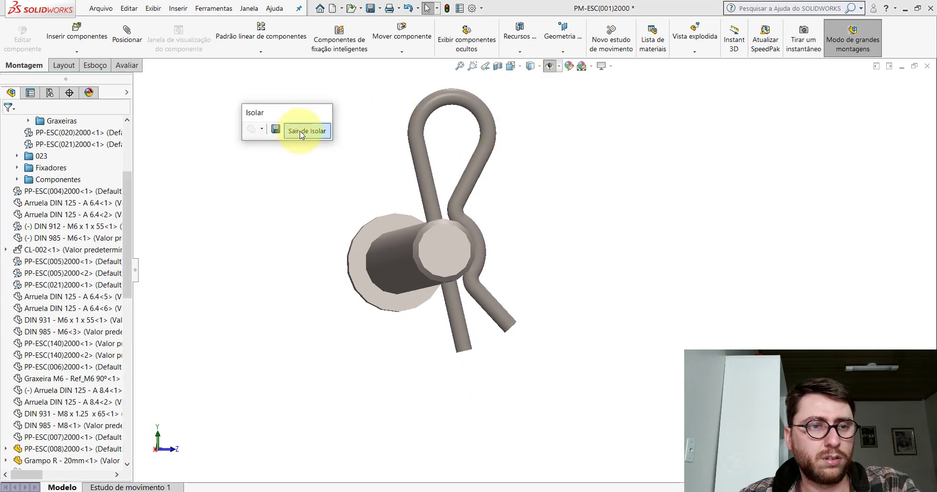
scroll(511, 223, up, 5)
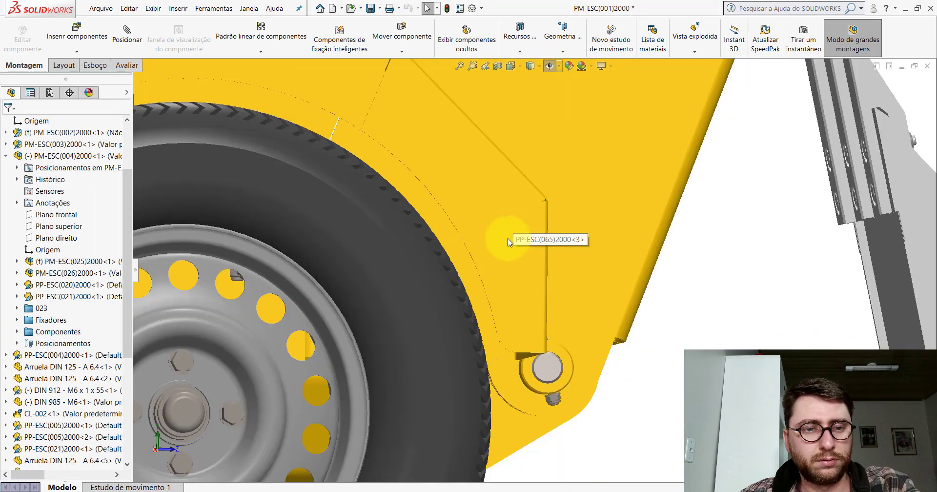
scroll(538, 249, up, 3)
mouse_move(537, 249)
middle_down()
mouse_move(439, 230)
mouse_move(652, 262)
middle_up()
scroll(677, 299, down, 5)
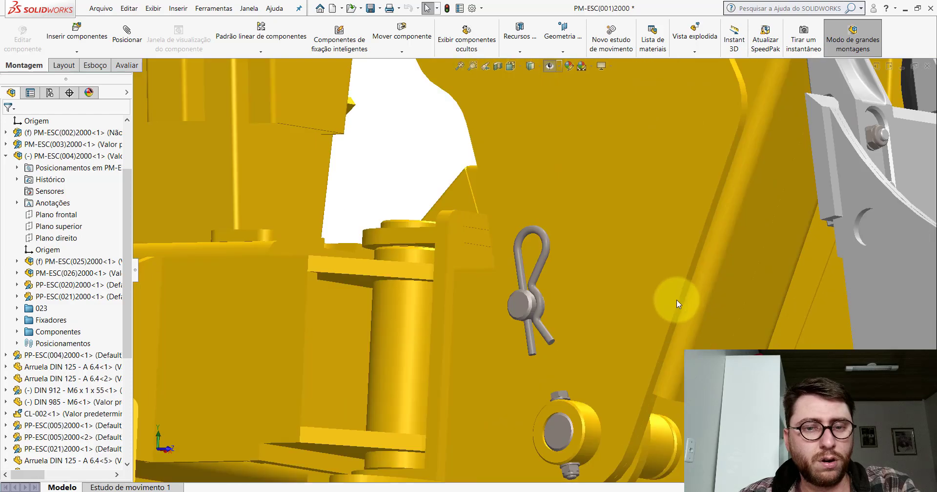
scroll(516, 312, down, 5)
scroll(527, 289, up, 2)
scroll(531, 288, up, 4)
scroll(531, 288, down, 2)
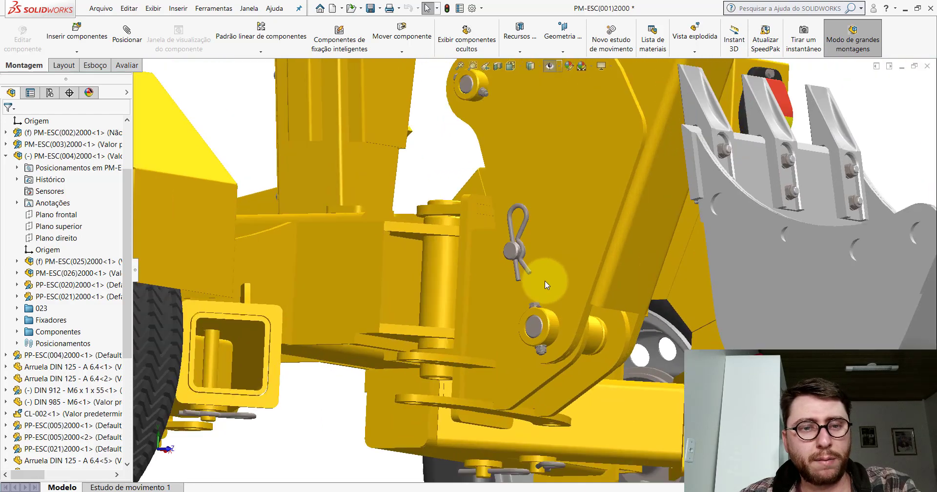
scroll(545, 280, down, 2)
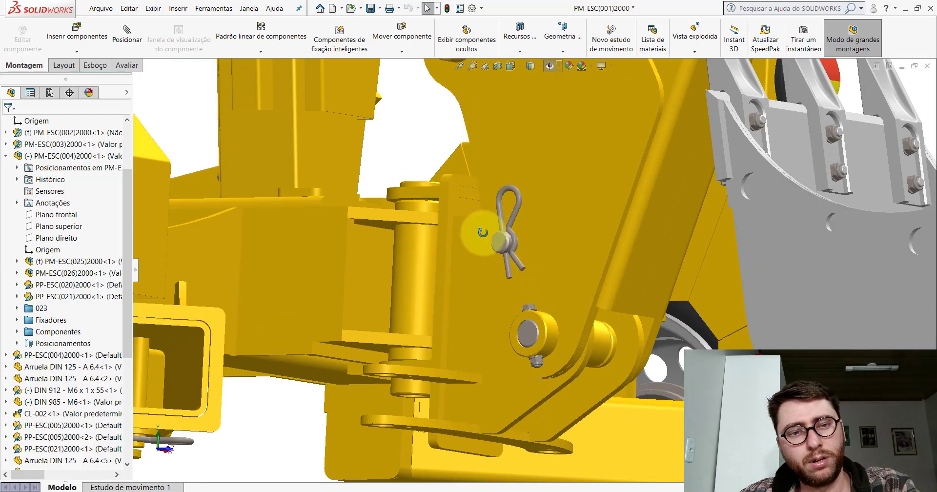
middle_drag(483, 233, 412, 193)
scroll(648, 259, up, 4)
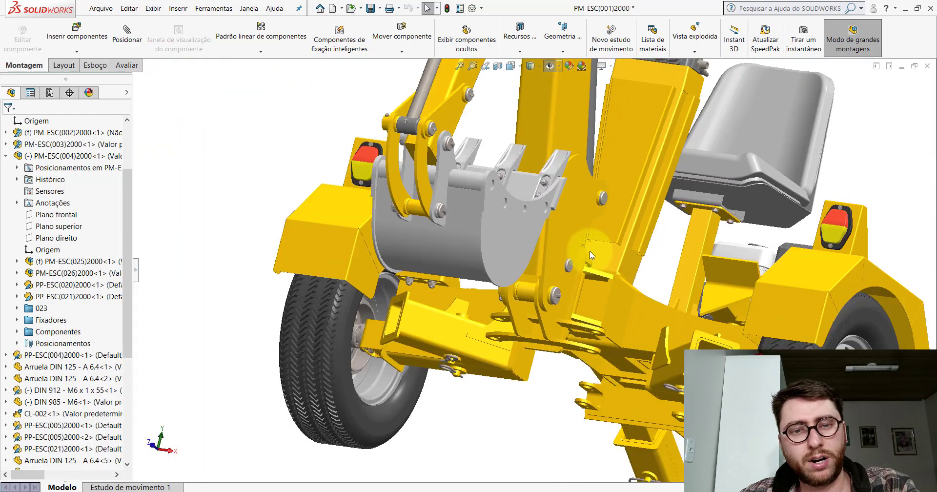
middle_drag(590, 256, 562, 283)
scroll(563, 284, up, 4)
scroll(549, 277, down, 5)
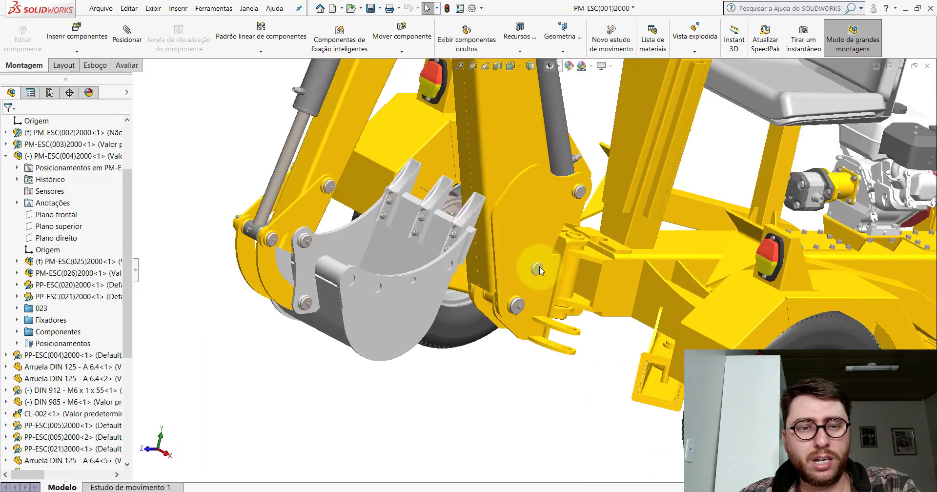
Step: Select the outer plate at the boom pivot, hide it, then show it again
click(503, 181)
scroll(472, 195, down, 2)
scroll(420, 236, down, 3)
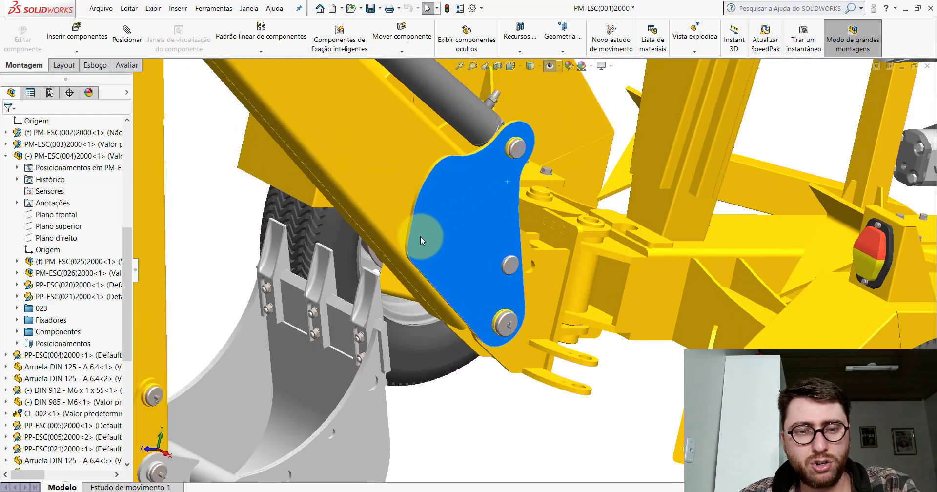
middle_drag(420, 236, 402, 245)
key(Tab)
scroll(496, 280, down, 3)
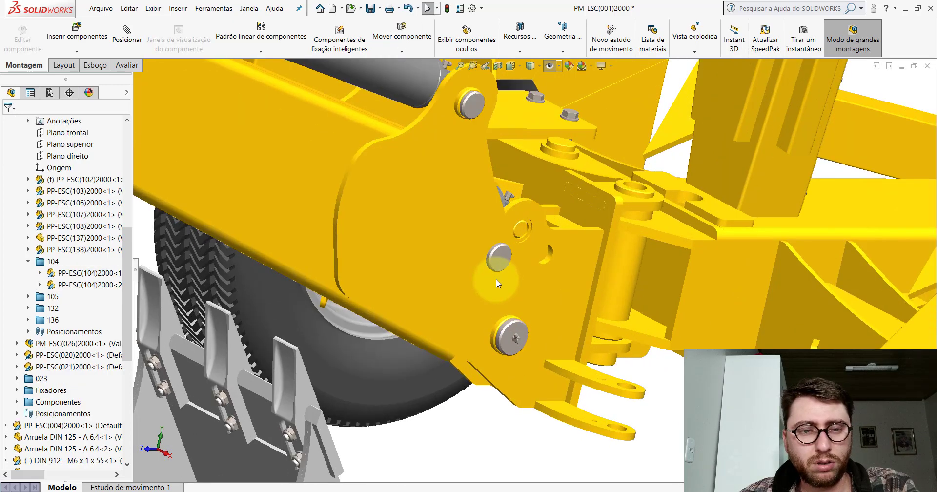
scroll(496, 280, down, 2)
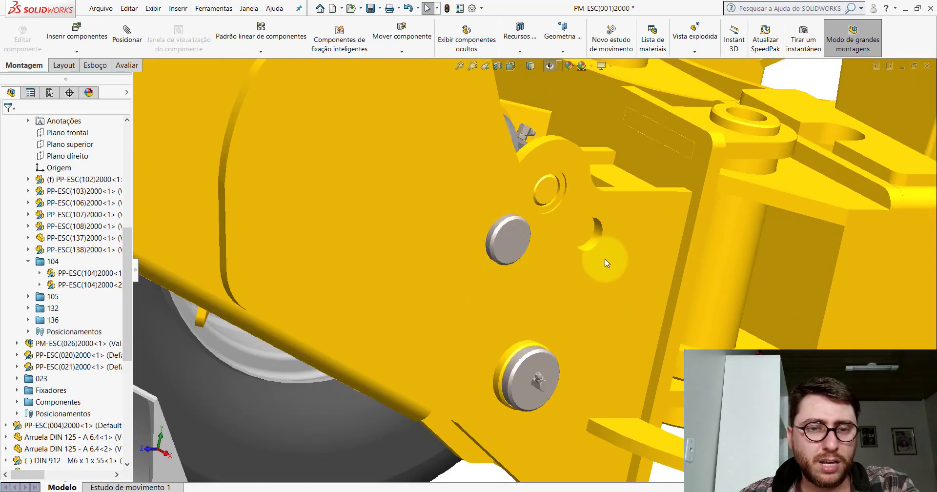
click(599, 238)
Step: Reselect the pivot plate and hide it to expose the pivot pin
scroll(610, 293, up, 4)
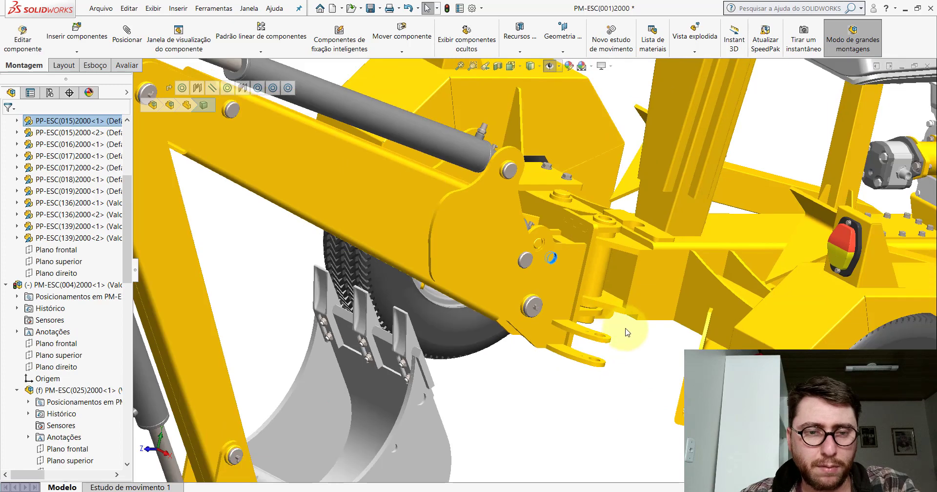
click(488, 259)
middle_drag(502, 236, 561, 198)
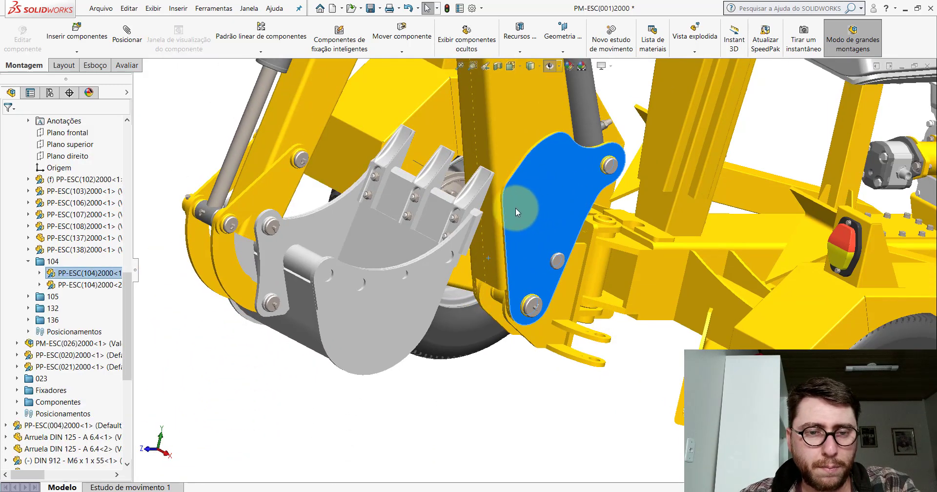
middle_drag(516, 207, 476, 212)
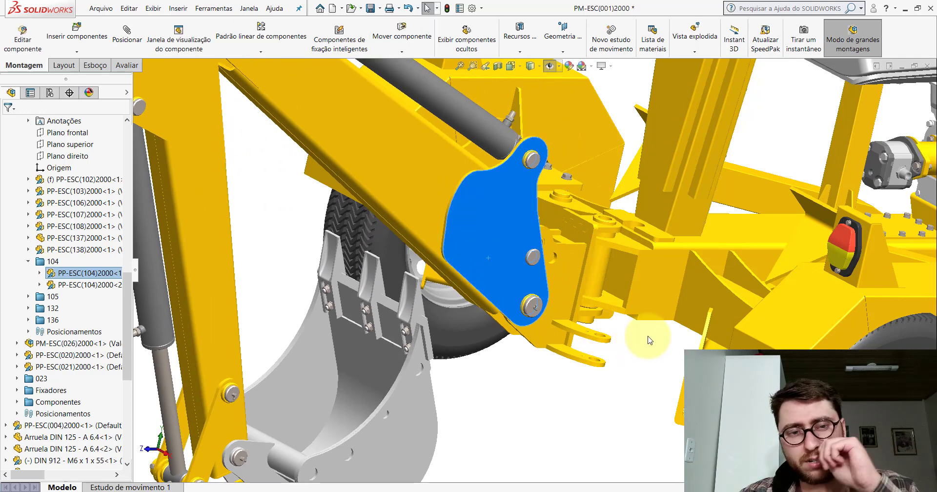
click(650, 340)
scroll(540, 245, down, 2)
scroll(561, 317, down, 3)
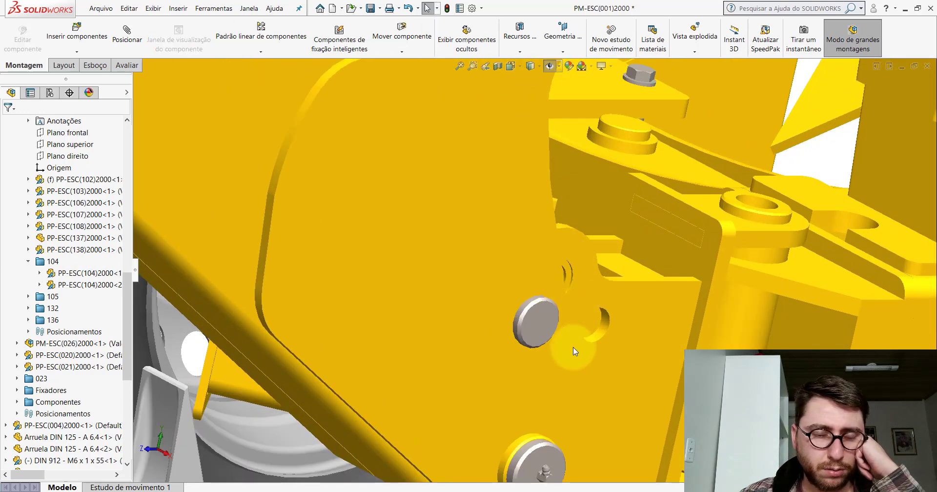
Step: List the pivot pin's mates and inspect Concêntrico30, Coincidente28 and Paralelo19
right_click(534, 321)
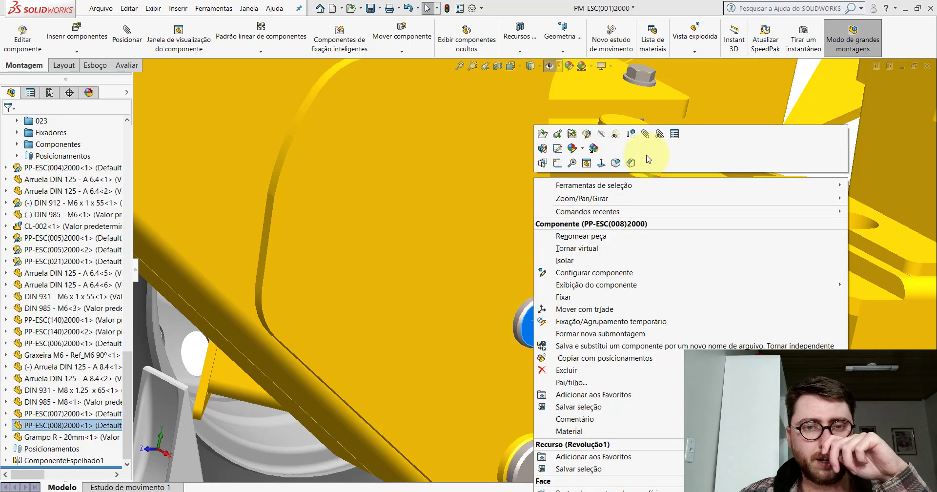
click(660, 142)
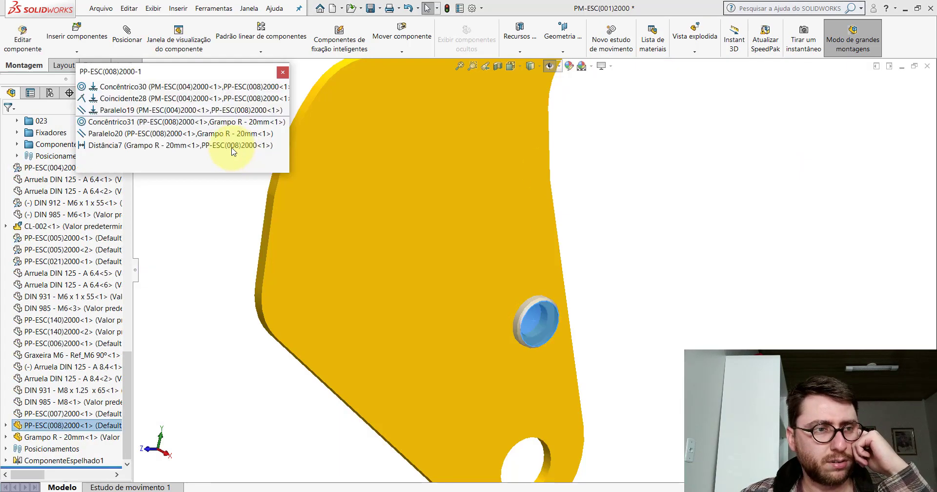
click(131, 88)
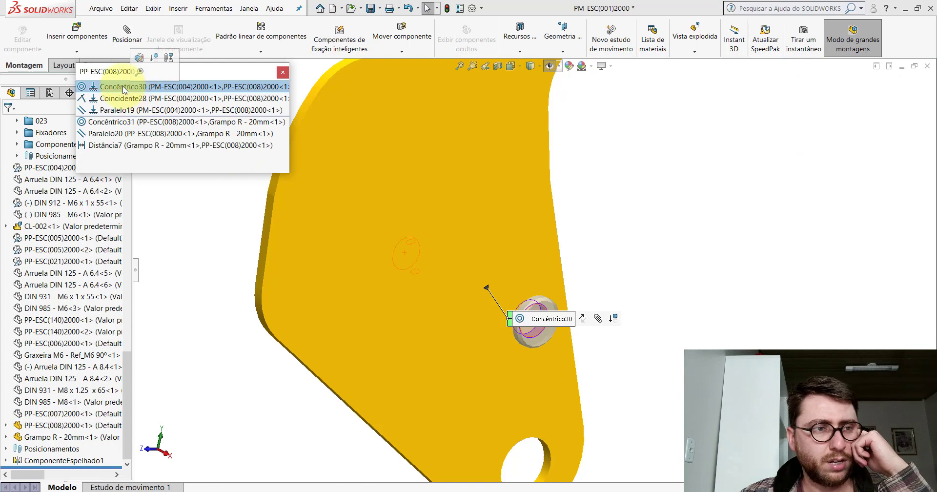
click(121, 100)
click(122, 112)
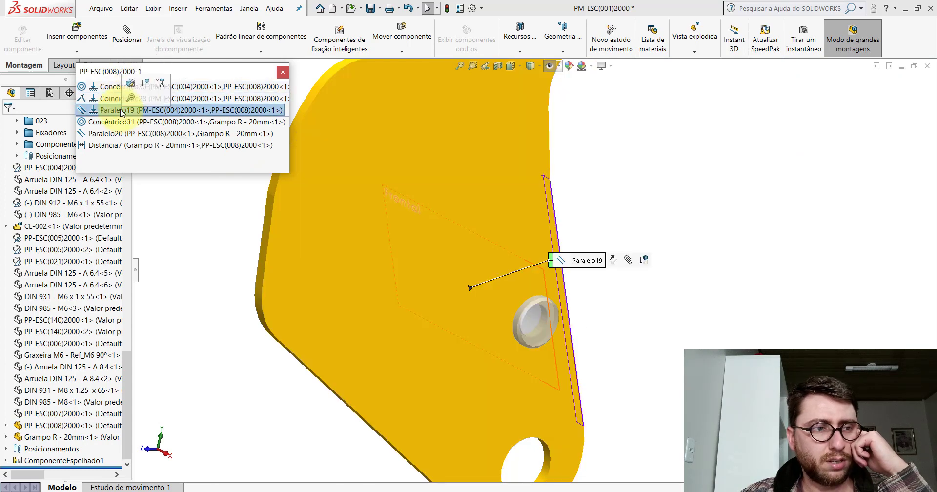
click(106, 88)
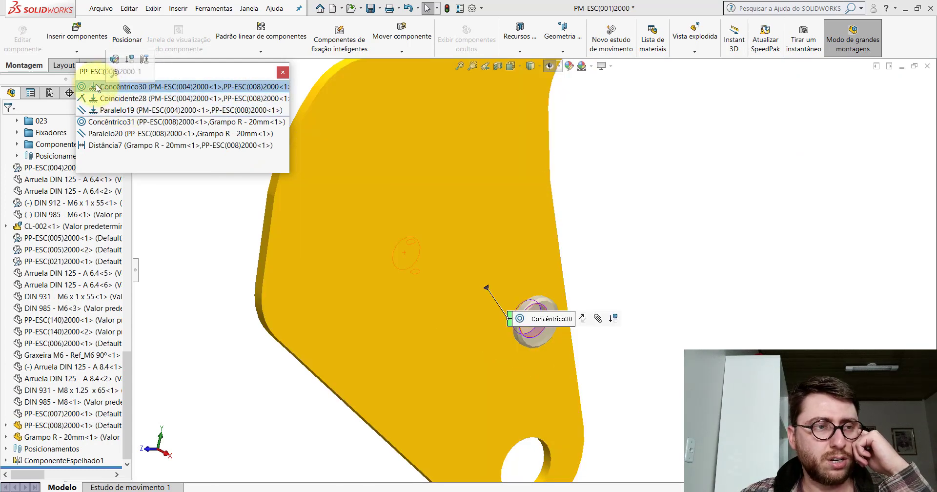
Step: Delete the Concêntrico30 and Paralelo19 mates and close the mates list
right_click(97, 88)
click(126, 142)
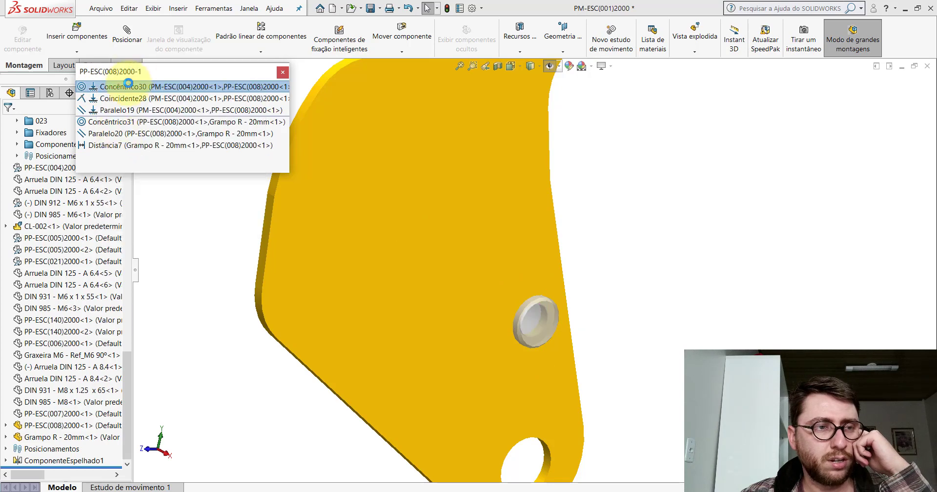
click(109, 100)
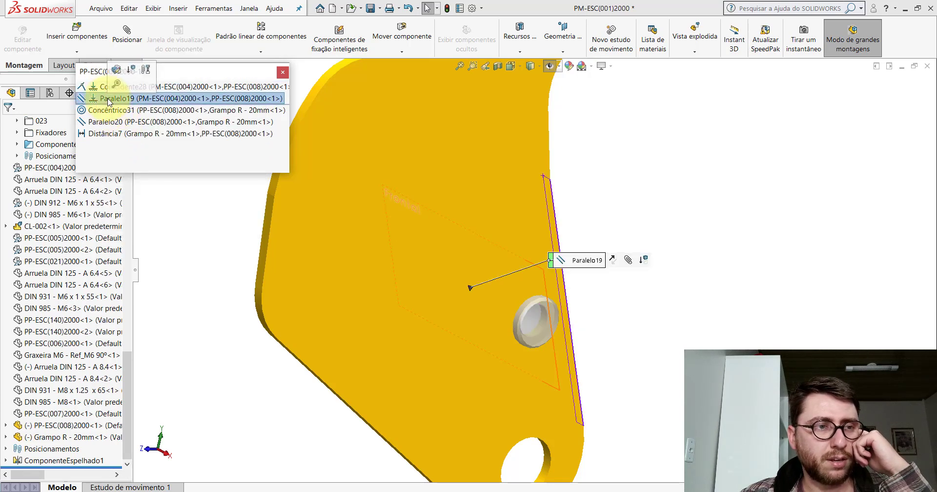
right_click(109, 101)
click(134, 152)
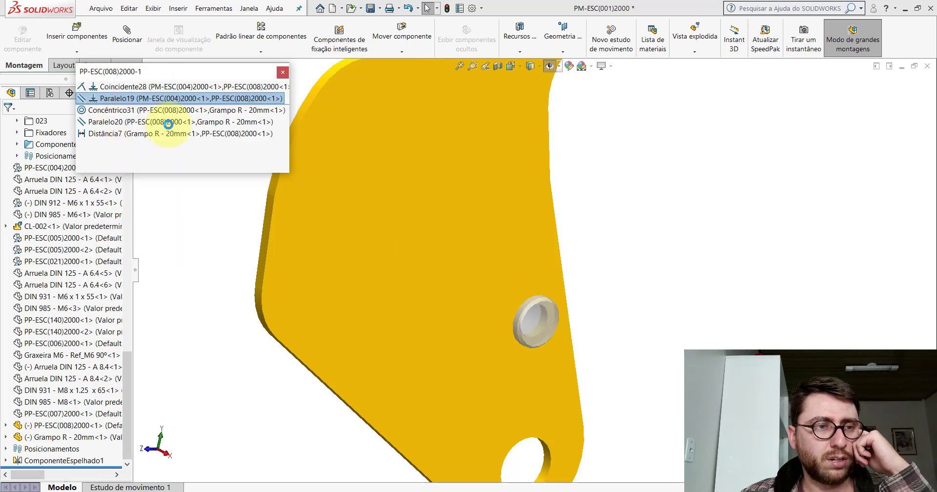
click(283, 75)
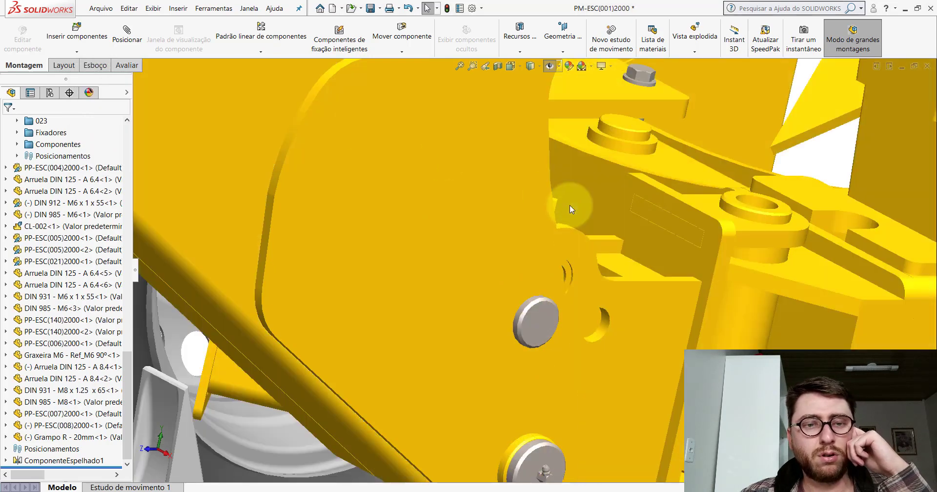
Step: Mate the pin's cylindrical face concentric with the plate hole
scroll(610, 248, up, 5)
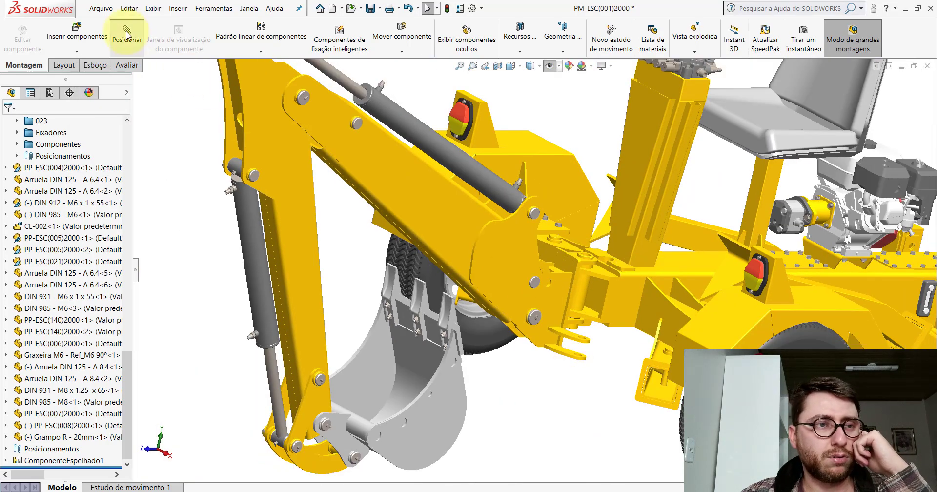
scroll(537, 273, down, 5)
scroll(520, 283, down, 3)
mouse_move(511, 273)
middle_down()
mouse_move(455, 310)
mouse_move(423, 383)
mouse_move(427, 420)
mouse_move(439, 419)
middle_up()
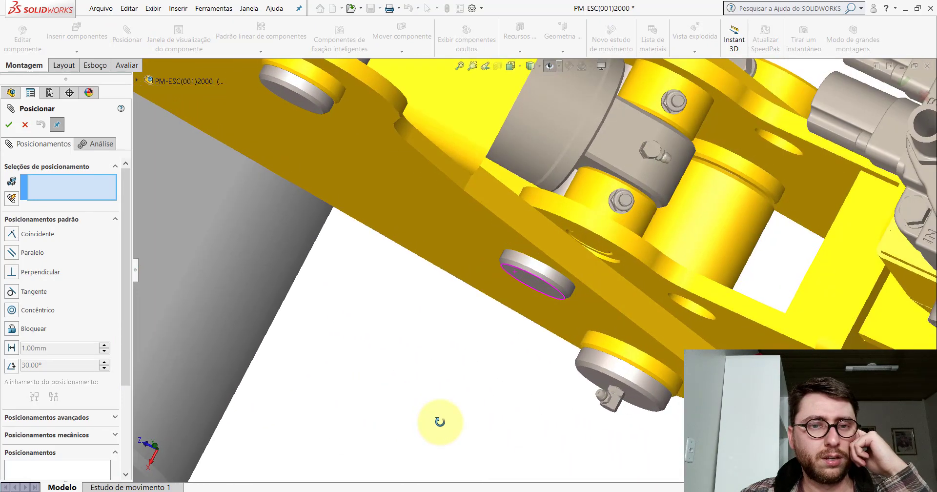
drag(543, 289, 673, 347)
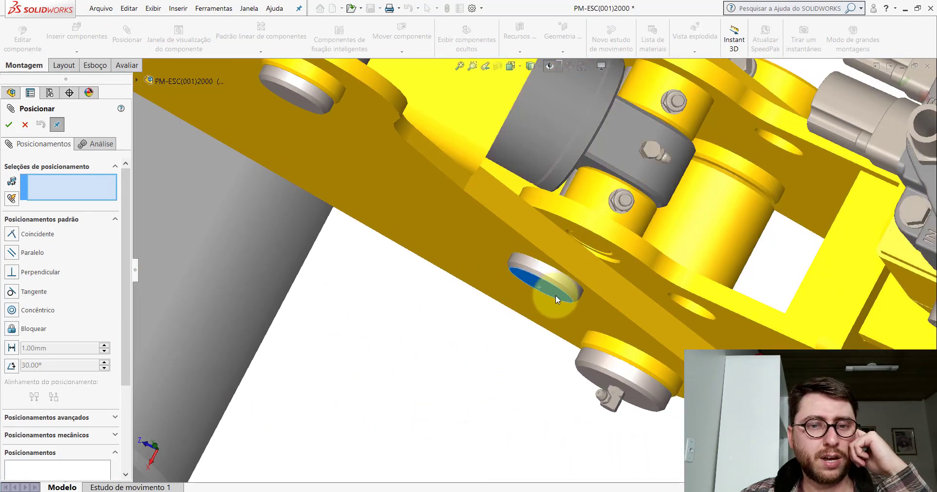
click(673, 344)
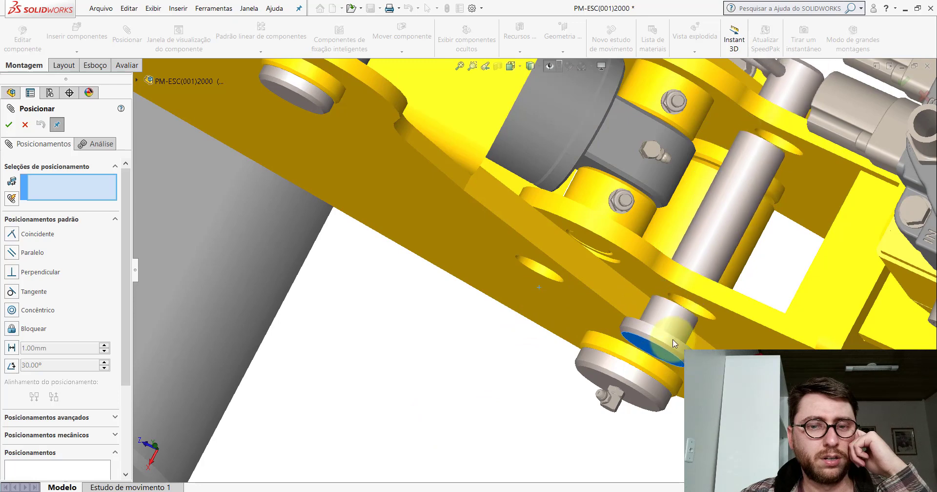
scroll(673, 338, down, 4)
scroll(587, 278, up, 5)
middle_drag(510, 277, 546, 263)
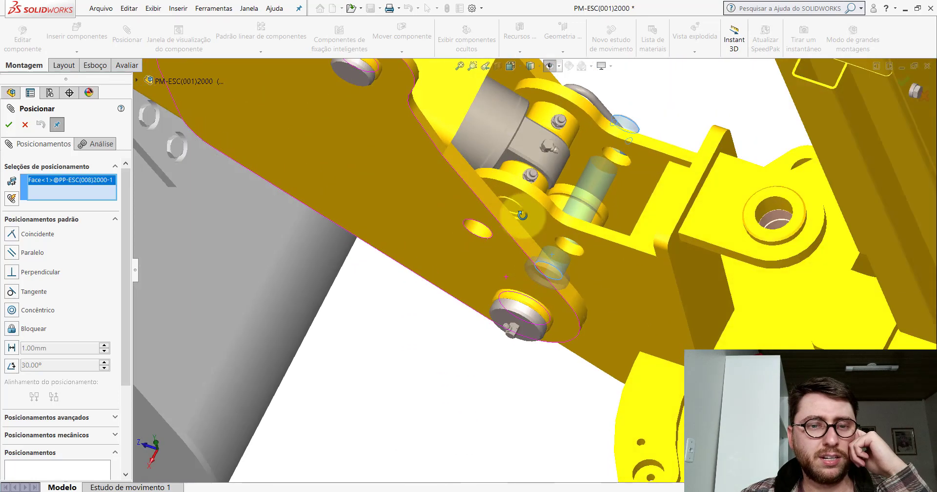
scroll(586, 254, down, 3)
scroll(608, 248, down, 2)
click(523, 236)
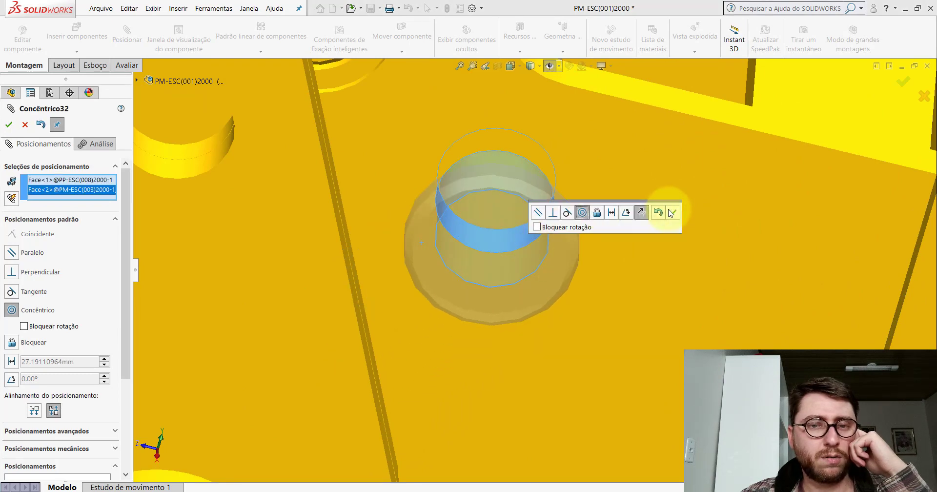
click(672, 212)
Step: Make the pin's Frontal plane parallel to a face of plate PM-ESC(003)2000
scroll(564, 224, up, 3)
scroll(564, 224, up, 2)
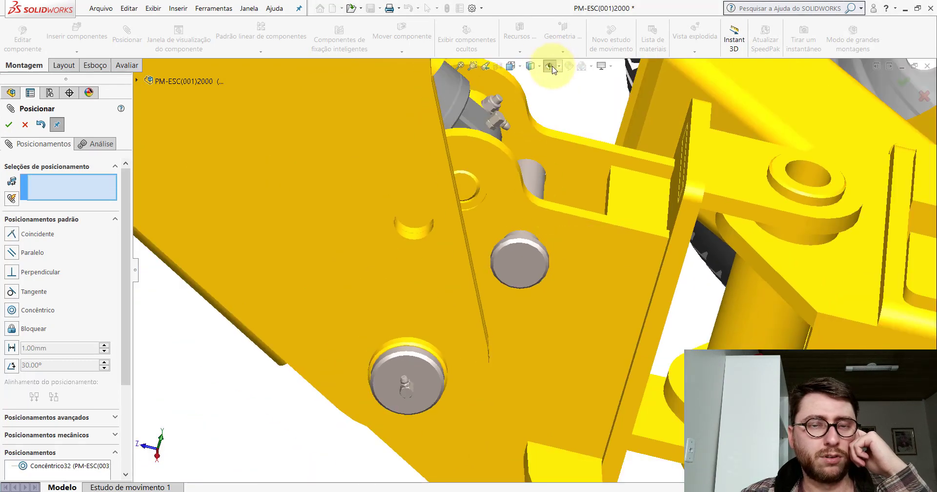
click(558, 86)
scroll(539, 283, down, 3)
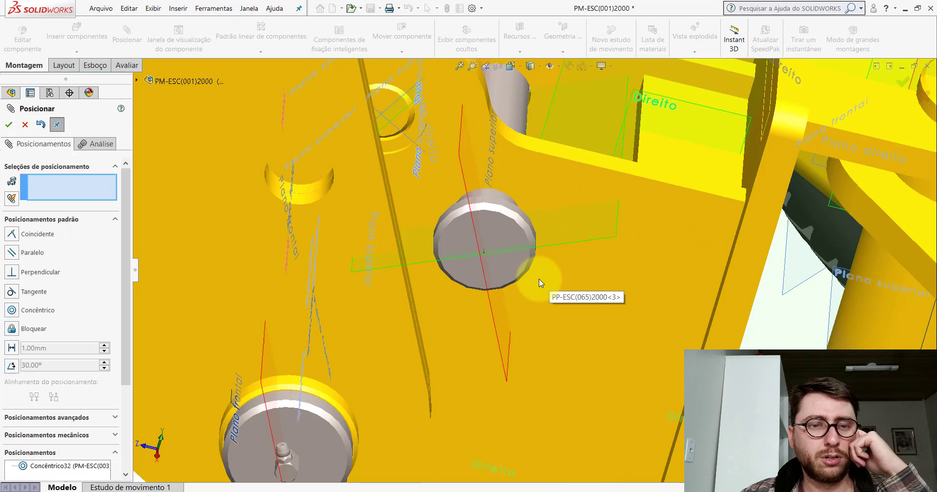
click(476, 235)
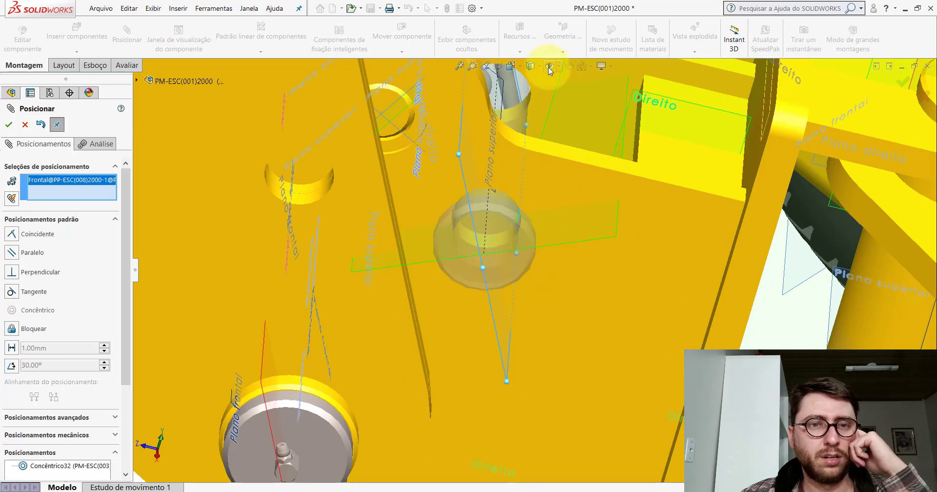
scroll(552, 276, up, 4)
scroll(562, 276, down, 2)
scroll(580, 273, down, 2)
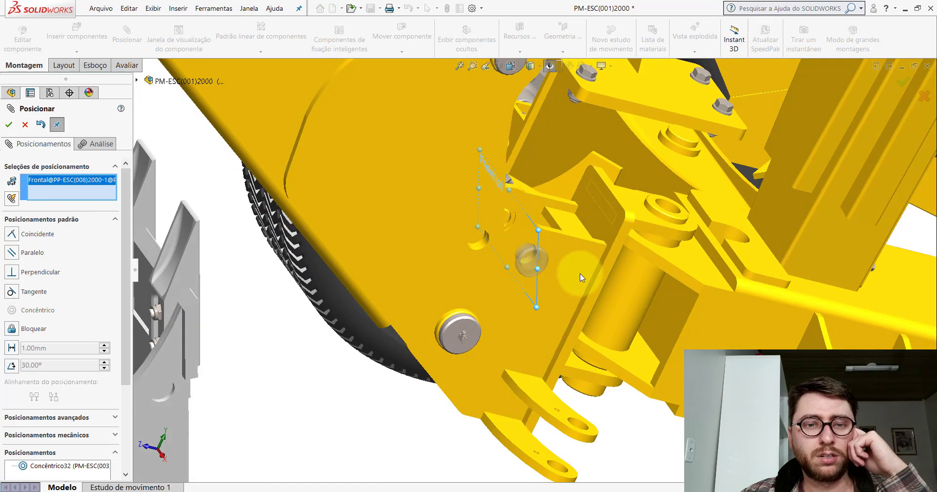
scroll(586, 234, down, 2)
click(594, 206)
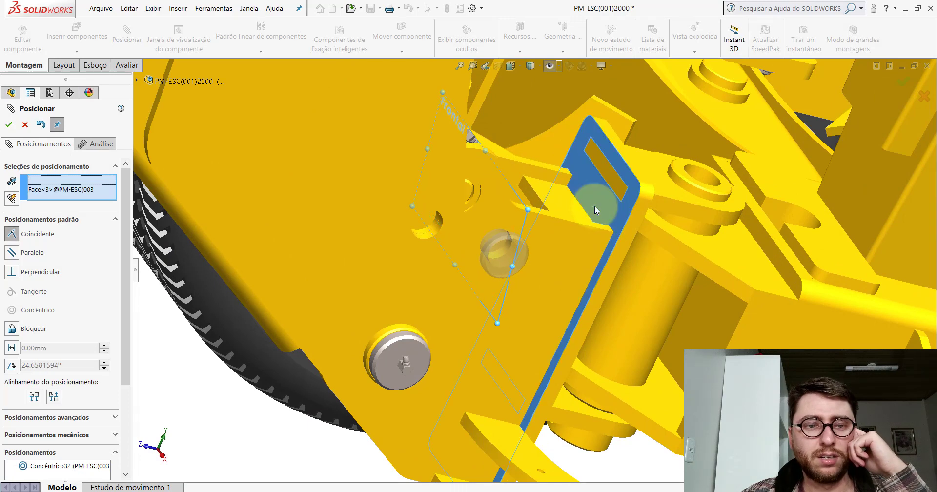
click(624, 194)
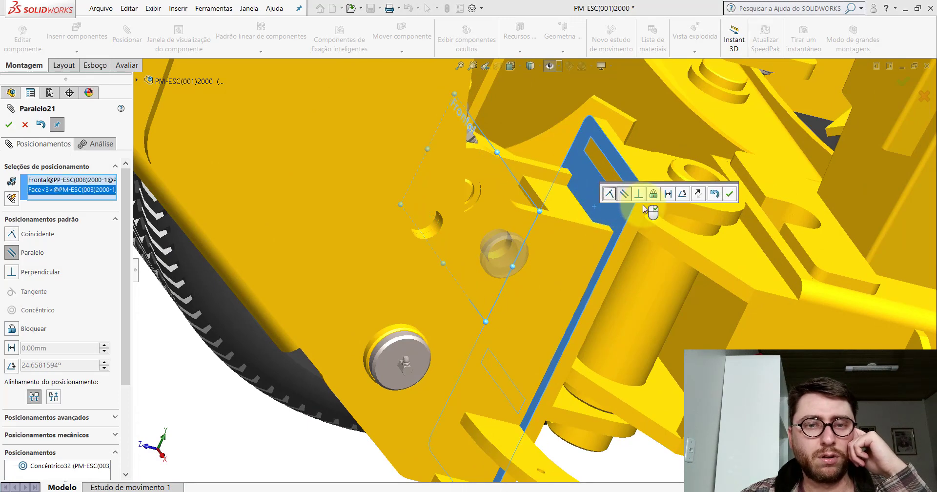
click(730, 194)
key(Escape)
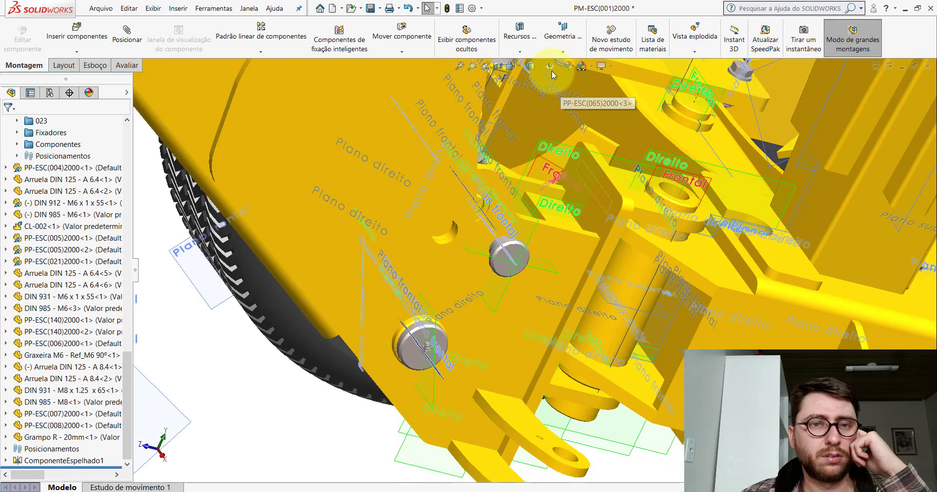
Step: Swing the boom linkage to test its motion, then set the isometric view
scroll(550, 208, up, 5)
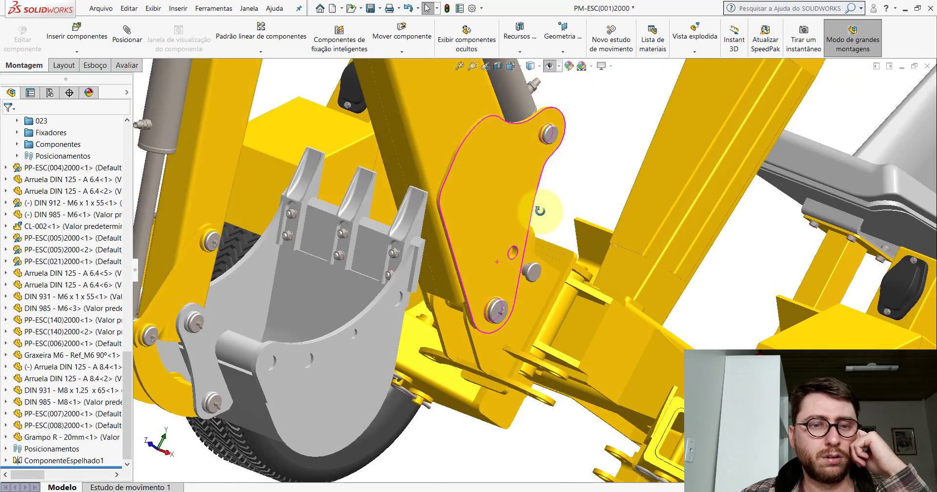
mouse_move(408, 350)
middle_down()
mouse_move(622, 203)
mouse_move(661, 220)
mouse_move(450, 268)
mouse_move(324, 334)
mouse_move(398, 294)
middle_up()
drag(453, 232, 550, 177)
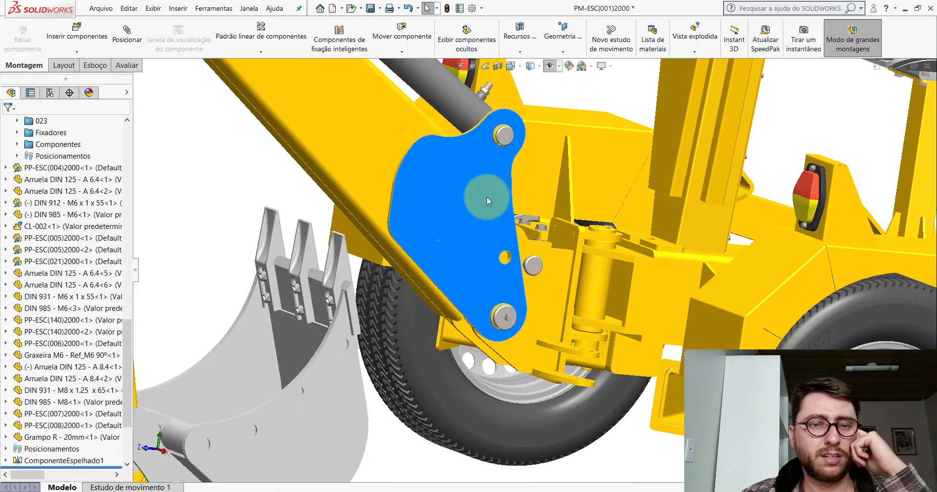
scroll(552, 229, up, 5)
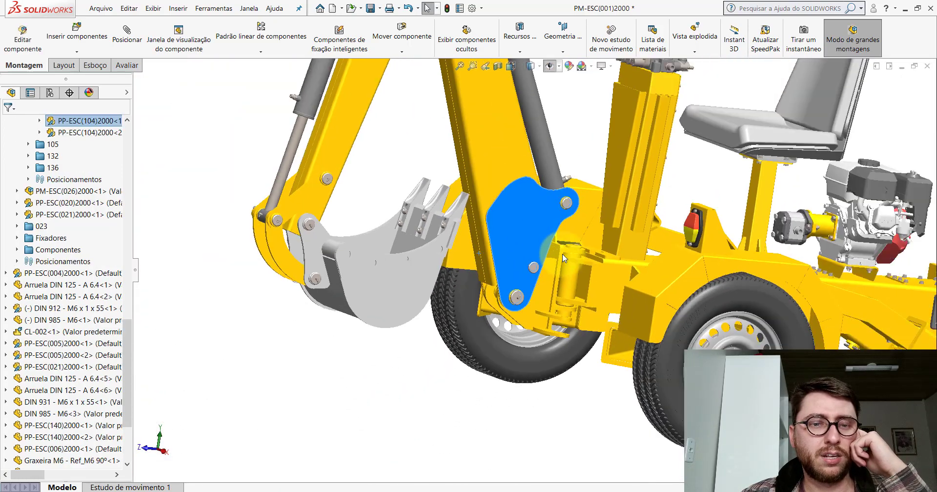
scroll(562, 171, up, 3)
click(518, 72)
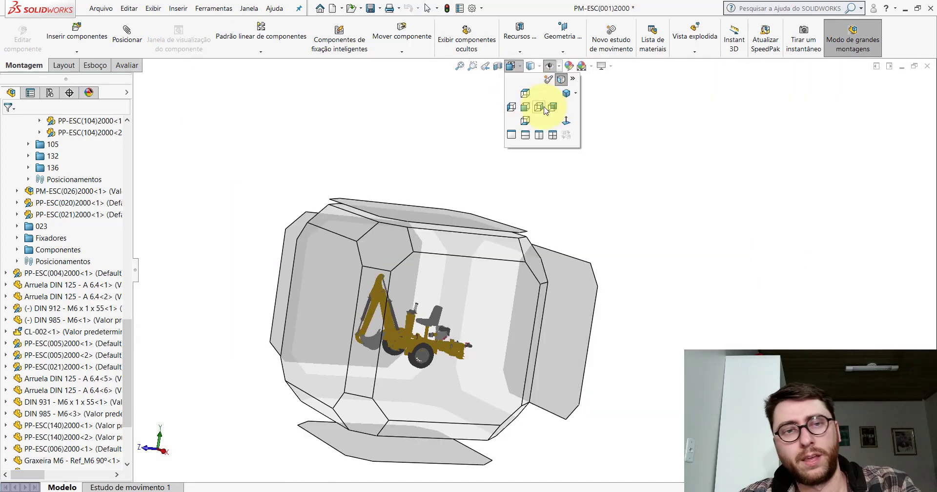
click(560, 86)
scroll(599, 267, down, 2)
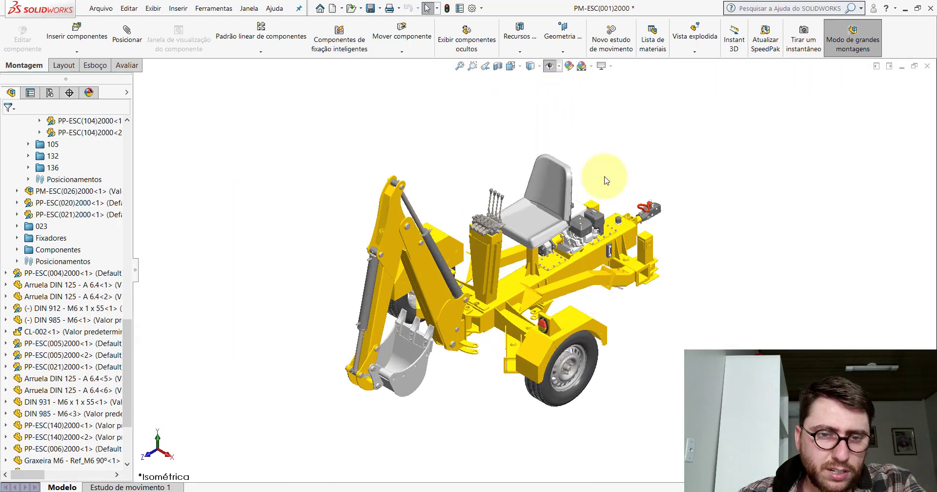
Step: Rebuild and save the assembly, collapse the tree, and switch to the PM-ESC(001)2000_ window
click(371, 9)
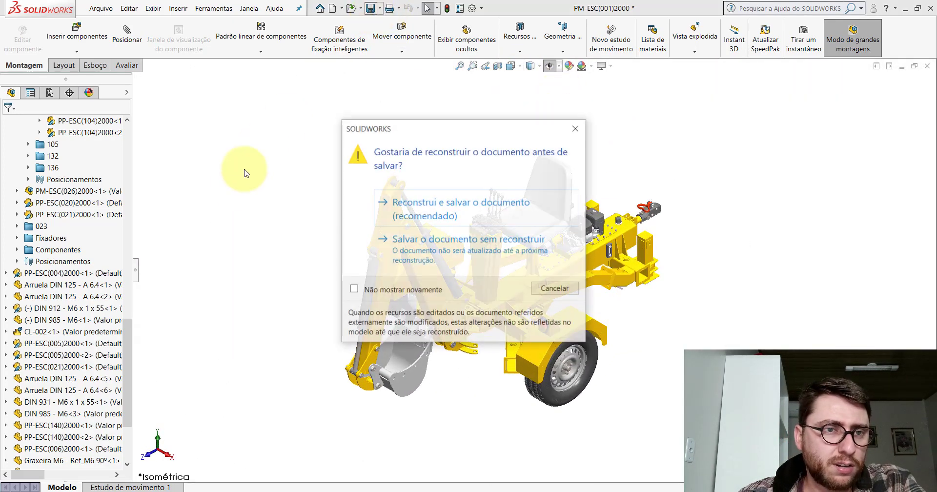
click(470, 205)
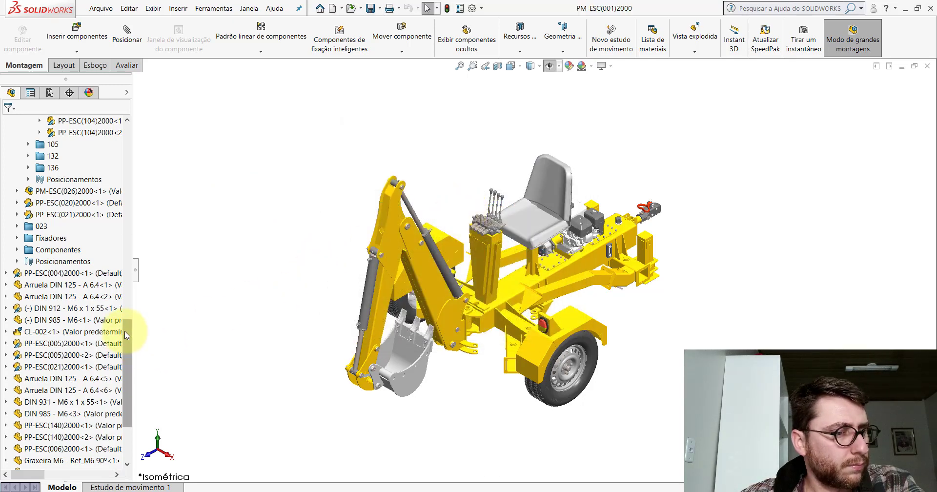
drag(128, 336, 126, 126)
right_click(106, 122)
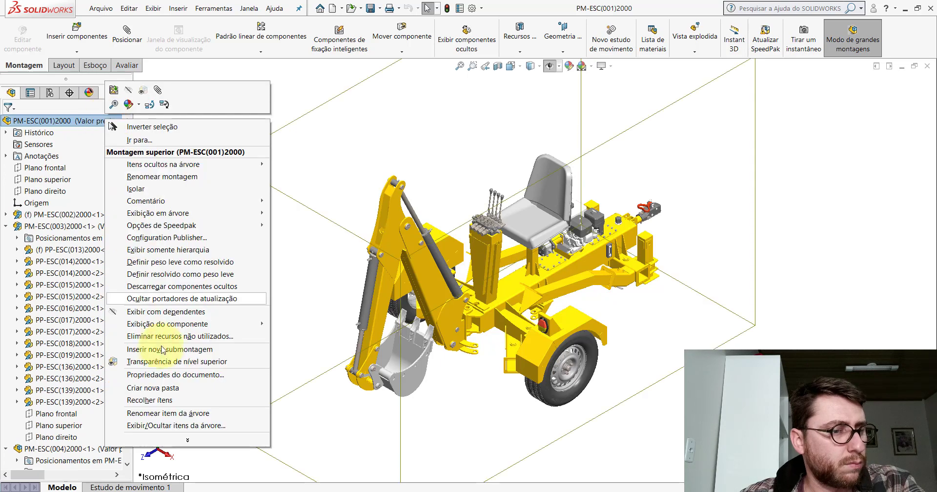
click(150, 400)
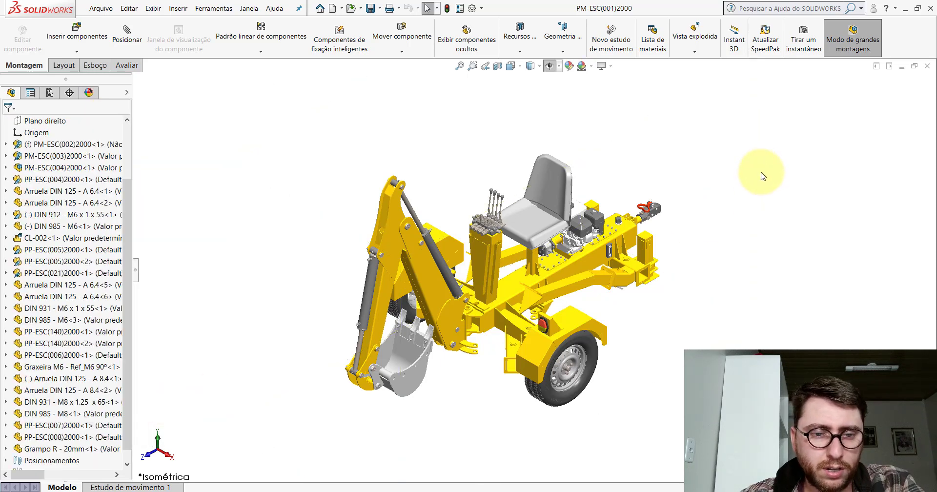
click(446, 483)
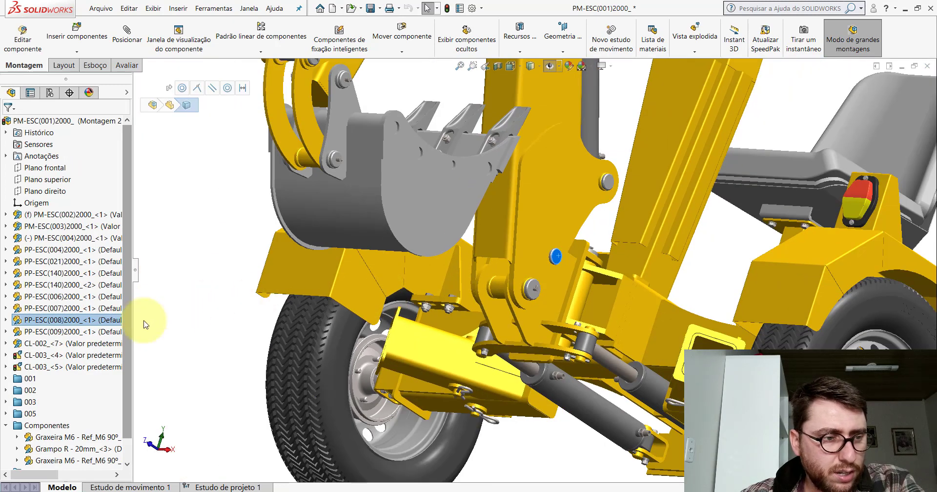
Step: Collapse the Componentes folder, clear the selection and highlight the parts in folder 001
click(7, 426)
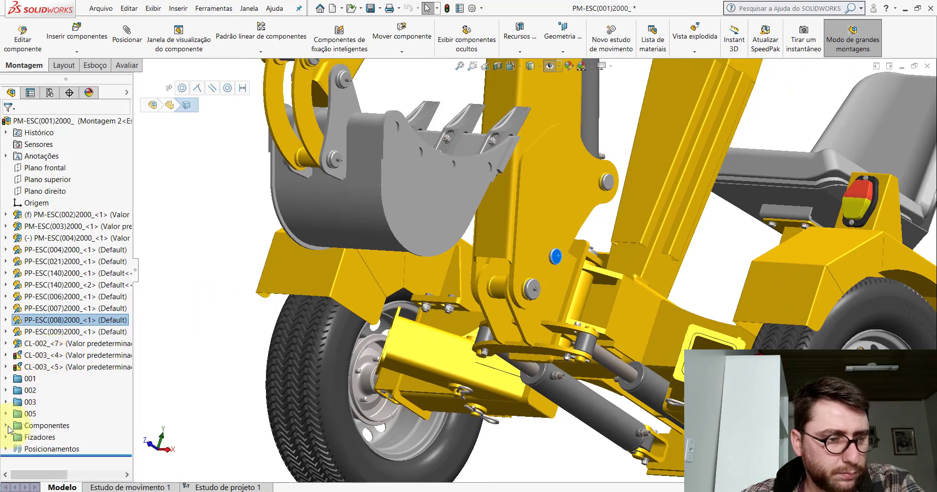
click(198, 320)
click(30, 380)
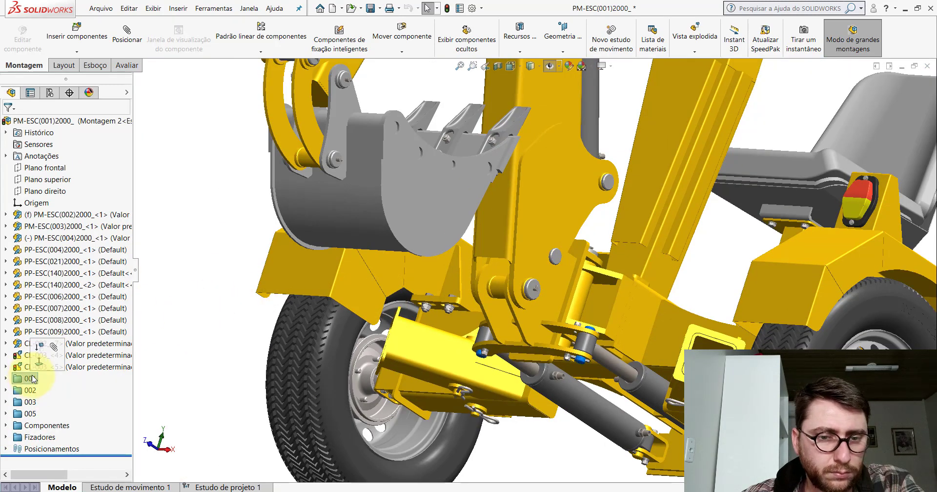
scroll(628, 344, down, 3)
scroll(542, 327, down, 2)
scroll(540, 287, down, 2)
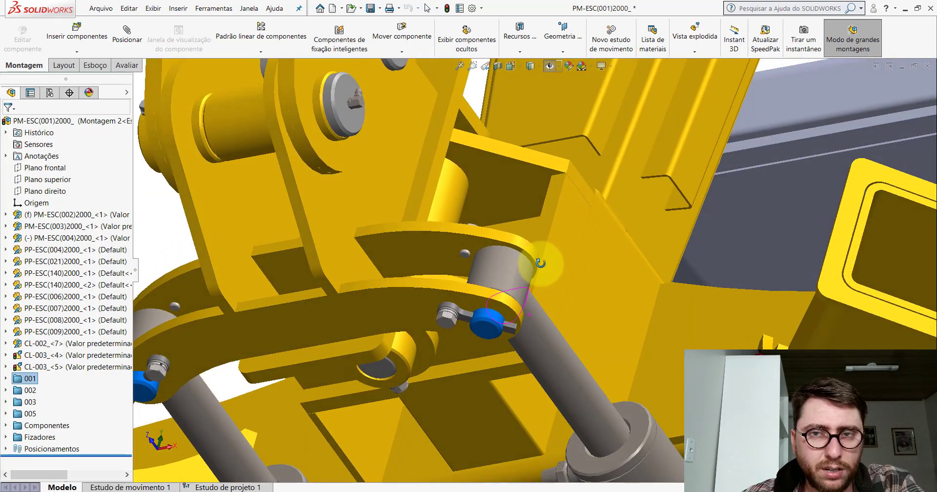
scroll(537, 265, down, 2)
scroll(477, 314, up, 4)
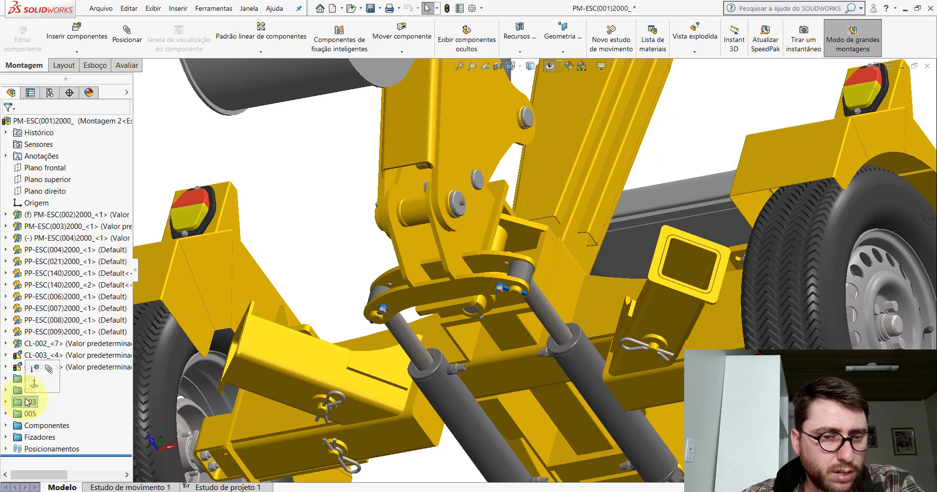
scroll(488, 330, up, 5)
scroll(537, 339, down, 4)
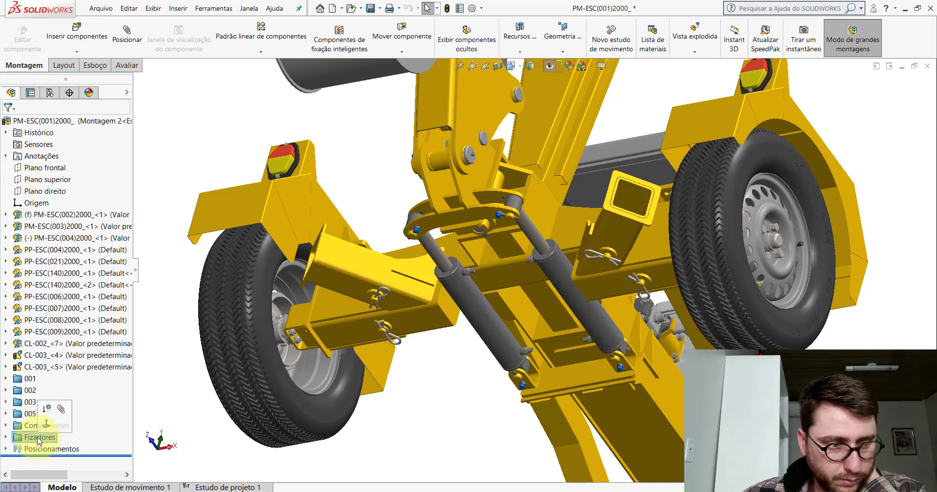
scroll(510, 241, up, 3)
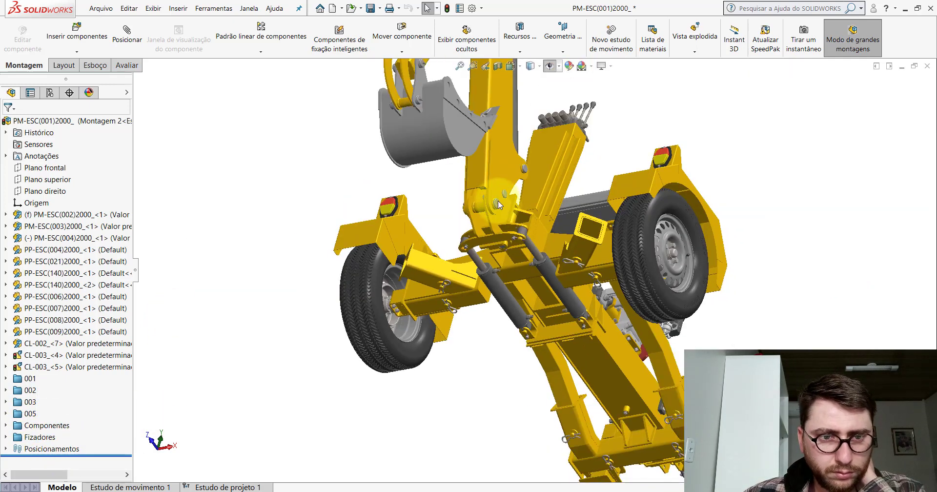
Step: Locate the pivot-boss bolt in the tree, then switch to the PM-ESC(001)2000 window
mouse_move(498, 201)
middle_down()
mouse_move(507, 220)
mouse_move(445, 288)
mouse_move(487, 259)
middle_up()
scroll(544, 163, down, 3)
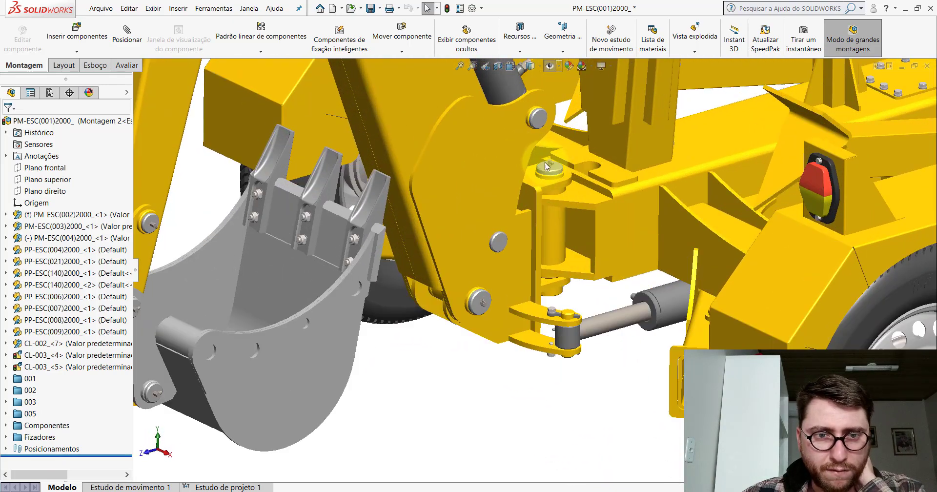
scroll(557, 186, down, 3)
click(551, 194)
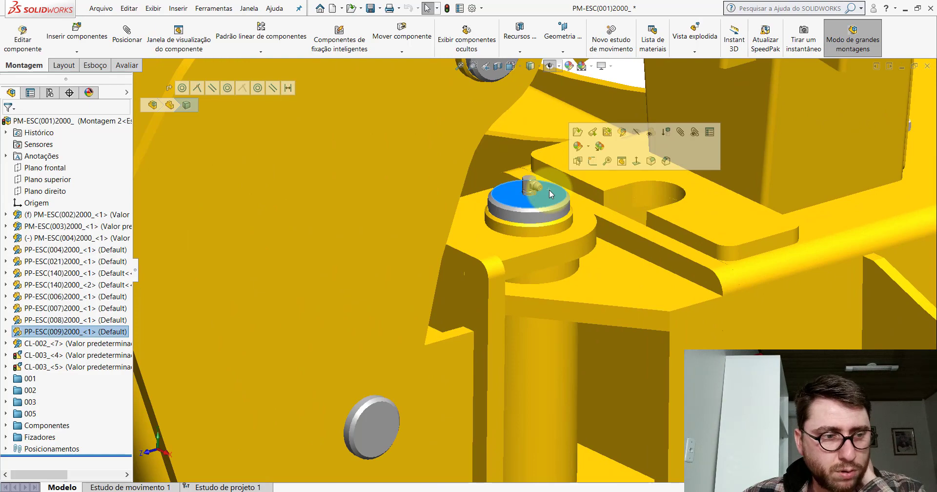
scroll(541, 195, up, 5)
scroll(533, 329, down, 2)
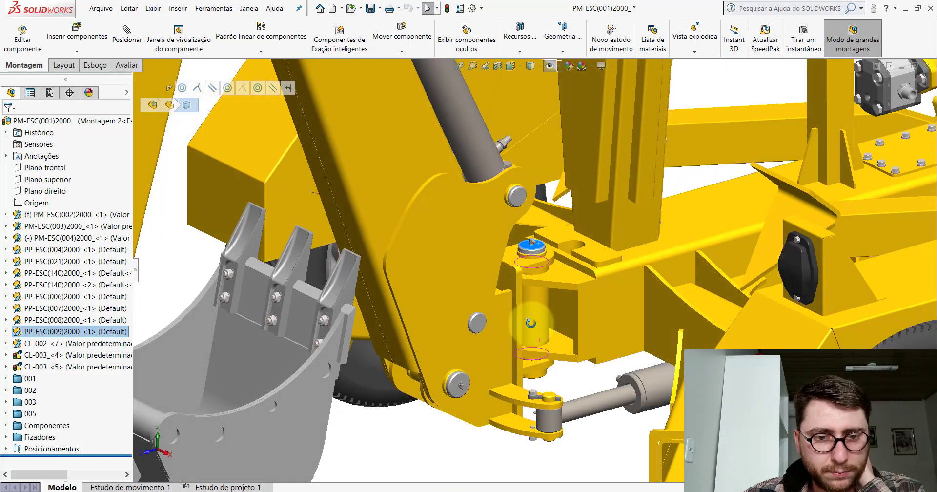
middle_drag(534, 324, 540, 184)
scroll(541, 199, down, 2)
scroll(517, 342, down, 2)
scroll(490, 359, down, 3)
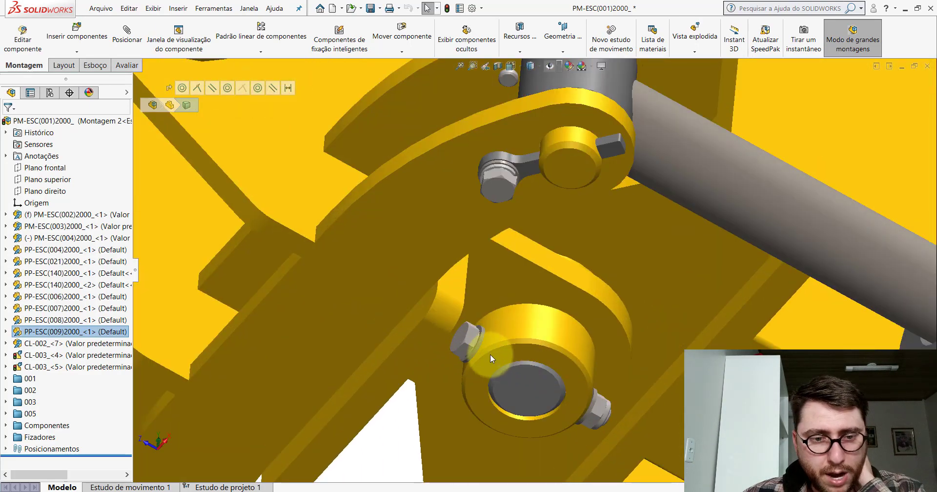
click(470, 341)
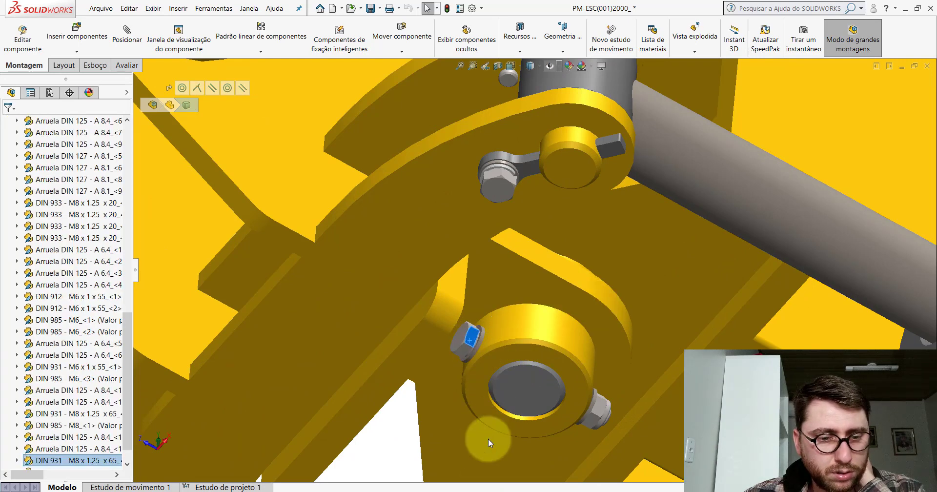
click(539, 451)
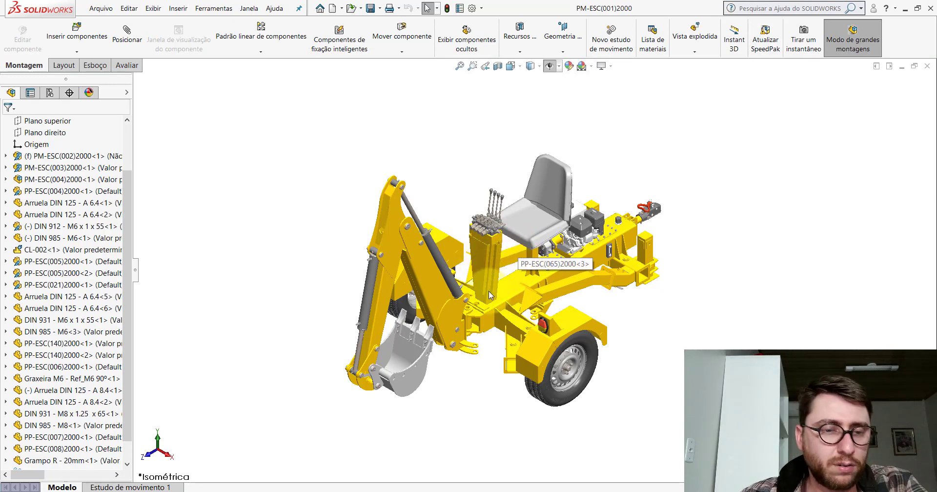
Step: Insert pin PP-ESC(009)2000 and place it beside the boom's pivot bracket
scroll(475, 317, down, 5)
scroll(473, 317, down, 5)
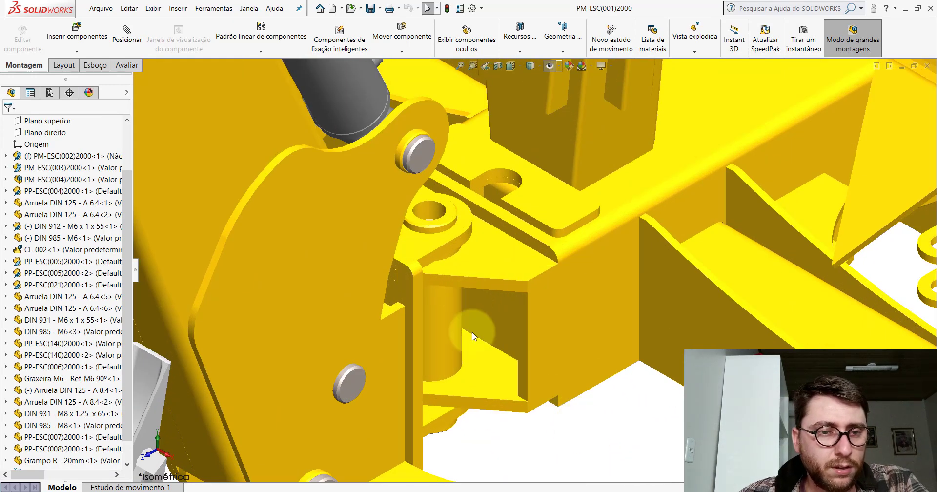
click(78, 41)
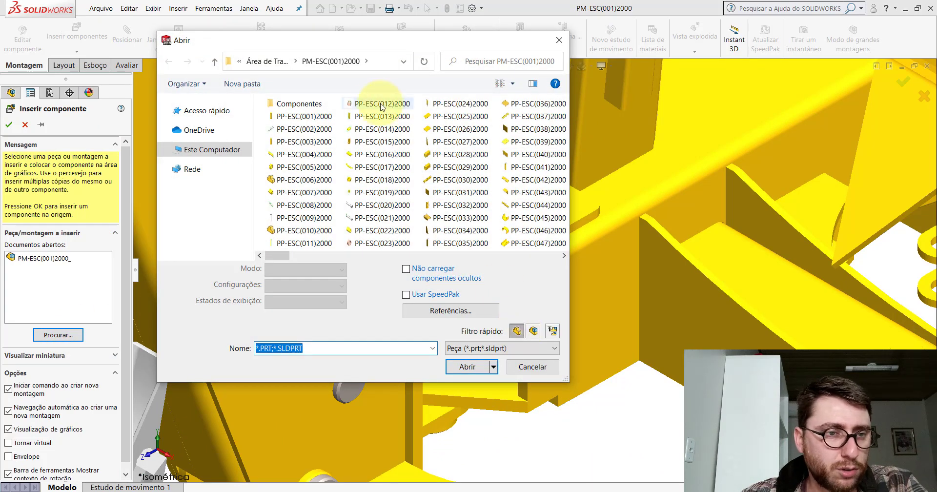
double_click(314, 221)
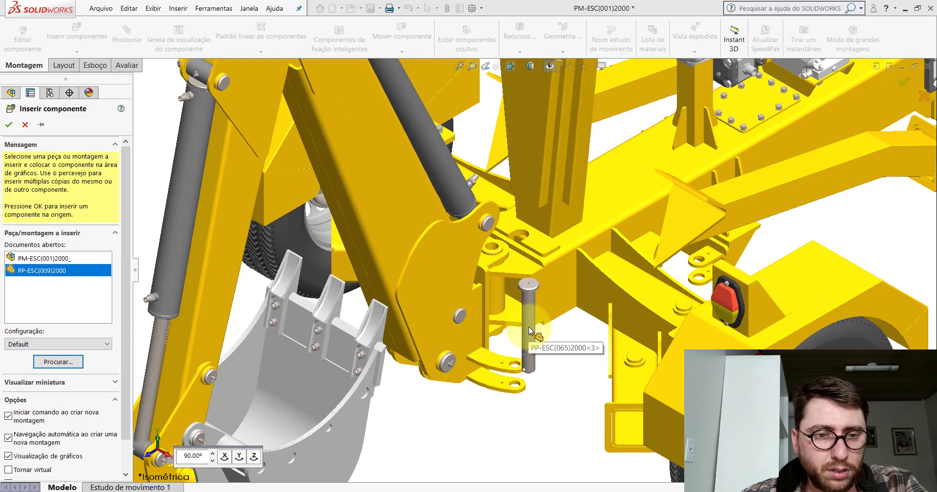
click(529, 327)
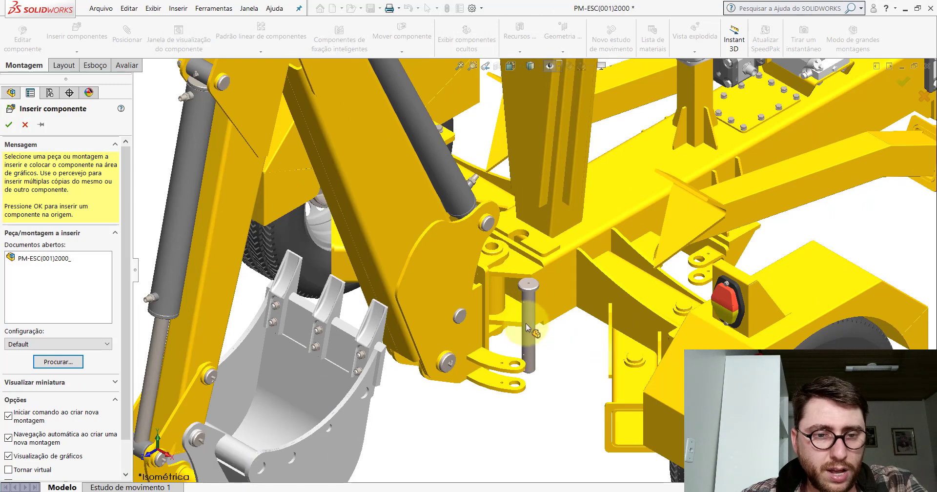
click(131, 37)
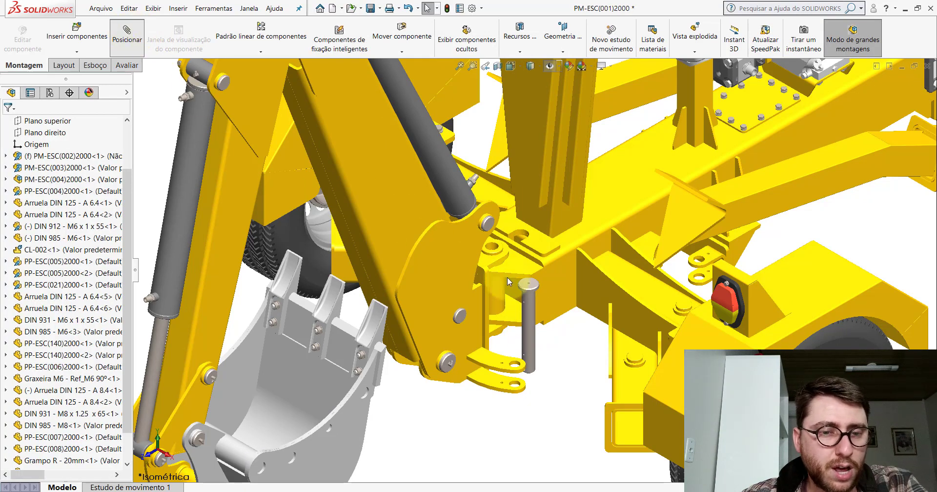
Step: Mate the pin concentric with the bracket hole, with flipped alignment
click(528, 305)
scroll(504, 253, down, 3)
scroll(504, 253, down, 3)
click(499, 237)
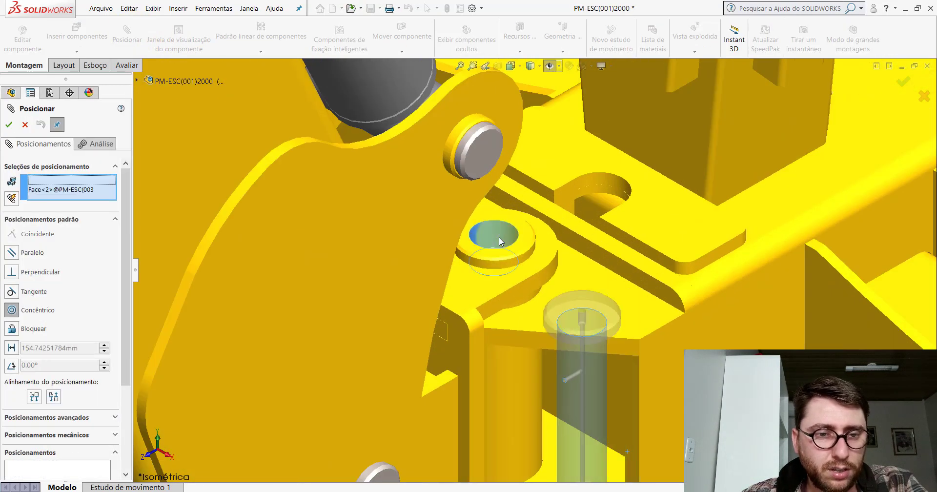
click(626, 212)
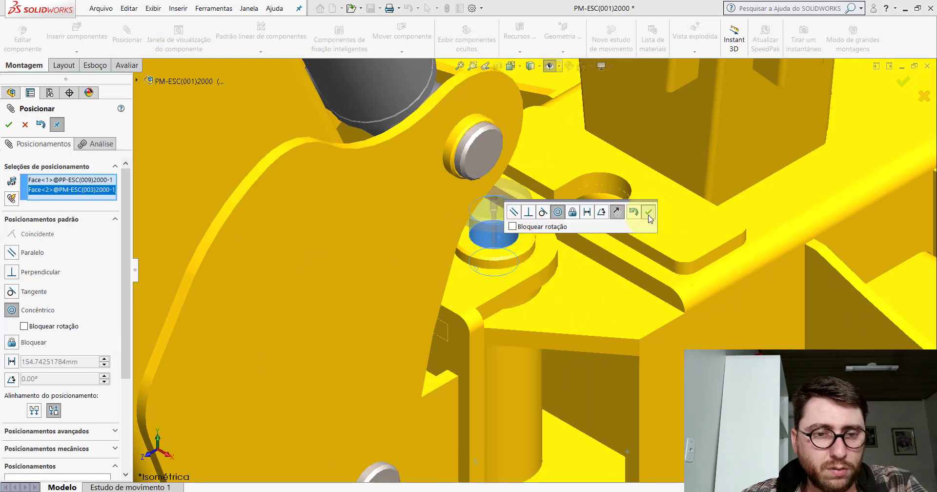
click(649, 212)
Step: Align the pin's cross hole concentric with the boss's small side hole
scroll(586, 225, up, 5)
scroll(534, 236, down, 5)
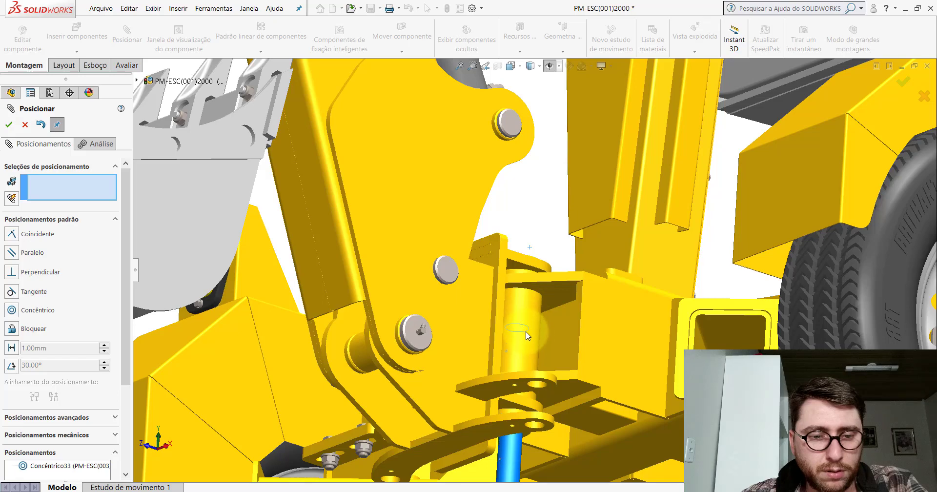
scroll(526, 335, up, 5)
scroll(538, 299, down, 5)
scroll(538, 300, down, 5)
mouse_move(535, 303)
middle_down()
mouse_move(523, 289)
mouse_move(482, 312)
middle_up()
click(488, 315)
scroll(531, 236, up, 5)
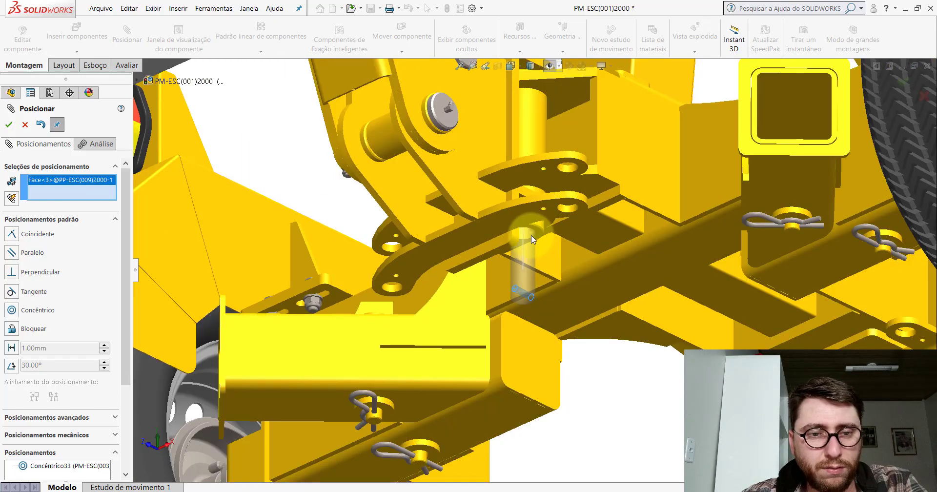
middle_drag(531, 235, 534, 229)
scroll(534, 227, down, 5)
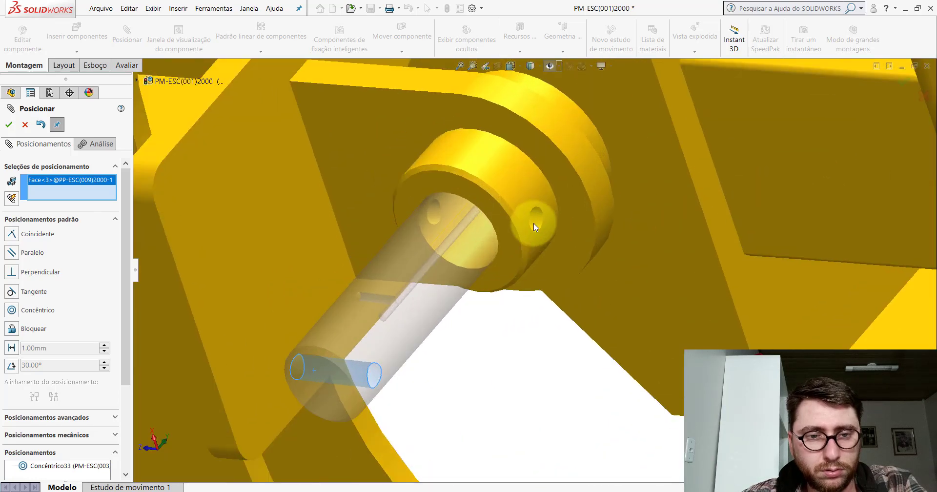
click(534, 221)
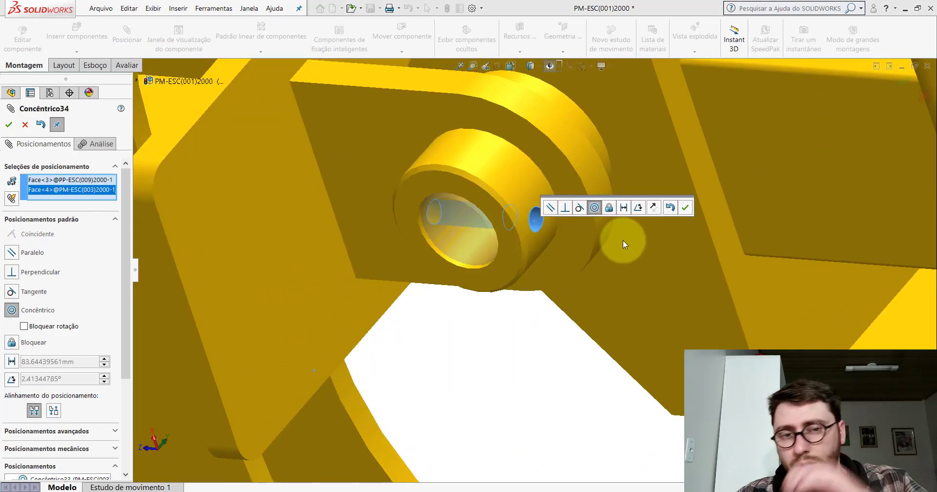
click(686, 207)
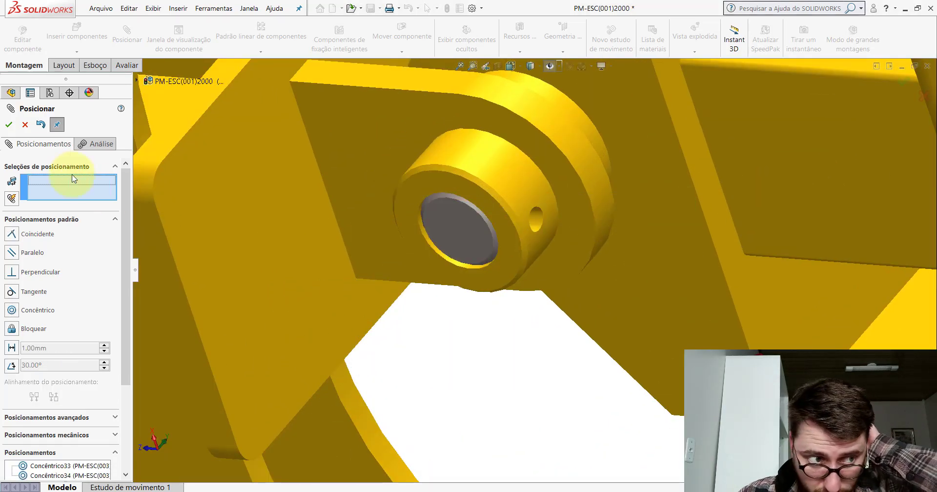
click(23, 126)
scroll(511, 250, up, 2)
mouse_move(511, 250)
middle_down()
mouse_move(593, 194)
mouse_move(542, 216)
mouse_move(449, 176)
mouse_move(503, 188)
mouse_move(541, 225)
mouse_move(537, 248)
middle_up()
Step: Isolate the pin boss PP-ESC(019)2000 so only it is shown
scroll(541, 225, up, 3)
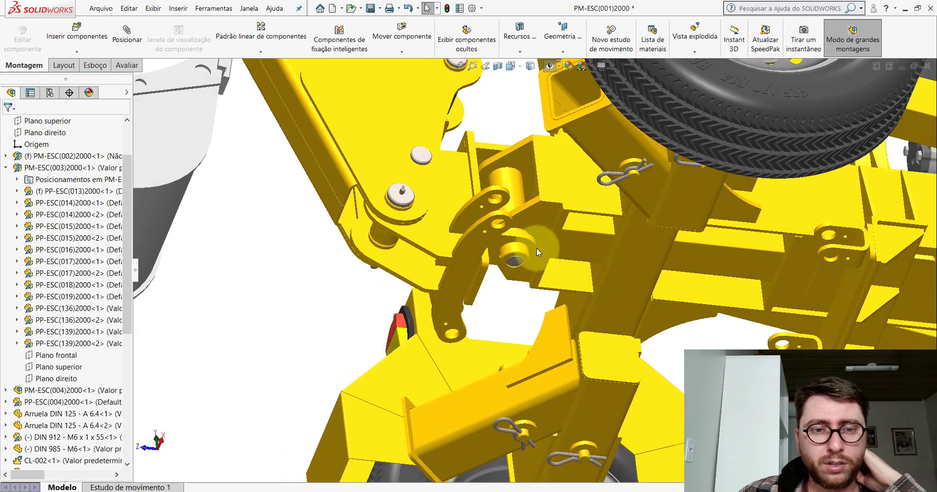
scroll(502, 269, down, 3)
right_click(467, 253)
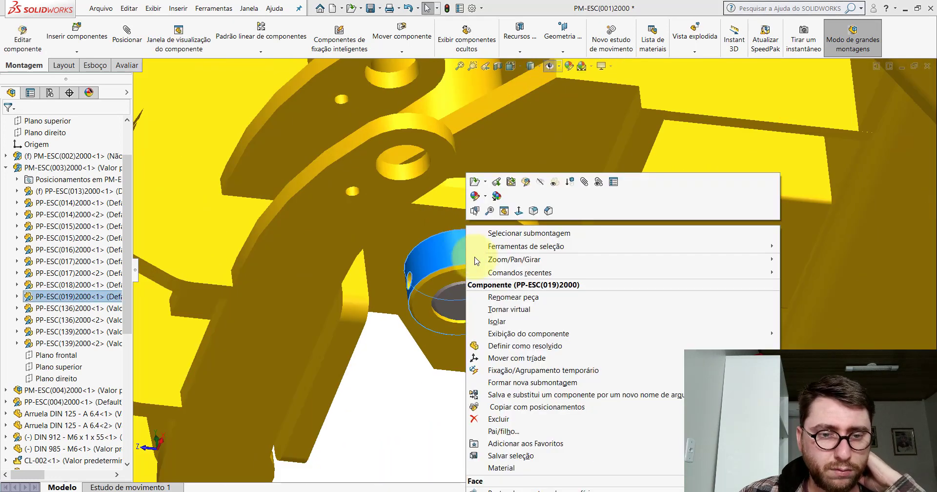
click(496, 320)
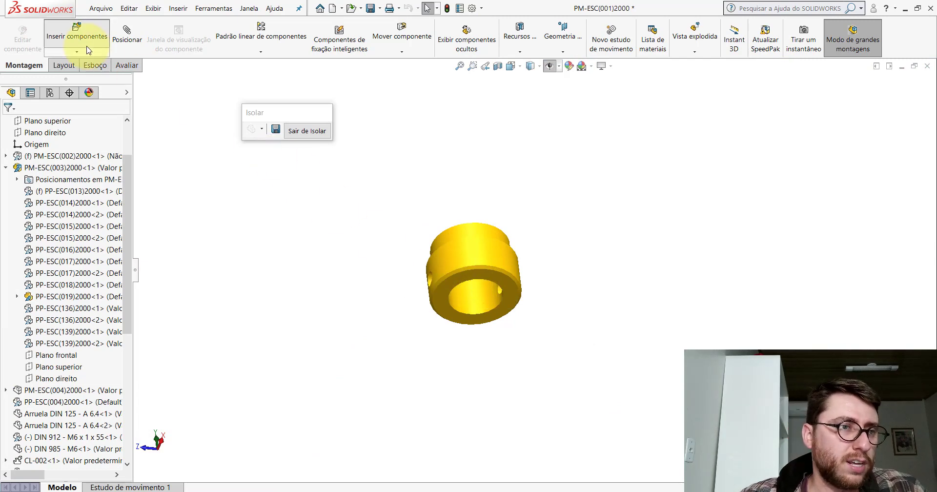
Step: Insert the Arruela DIN 125 - A 8.4 washer from Componentes, placed upright beside the boss
click(88, 51)
click(58, 336)
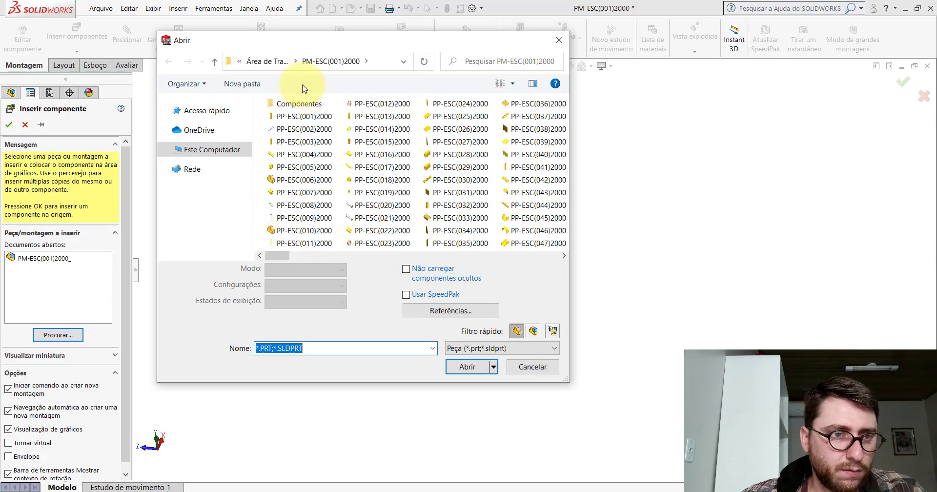
double_click(300, 103)
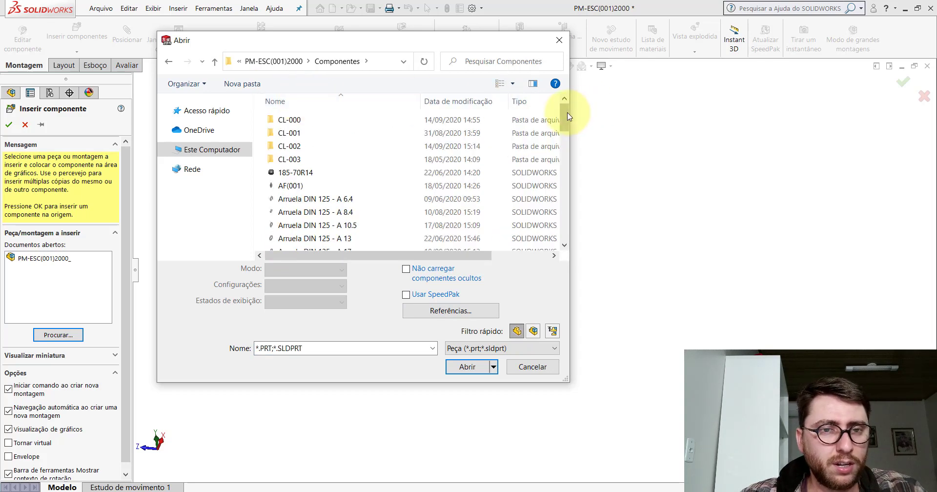
double_click(336, 212)
scroll(398, 282, down, 5)
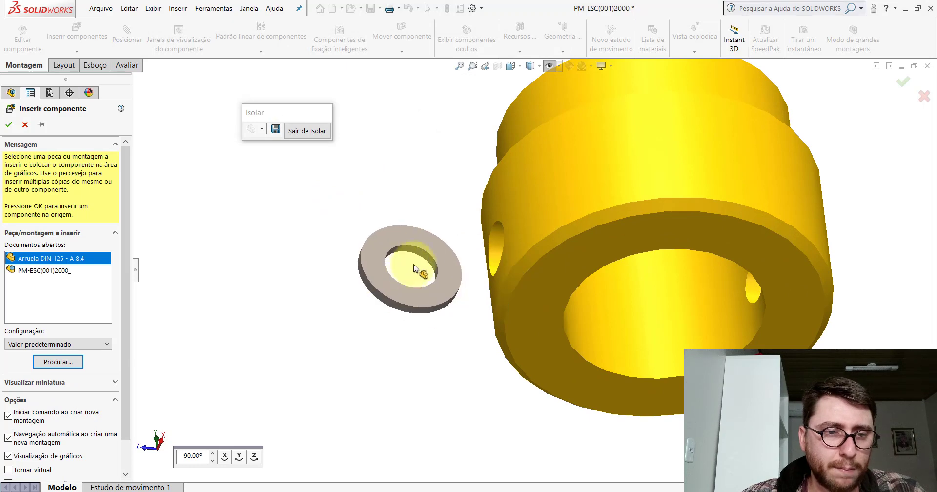
click(409, 237)
right_drag(415, 264, 409, 141)
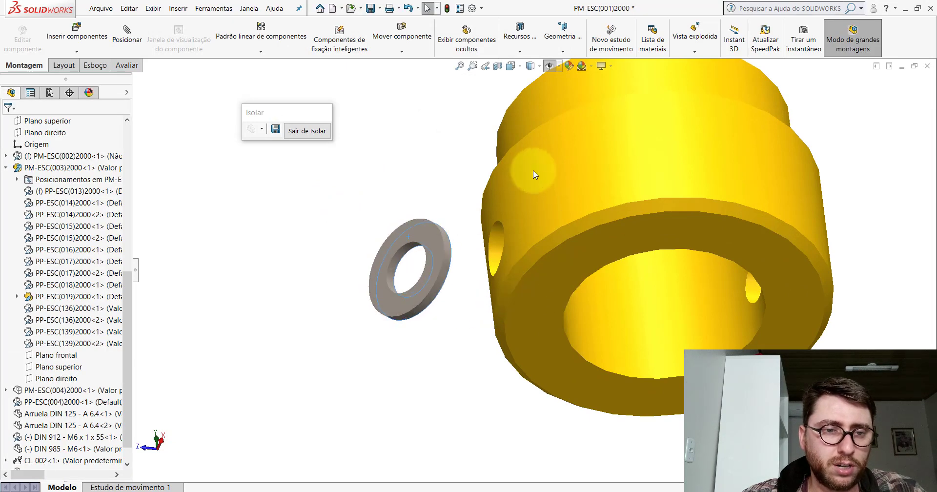
click(127, 32)
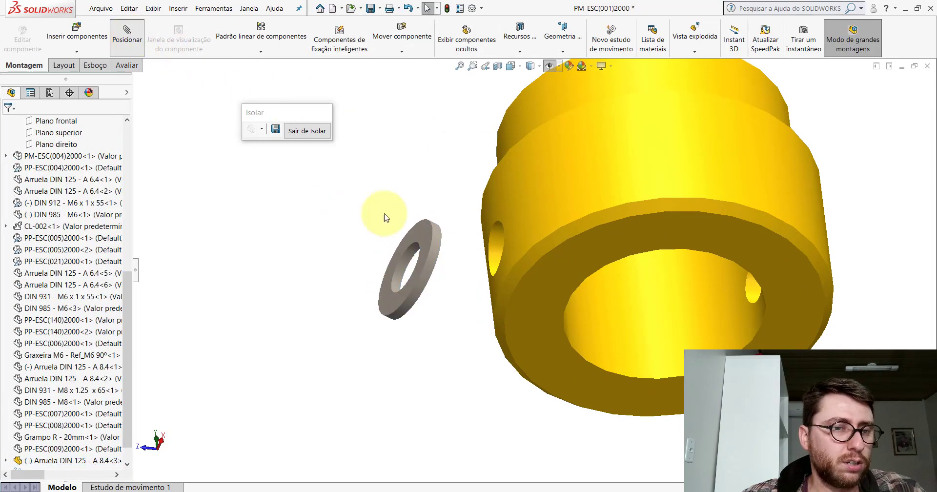
Step: Mate the washer concentric with the boss's side hole and show the reference planes
click(405, 262)
click(499, 239)
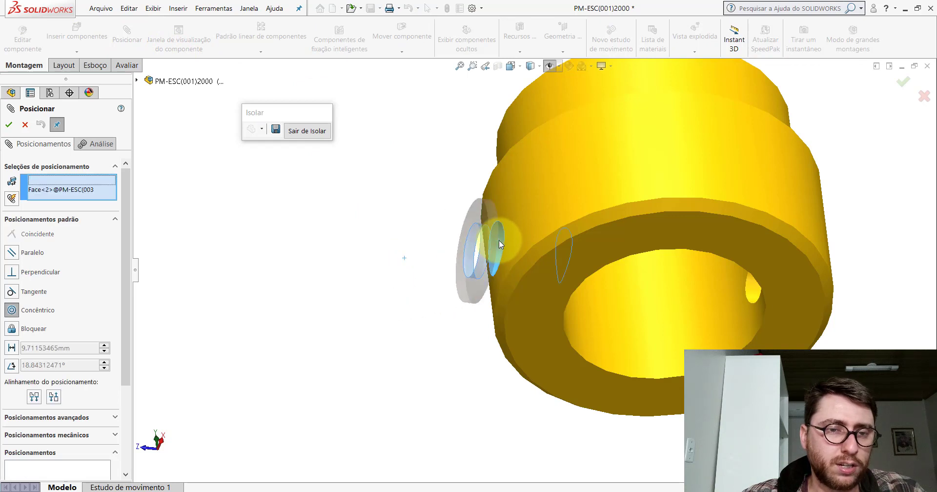
click(648, 215)
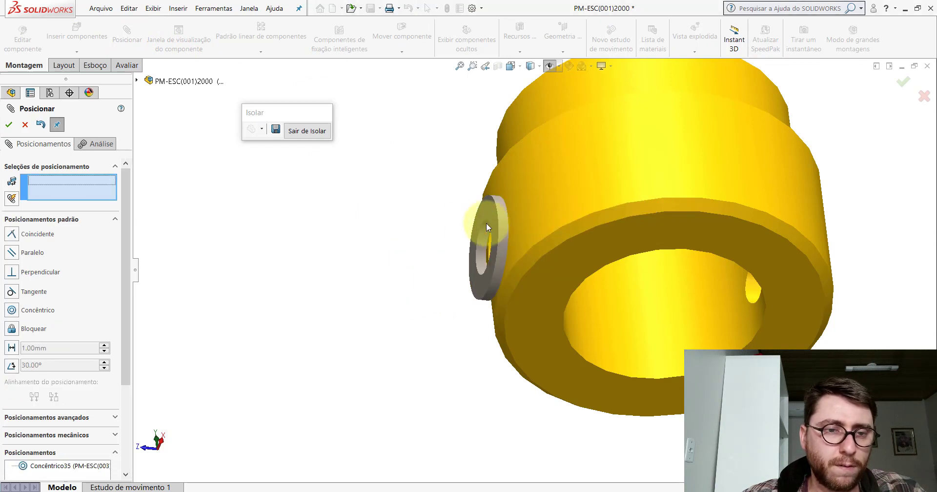
drag(486, 223, 451, 221)
click(548, 67)
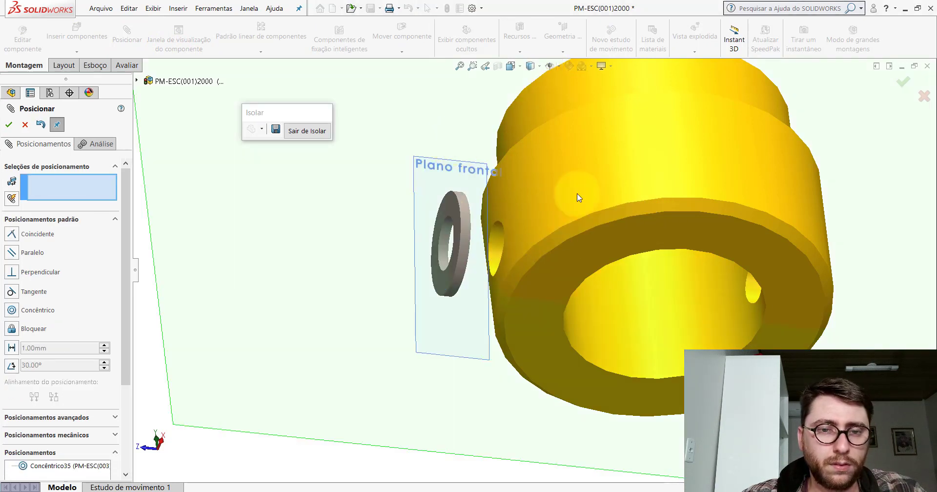
scroll(598, 242, up, 5)
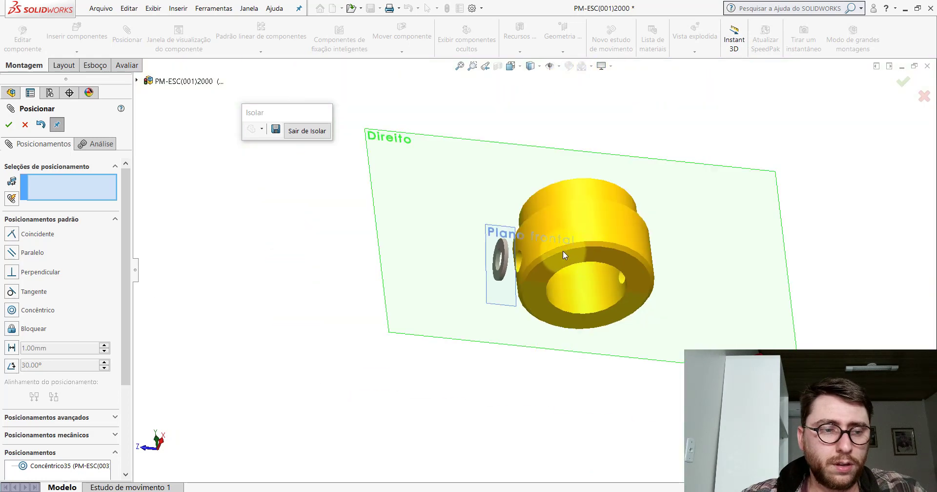
key(Escape)
scroll(612, 240, down, 2)
Step: Open the pin boss part separately to check its Frontal plane
click(585, 222)
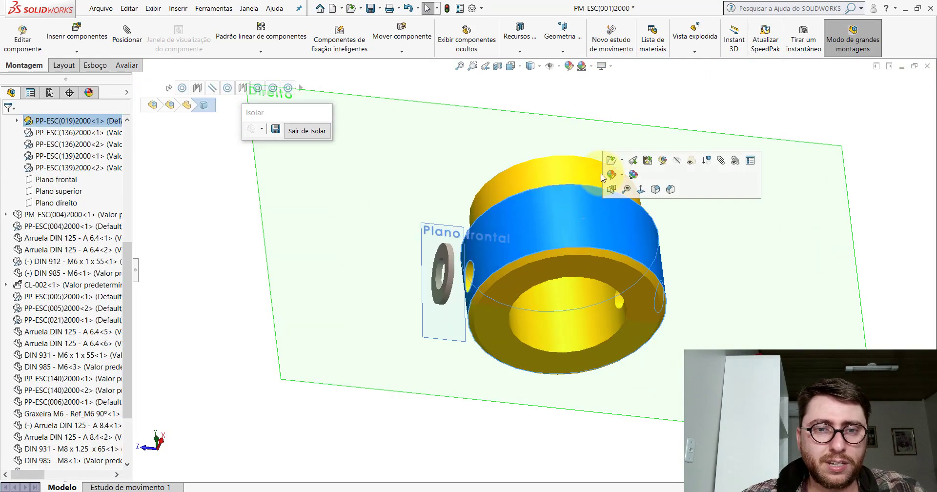
click(633, 161)
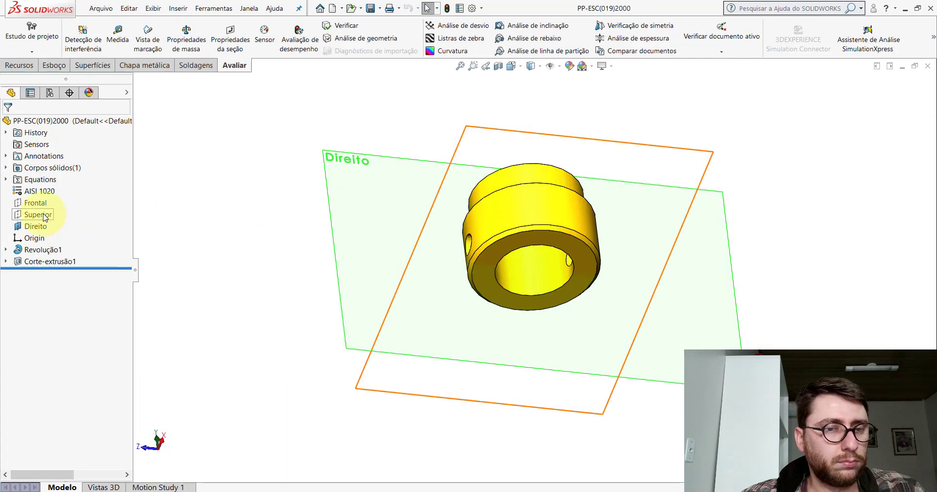
click(41, 204)
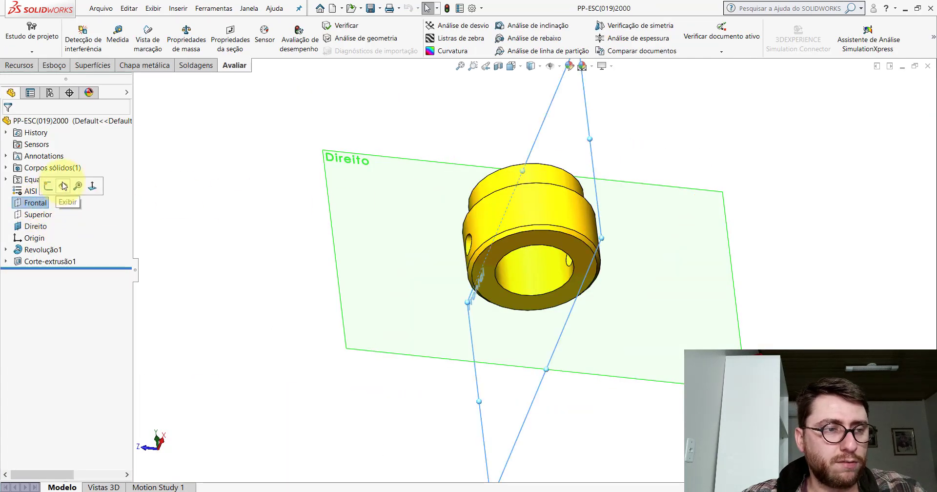
click(258, 169)
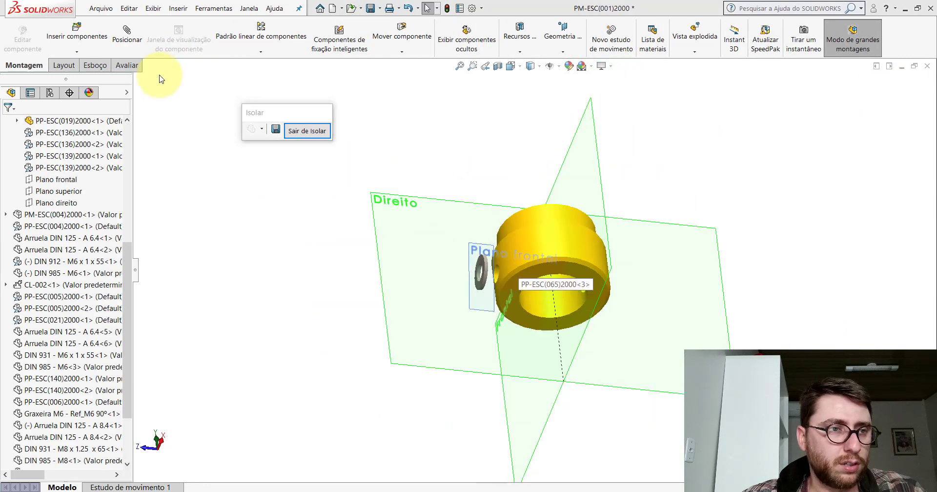
scroll(480, 259, down, 2)
scroll(479, 259, down, 3)
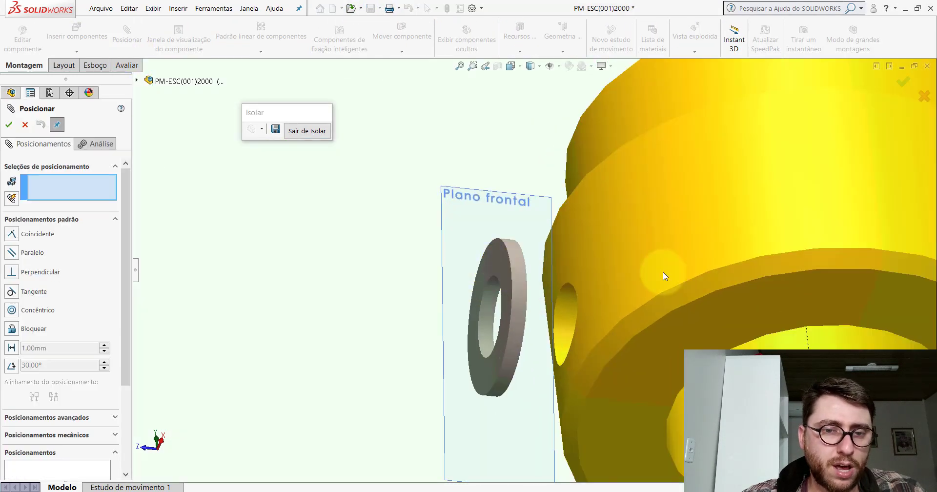
scroll(737, 320, up, 3)
scroll(736, 320, up, 2)
Step: Mate the washer face 26 mm from the part's Frontal plane
click(697, 104)
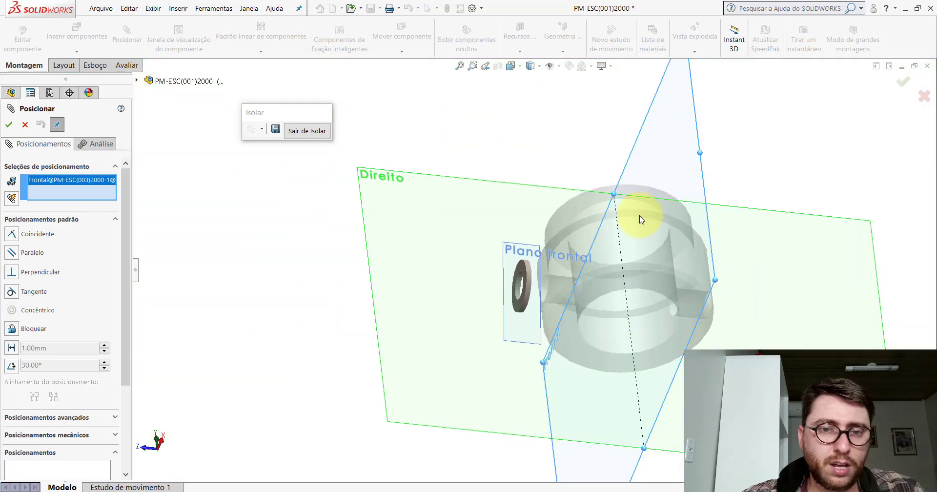
scroll(529, 261, down, 3)
click(515, 250)
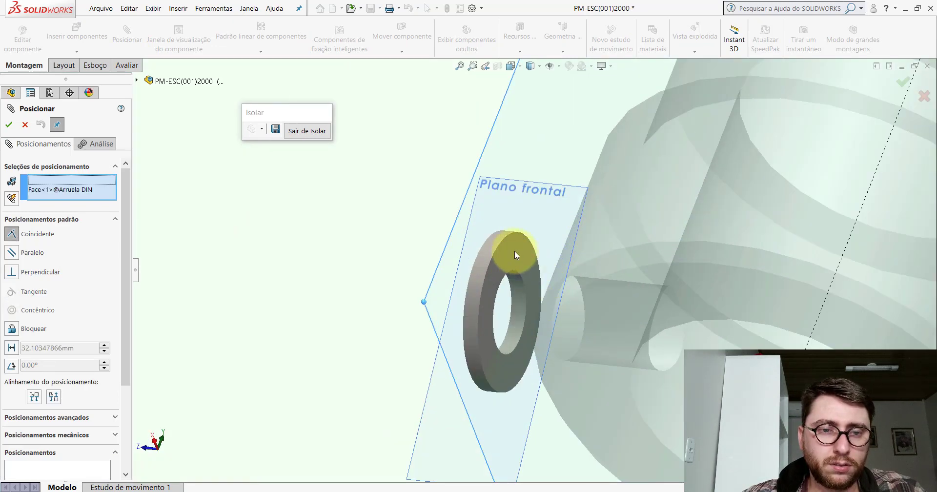
click(591, 238)
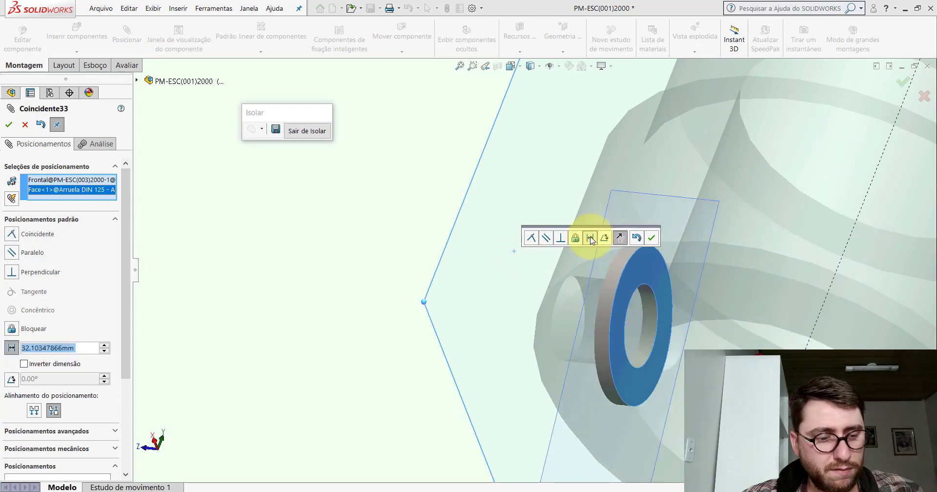
text(26)
key(Return)
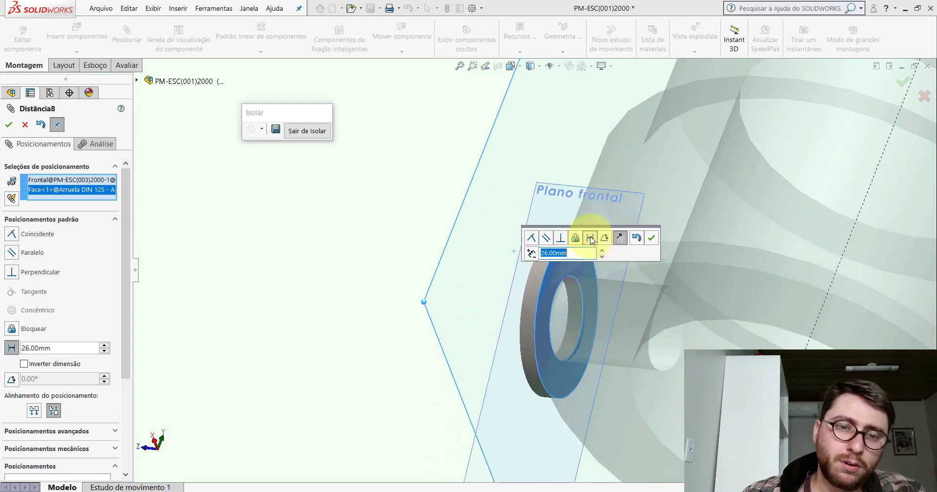
click(652, 239)
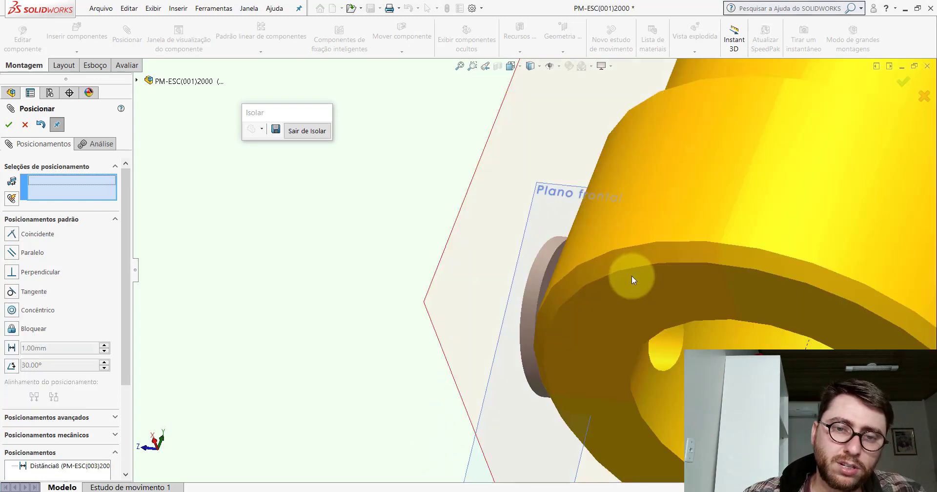
Step: Make the washer's Plano frontal parallel to the part's Direito plane, then hide the planes
scroll(529, 305, down, 3)
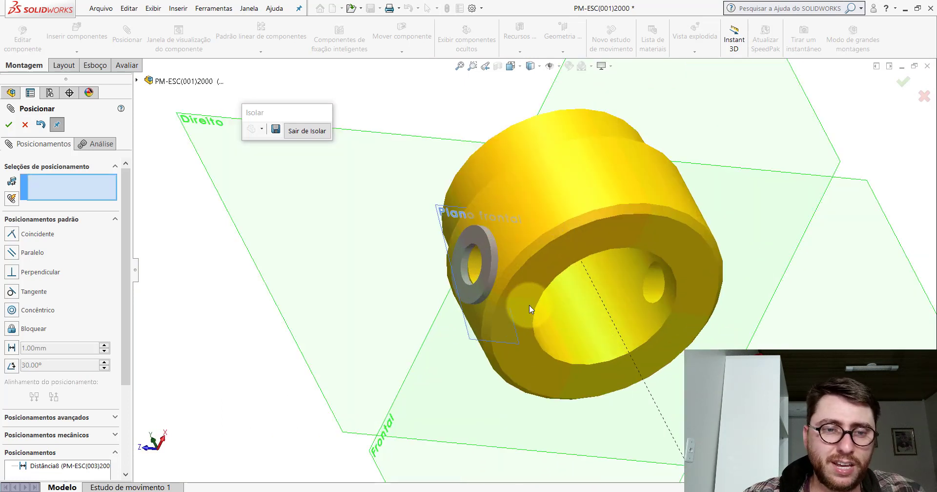
click(454, 240)
key(f)
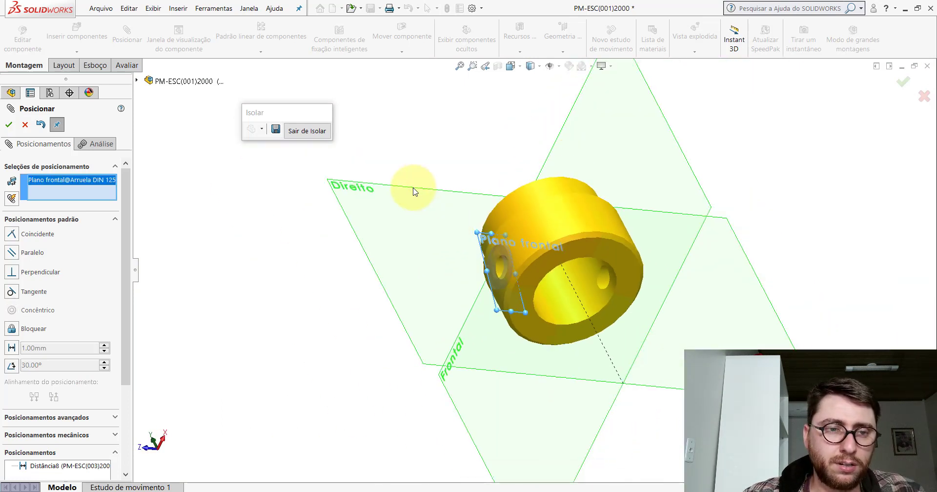
click(414, 192)
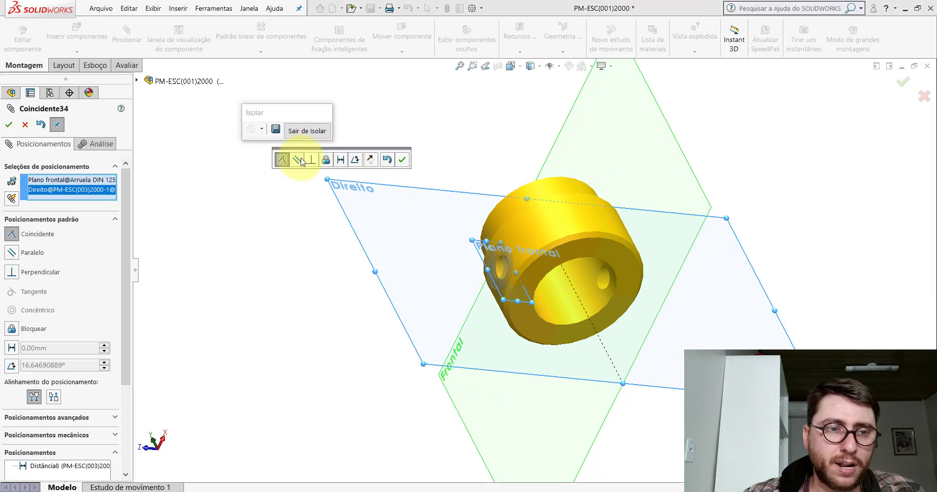
click(301, 162)
click(402, 159)
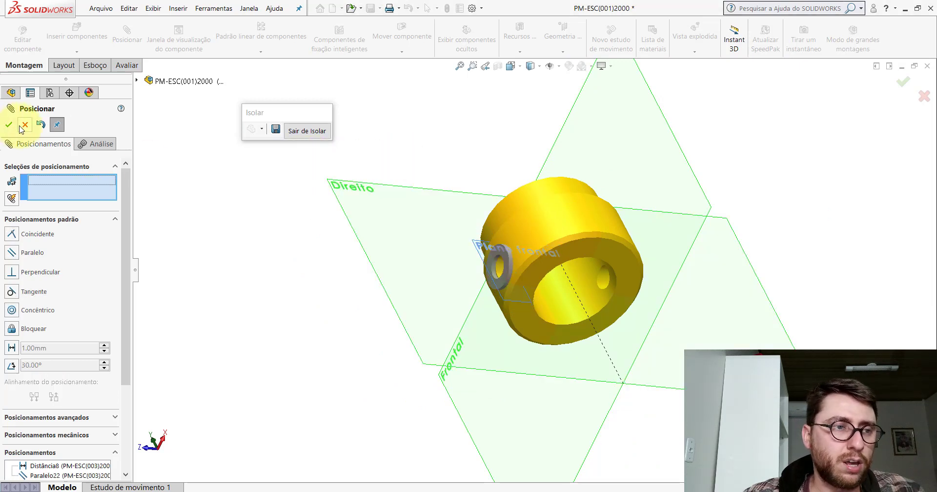
click(21, 128)
click(550, 66)
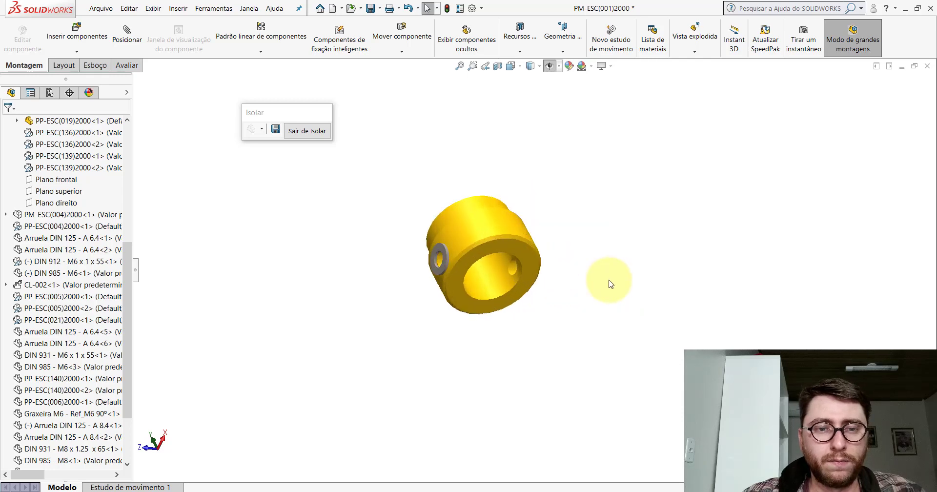
Step: Place a copy of the washer and mate it concentric with the opposite hole
scroll(534, 276, down, 2)
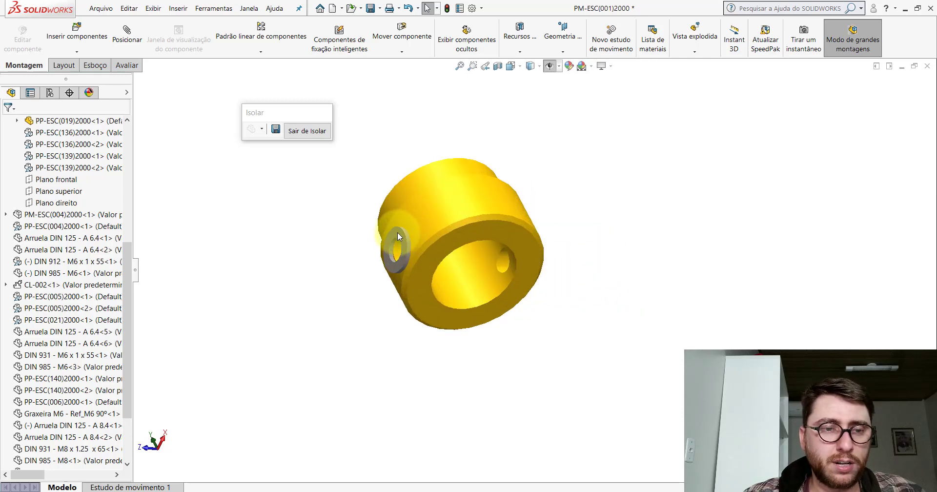
ctrl+drag(398, 236, 616, 239)
click(276, 197)
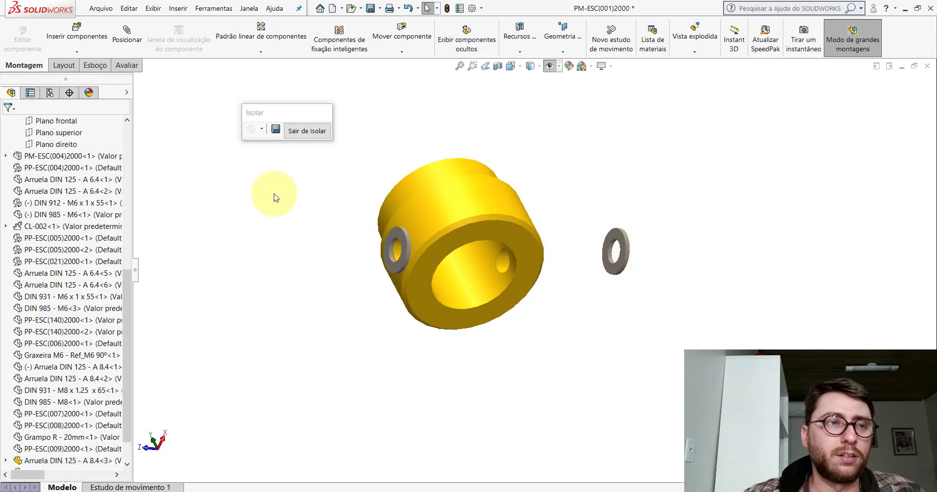
click(126, 32)
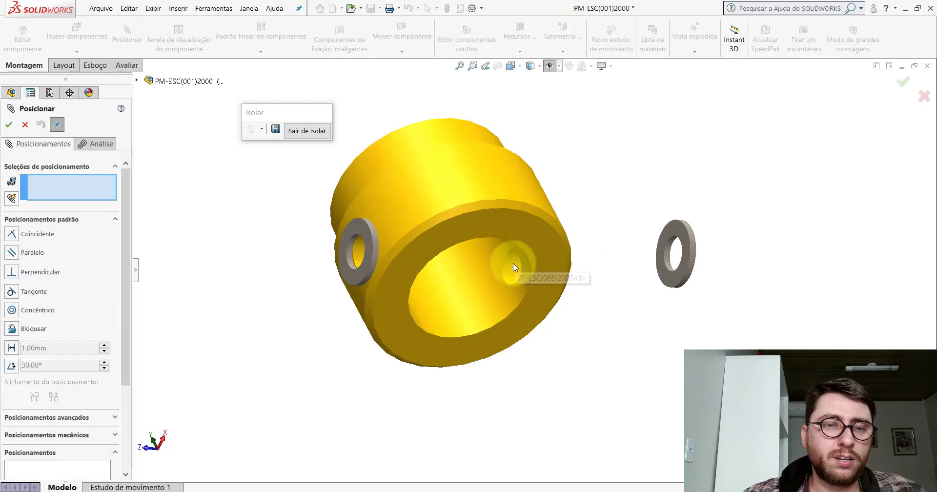
click(514, 263)
click(652, 247)
scroll(732, 254, down, 2)
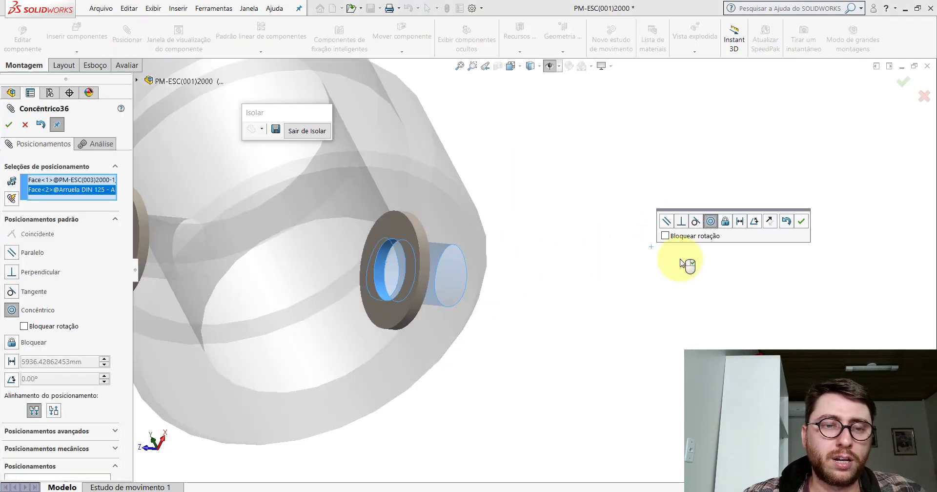
click(797, 223)
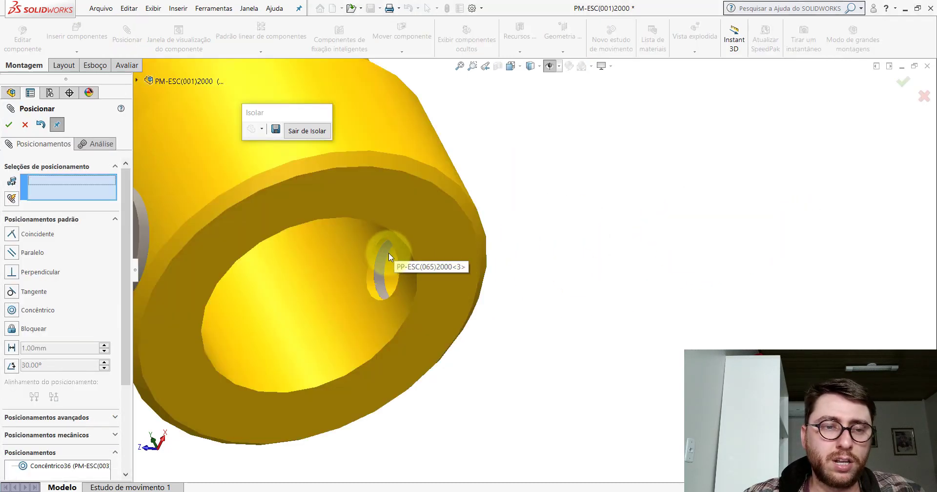
Step: Set the second washer's face 26 mm from the part's Frontal plane
scroll(550, 181, up, 3)
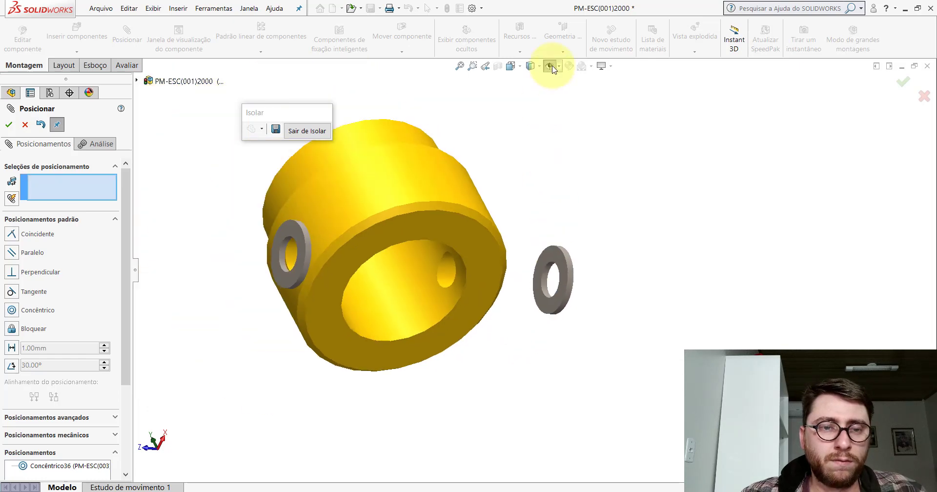
scroll(586, 259, down, 3)
click(569, 279)
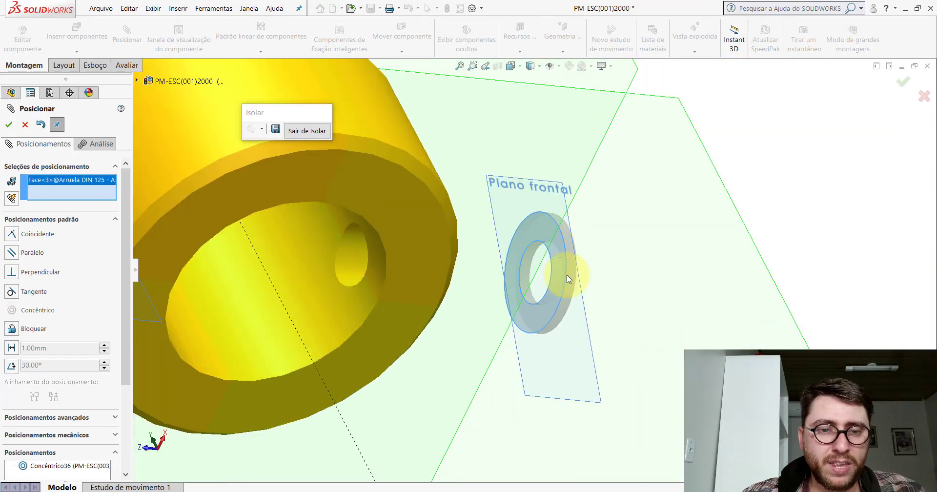
scroll(569, 280, up, 3)
scroll(536, 269, up, 2)
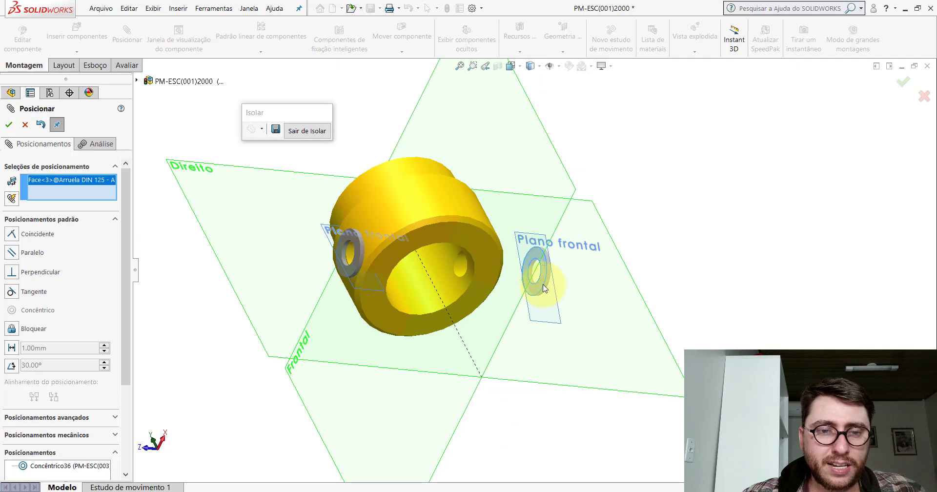
scroll(541, 278, down, 3)
scroll(535, 262, up, 4)
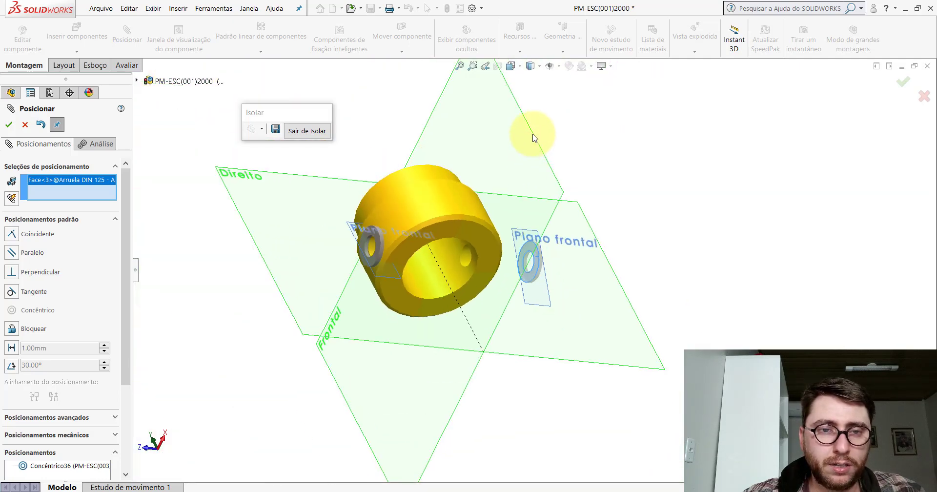
click(534, 138)
click(605, 111)
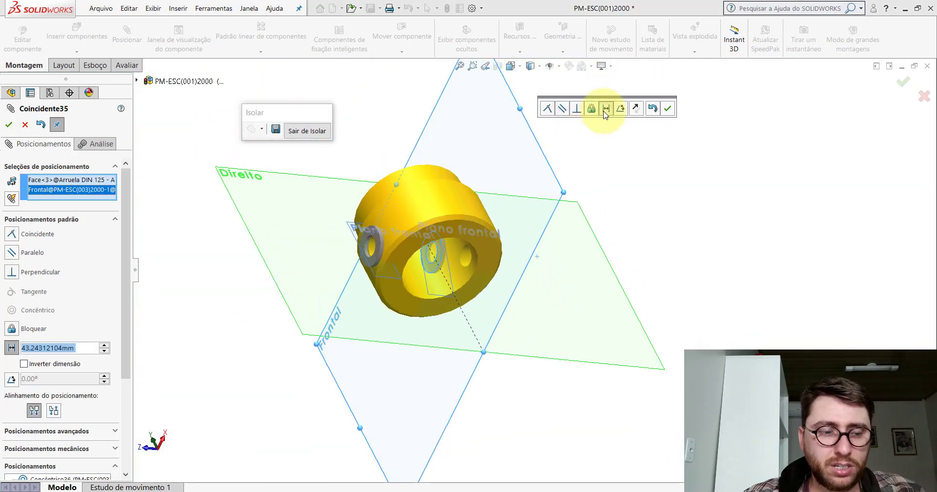
text(26.00mm)
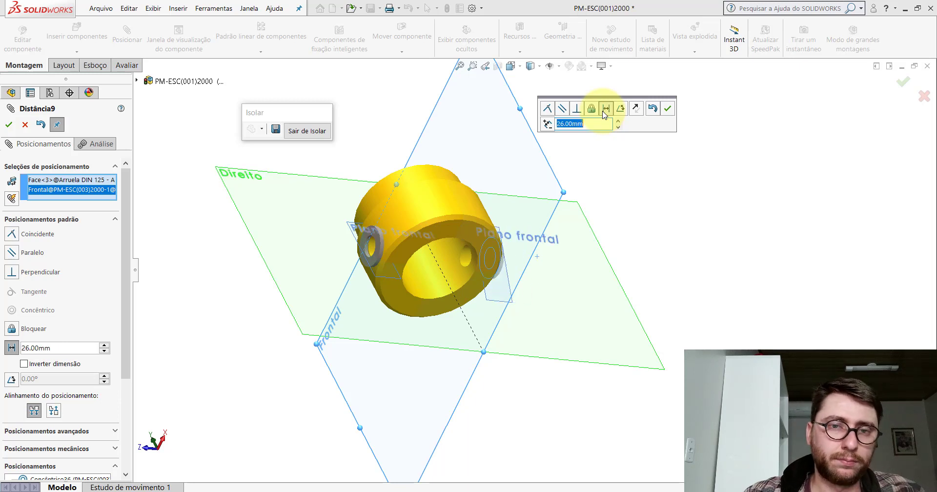
click(667, 110)
Step: Make the second washer parallel to the Direito plane and hide the reference planes
mouse_move(660, 201)
middle_down()
mouse_move(608, 195)
mouse_move(432, 247)
middle_up()
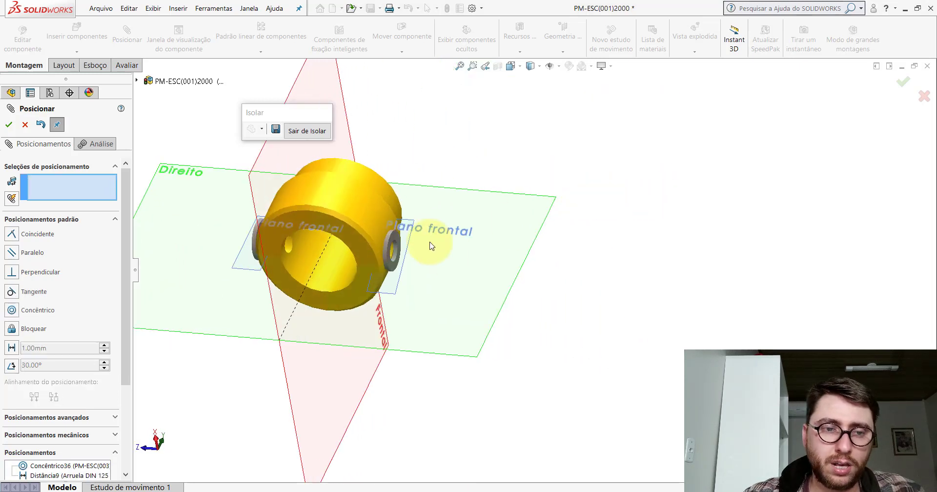
click(549, 212)
click(578, 183)
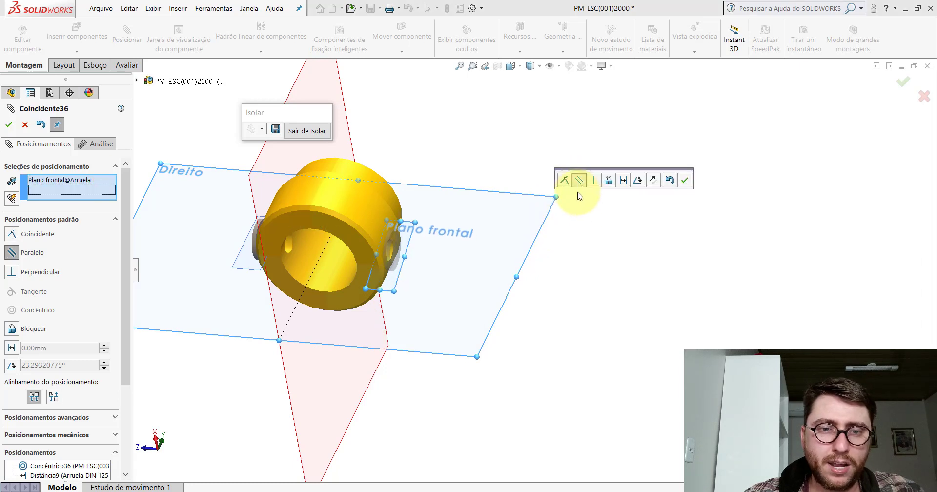
click(683, 180)
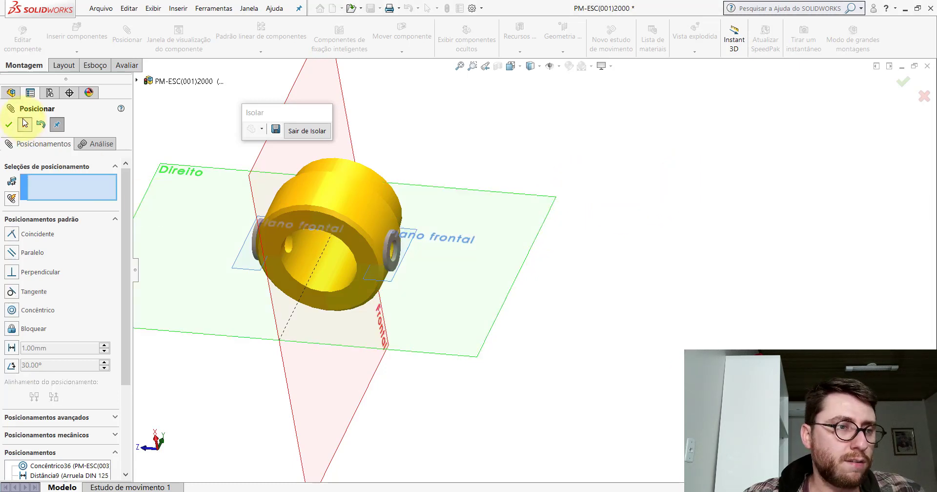
click(9, 124)
click(559, 66)
click(550, 83)
mouse_move(429, 257)
middle_down()
mouse_move(450, 240)
mouse_move(473, 269)
middle_up()
Step: Insert the DIN 931 - M8 x 1.25 x 65 bolt near the ring's side hole
click(63, 35)
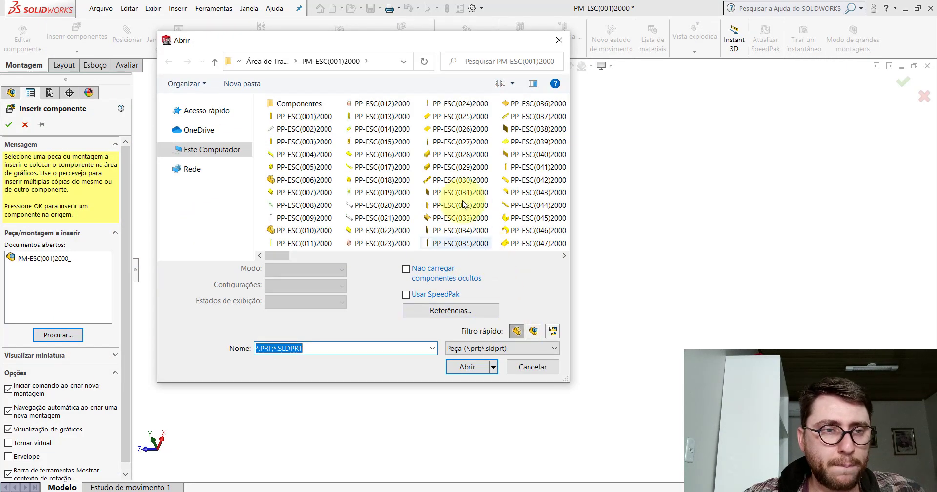
double_click(293, 105)
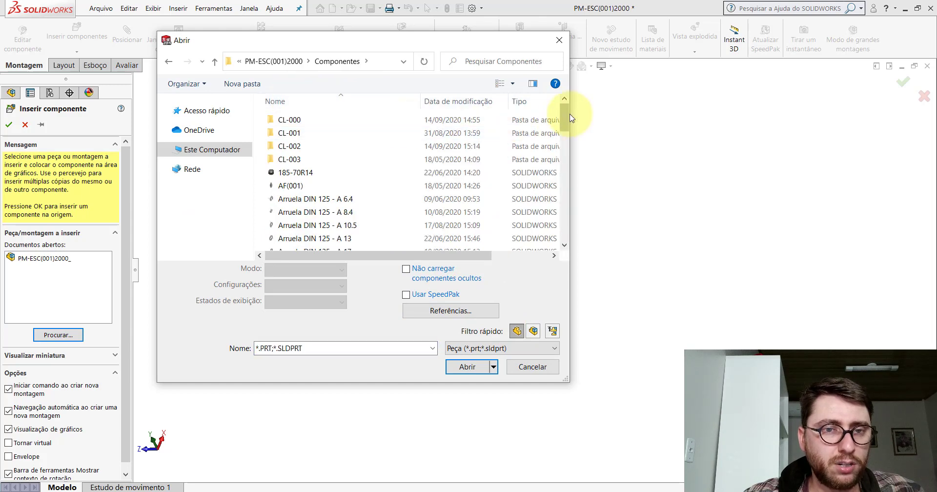
drag(563, 117, 563, 157)
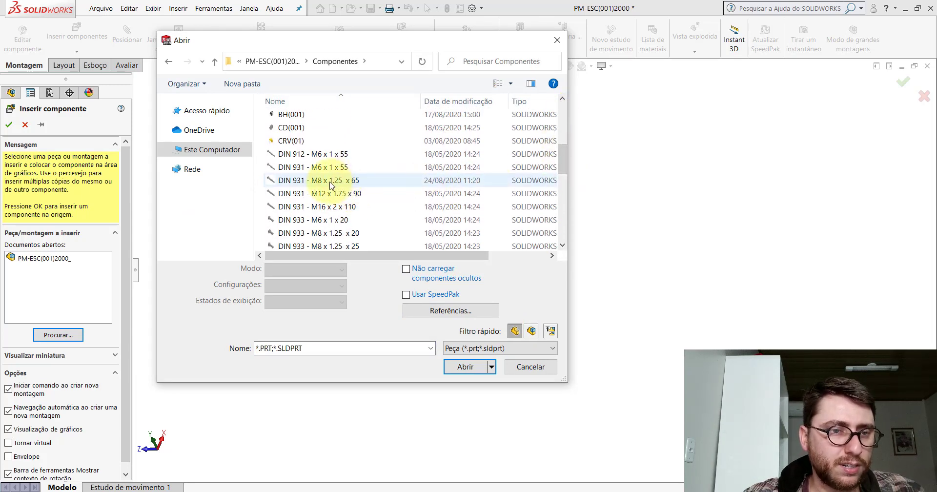
mouse_move(318, 180)
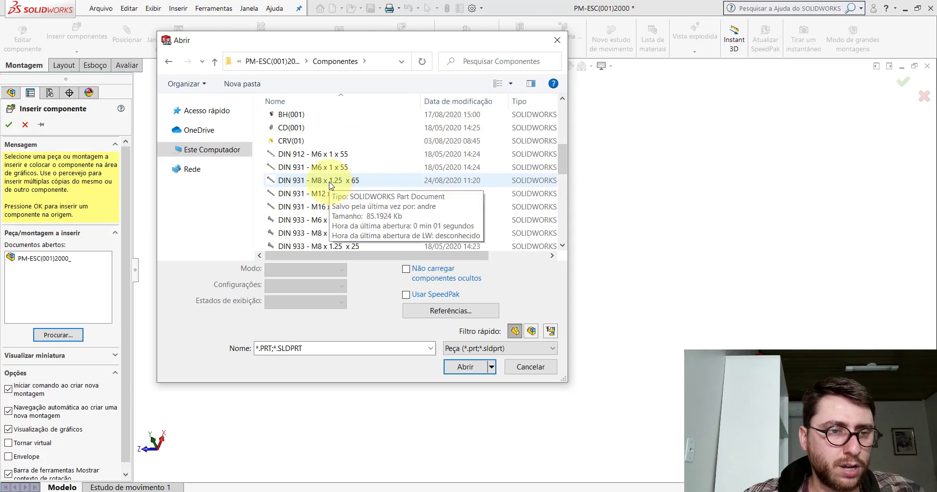
double_click(325, 184)
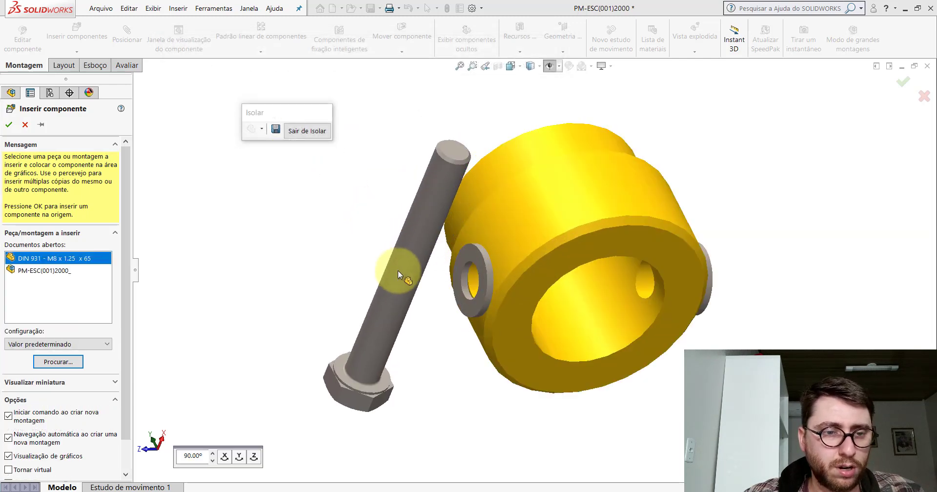
click(397, 275)
alt+drag(419, 351, 520, 241)
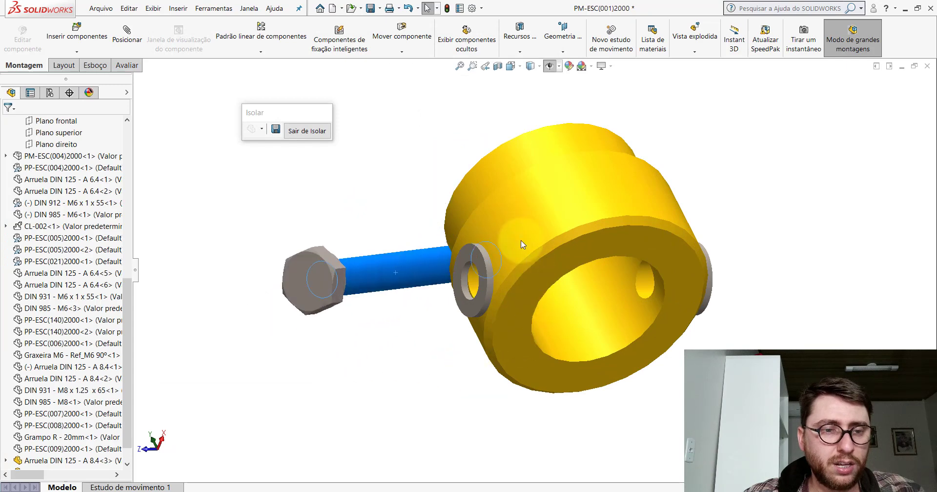
click(385, 176)
Step: Mate the bolt shank concentric with the washer hole
click(128, 39)
click(373, 261)
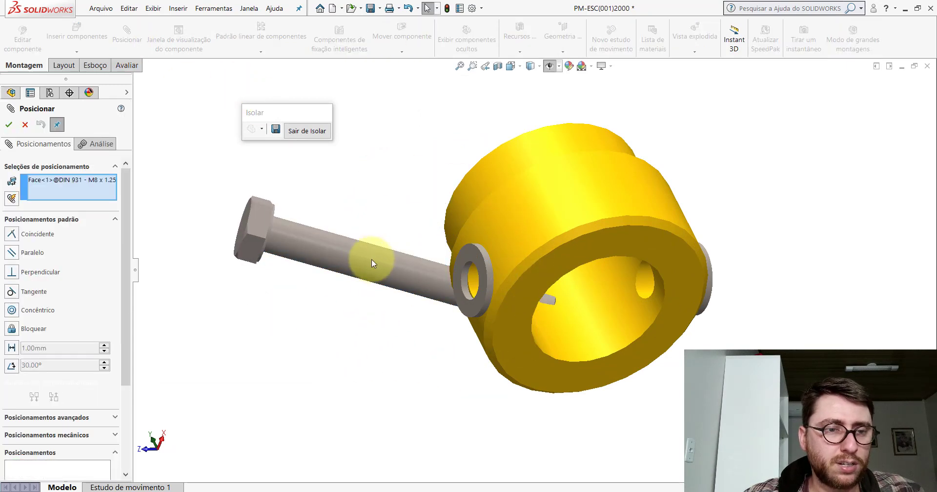
scroll(493, 290, down, 3)
scroll(466, 260, down, 2)
click(466, 263)
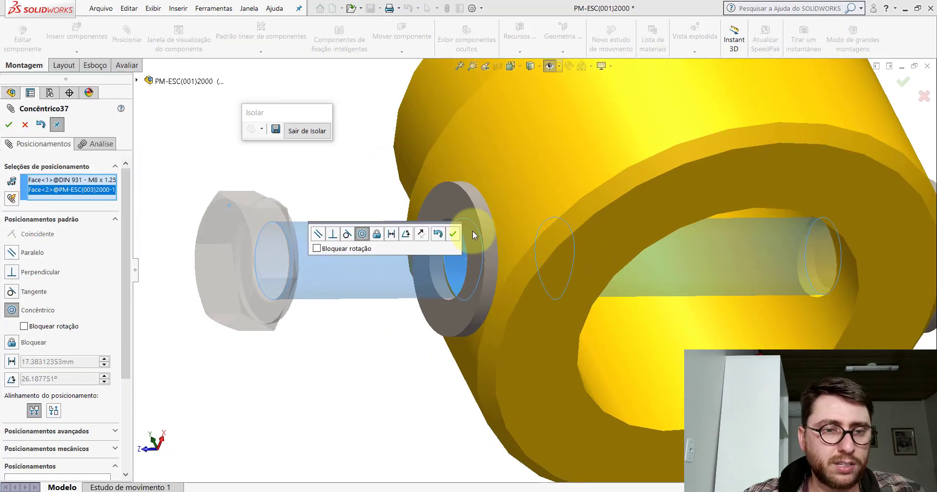
click(449, 233)
Step: Seat the bolt head flat on the washer with a coincident mate
scroll(459, 207, up, 2)
scroll(484, 250, up, 2)
middle_drag(485, 250, 452, 247)
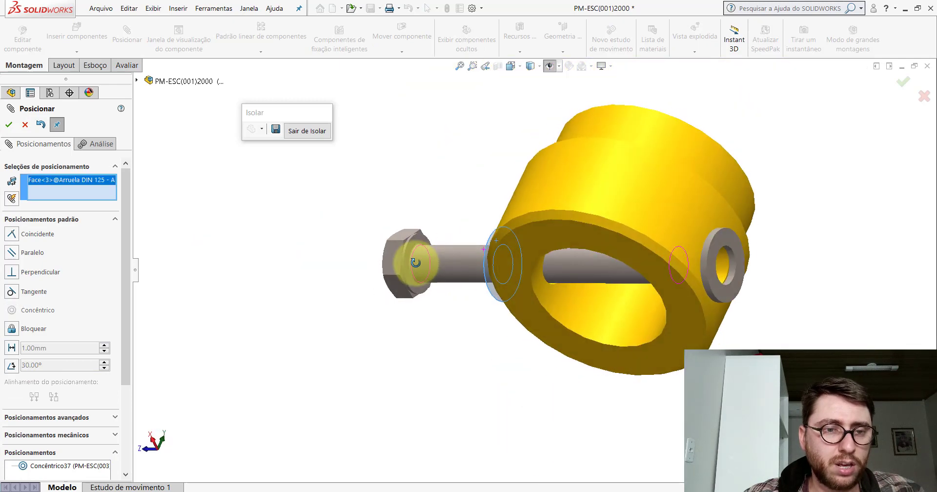
scroll(450, 247, down, 3)
click(383, 236)
scroll(383, 237, down, 2)
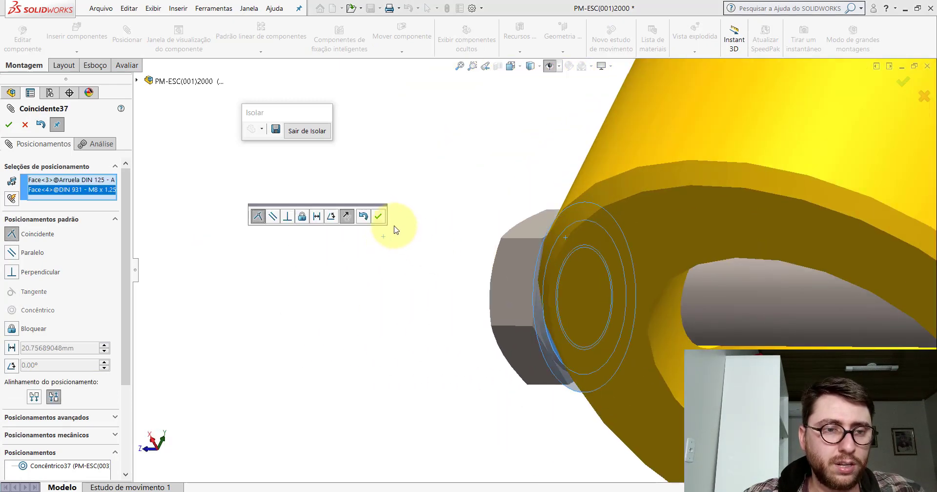
click(371, 215)
scroll(488, 293, up, 3)
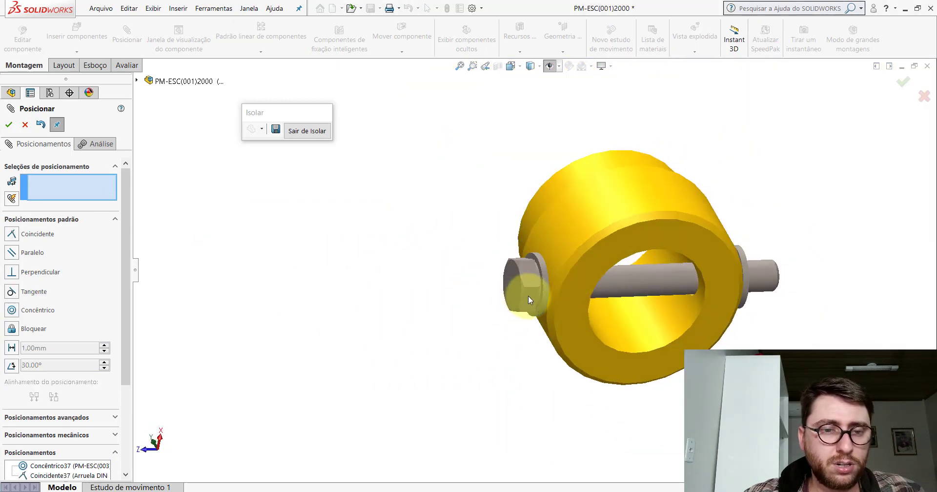
Step: Align a bolt-head flat parallel to the ring's front face
click(529, 296)
click(575, 294)
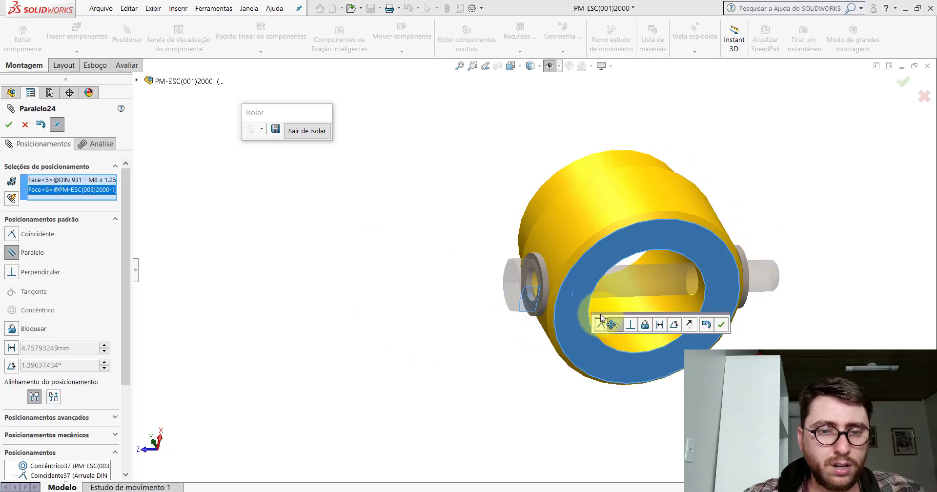
click(723, 329)
scroll(635, 283, up, 3)
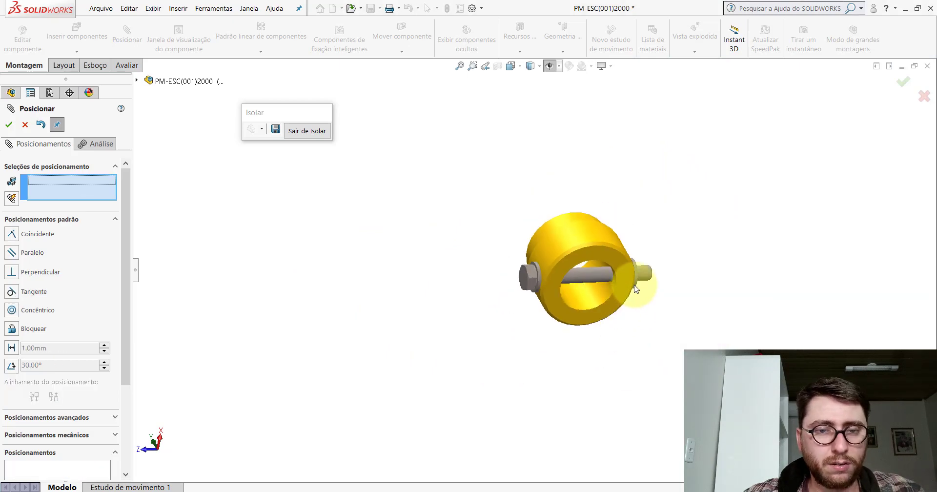
key(Return)
scroll(595, 271, down, 2)
mouse_move(595, 271)
middle_down()
mouse_move(644, 340)
mouse_move(628, 247)
middle_up()
Step: Insert the DIN 985 - M8 nut into the assembly
click(73, 30)
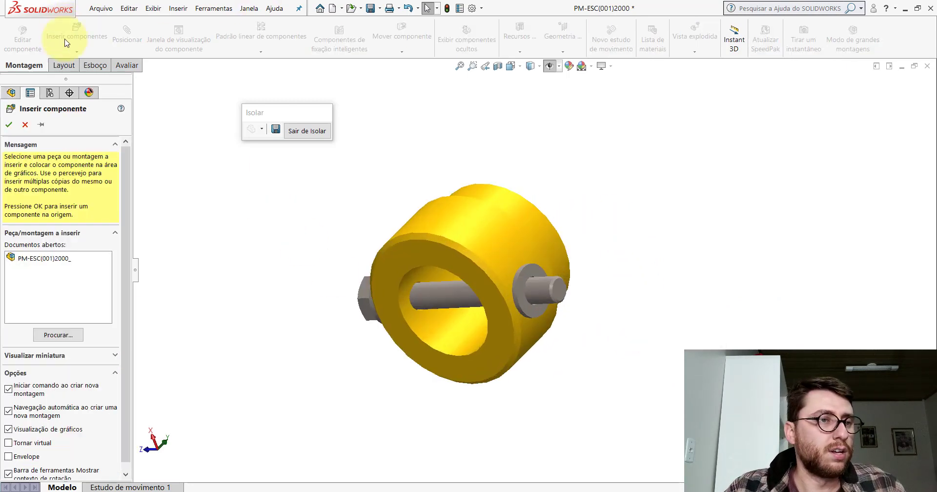
click(58, 335)
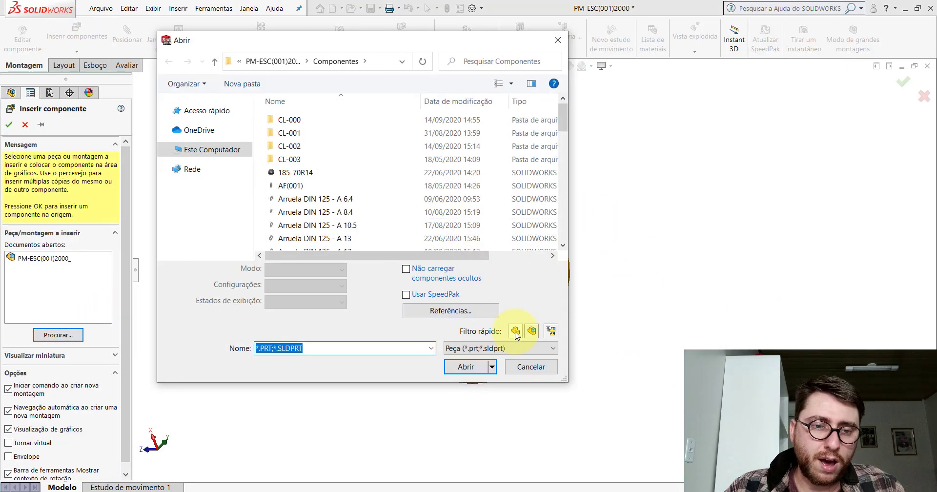
mouse_move(564, 117)
mouse_down()
mouse_move(582, 210)
mouse_move(589, 190)
mouse_up()
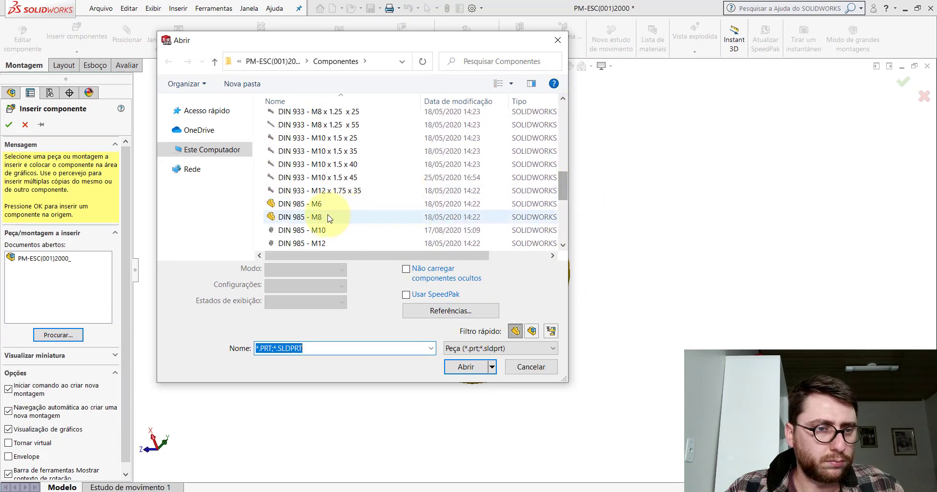
double_click(313, 217)
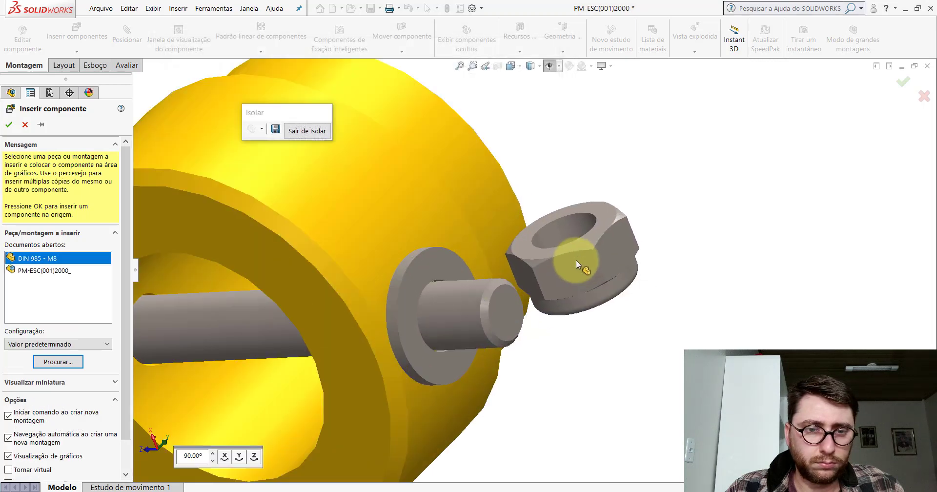
click(577, 259)
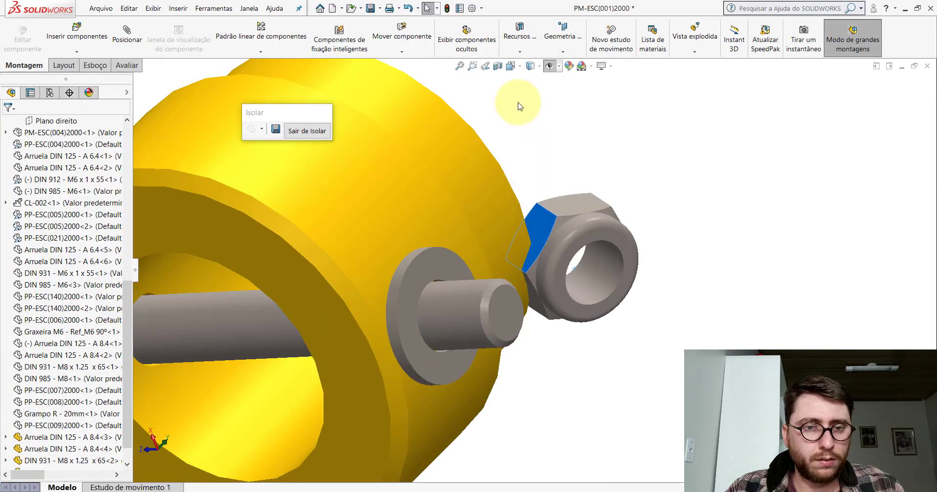
Step: Center the nut on the bolt and seat its face against the washer
click(459, 317)
click(604, 260)
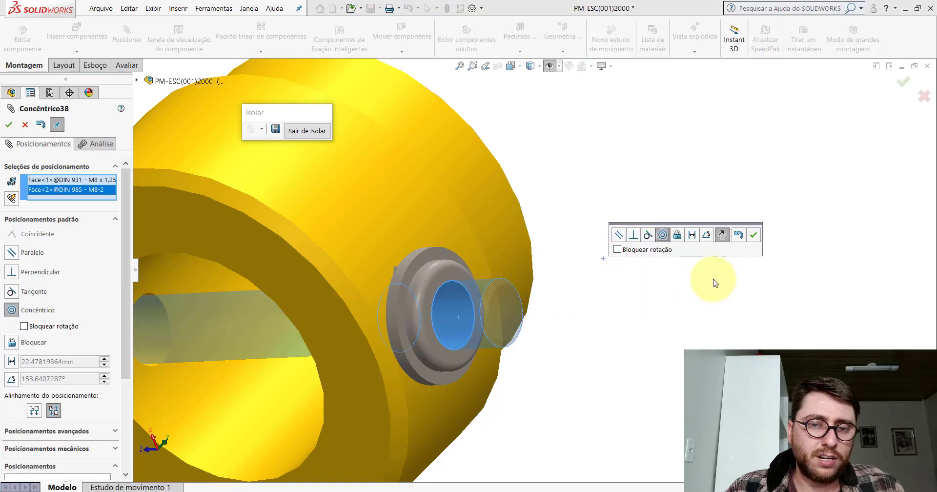
click(755, 236)
drag(455, 293, 617, 282)
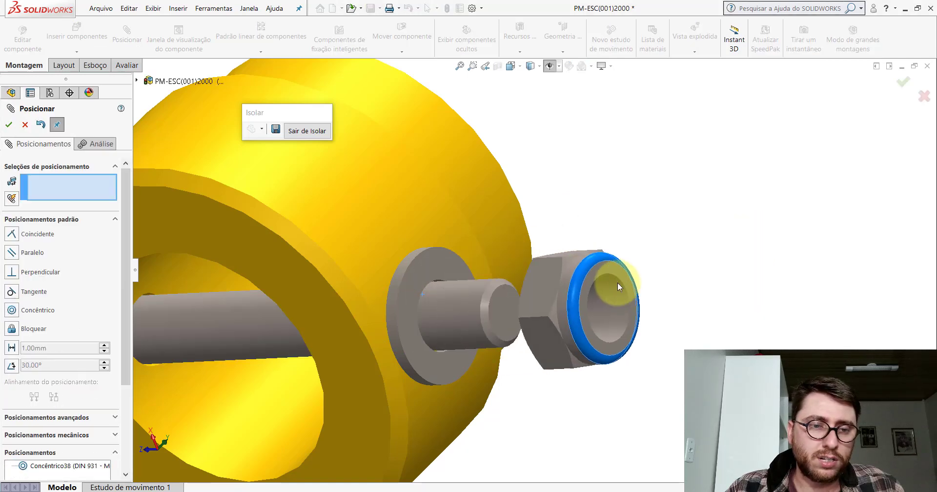
click(447, 267)
mouse_move(447, 267)
middle_down()
mouse_move(491, 255)
mouse_move(634, 264)
middle_up()
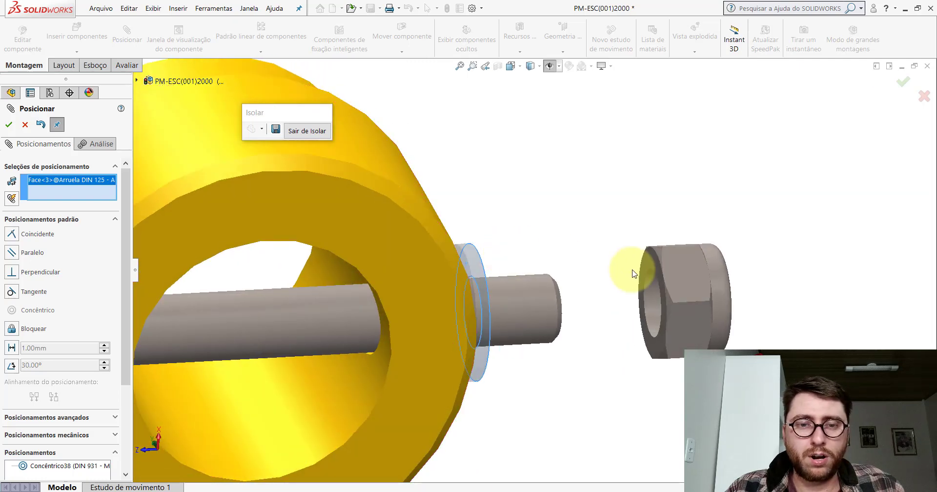
click(652, 261)
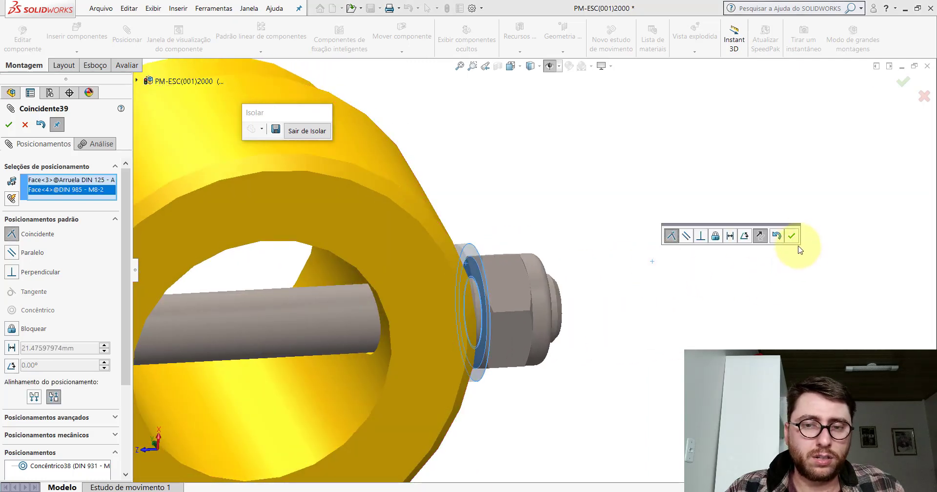
click(793, 243)
Step: Make a nut flat parallel to the bolt-head flat
click(508, 338)
scroll(508, 338, down, 5)
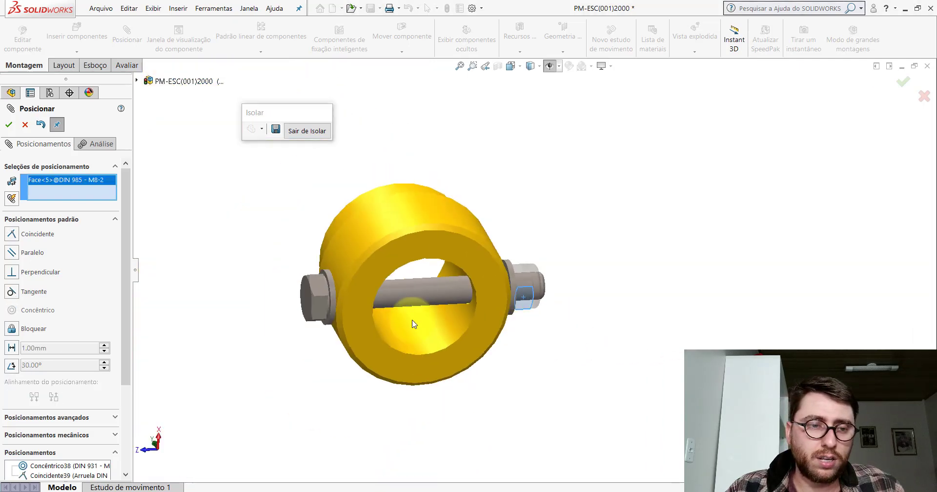
scroll(294, 279, up, 5)
click(280, 279)
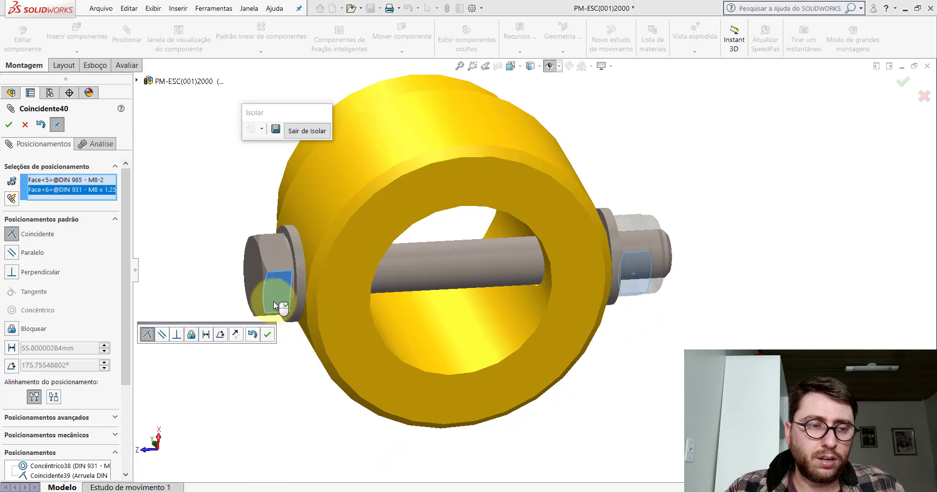
click(164, 334)
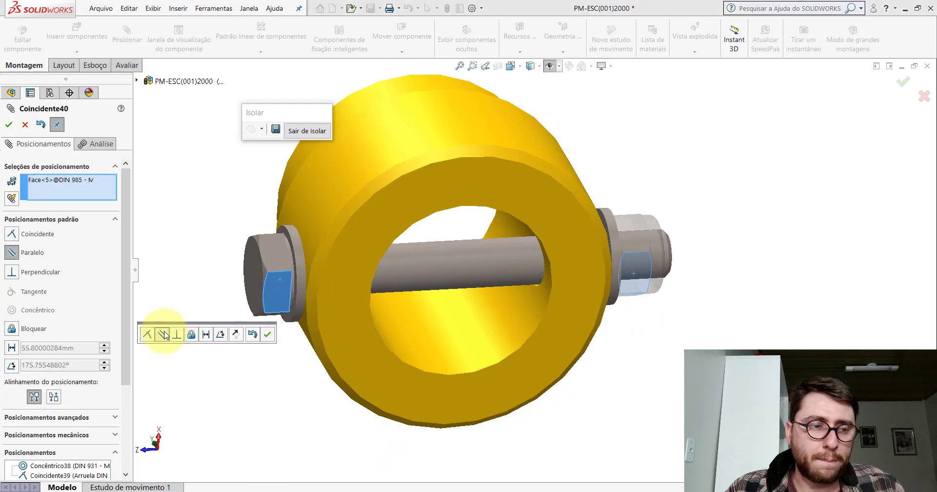
click(267, 334)
click(9, 125)
scroll(513, 158, up, 3)
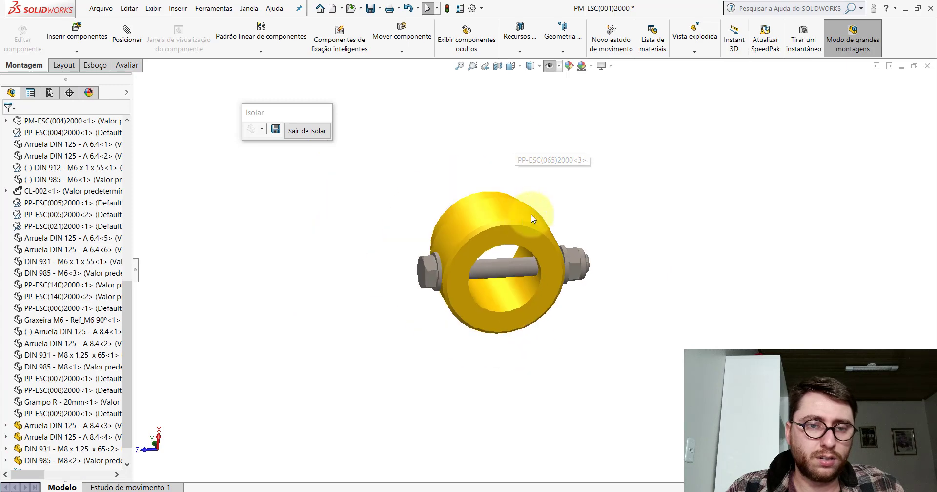
mouse_move(514, 157)
middle_down()
mouse_move(503, 251)
mouse_move(473, 307)
middle_up()
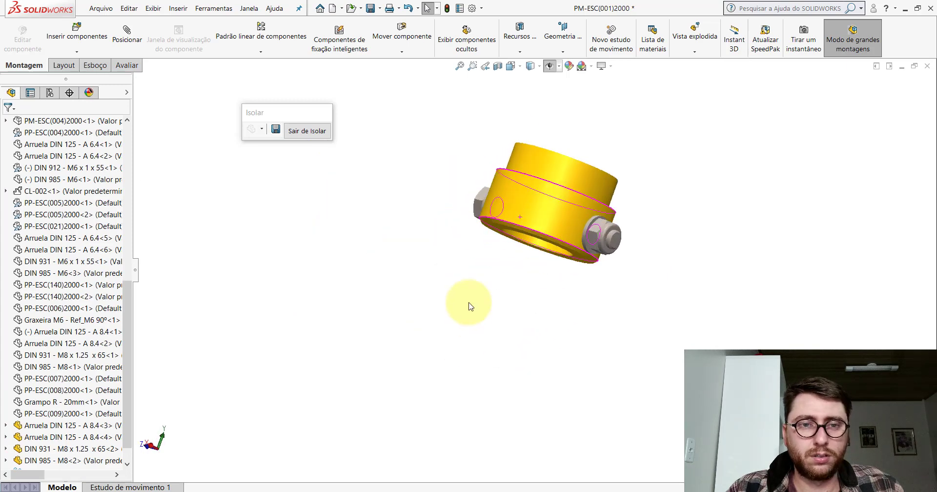
Step: Exit isolate to show the full trailer and orbit toward the pivot bracket
click(306, 131)
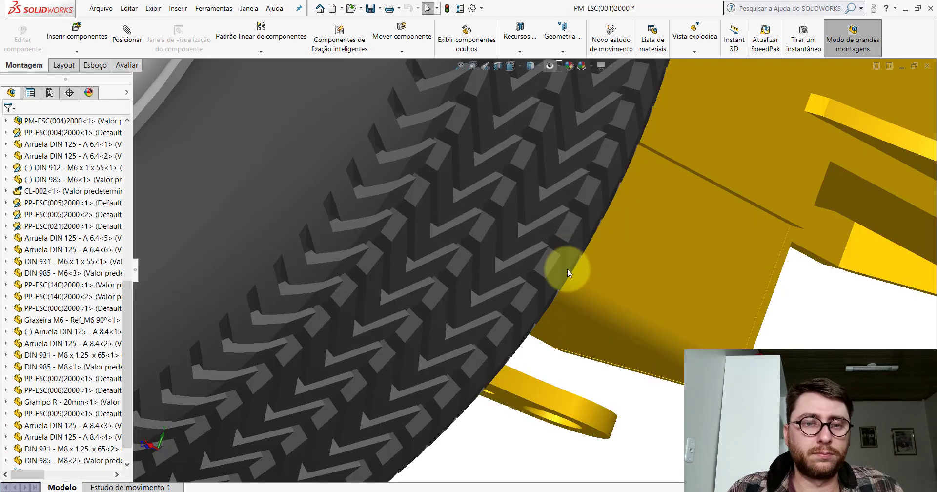
scroll(567, 271, up, 3)
middle_drag(570, 273, 558, 217)
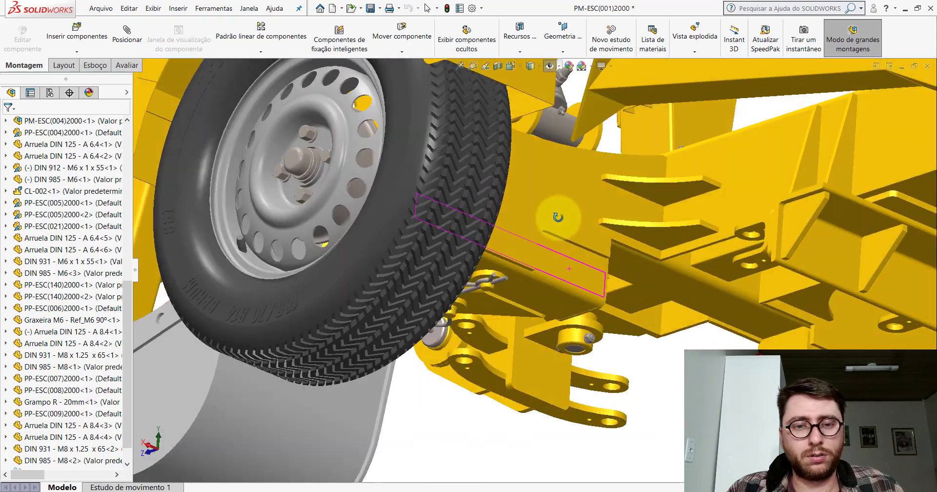
scroll(558, 217, down, 6)
mouse_move(558, 217)
middle_down()
mouse_move(596, 244)
mouse_move(561, 249)
mouse_move(525, 273)
middle_up()
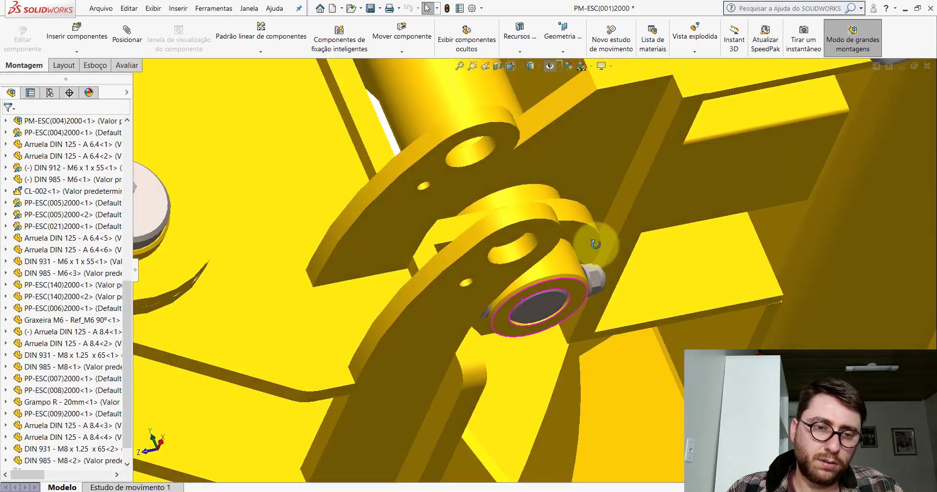
scroll(560, 251, up, 5)
scroll(542, 259, down, 4)
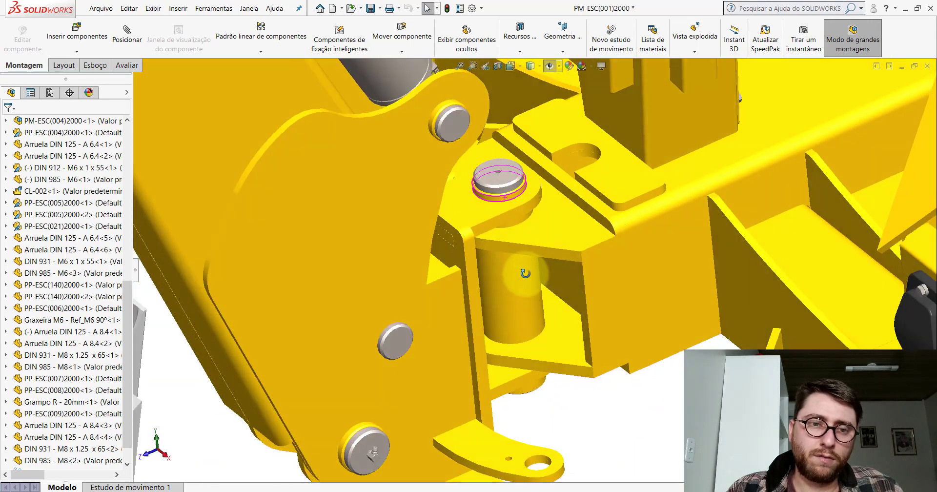
scroll(498, 175, down, 2)
scroll(498, 175, down, 2)
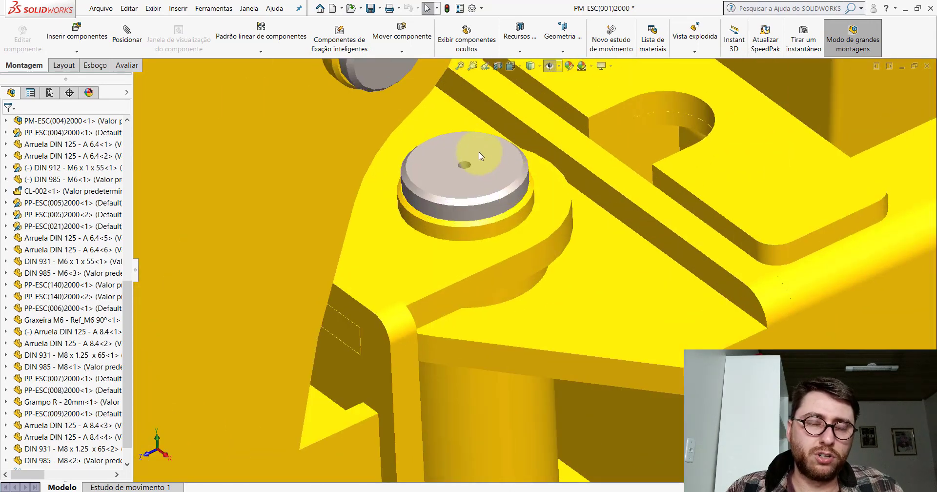
Step: Isolate the pivot pin and insert Graxeira M6 - Ref_M6 90º from the Componentes folder
right_click(480, 156)
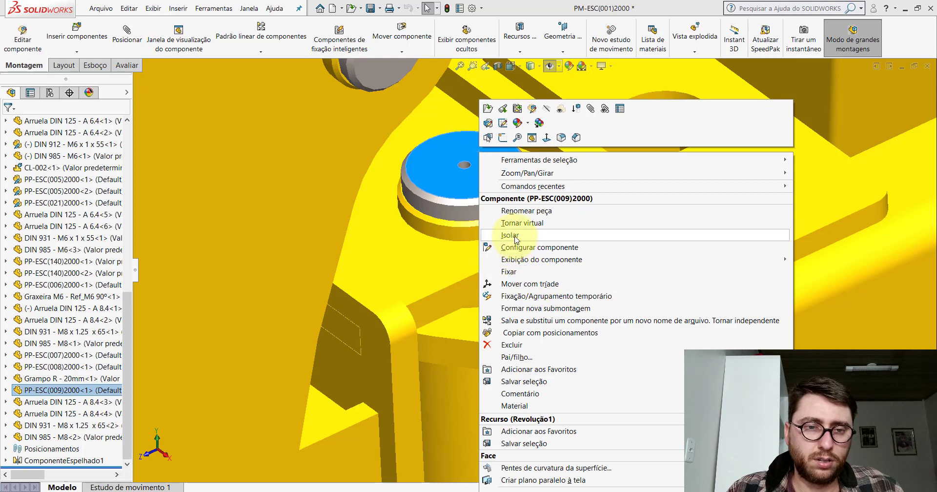
click(511, 236)
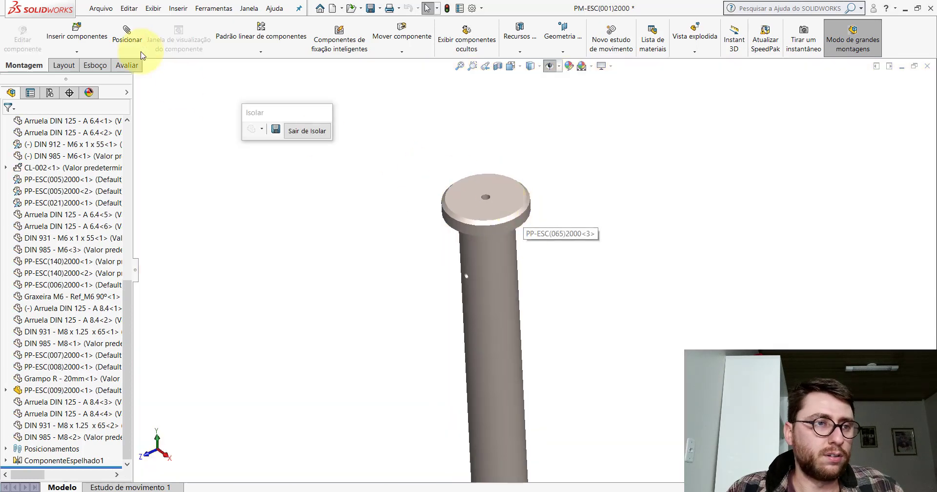
click(77, 34)
click(72, 336)
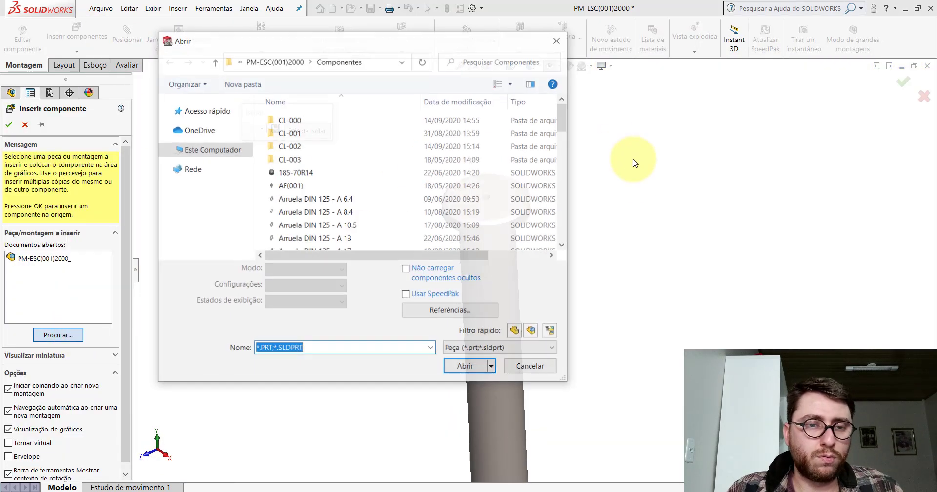
drag(565, 123, 572, 221)
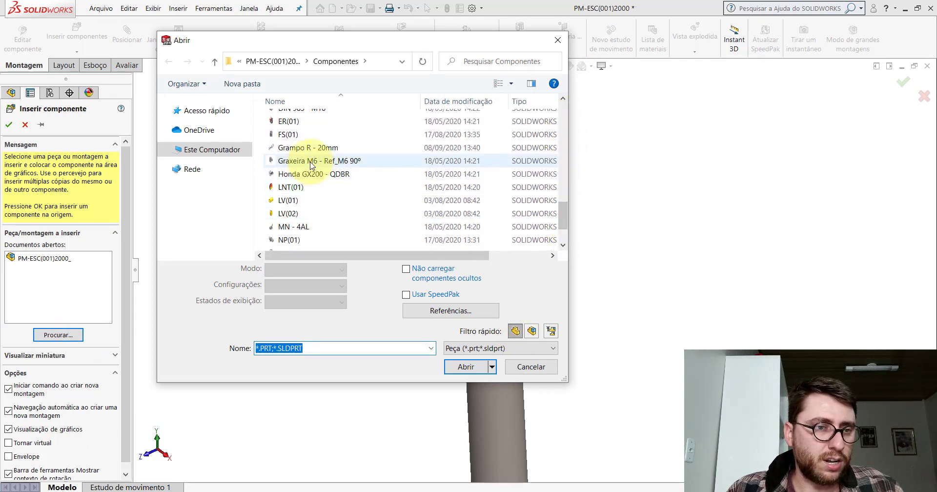
double_click(310, 163)
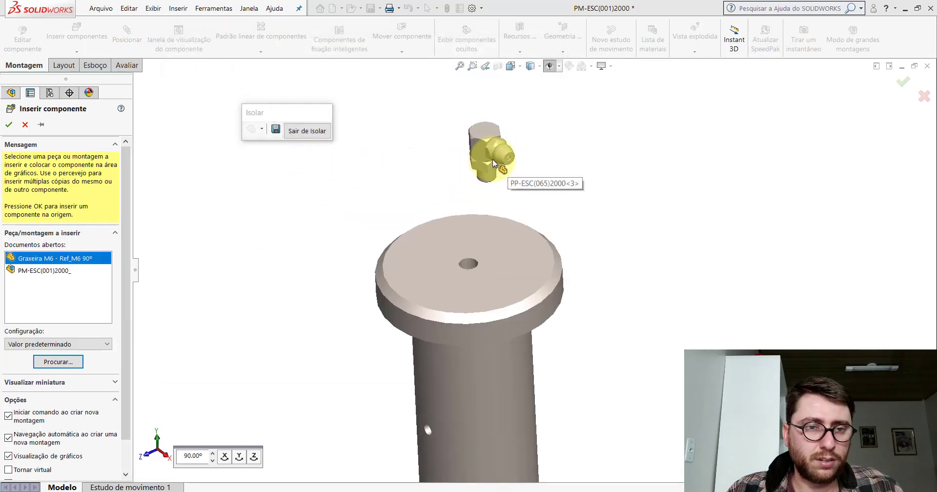
Step: Place the Graxeira grease nipple and mate it concentric with the hole in the pin's top face
click(461, 182)
click(127, 35)
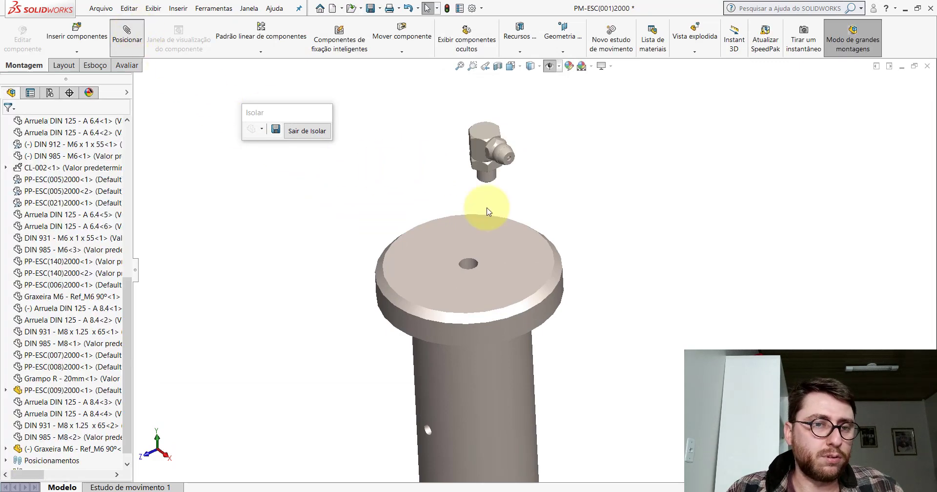
click(488, 176)
scroll(469, 264, up, 5)
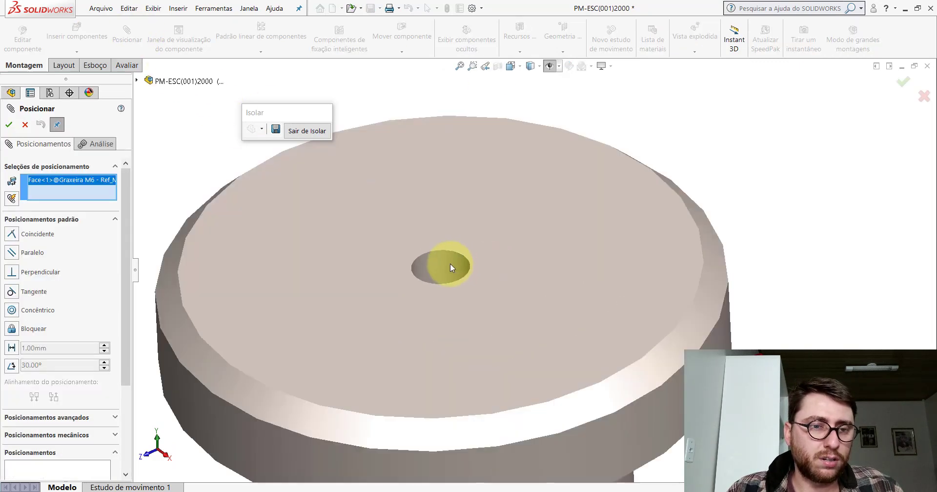
click(449, 264)
click(432, 237)
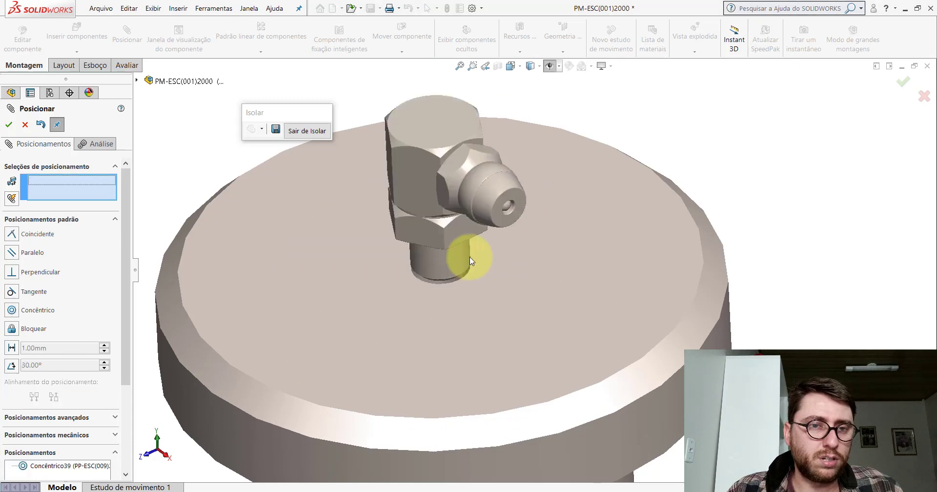
scroll(470, 257, down, 3)
mouse_move(530, 66)
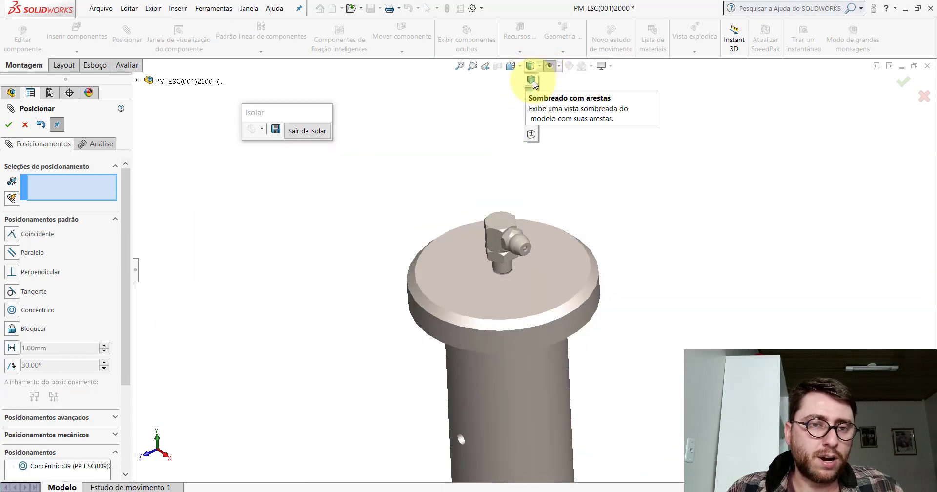
Step: Switch to shaded-with-edges display and orbit and zoom around the fitting to inspect it
click(531, 79)
mouse_move(605, 180)
middle_down()
mouse_move(545, 230)
mouse_move(552, 150)
middle_up()
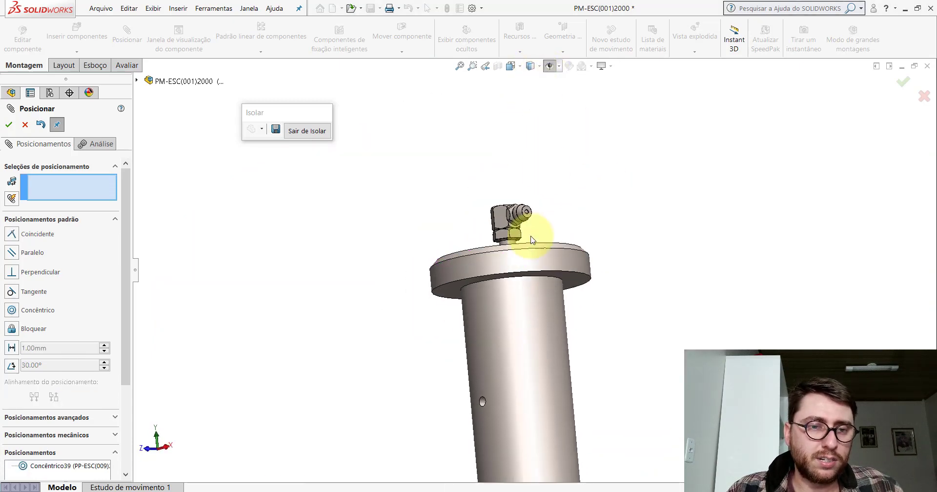
scroll(530, 230, down, 2)
scroll(555, 230, down, 3)
scroll(547, 254, down, 3)
scroll(529, 270, down, 2)
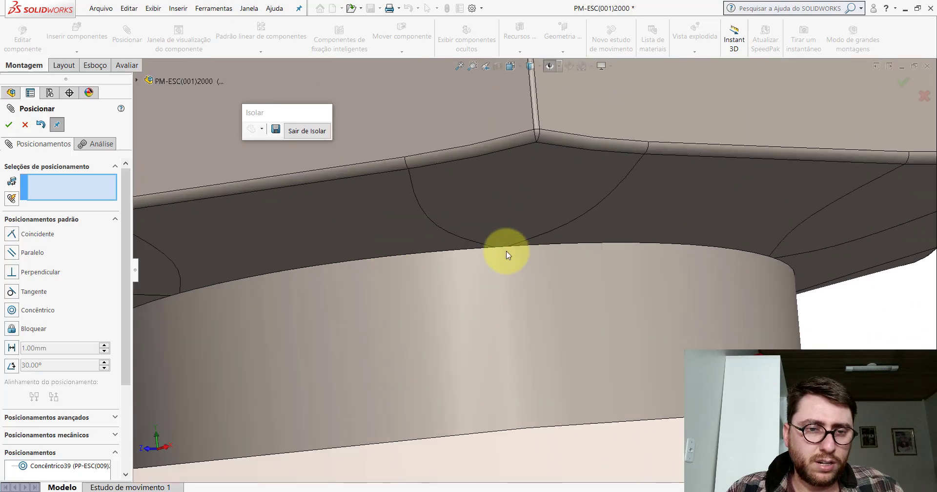
scroll(502, 249, down, 2)
scroll(529, 261, up, 2)
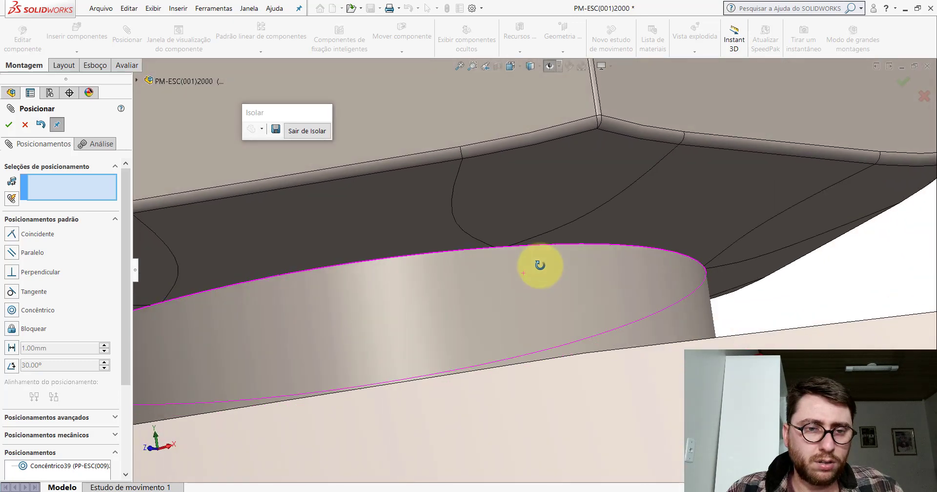
scroll(539, 267, up, 3)
scroll(522, 239, up, 2)
scroll(491, 156, down, 2)
scroll(482, 97, down, 2)
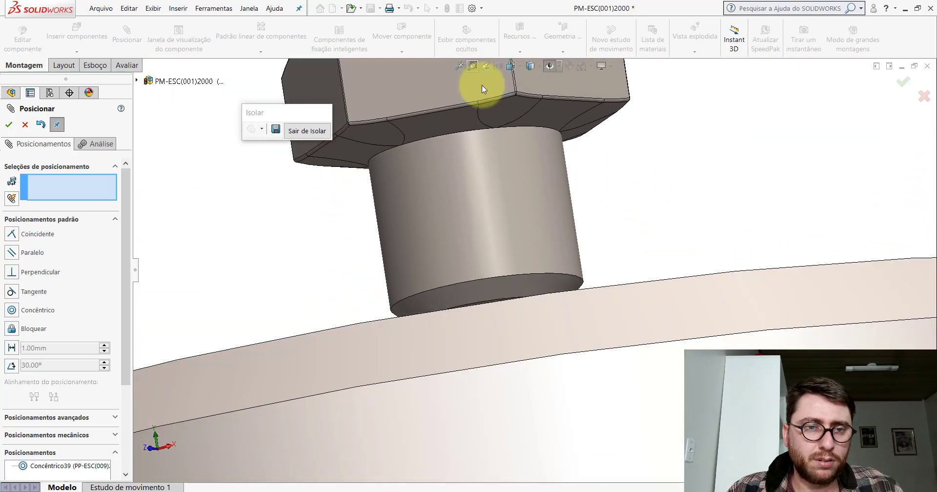
scroll(527, 195, up, 3)
scroll(538, 230, up, 2)
scroll(535, 244, up, 2)
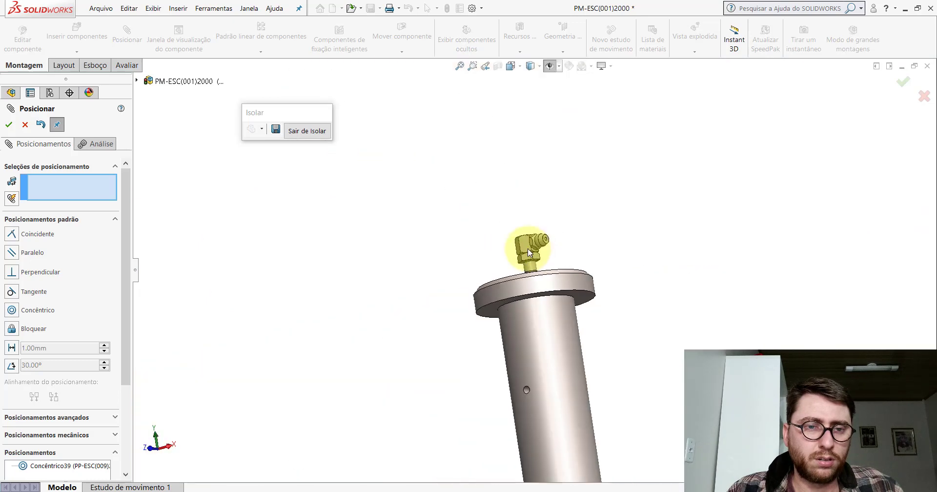
Step: Lift the nipple and mate its collar base coincident with the pin's top face
drag(527, 252, 505, 145)
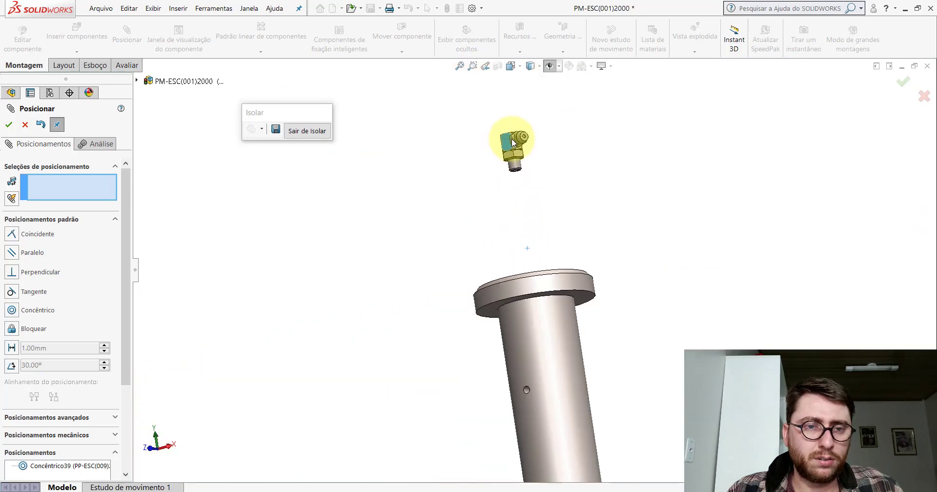
scroll(513, 147, down, 2)
scroll(493, 205, down, 2)
scroll(498, 186, down, 1)
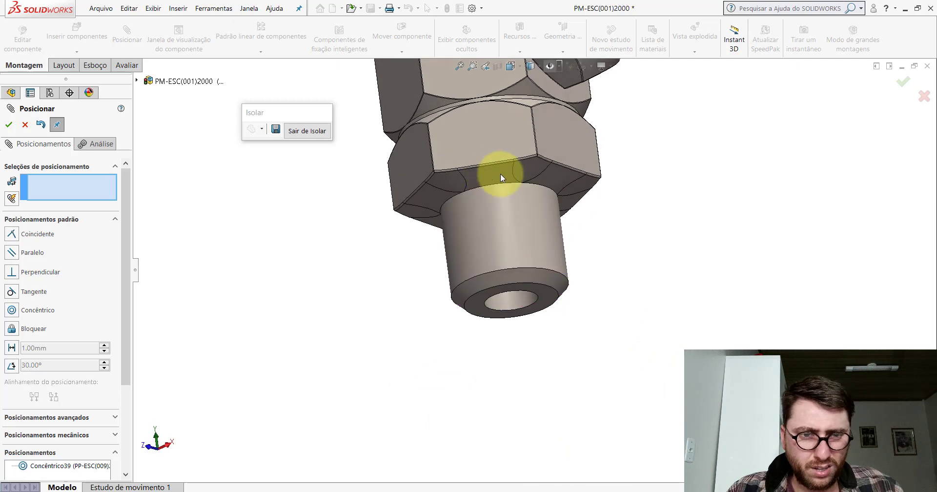
scroll(518, 190, down, 2)
click(534, 215)
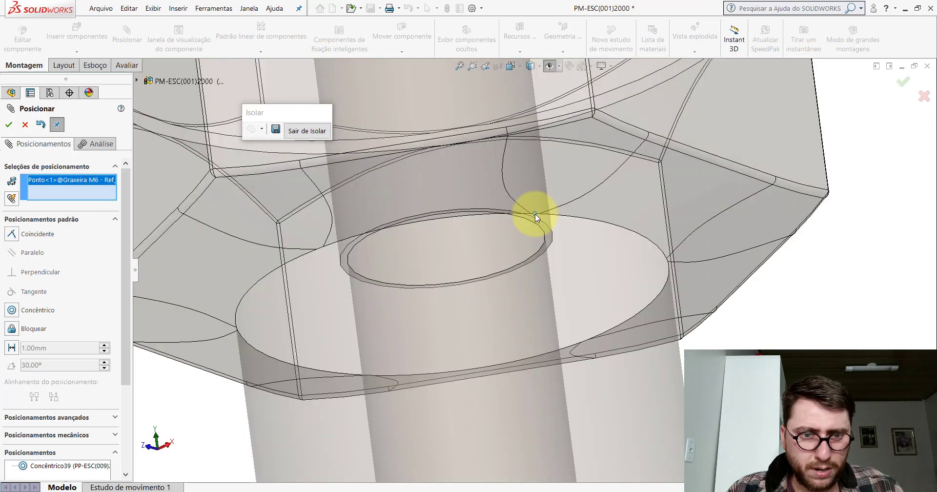
scroll(537, 220, up, 2)
scroll(547, 244, up, 3)
scroll(544, 272, up, 3)
scroll(561, 273, up, 2)
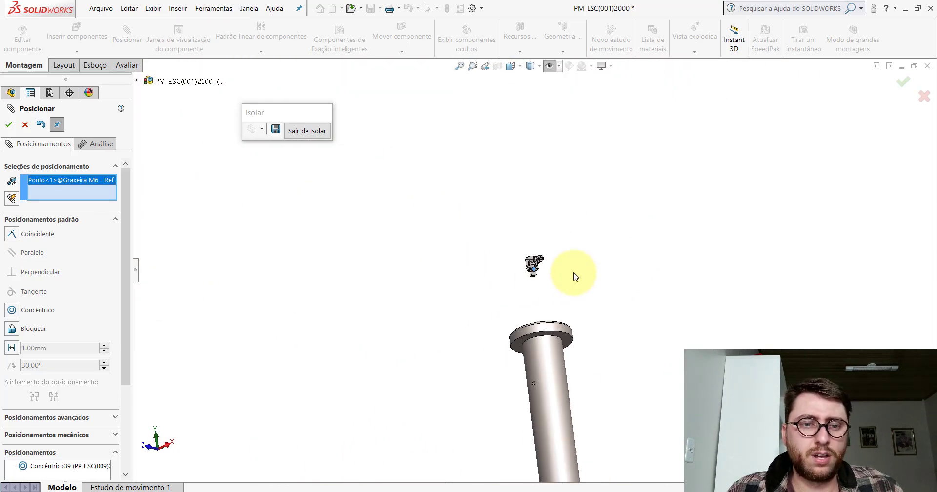
scroll(550, 352, down, 1)
scroll(550, 293, down, 3)
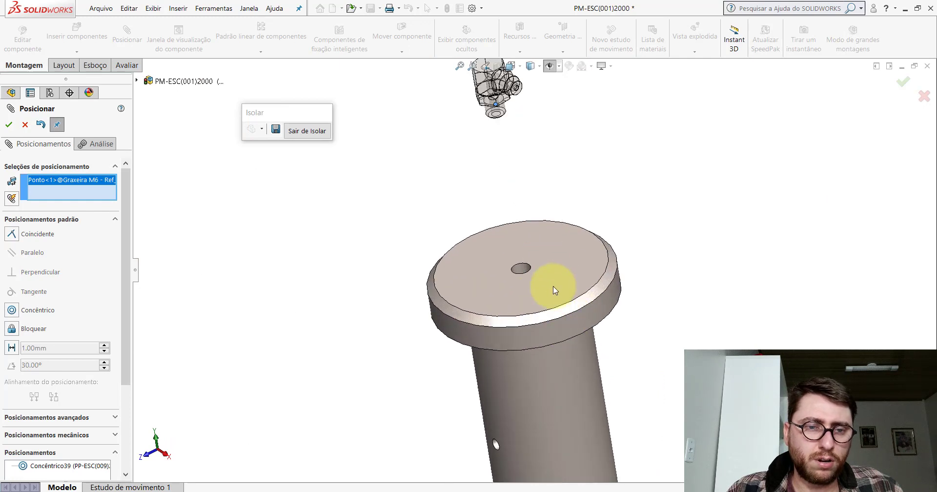
click(539, 254)
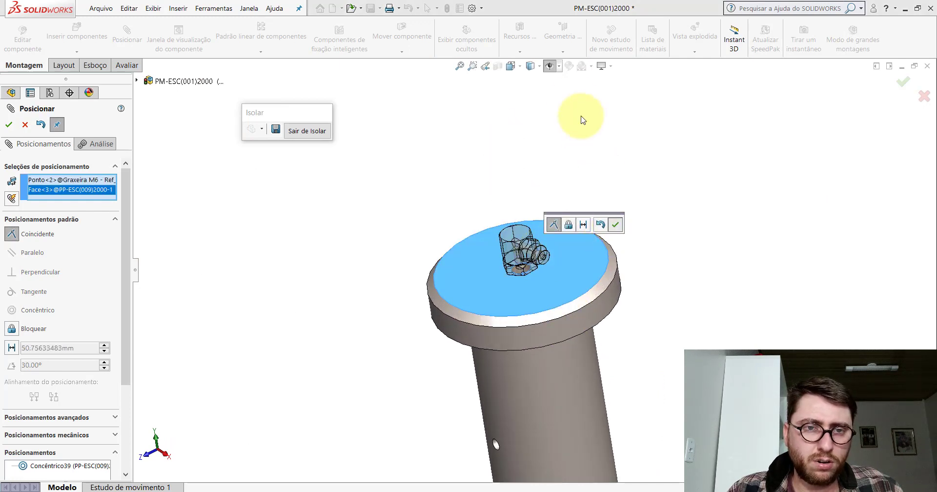
key(Return)
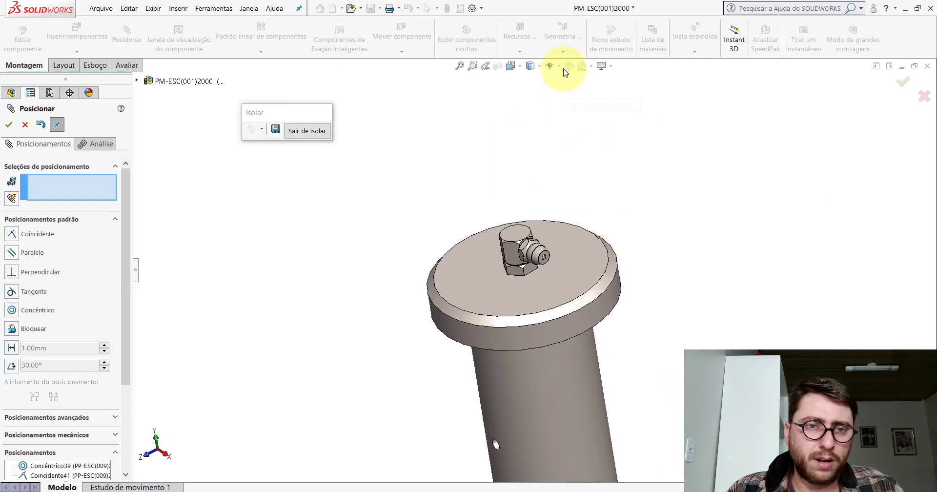
Step: Toggle the hide/show items options and close the Mate PropertyManager
click(559, 66)
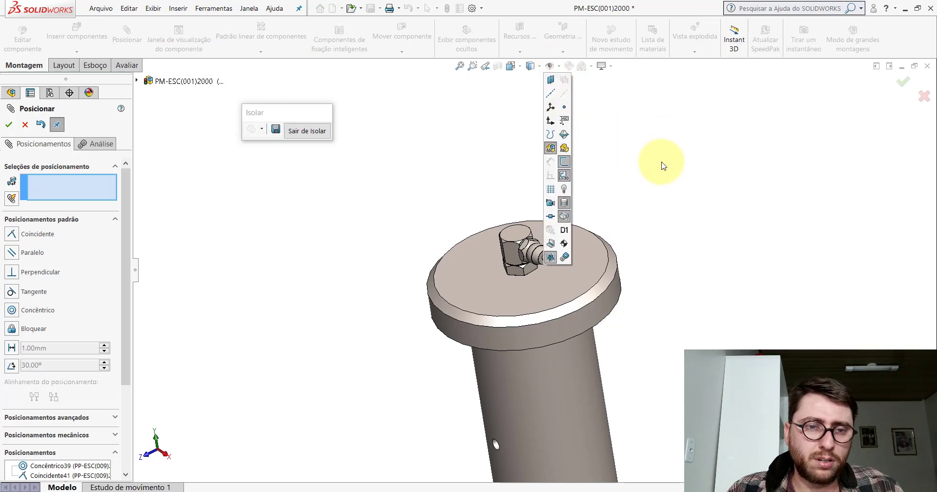
click(559, 66)
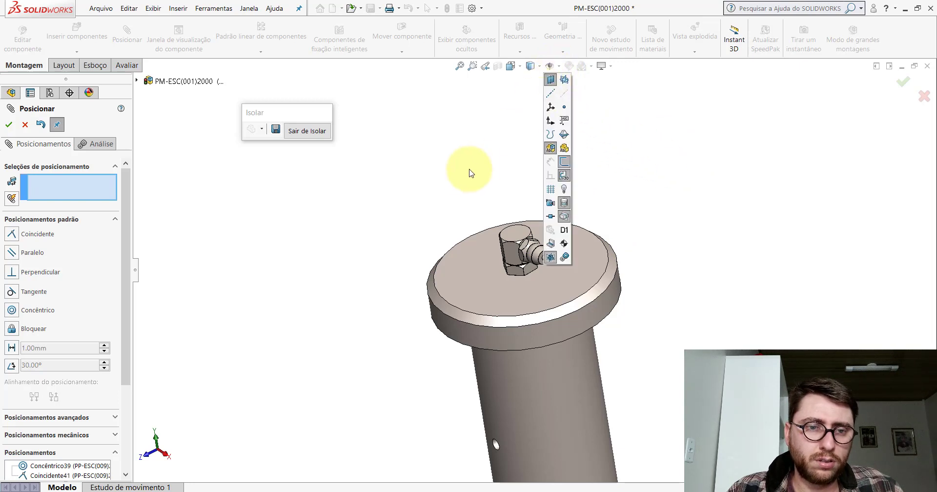
click(23, 125)
Step: Make the pivot pin's Direito plane visible and return to the isolated assembly
scroll(572, 278, up, 3)
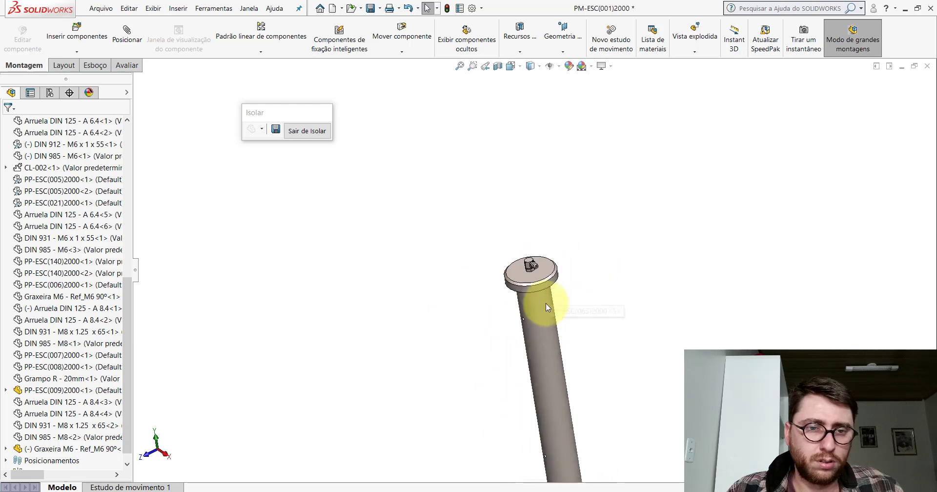
scroll(535, 300, up, 2)
scroll(546, 264, down, 5)
click(538, 238)
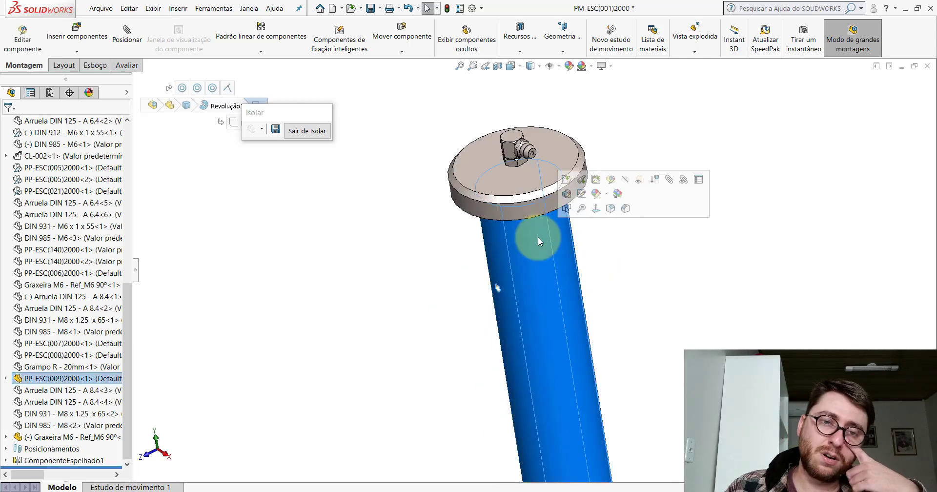
scroll(588, 214, down, 1)
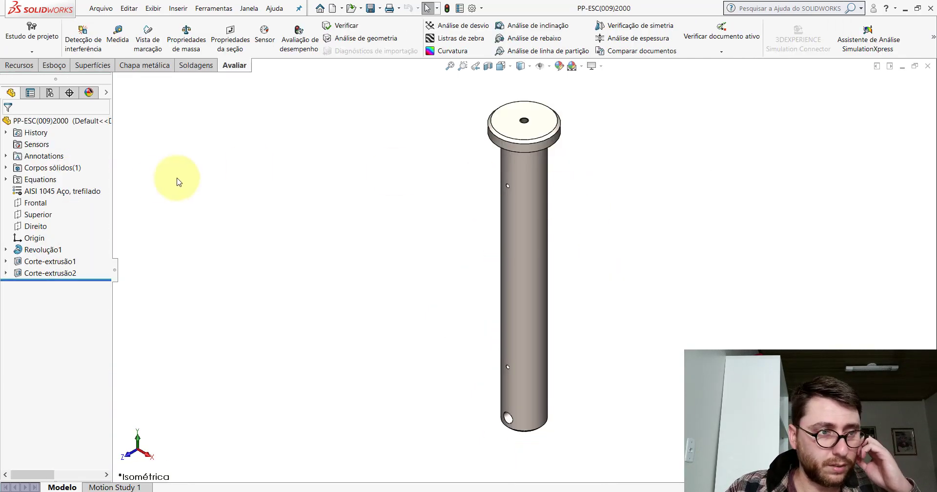
click(47, 225)
click(61, 212)
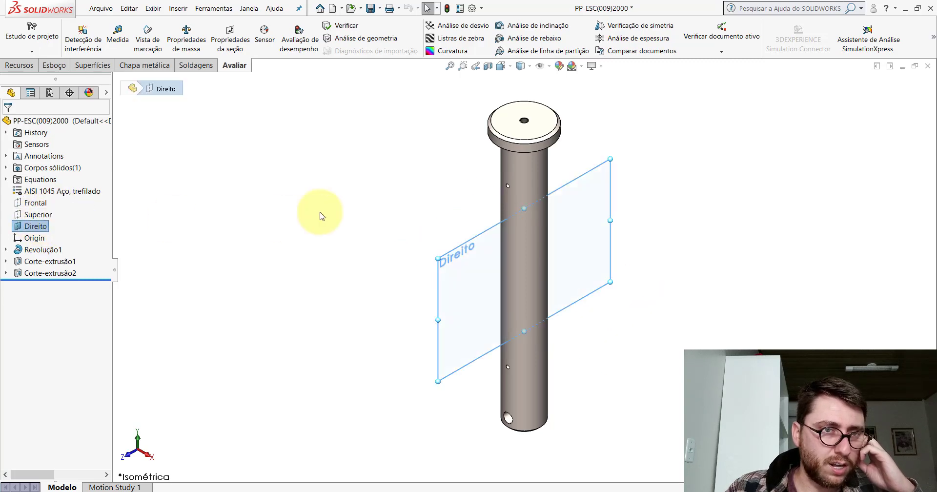
click(314, 209)
click(928, 66)
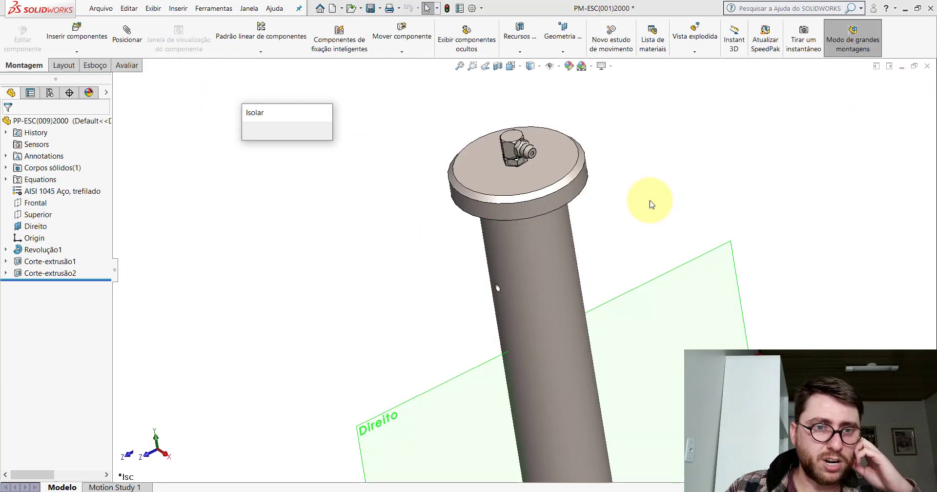
Step: Open the grease nipple part, show its Plano frontal, and close it back to the assembly
scroll(498, 151, up, 3)
click(493, 161)
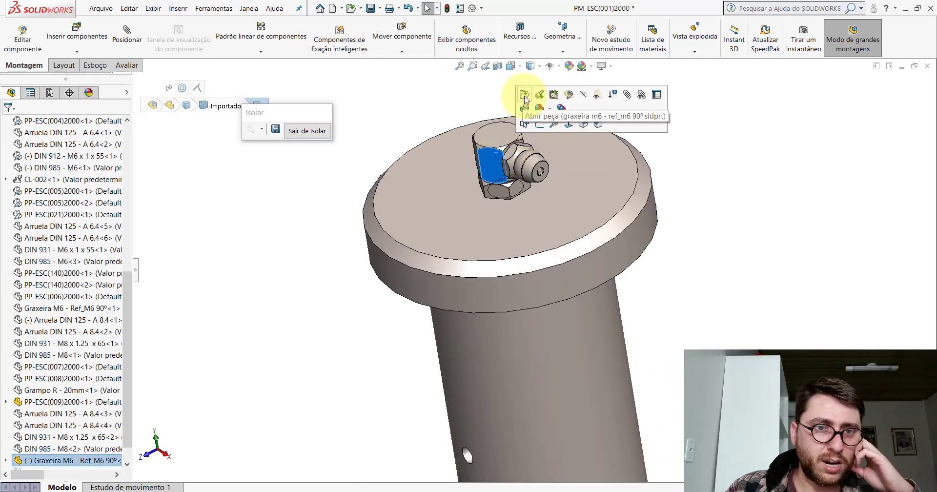
click(524, 94)
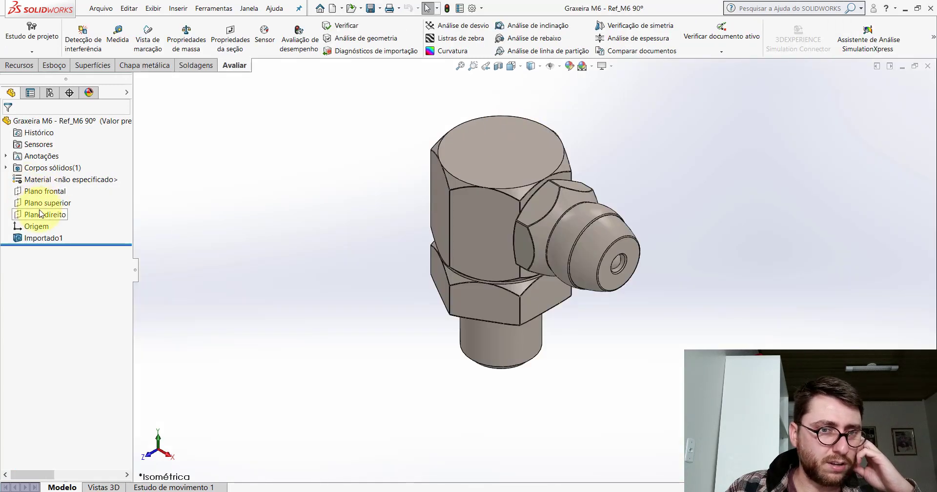
scroll(423, 273, up, 5)
click(42, 191)
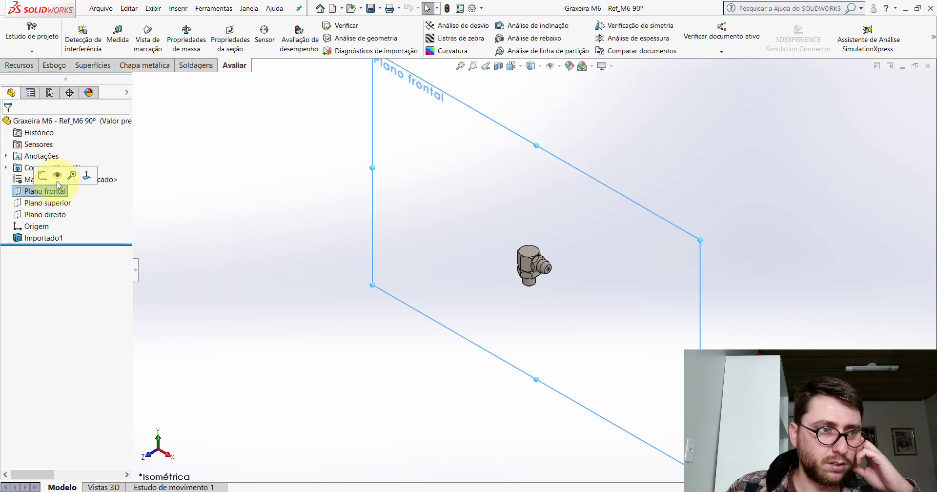
click(57, 175)
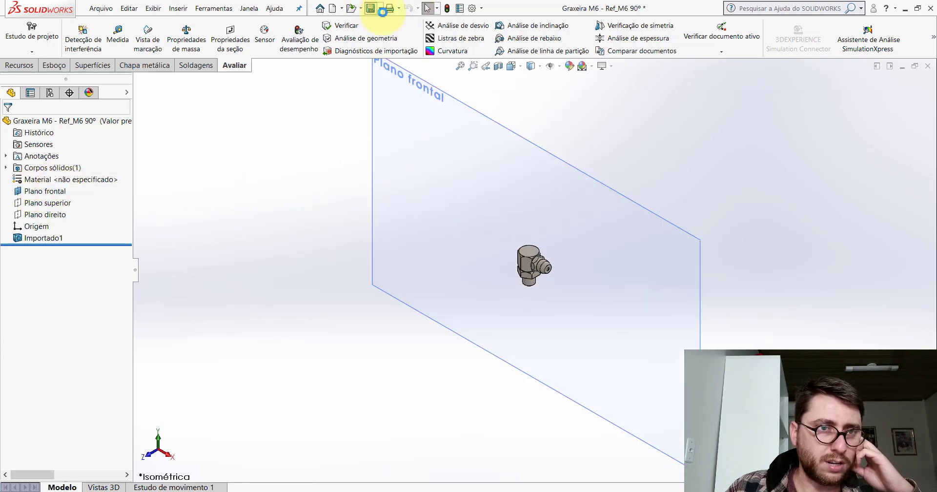
click(928, 65)
Step: Mate the fitting's Plano frontal perpendicular to the pin's Direito plane
scroll(602, 254, up, 5)
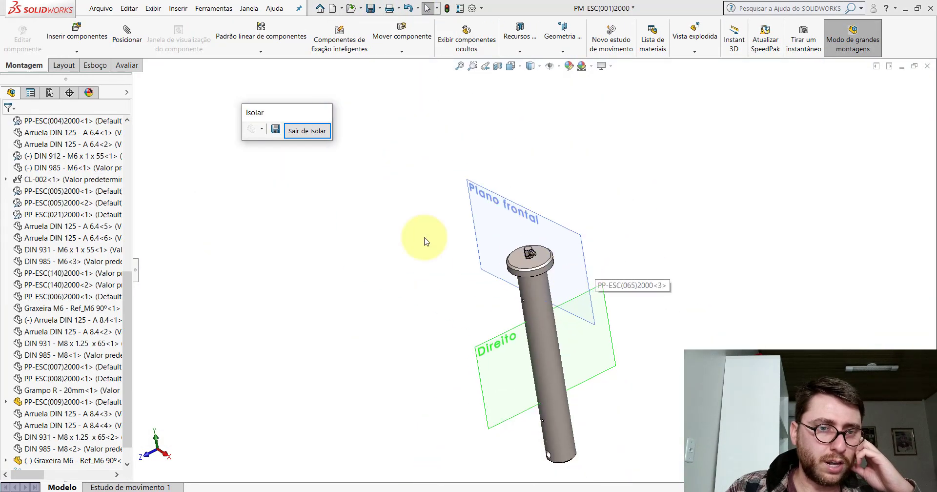
scroll(594, 287, down, 3)
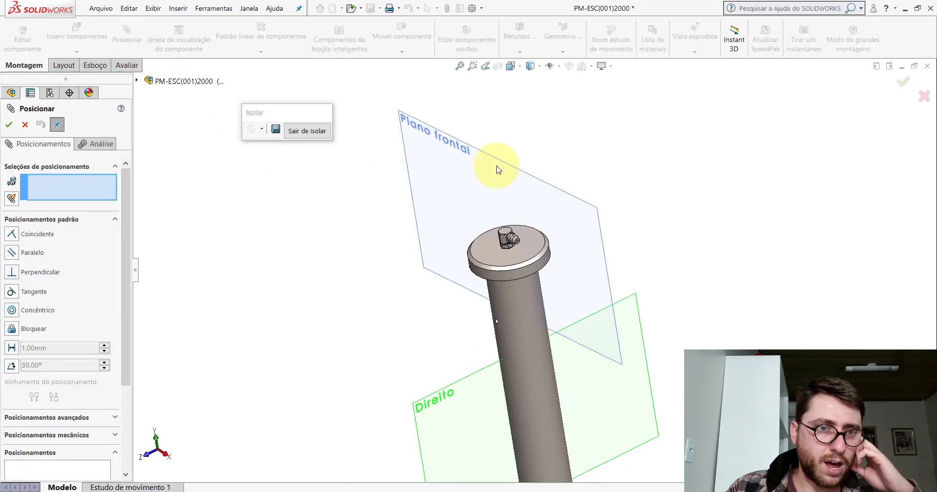
click(481, 154)
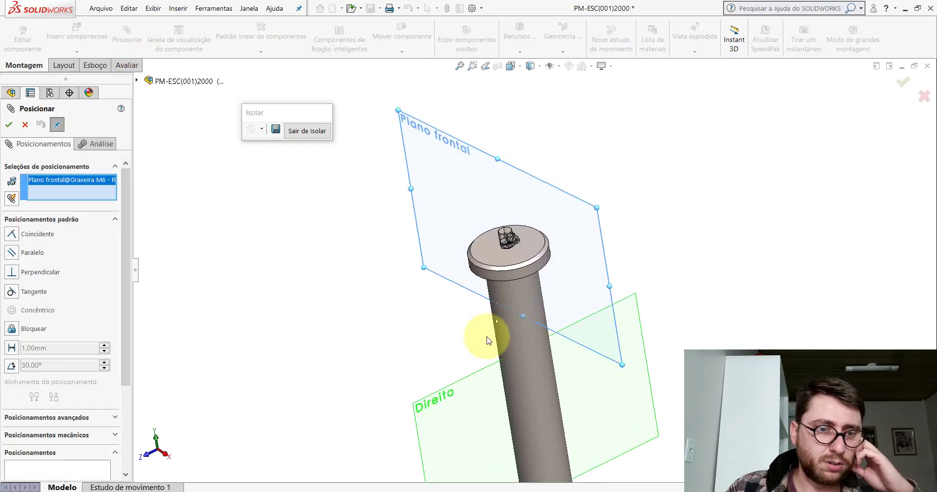
click(466, 382)
click(362, 397)
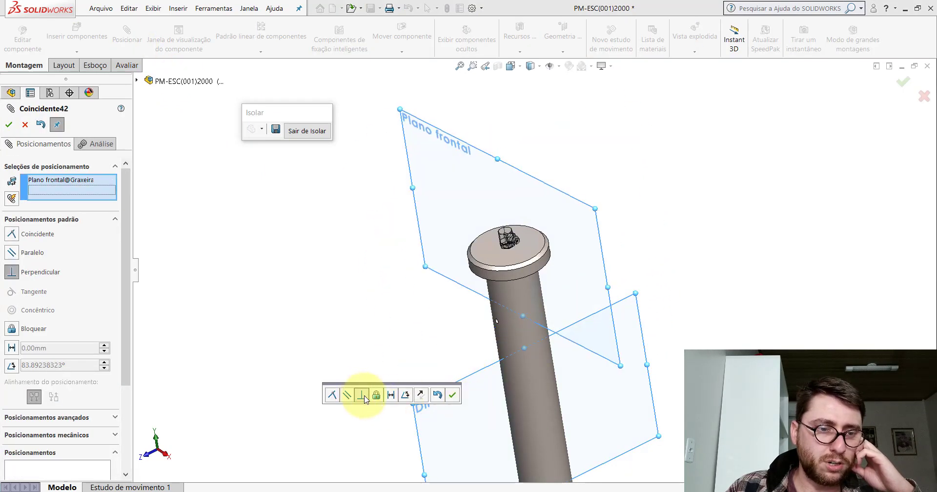
click(453, 395)
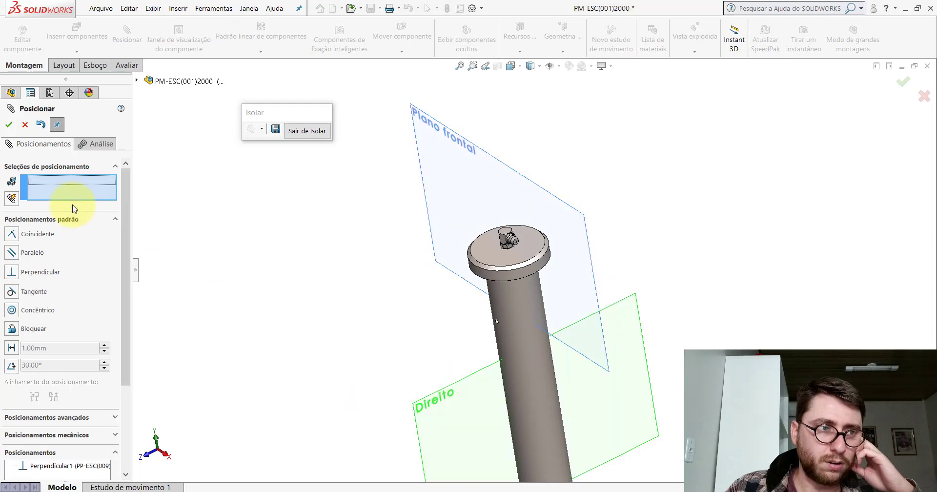
click(26, 124)
Step: Hide the reference planes and exit isolation to show the full trailer
click(551, 67)
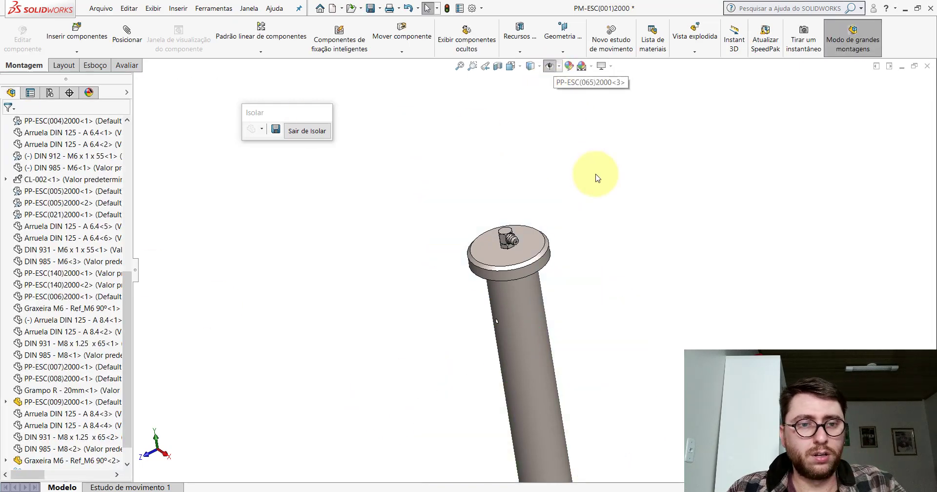
click(307, 131)
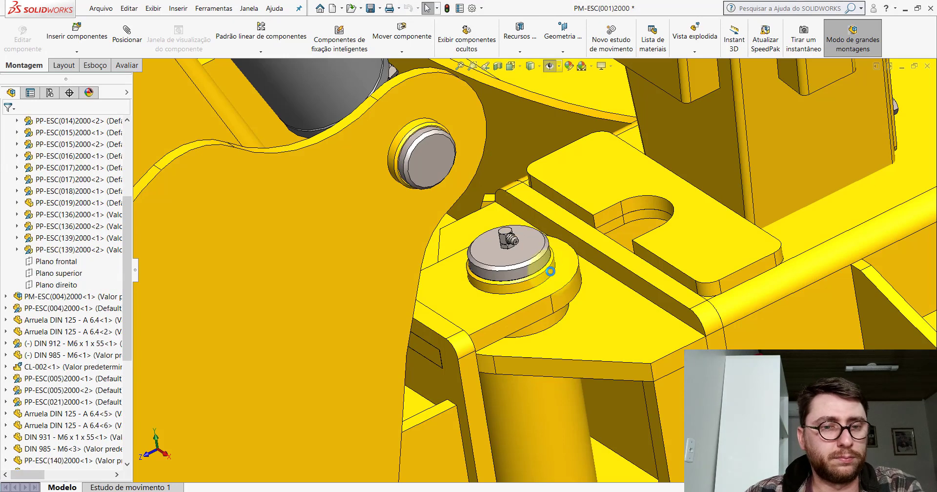
scroll(542, 273, up, 3)
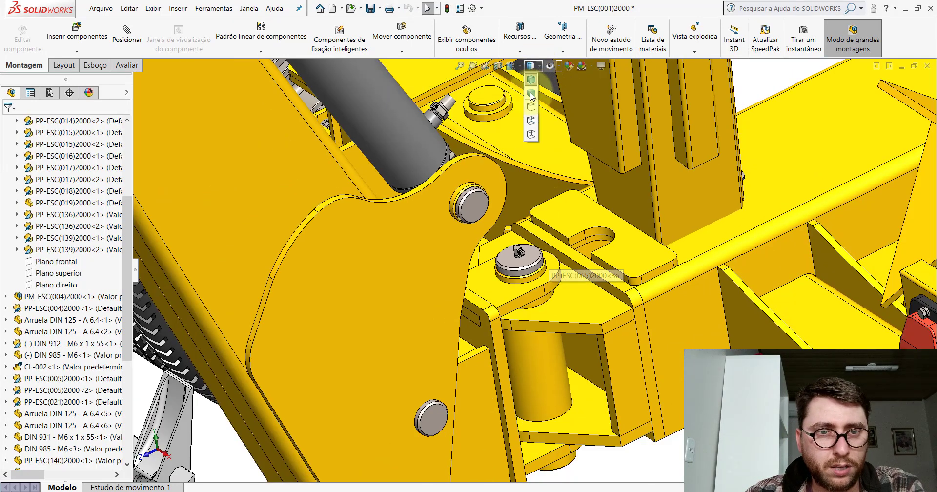
Step: Zoom out with Z, turn on plane display, zoom back in, and select the pivot pin under the fitting
key(z)
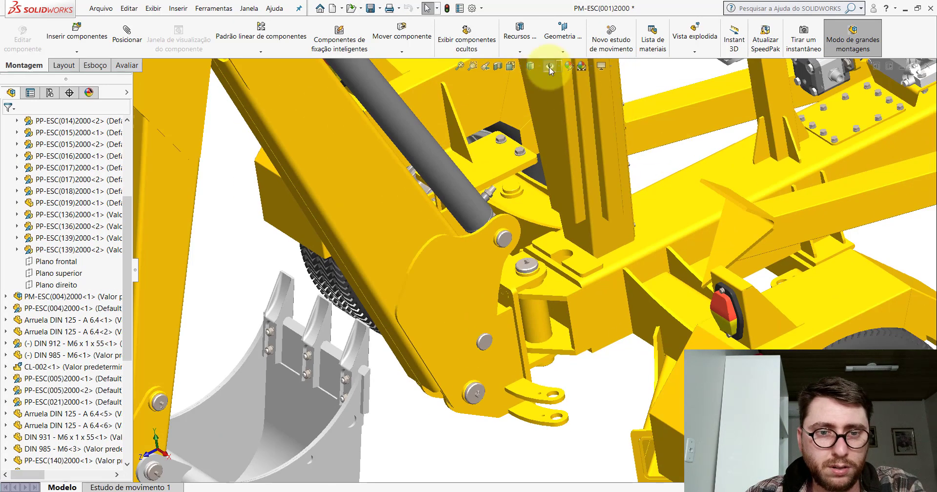
click(550, 66)
scroll(547, 230, down, 5)
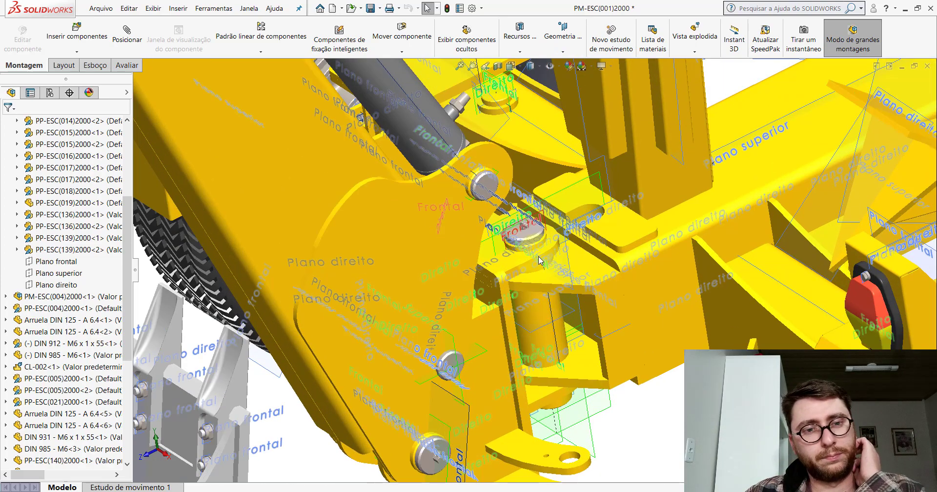
scroll(547, 231, down, 2)
scroll(523, 226, down, 2)
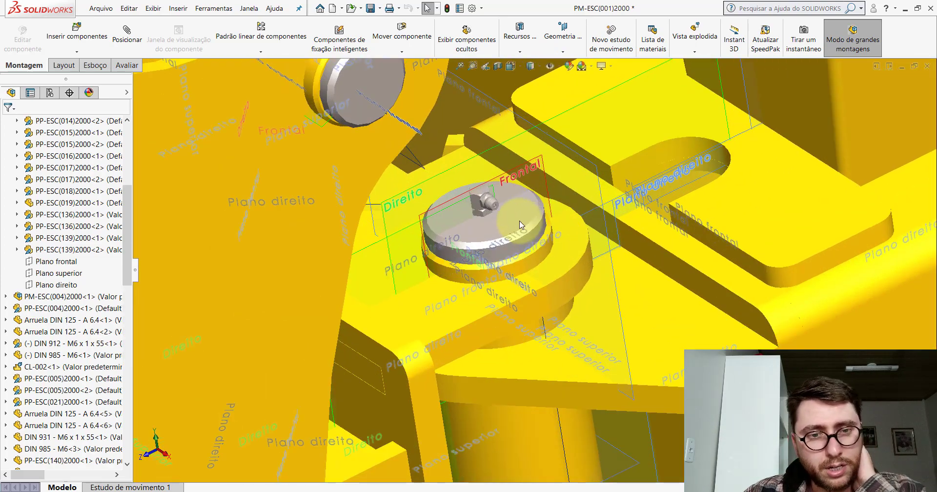
click(498, 231)
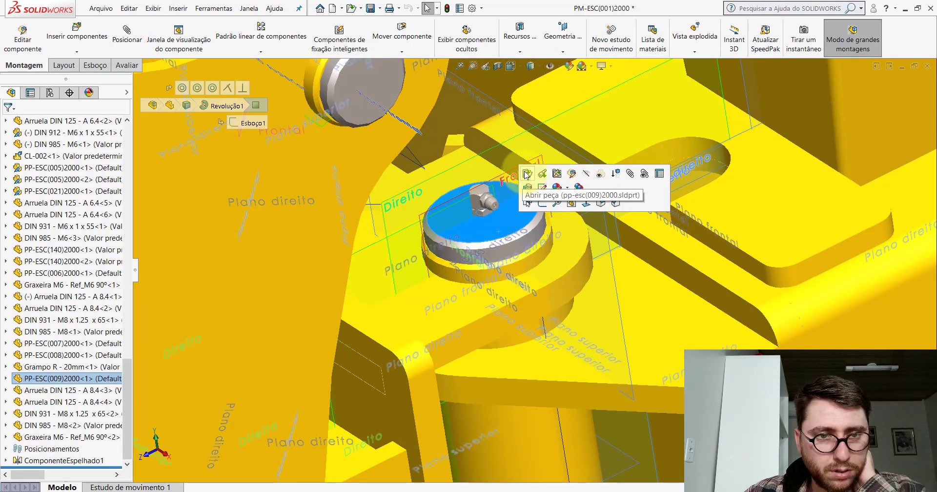
Step: Open pin PP-ESC(009)2000, stretch its Direito plane past both pin ends, then save and close it
click(527, 174)
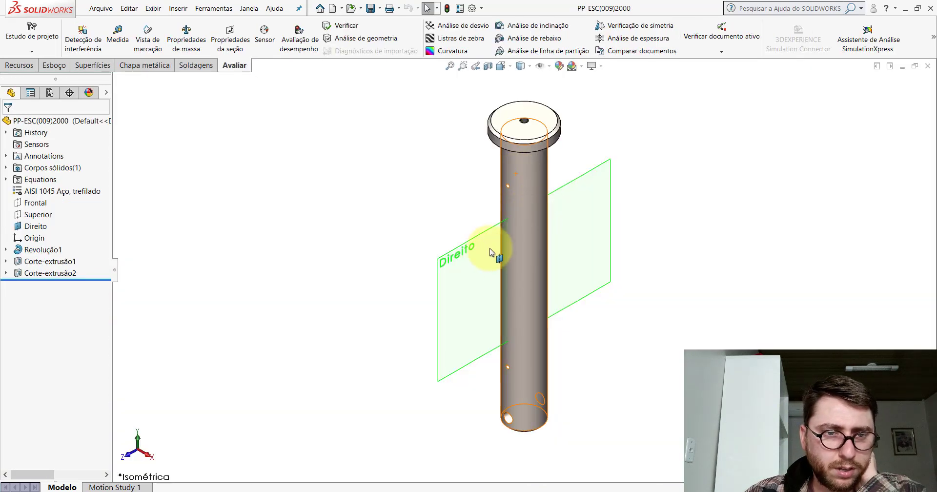
click(491, 251)
scroll(526, 217, up, 5)
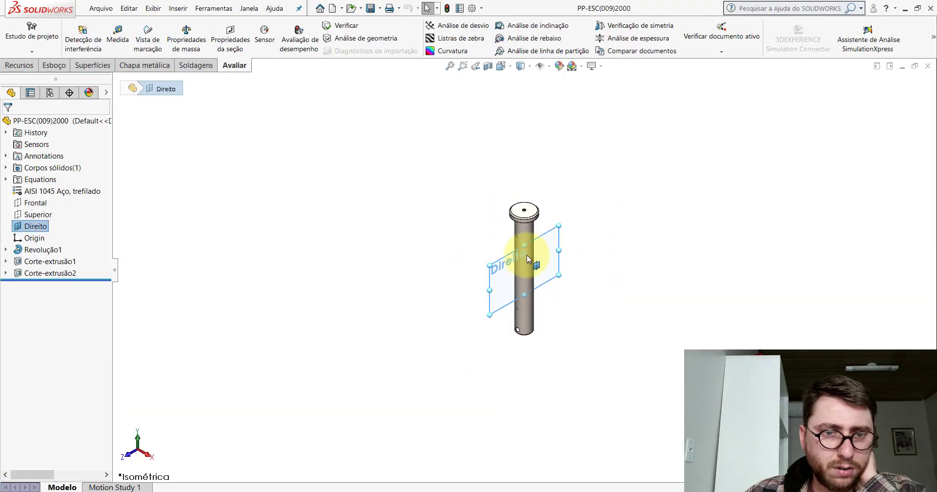
mouse_move(526, 245)
mouse_down()
mouse_move(523, 209)
mouse_move(517, 227)
mouse_up()
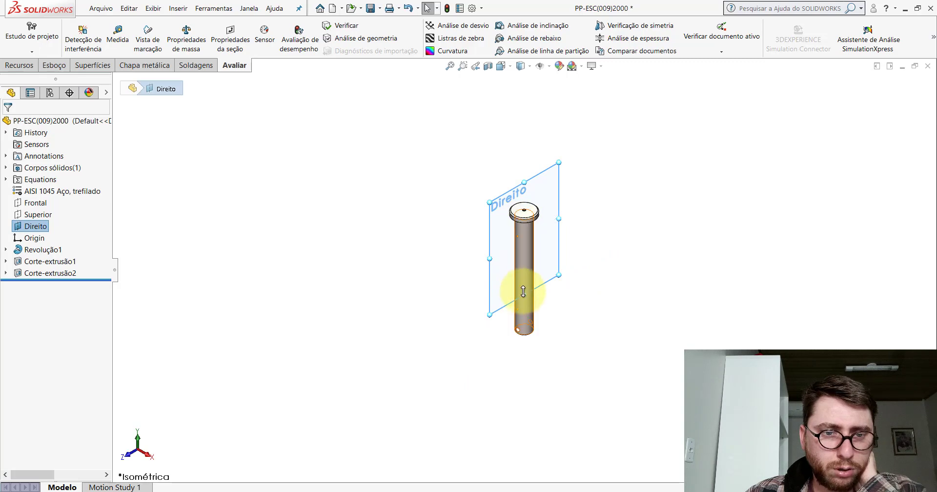
drag(523, 292, 524, 350)
click(446, 280)
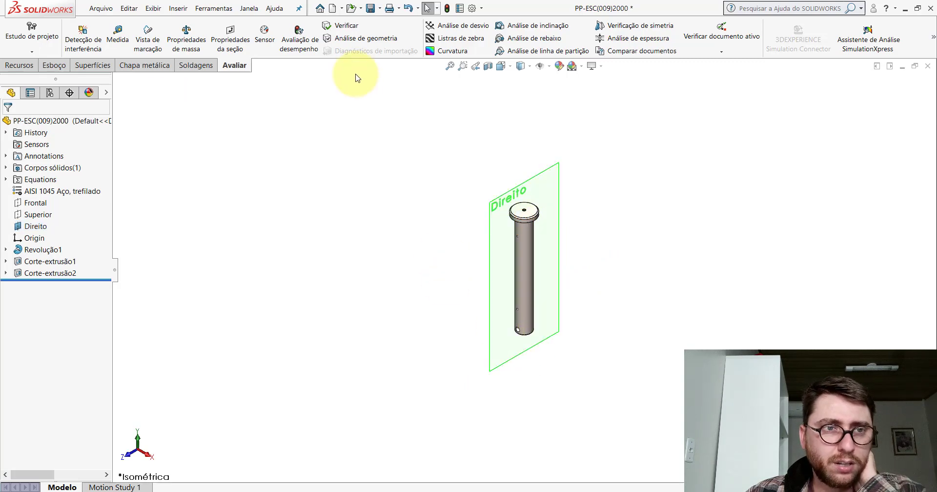
click(371, 8)
click(928, 67)
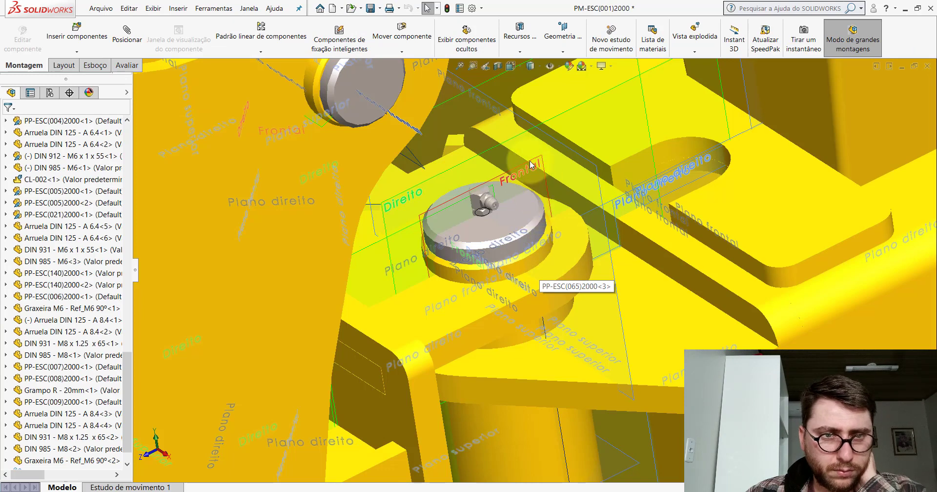
Step: Orbit around the pin cap, selecting the neighbouring components and the plate beneath it
click(463, 168)
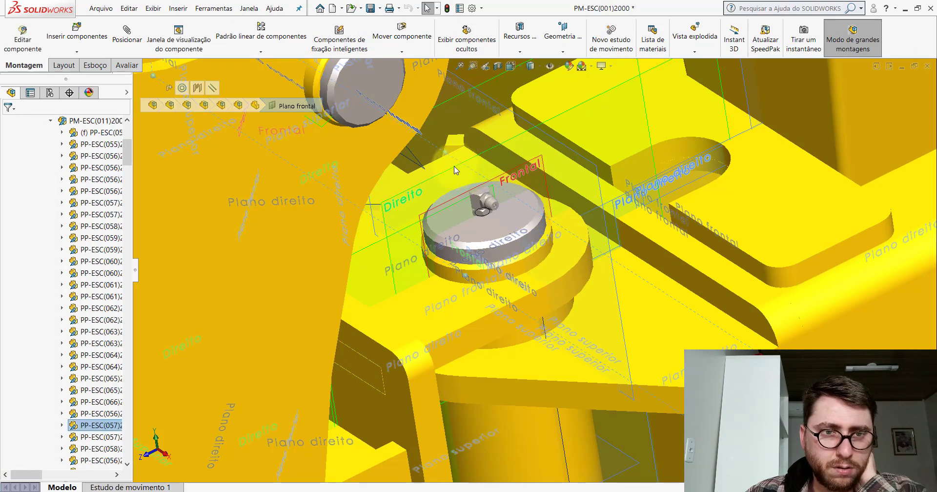
click(518, 240)
middle_drag(517, 240, 605, 114)
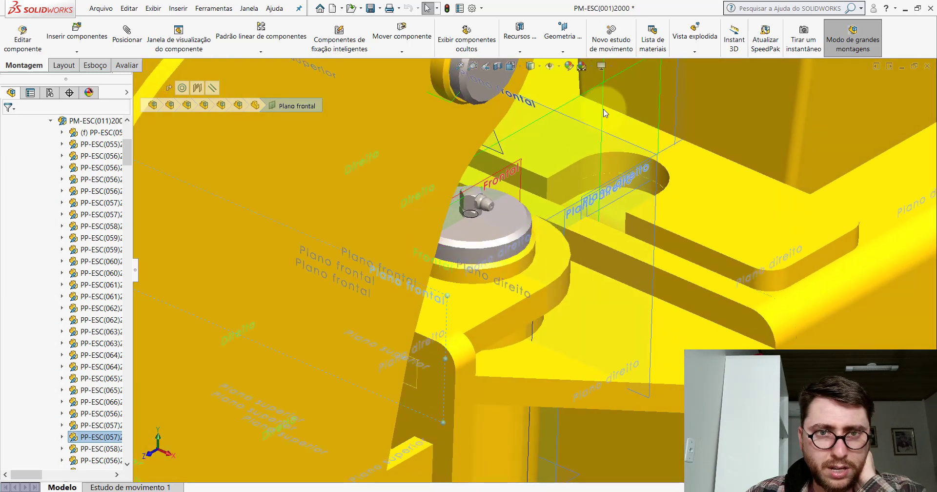
click(622, 71)
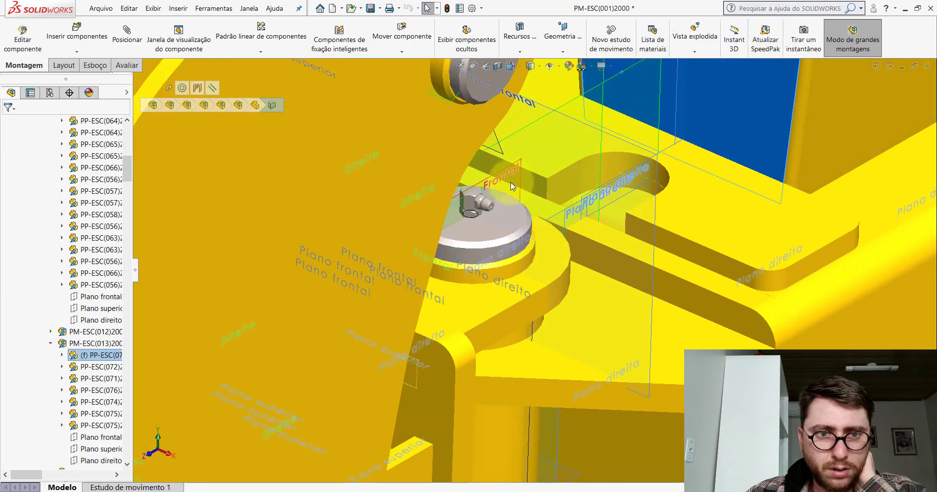
mouse_move(493, 200)
middle_down()
mouse_move(468, 226)
mouse_move(522, 183)
middle_up()
scroll(522, 183, down, 3)
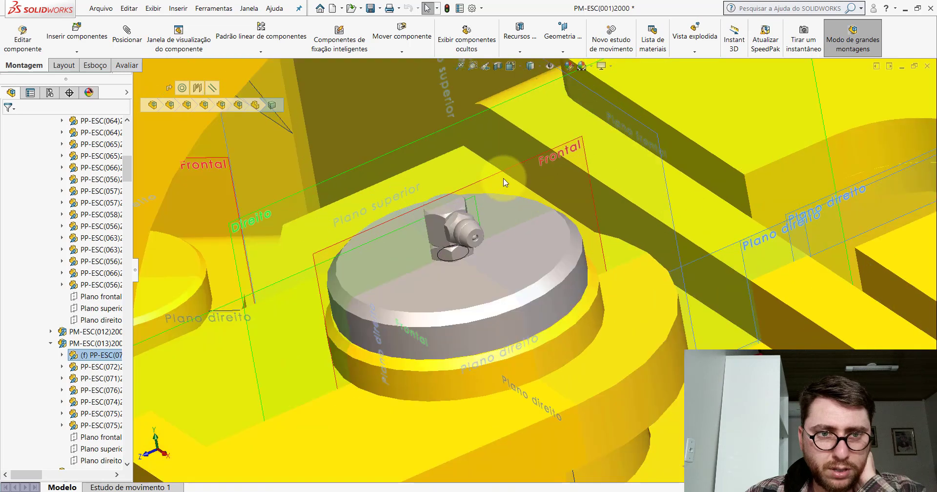
click(495, 178)
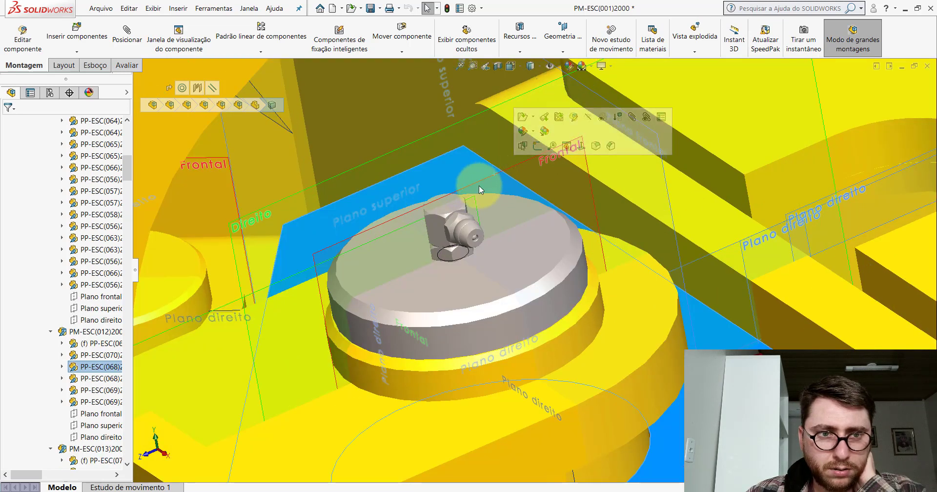
click(444, 197)
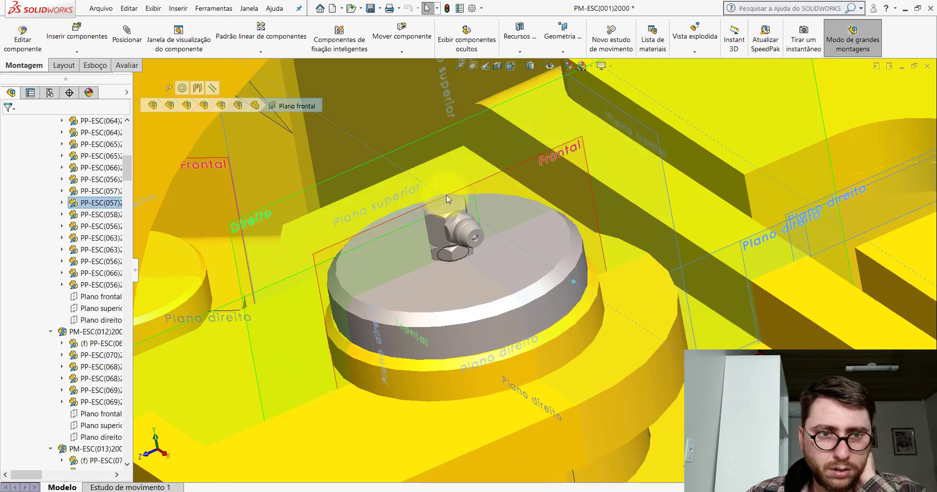
click(442, 200)
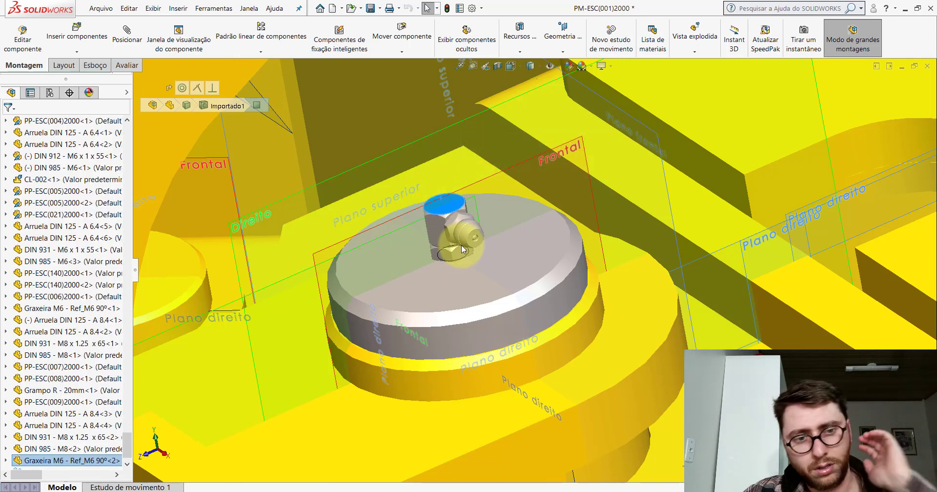
Step: Orbit and zoom around the grease fitting, picking faces of the yellow bracket and fitting area
middle_drag(460, 246, 334, 252)
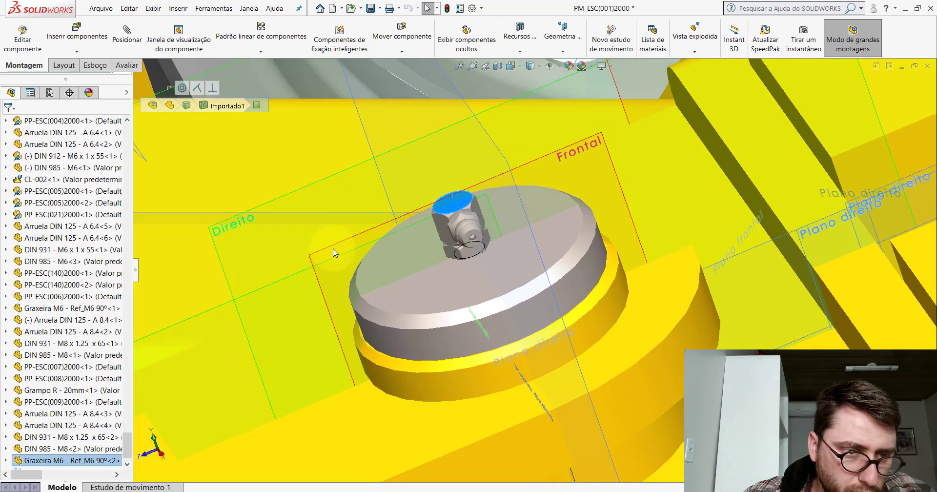
click(332, 252)
middle_drag(368, 287, 426, 247)
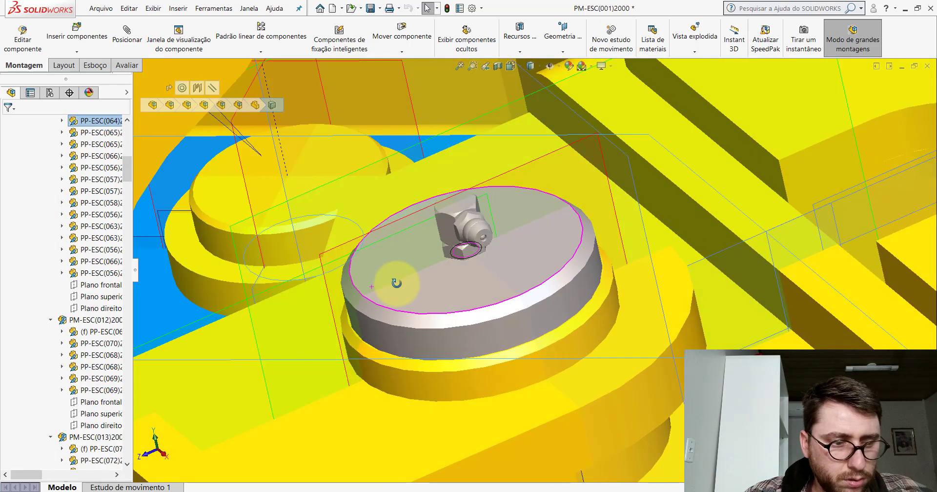
scroll(536, 229, down, 5)
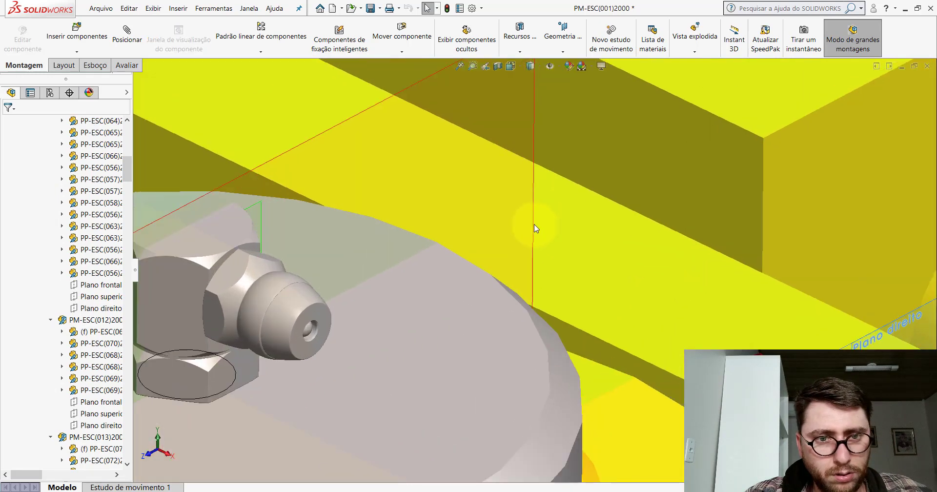
click(536, 228)
scroll(536, 293, up, 5)
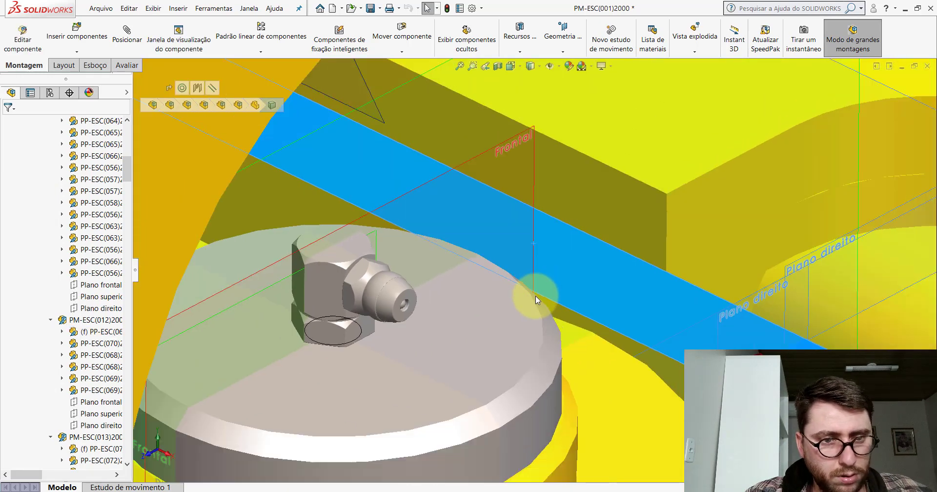
scroll(531, 316, up, 3)
scroll(527, 332, up, 3)
scroll(526, 332, up, 3)
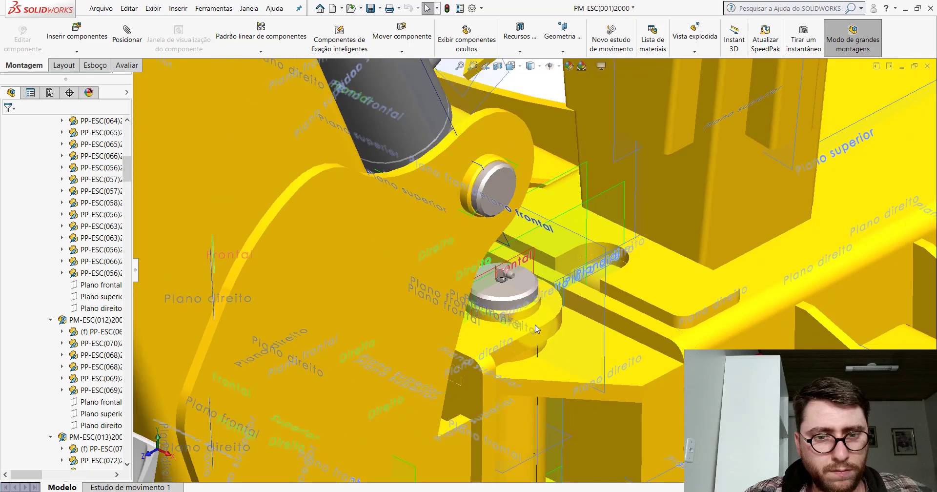
scroll(569, 344, up, 3)
scroll(569, 339, down, 3)
scroll(619, 250, down, 3)
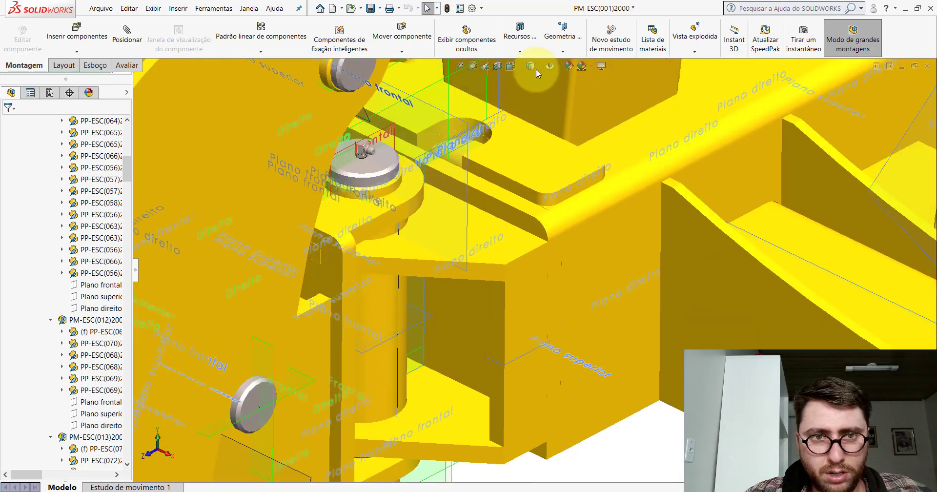
Step: Hide the reference planes and start a section view on a PM-ESC(002)2000 frame face
click(550, 70)
scroll(601, 251, up, 3)
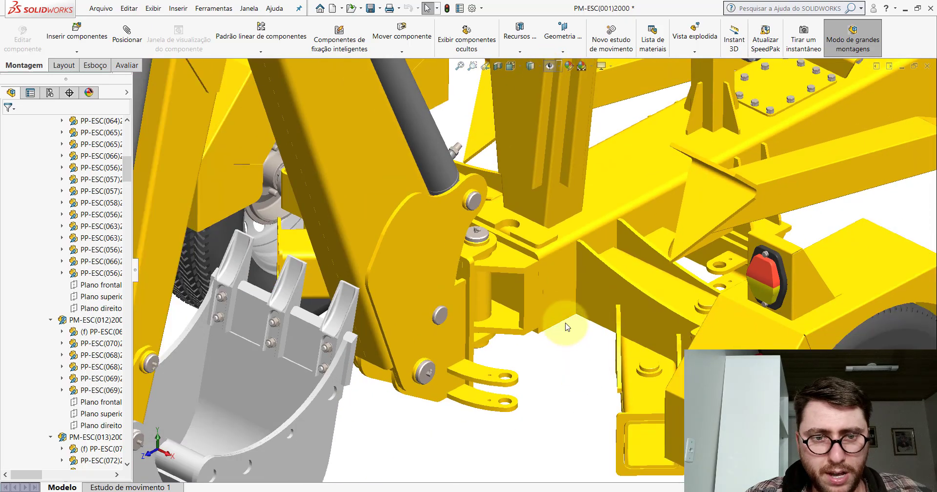
scroll(546, 216, down, 3)
click(540, 197)
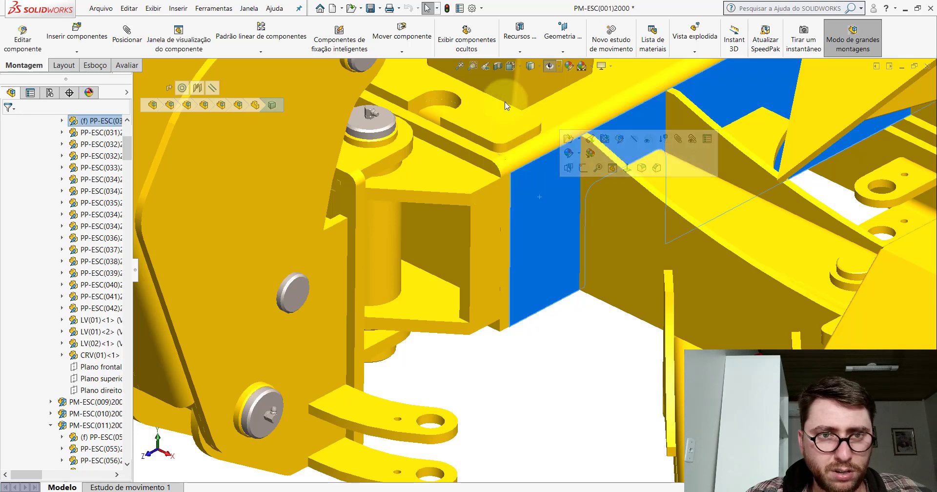
click(498, 66)
Step: Offset the section plane to -108.00mm through the pin, apply the cut, and orbit the result
scroll(586, 210, up, 3)
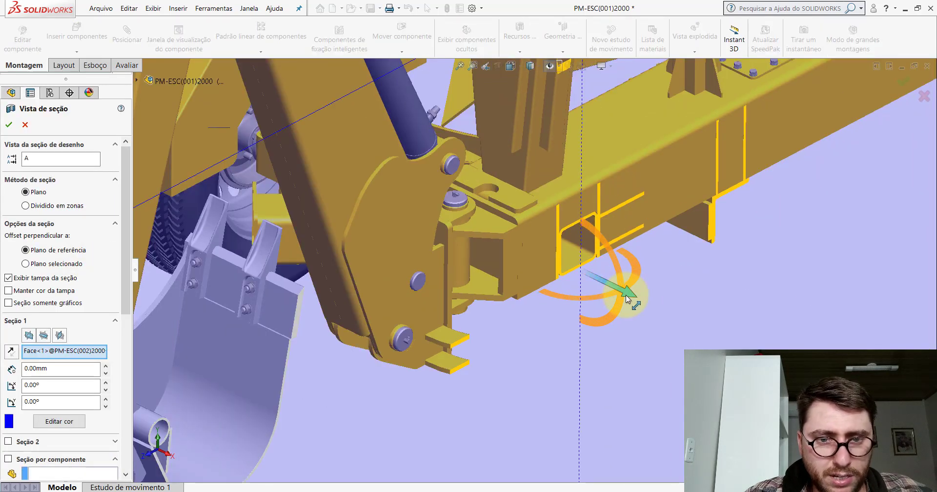
drag(623, 276, 576, 292)
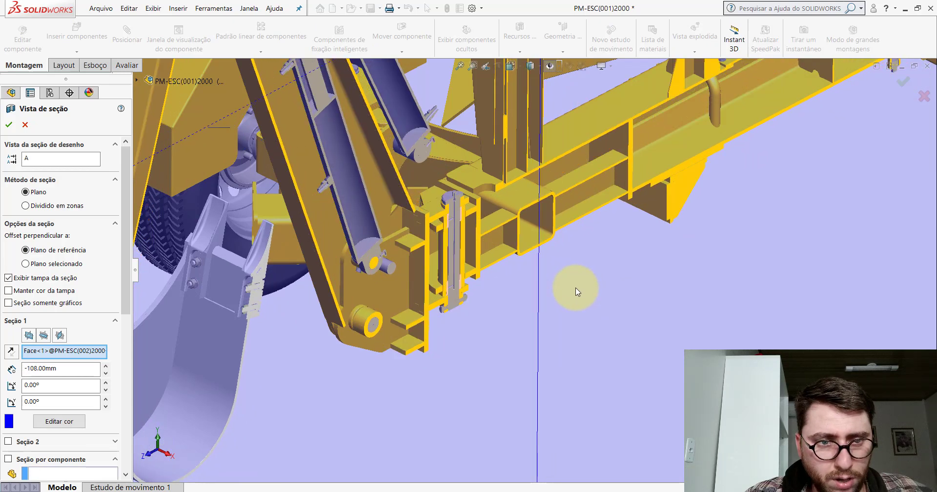
scroll(467, 233, down, 2)
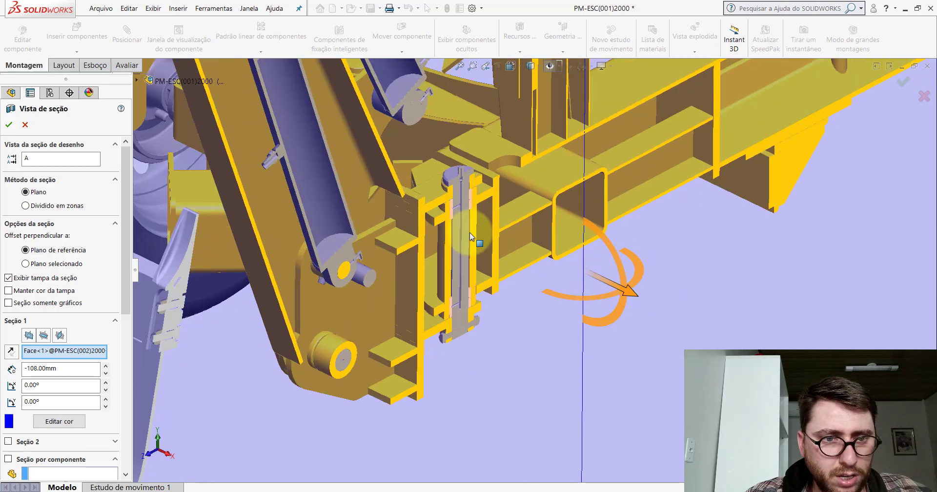
scroll(488, 226, down, 2)
scroll(488, 215, down, 2)
scroll(454, 195, down, 3)
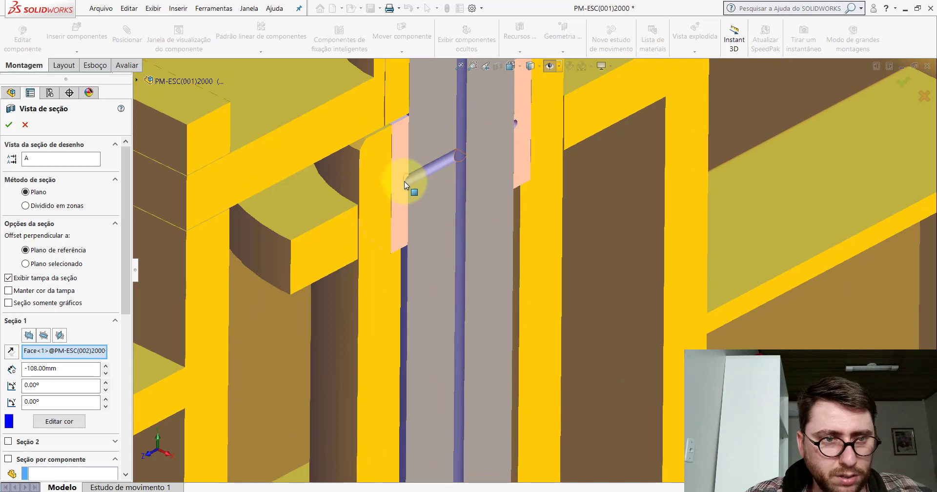
click(10, 125)
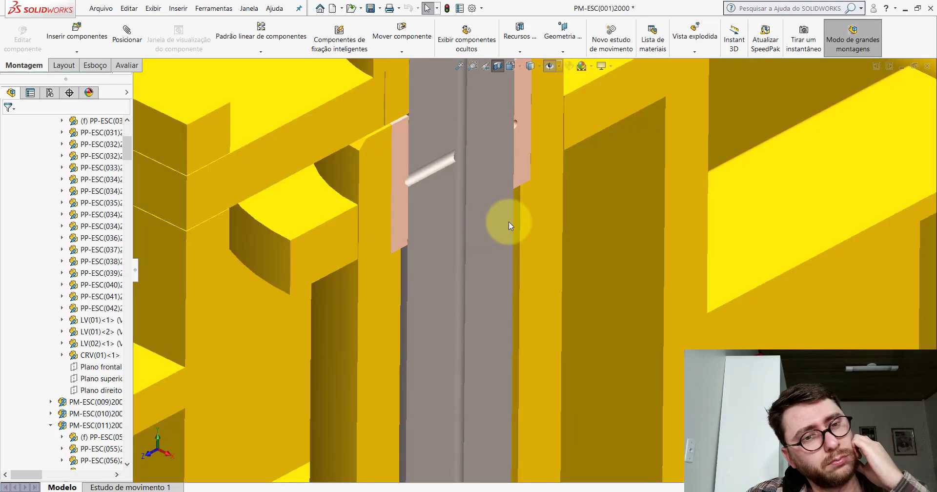
middle_drag(509, 223, 387, 215)
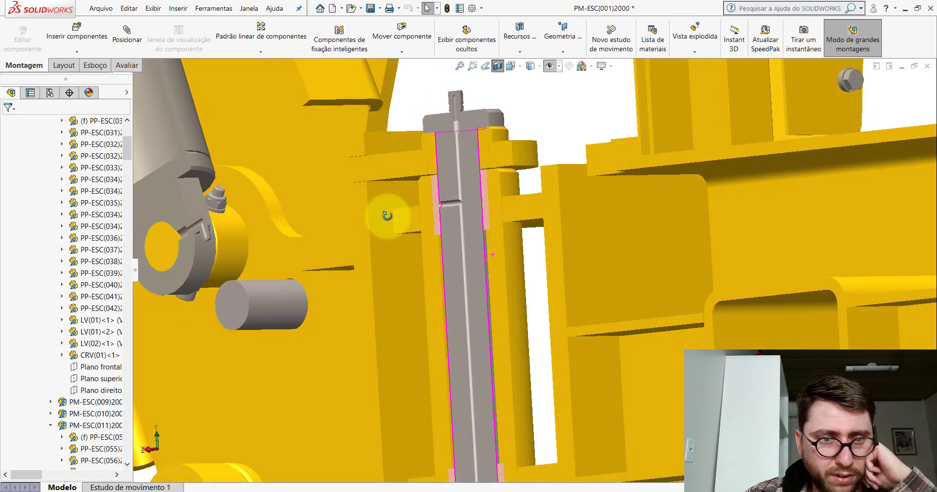
Step: Orbit and zoom around the sectioned pivot pin and its lower end, selecting one cut half
scroll(454, 219, down, 3)
scroll(511, 348, up, 5)
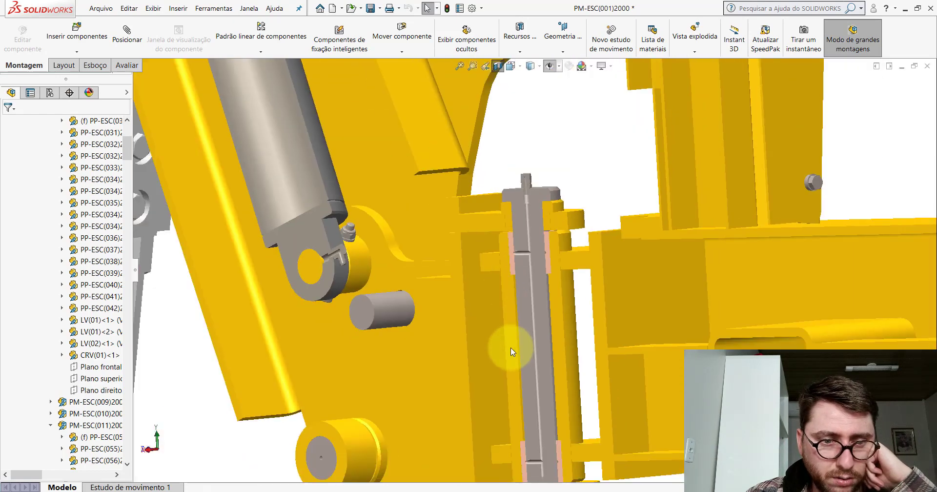
scroll(557, 327, up, 2)
scroll(534, 303, down, 5)
scroll(489, 287, up, 3)
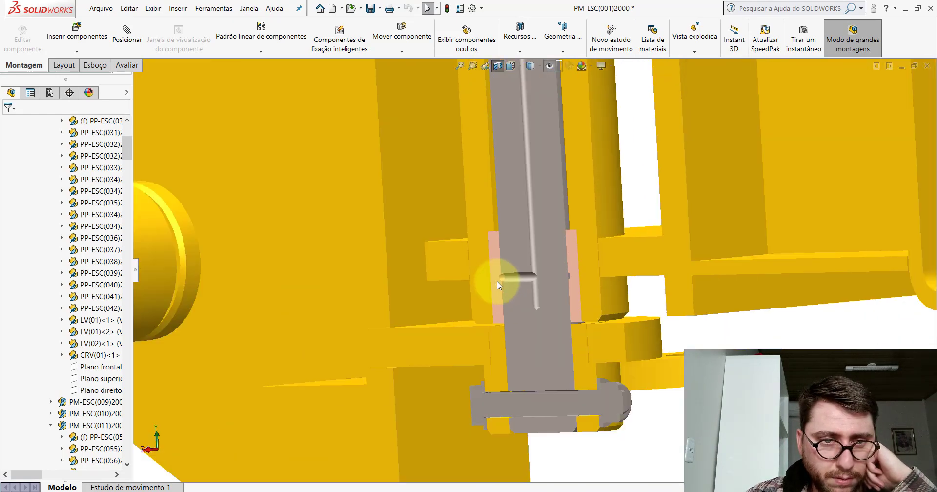
scroll(529, 216, up, 2)
scroll(564, 225, down, 1)
scroll(541, 292, up, 2)
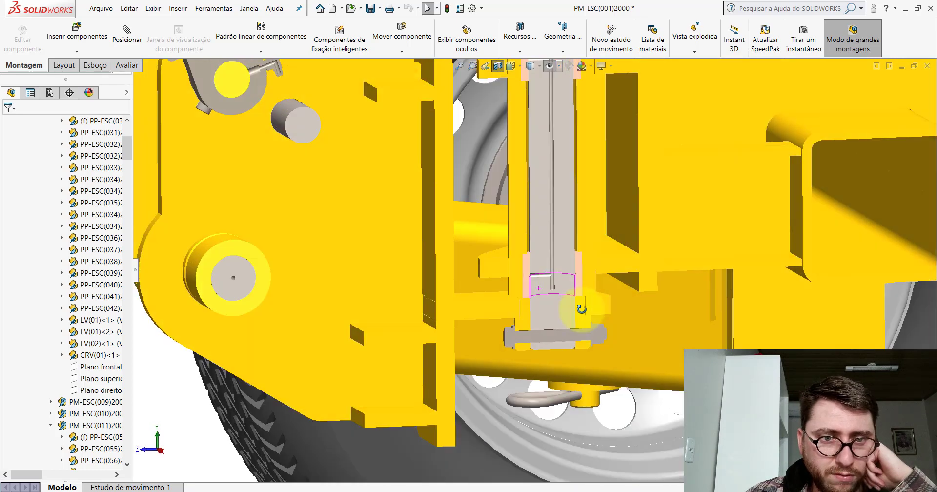
middle_drag(546, 293, 569, 284)
scroll(569, 284, down, 3)
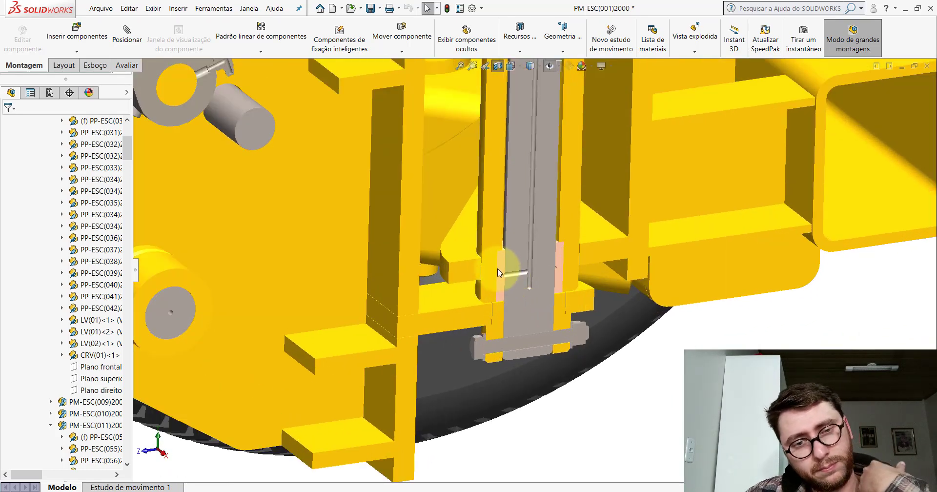
scroll(541, 252, up, 3)
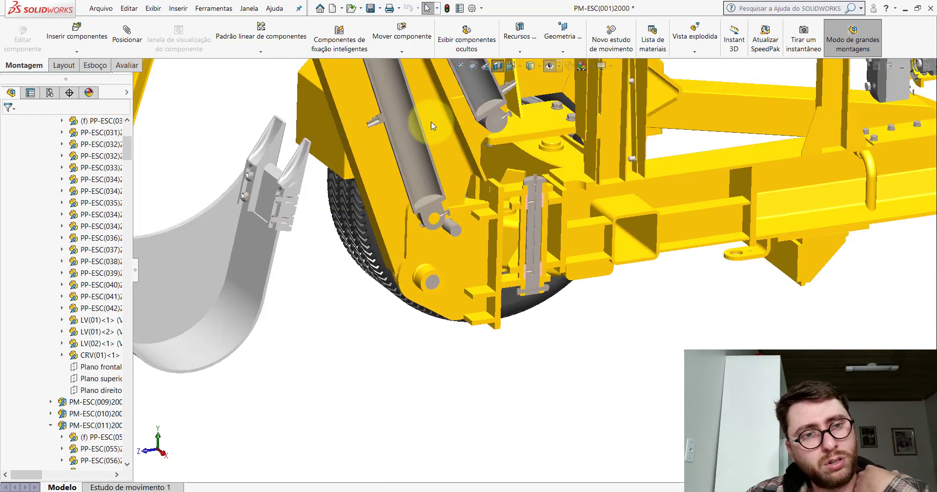
scroll(498, 201, down, 3)
scroll(498, 201, down, 1)
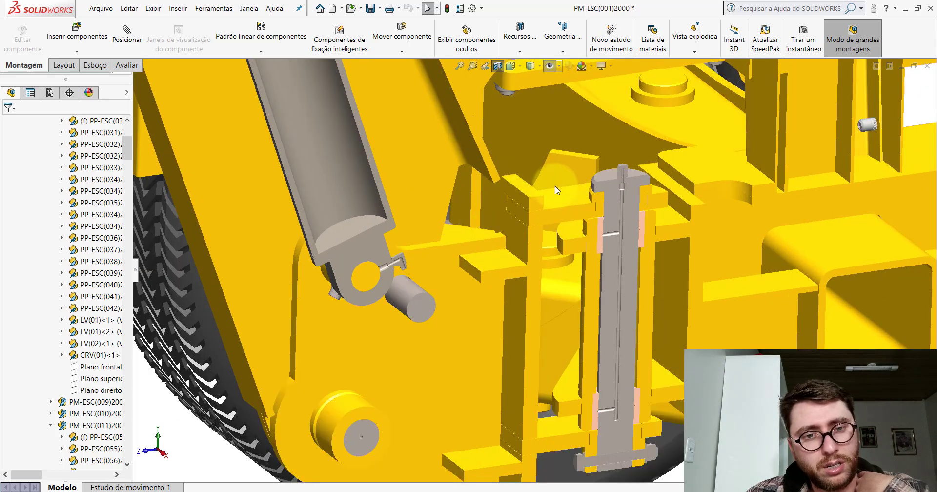
scroll(619, 227, down, 5)
click(610, 231)
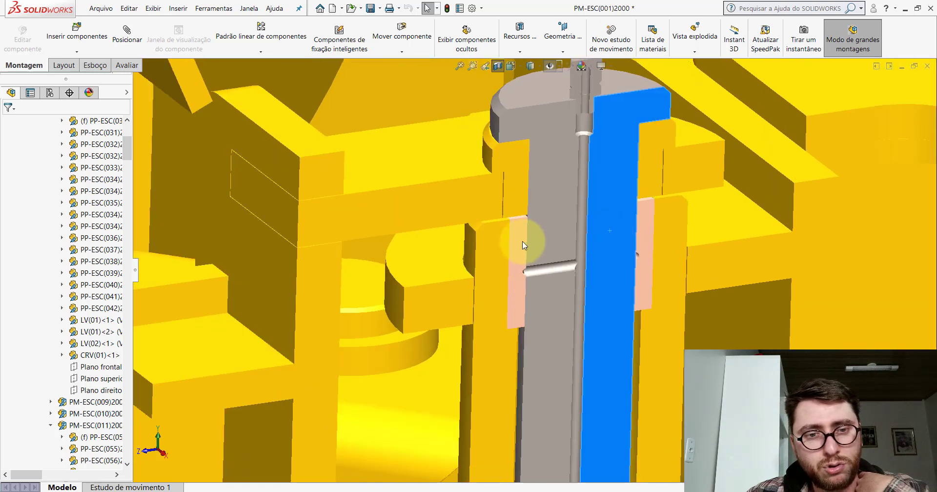
scroll(523, 244, up, 1)
scroll(526, 244, up, 2)
scroll(534, 251, up, 3)
scroll(552, 269, up, 2)
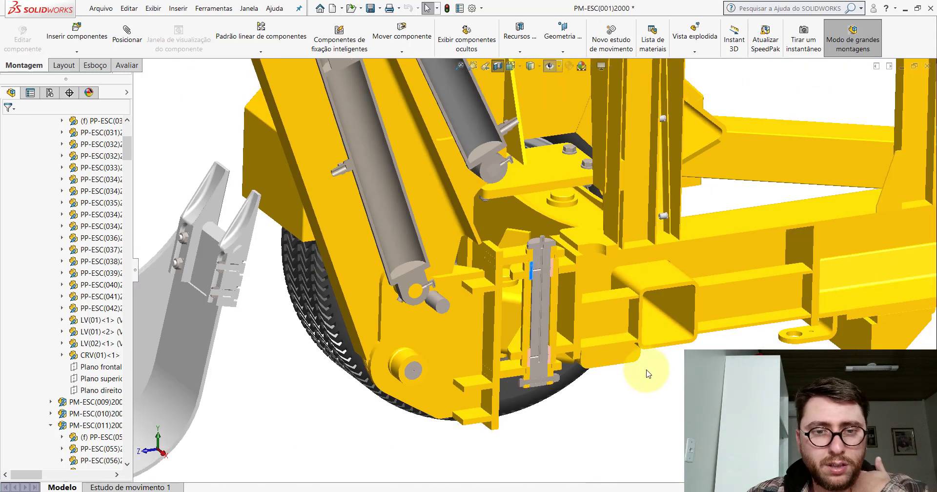
Step: Turn off the section cut and show the whole trailer in isometric view
click(648, 374)
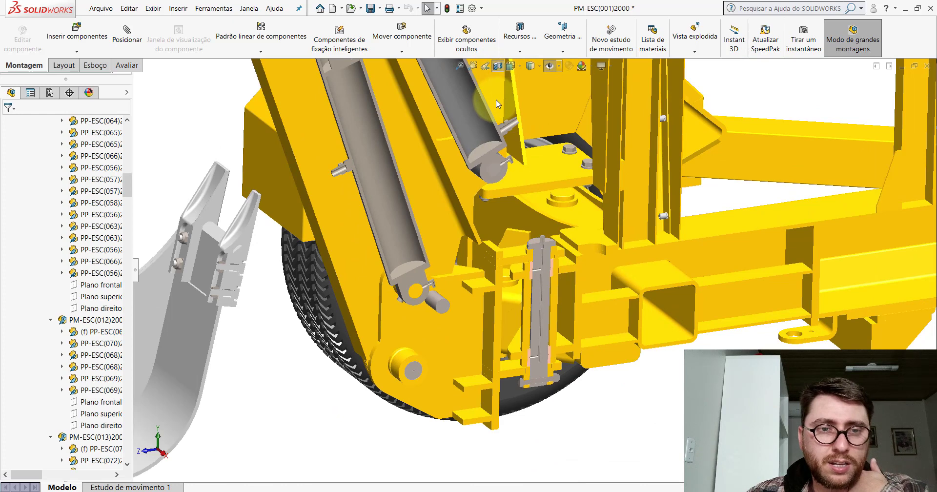
click(519, 68)
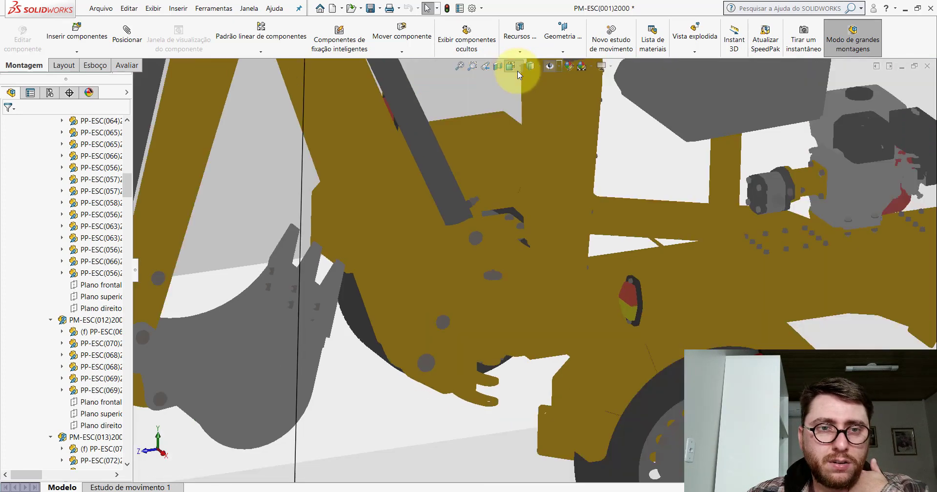
click(566, 93)
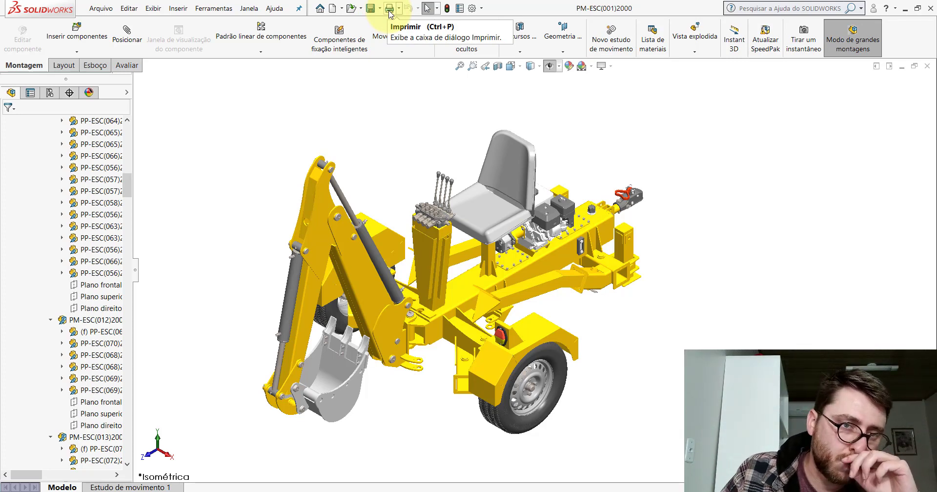
Step: Collapse the top-level assembly's tree, deselect it, and minimize SOLIDWORKS to the desktop
drag(127, 186, 113, 127)
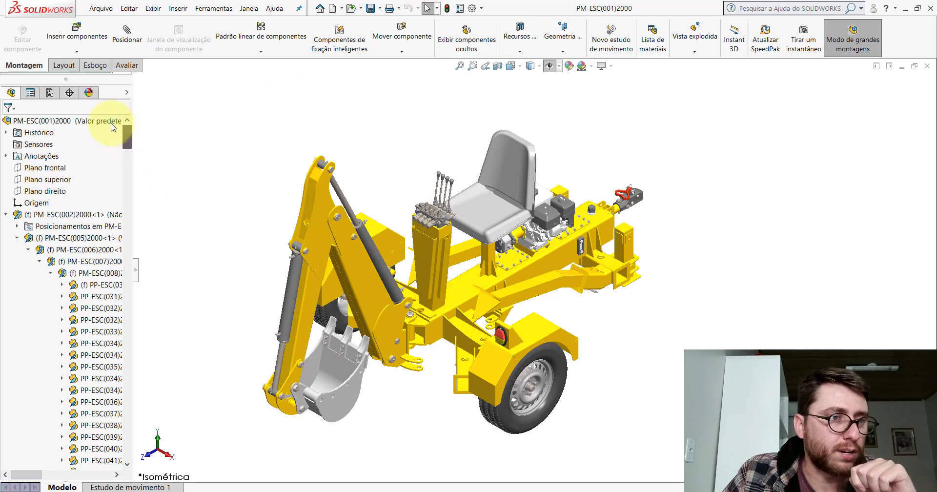
right_click(112, 125)
click(156, 404)
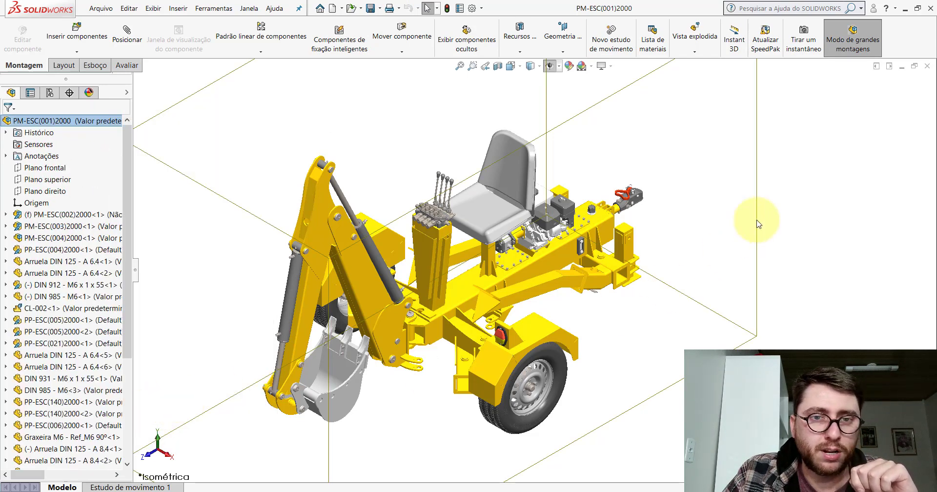
click(805, 169)
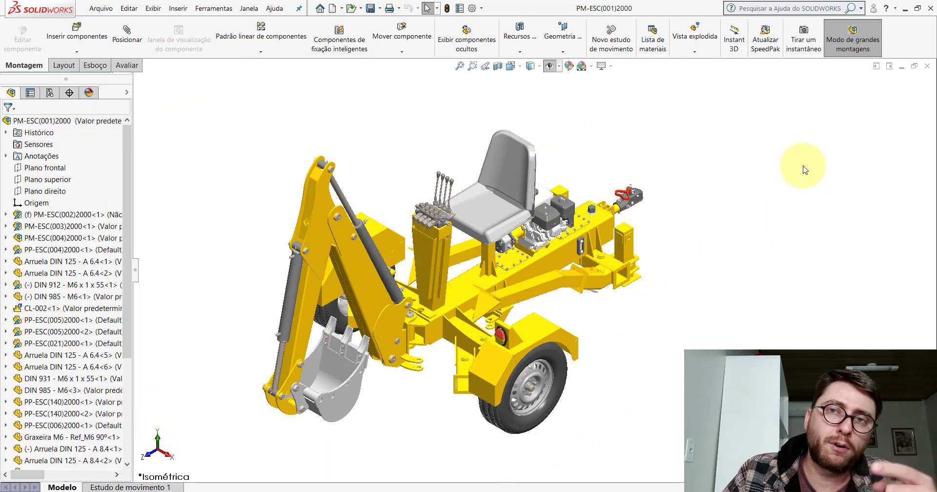
click(906, 9)
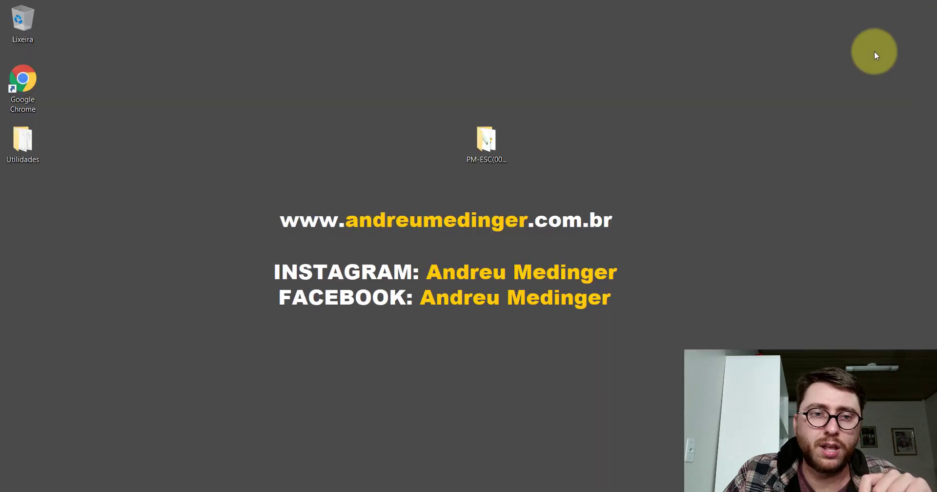